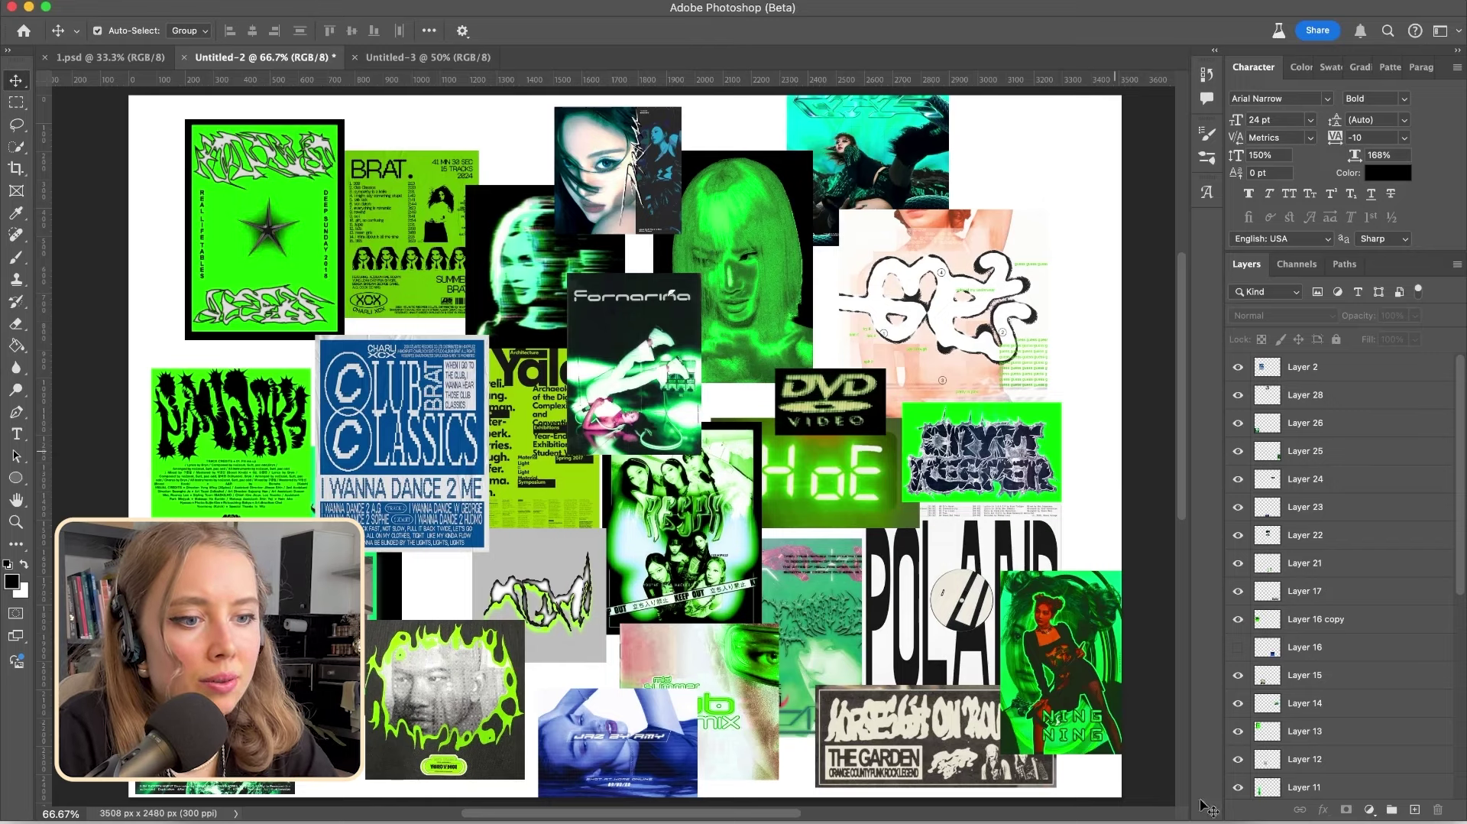
# Examine the reference collage up close, from the green star poster across to the lime BRAT track-list poster
pyautogui.scroll(-2, 991, 598)
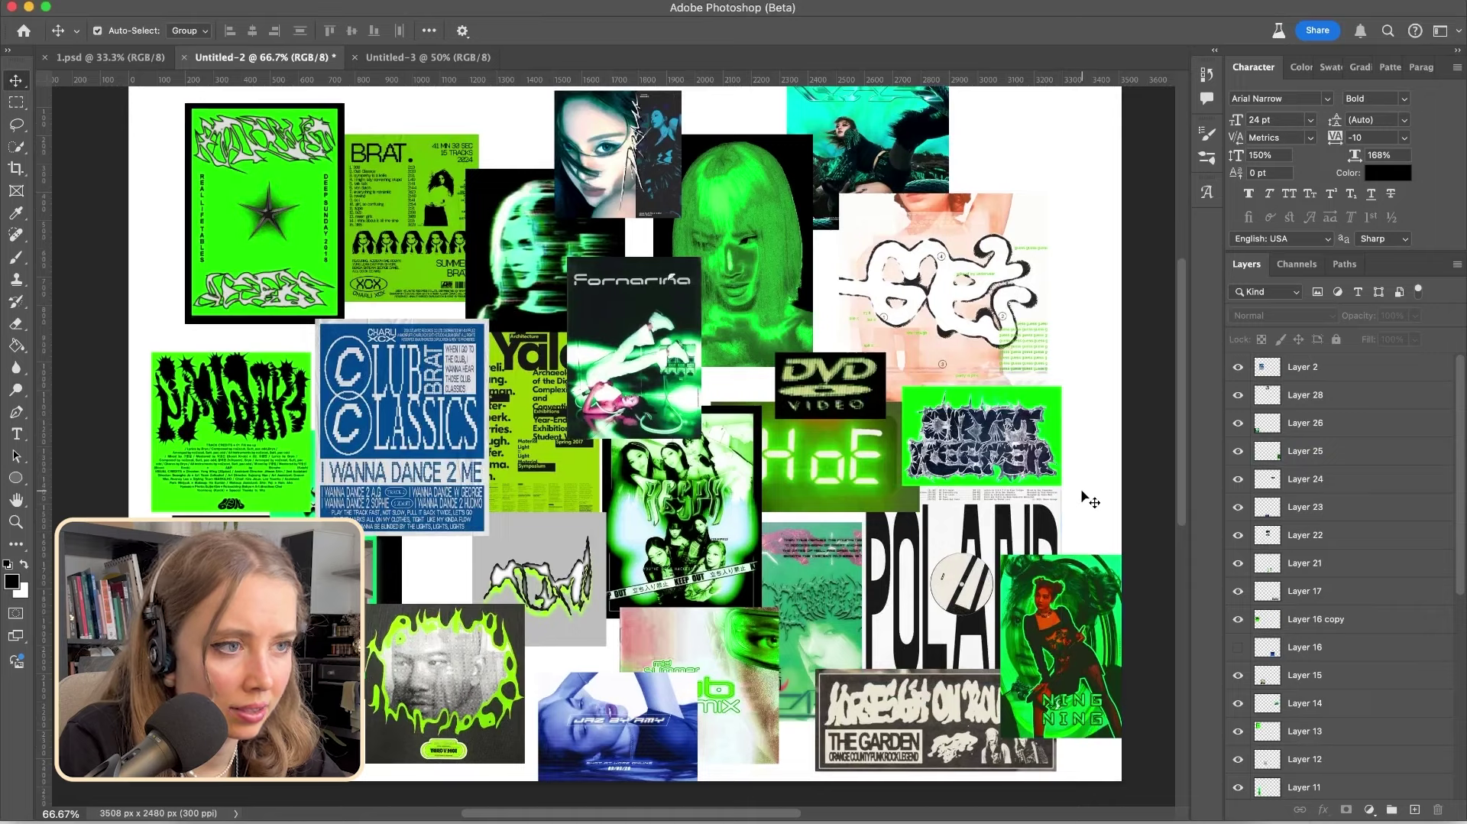
pyautogui.scroll(2, 1086, 500)
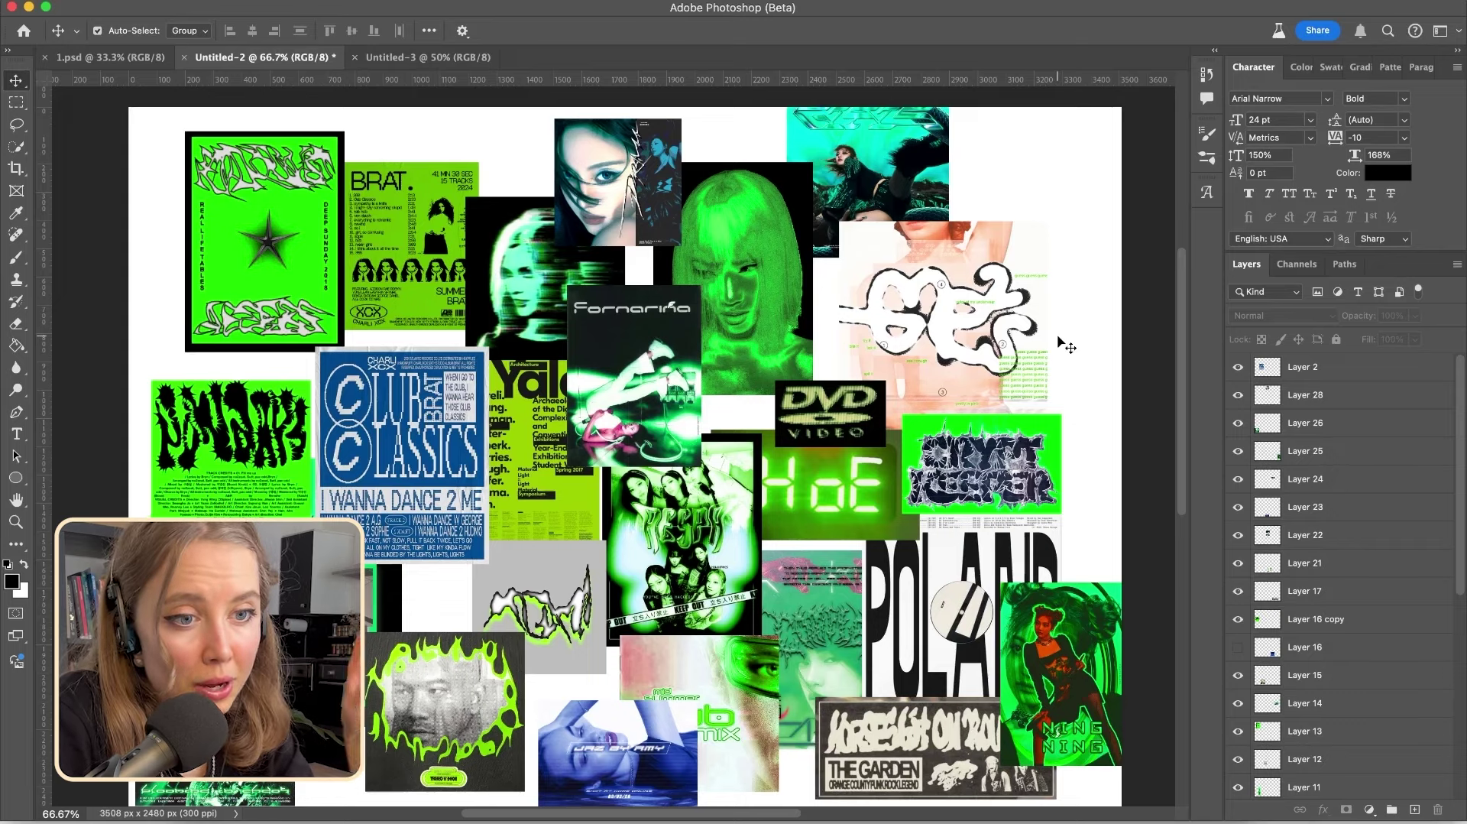
pyautogui.press('super+equal')
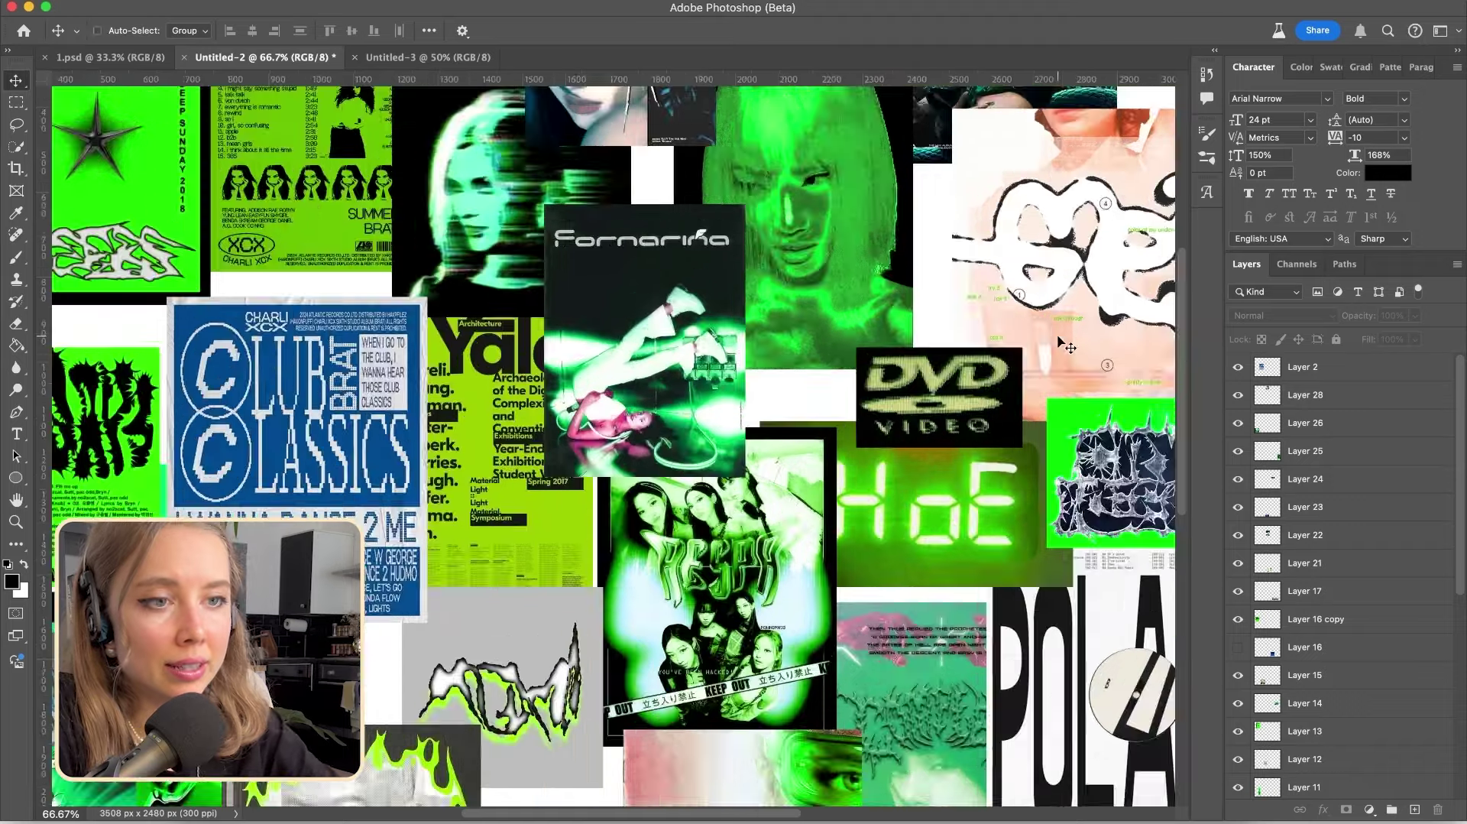
pyautogui.press('super+equal')
pyautogui.click(836, 372)
pyautogui.hscroll(-10, 829, 365)
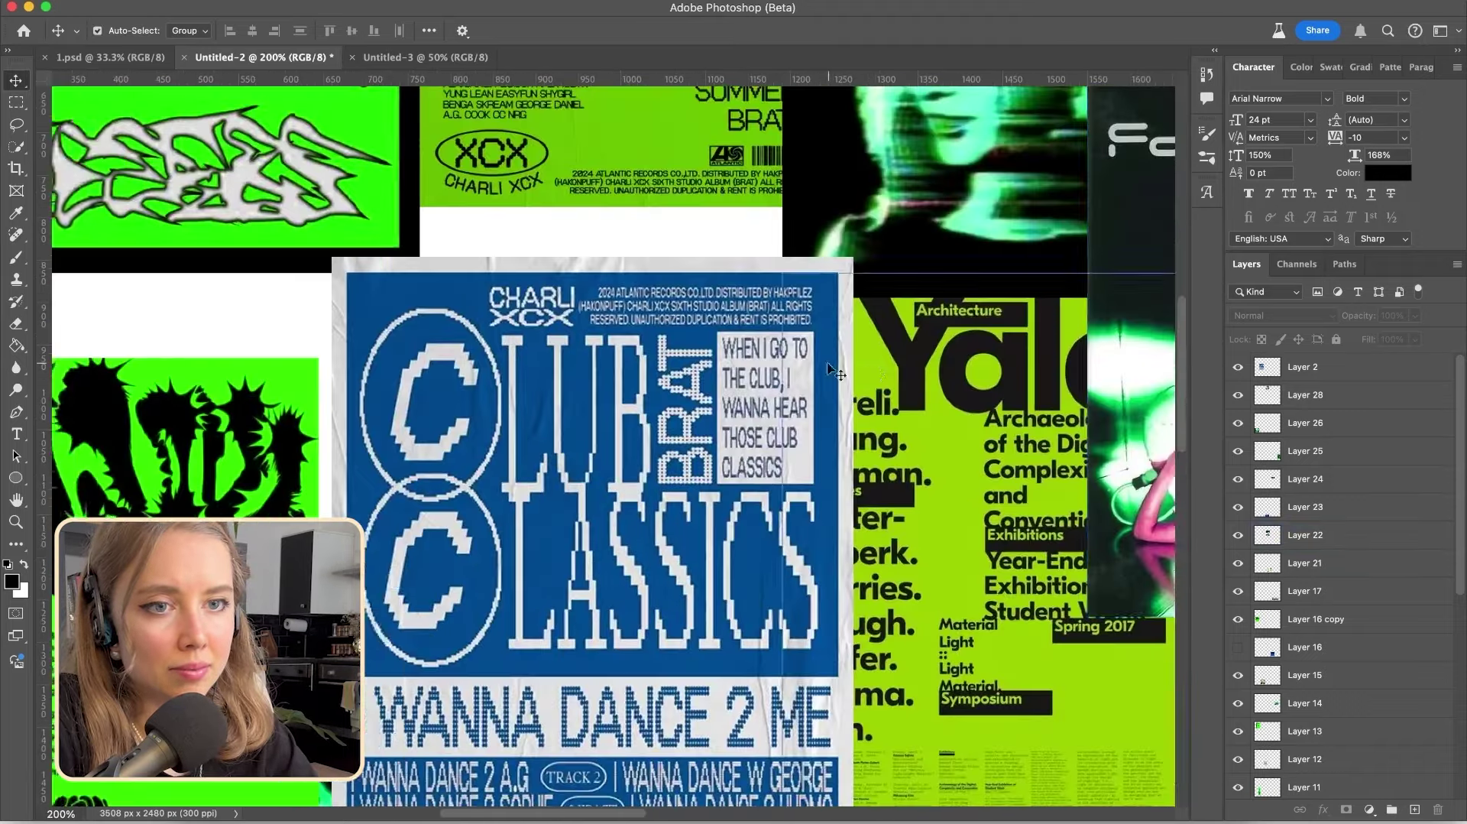
pyautogui.scroll(6, 489, 436)
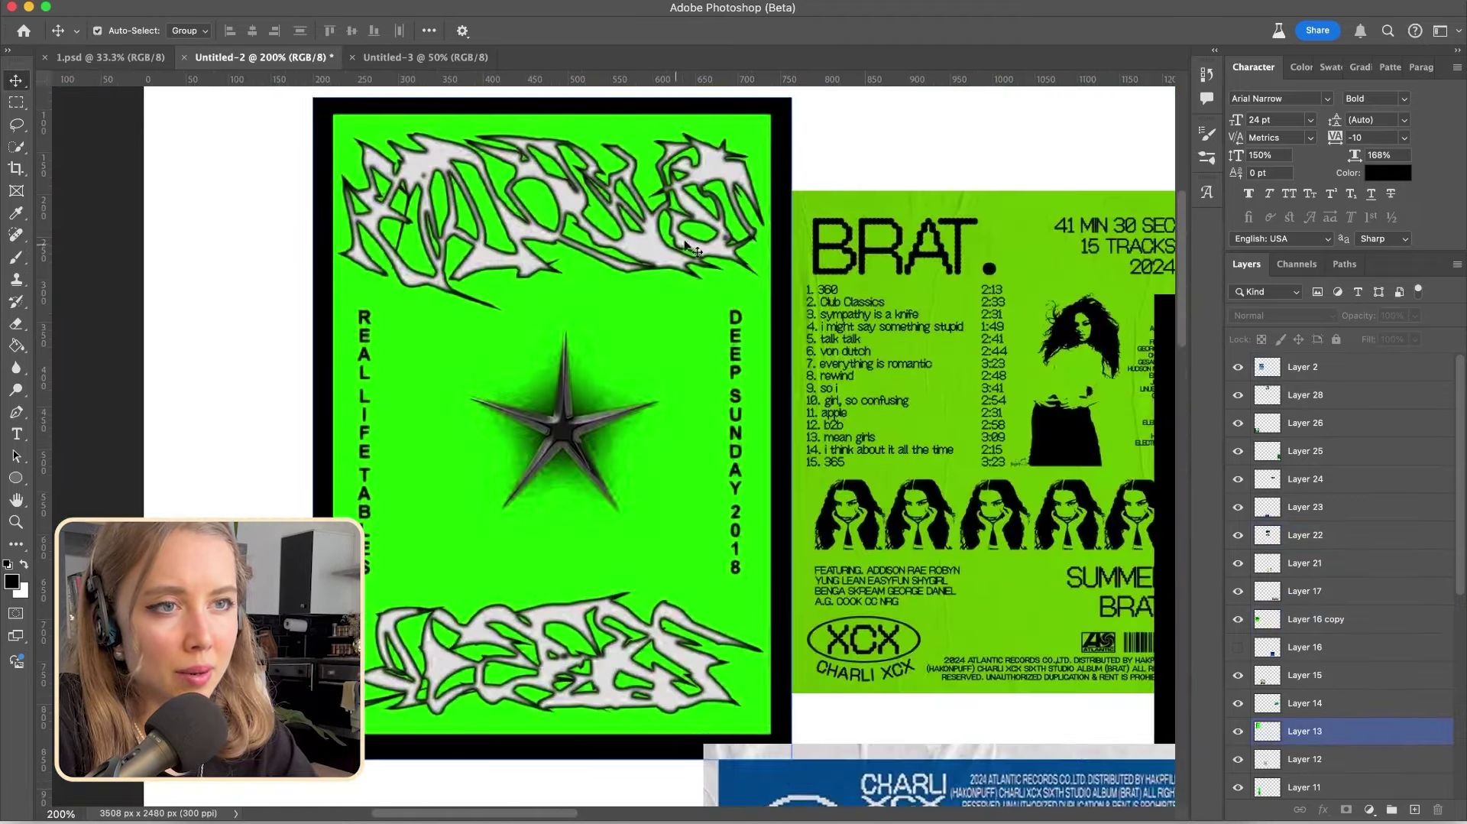
pyautogui.scroll(-4, 616, 267)
pyautogui.hscroll(5, 616, 268)
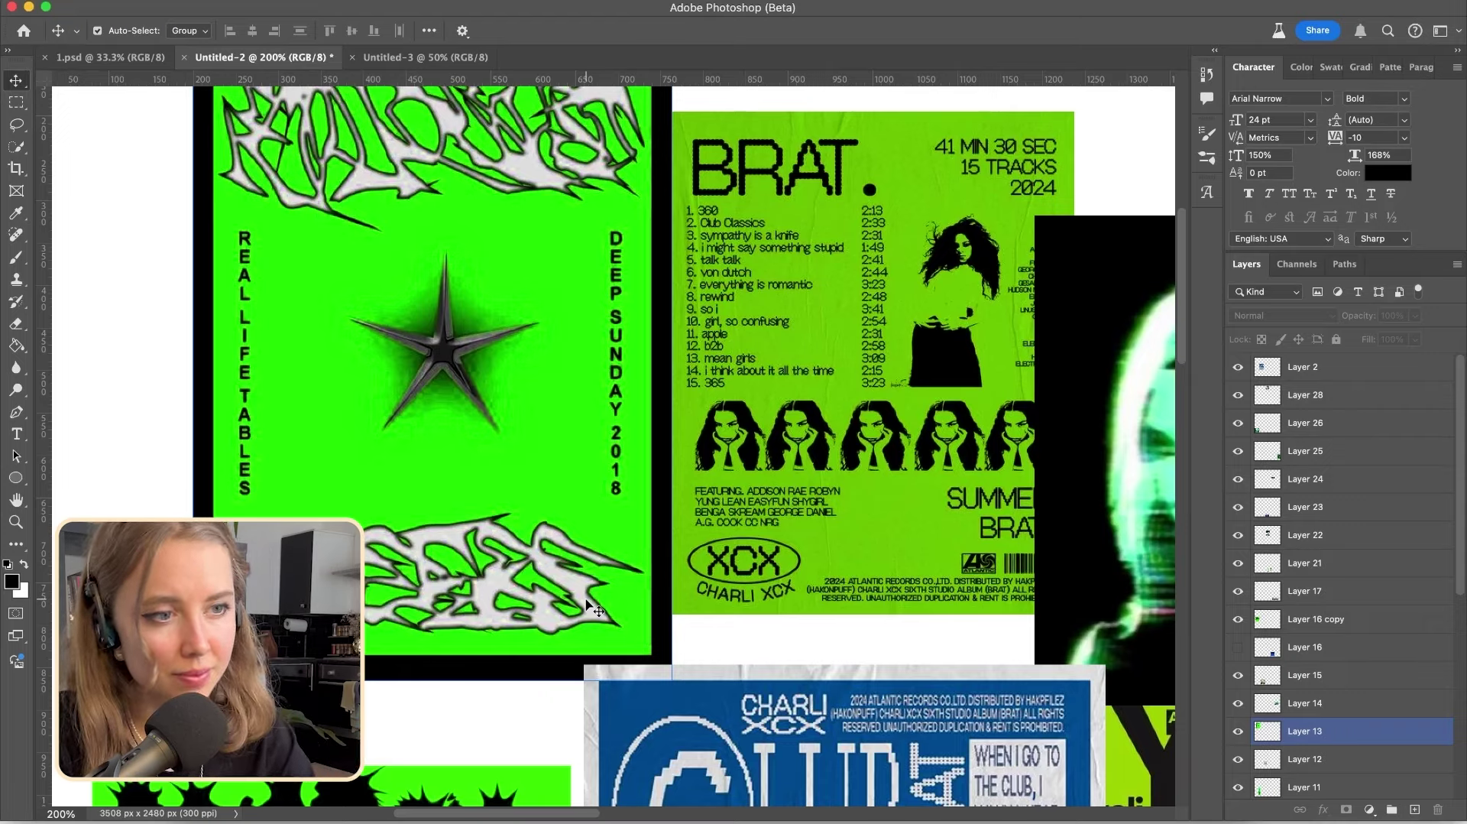
pyautogui.hscroll(10, 593, 609)
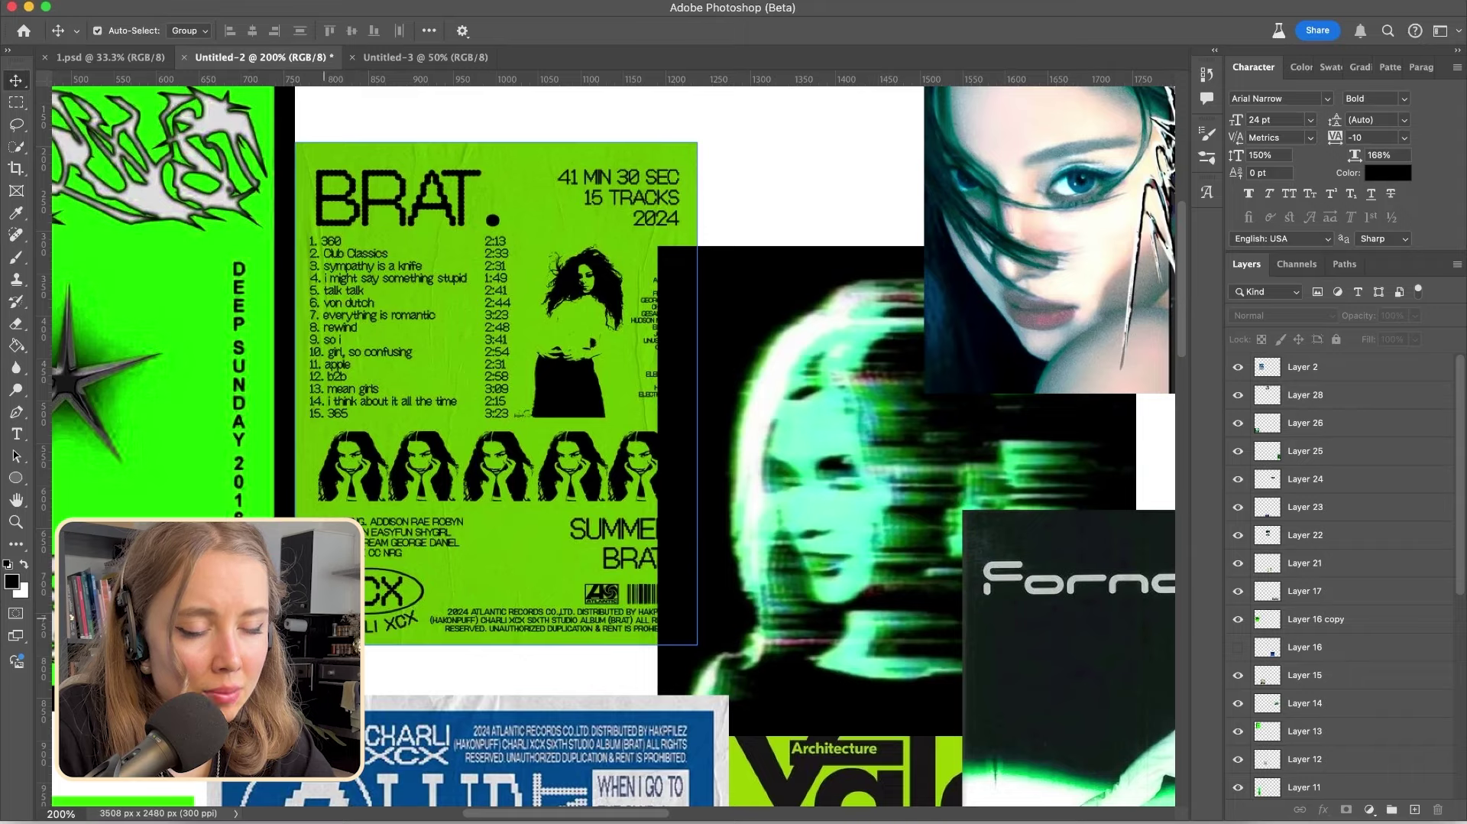
# View the whole reference collage and study the blue Club Classics poster and the posters around it
pyautogui.press('super+0')
pyautogui.click(375, 684)
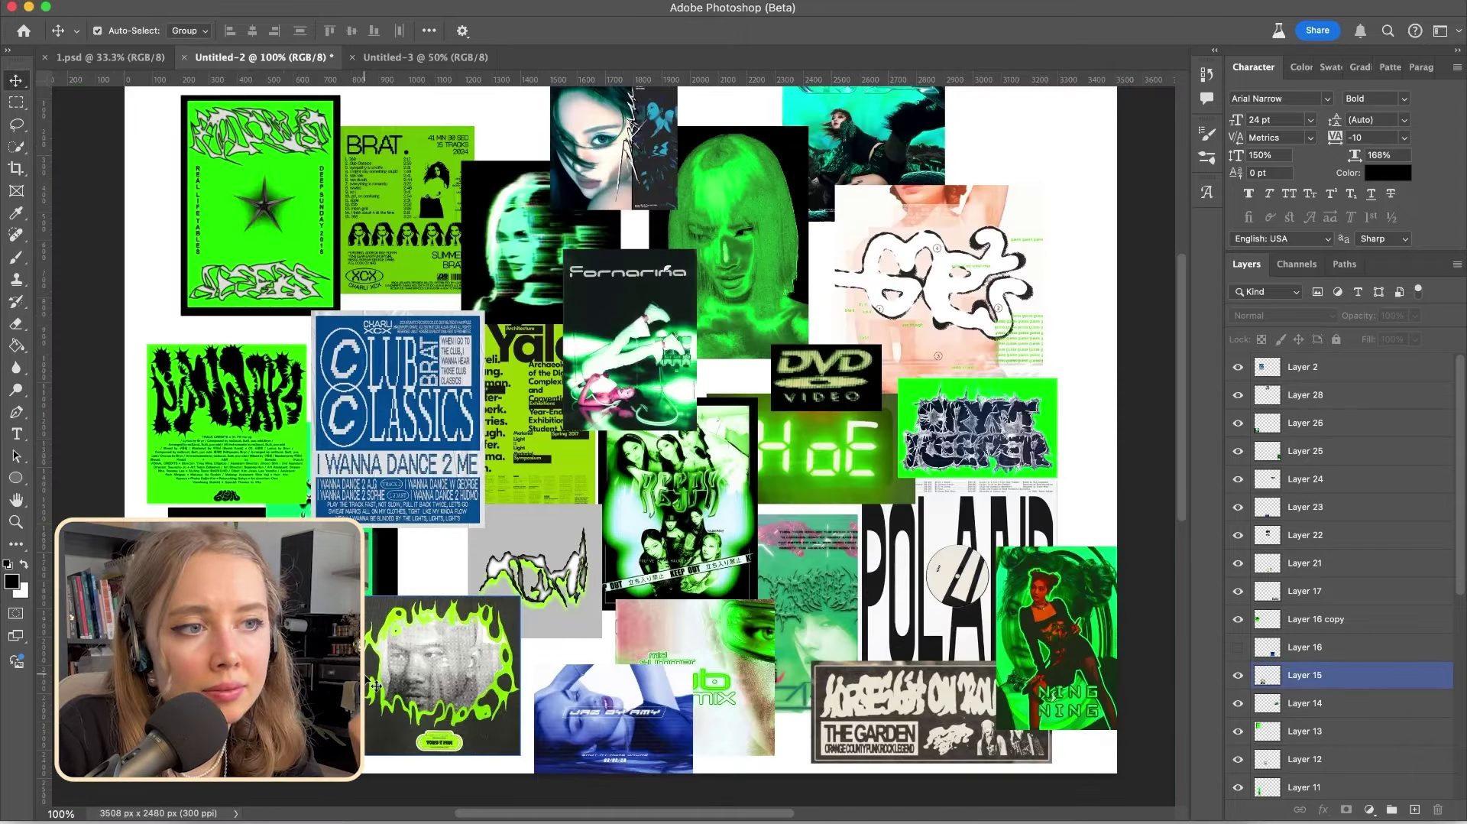
pyautogui.click(831, 376)
pyautogui.press('super+equal')
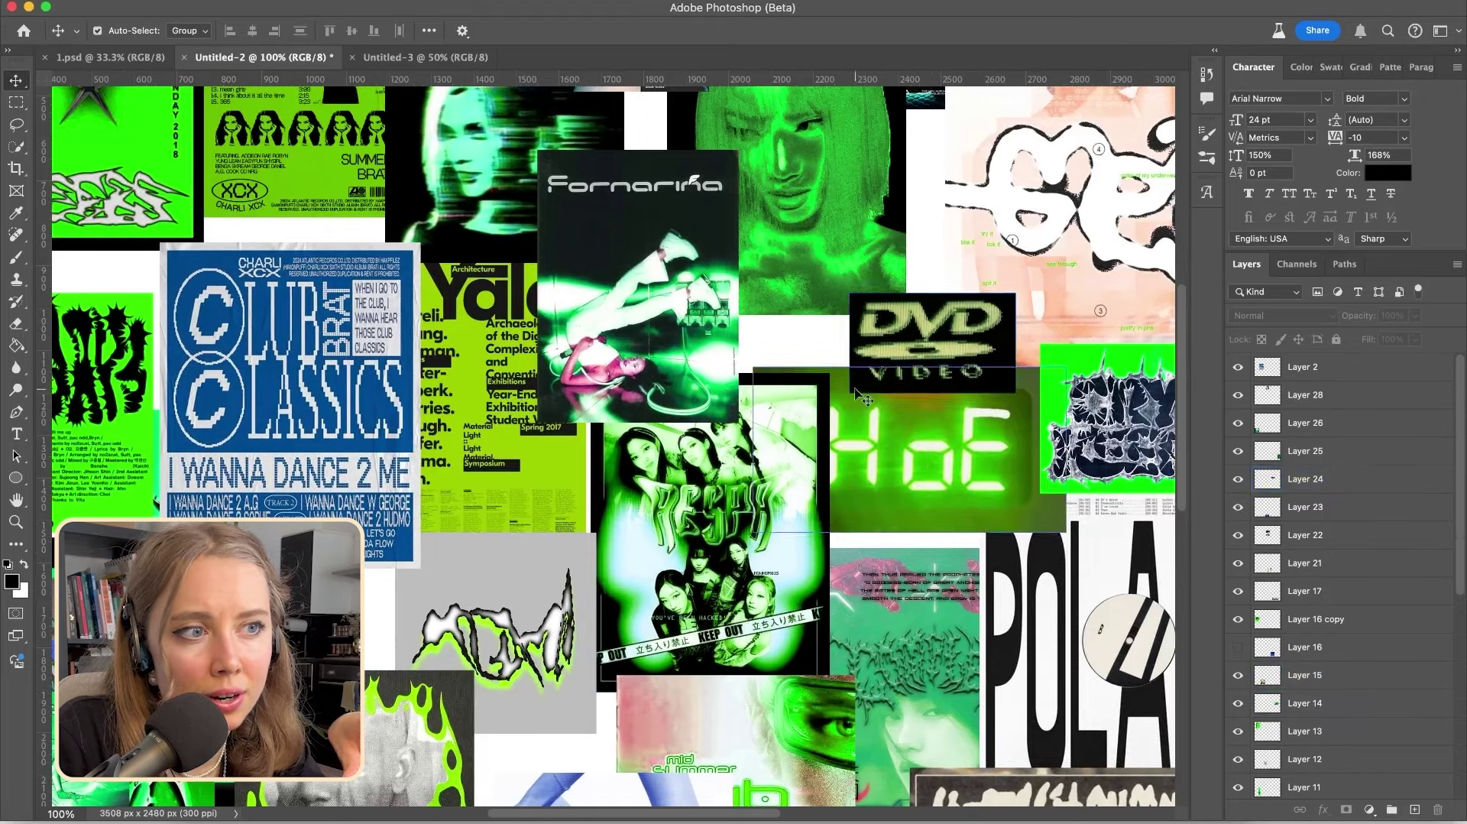
pyautogui.scroll(-3, 810, 456)
pyautogui.hscroll(-2, 810, 456)
pyautogui.scroll(4, 816, 458)
pyautogui.hscroll(-4, 816, 459)
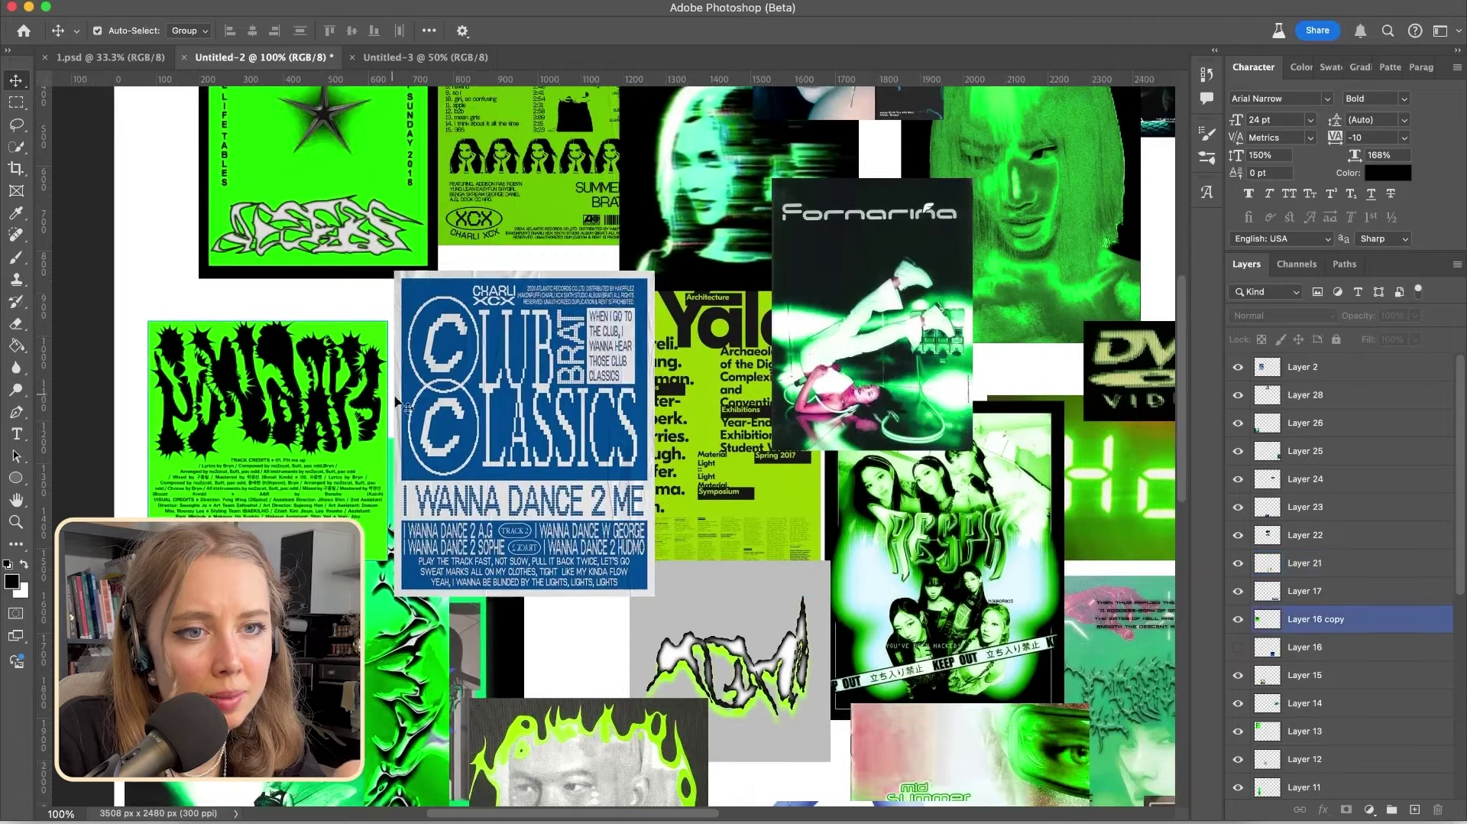
pyautogui.click(441, 431)
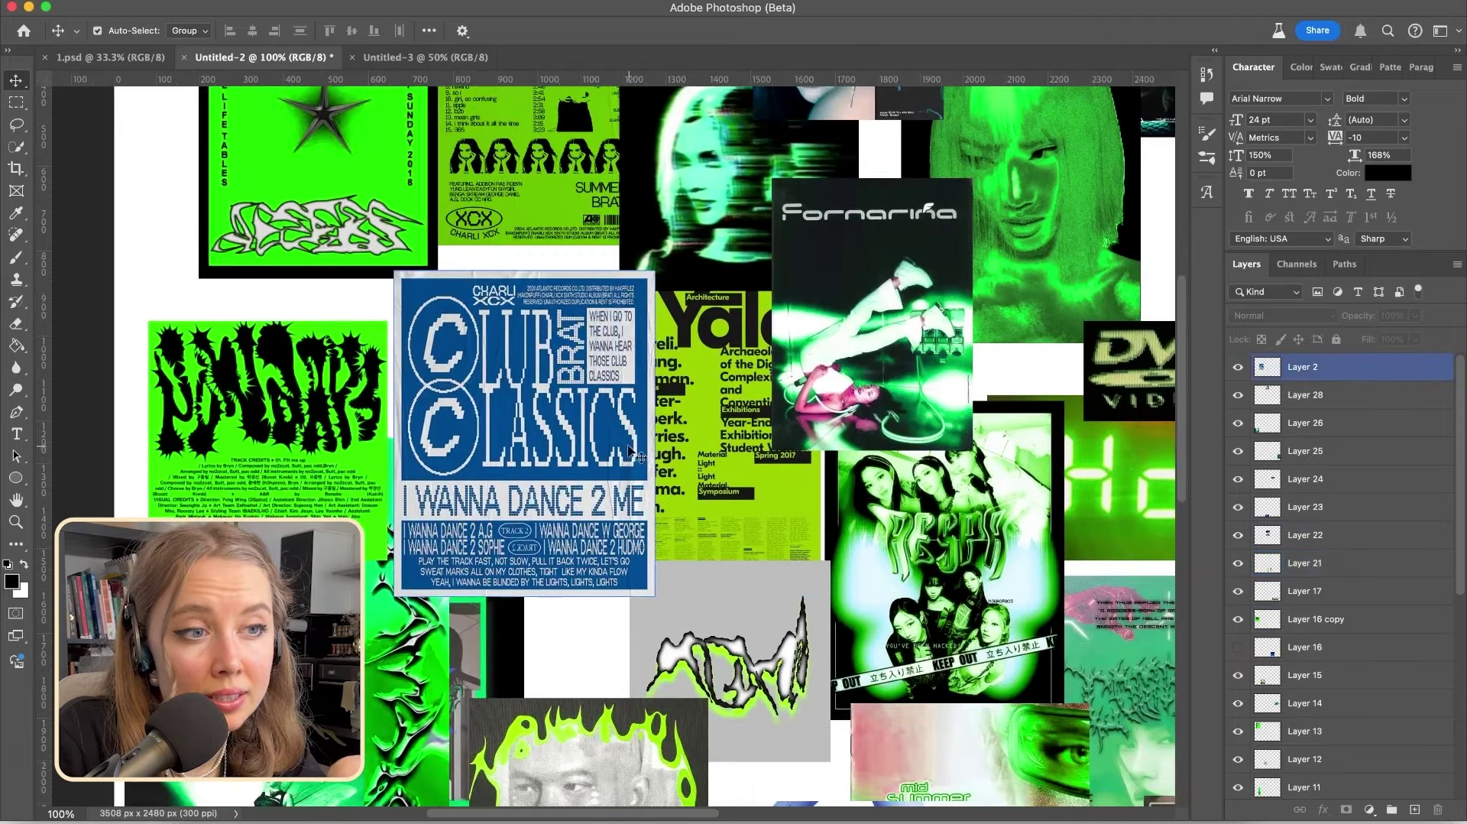
# Examine the collage's central and lower posters, comparing their lettering, green palette and photo treatments
pyautogui.scroll(-3, 631, 452)
pyautogui.hscroll(7, 631, 452)
pyautogui.hscroll(1, 631, 452)
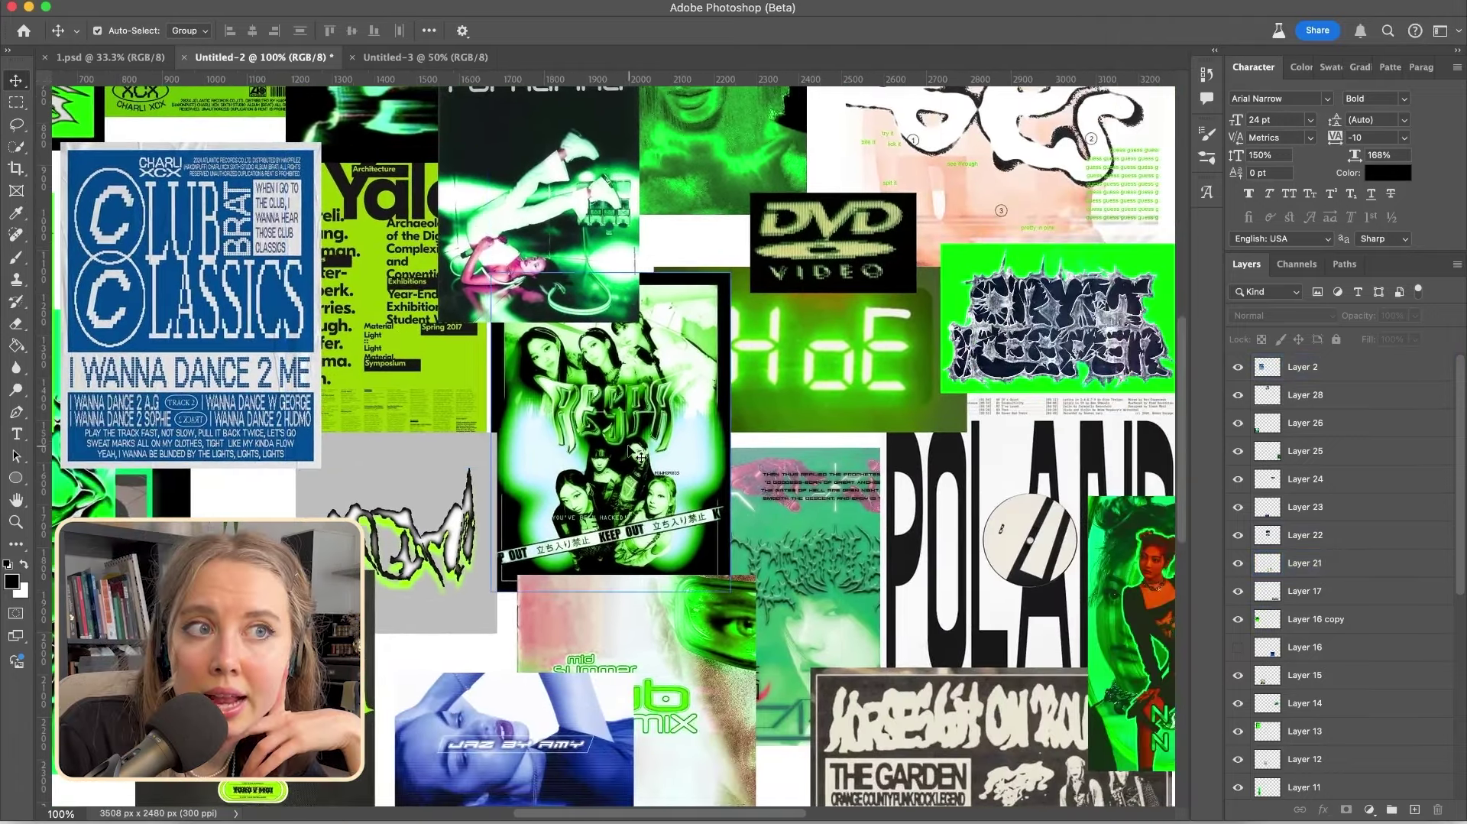
pyautogui.scroll(-3, 600, 470)
pyautogui.hscroll(-3, 600, 470)
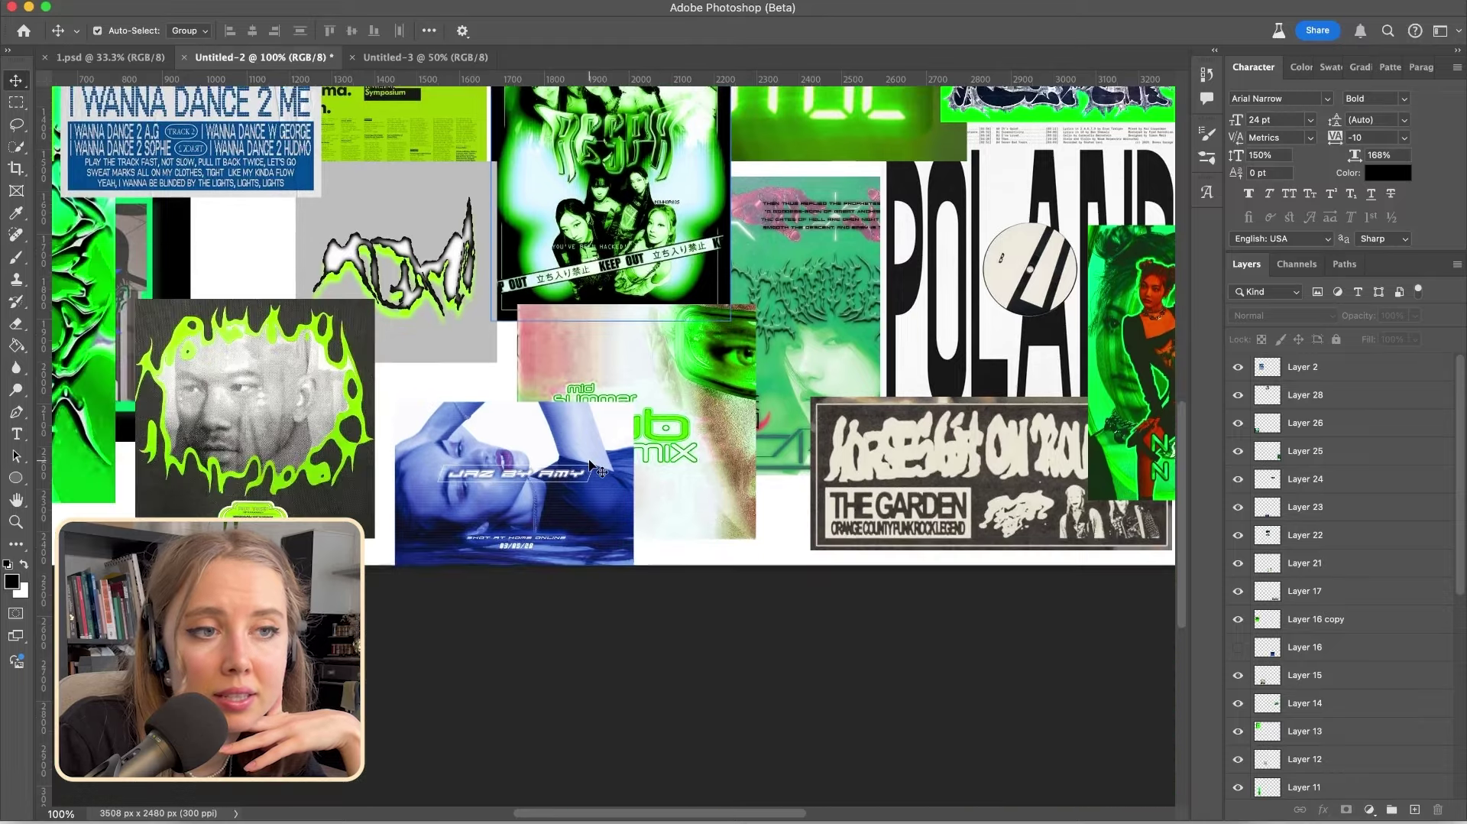
pyautogui.scroll(3, 600, 470)
pyautogui.hscroll(-2, 596, 468)
pyautogui.scroll(8, 598, 468)
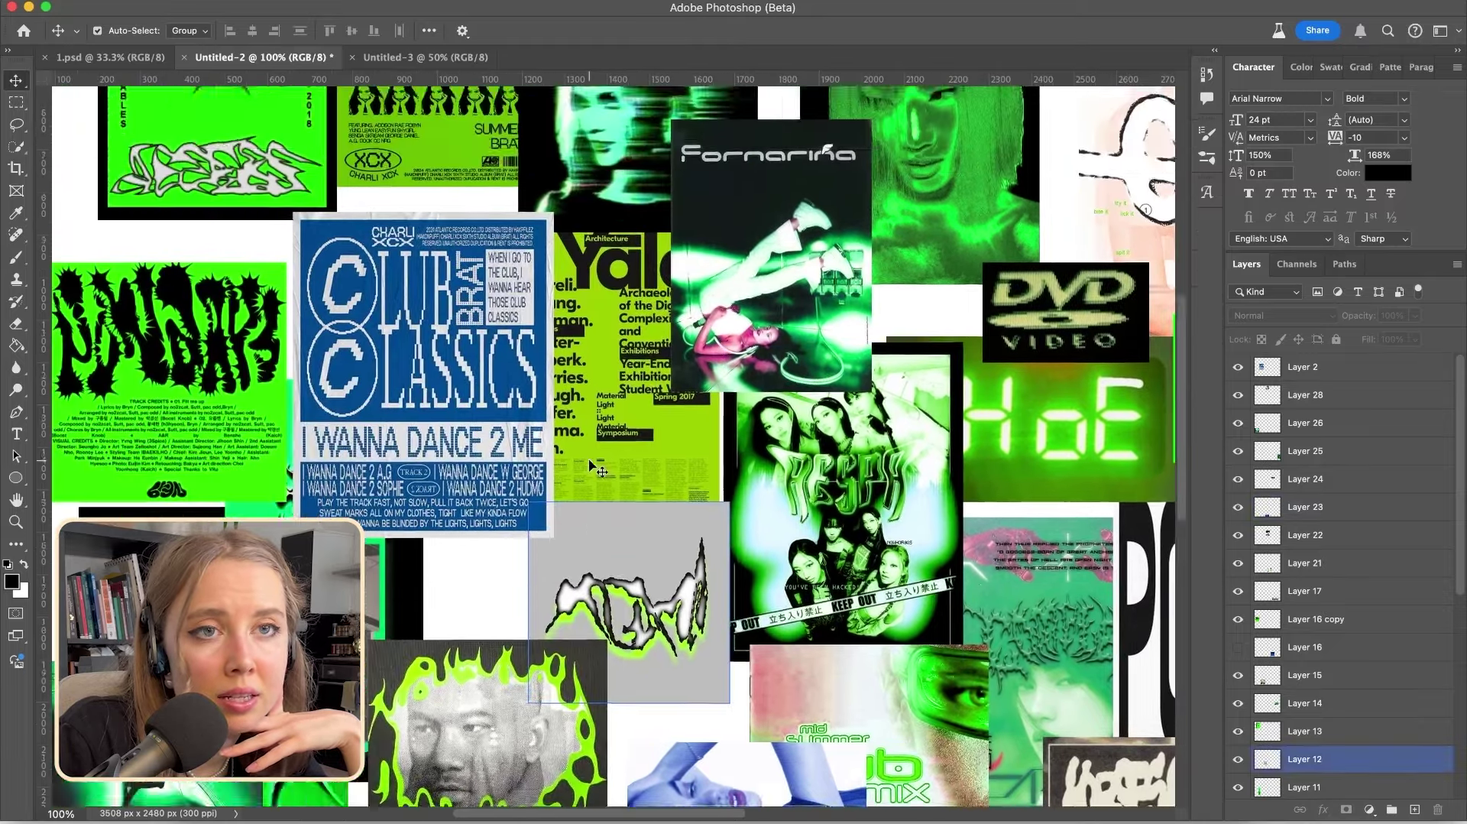
pyautogui.scroll(-5, 600, 470)
pyautogui.hscroll(4, 599, 470)
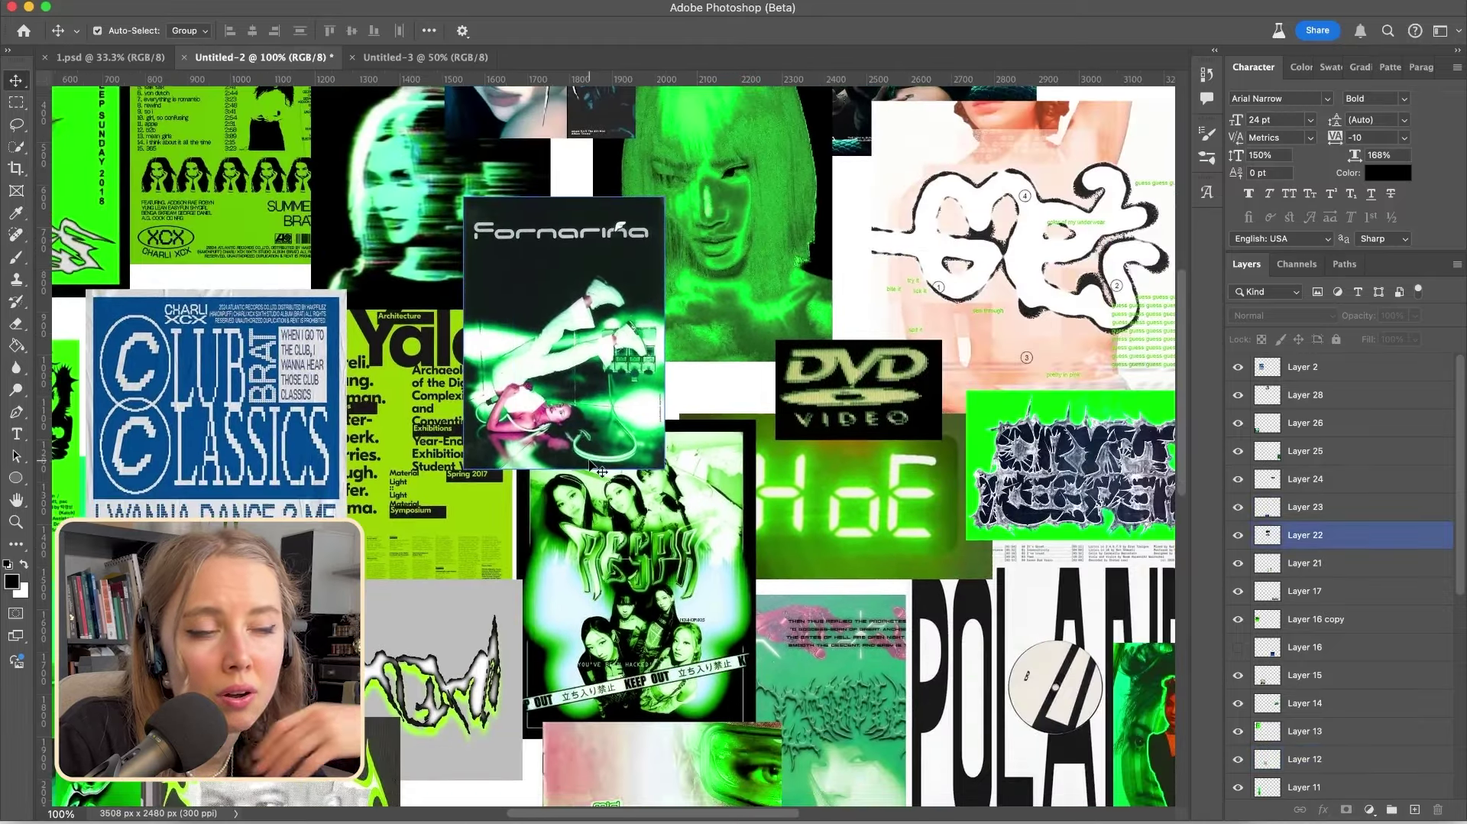
pyautogui.scroll(-5, 601, 472)
pyautogui.scroll(-1, 601, 471)
pyautogui.hscroll(2, 602, 471)
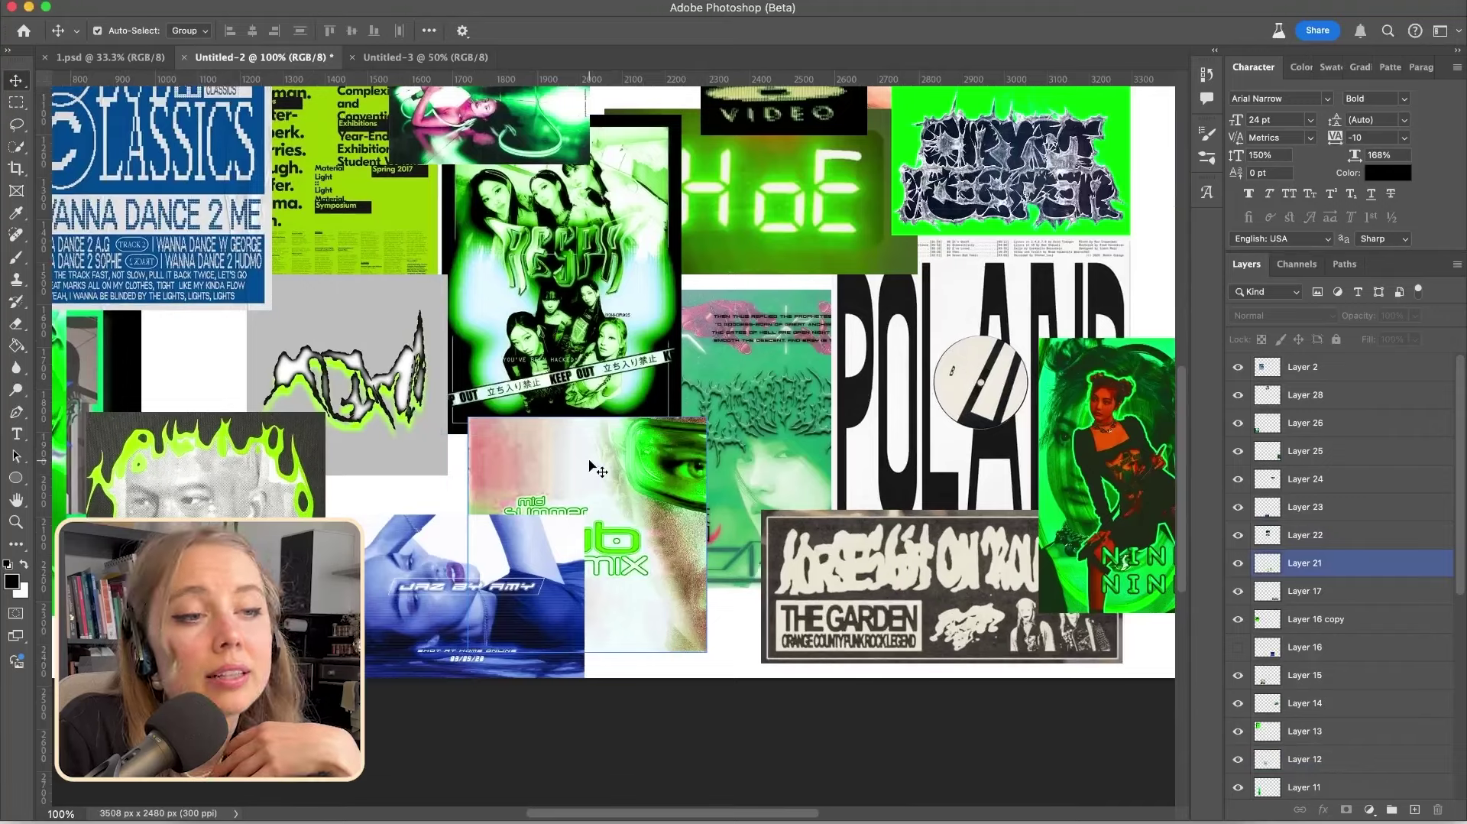
pyautogui.moveTo(599, 512); pyautogui.dragTo(622, 473)
pyautogui.scroll(-1, 622, 473)
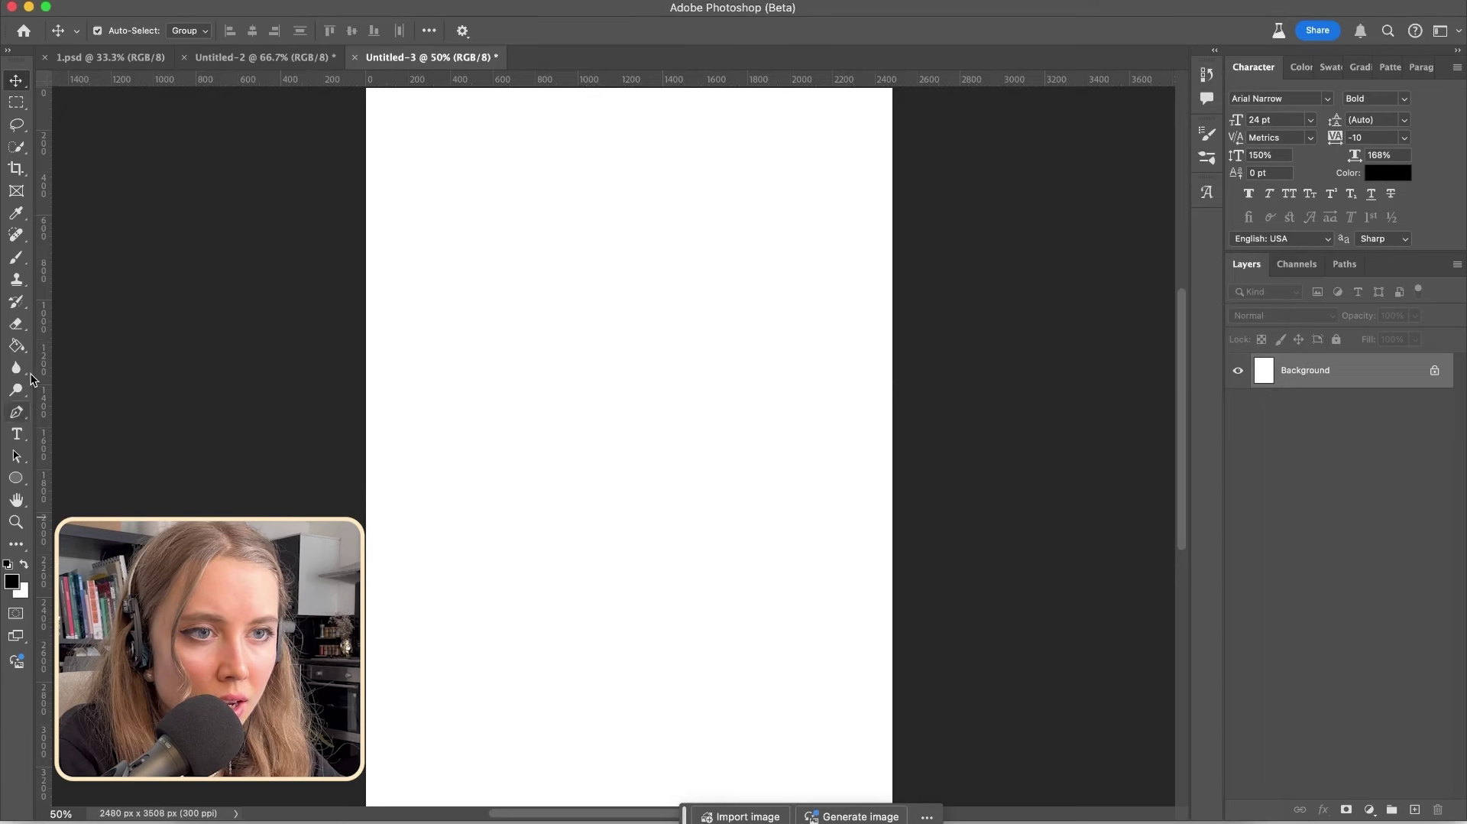
# Add the title "Brat" to the blank Untitled-3 document, scale it to 115.8 pt and place it near the page's upper edge
pyautogui.click(16, 434)
pyautogui.click(508, 336)
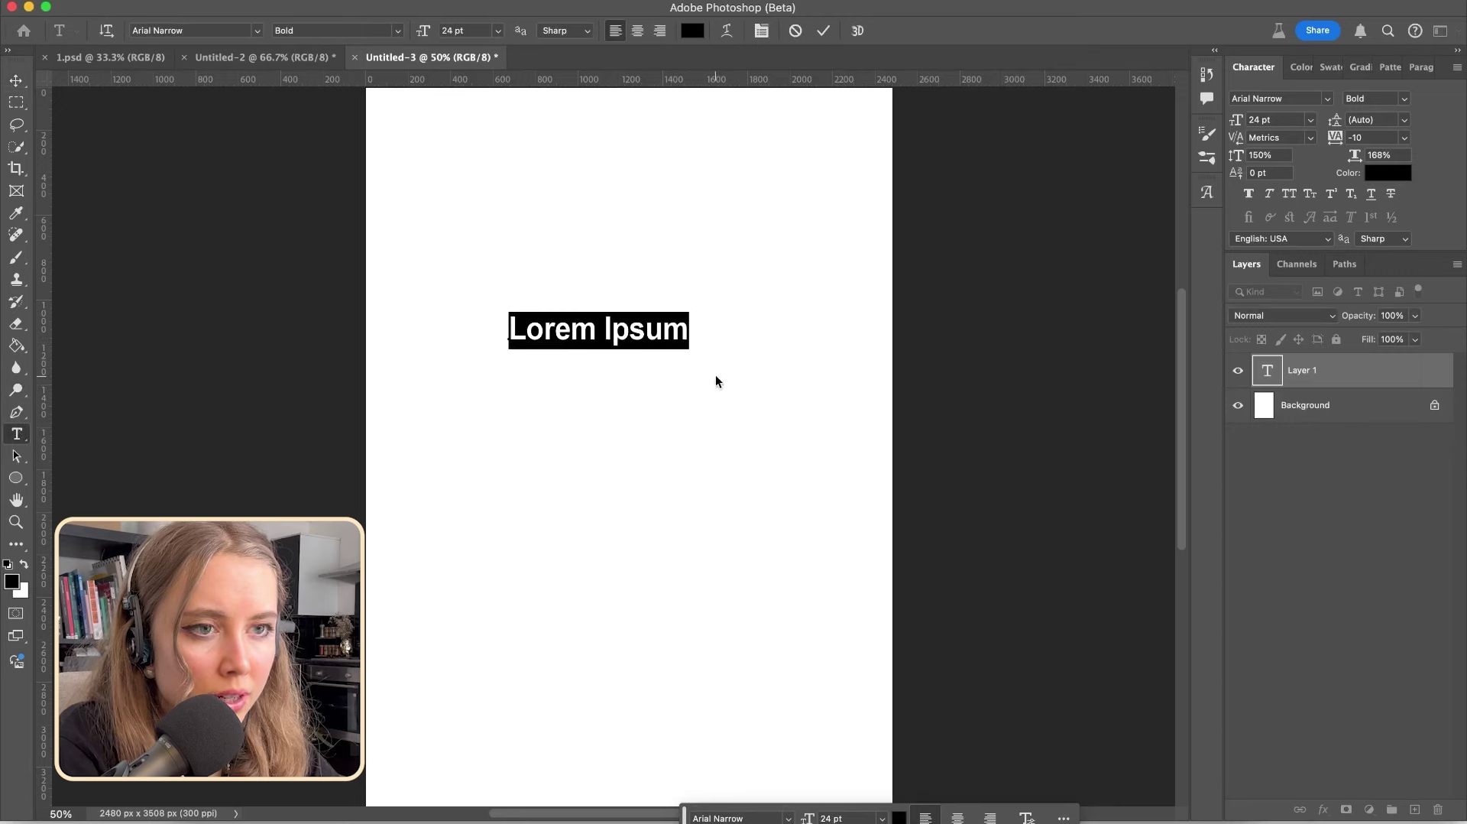
pyautogui.write('Brat')
pyautogui.click(15, 81)
pyautogui.moveTo(567, 340); pyautogui.dragTo(787, 448)
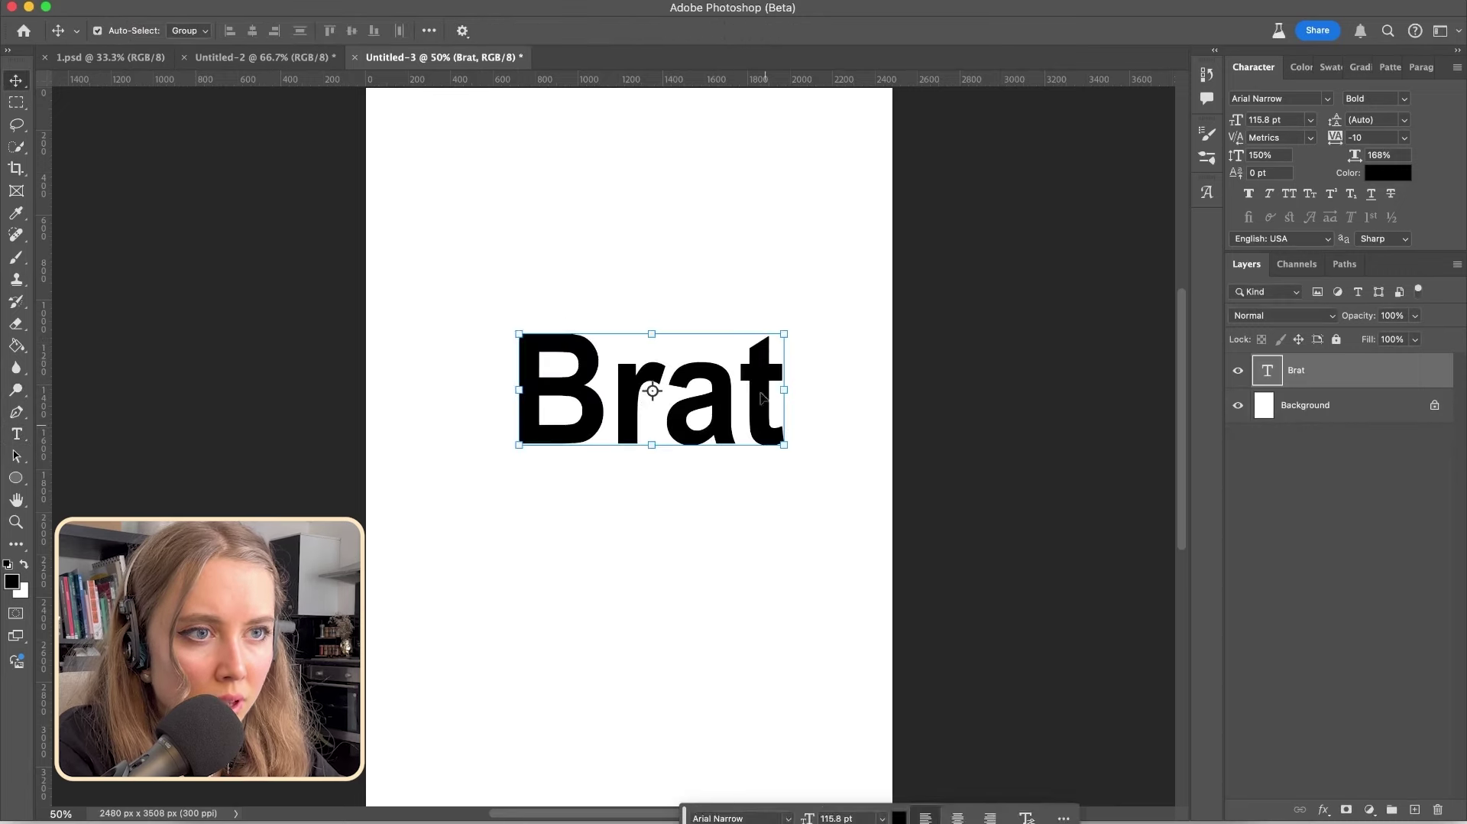
pyautogui.moveTo(764, 329); pyautogui.dragTo(749, 176)
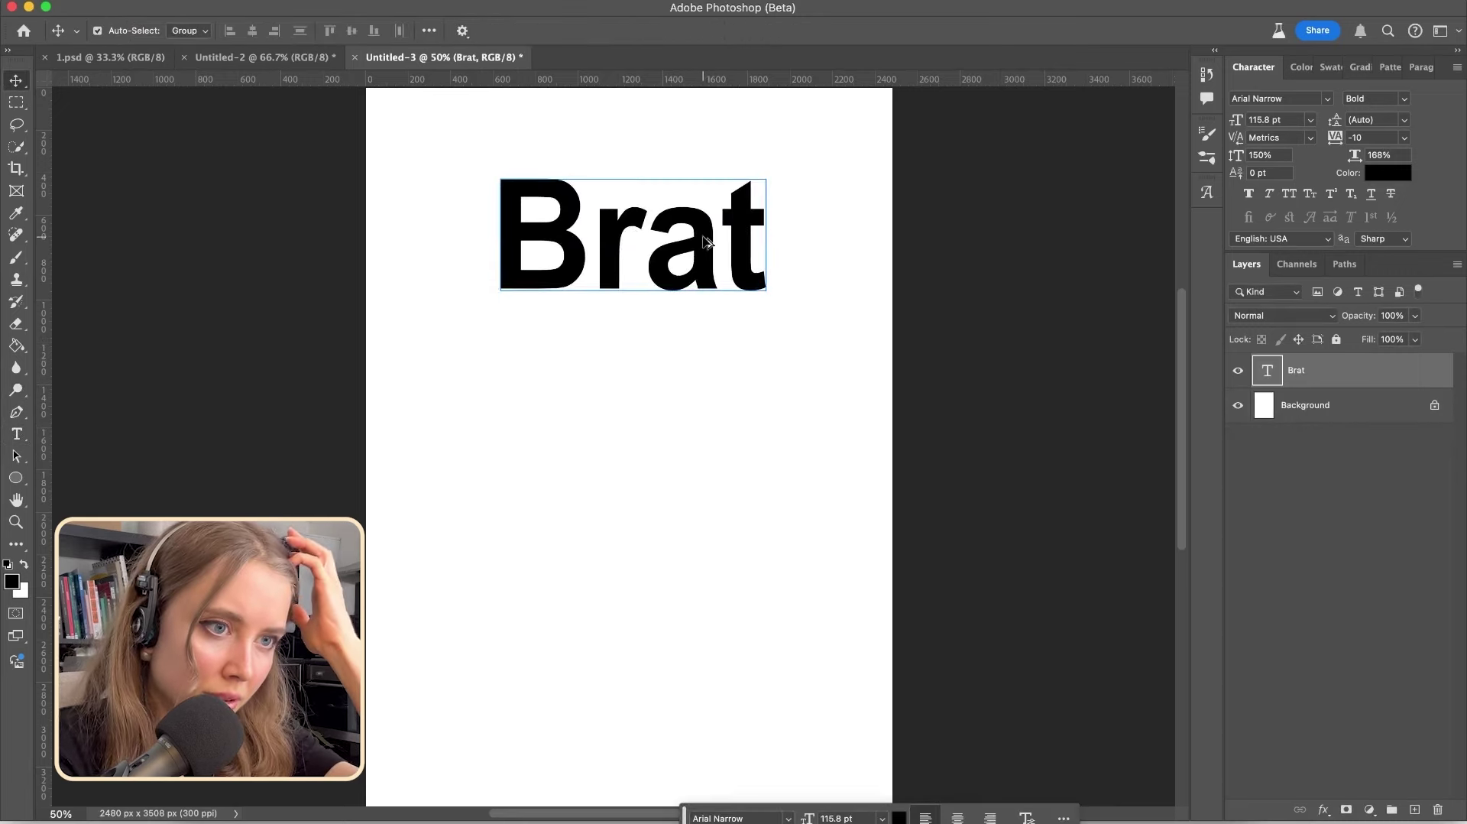
# Duplicate the title, change the copy to a smaller two-line "Charli XCX" and place it in the lower left of the page
pyautogui.keyDown('alt'); pyautogui.moveTo(708, 241); pyautogui.dragTo(671, 519); pyautogui.keyUp('alt')
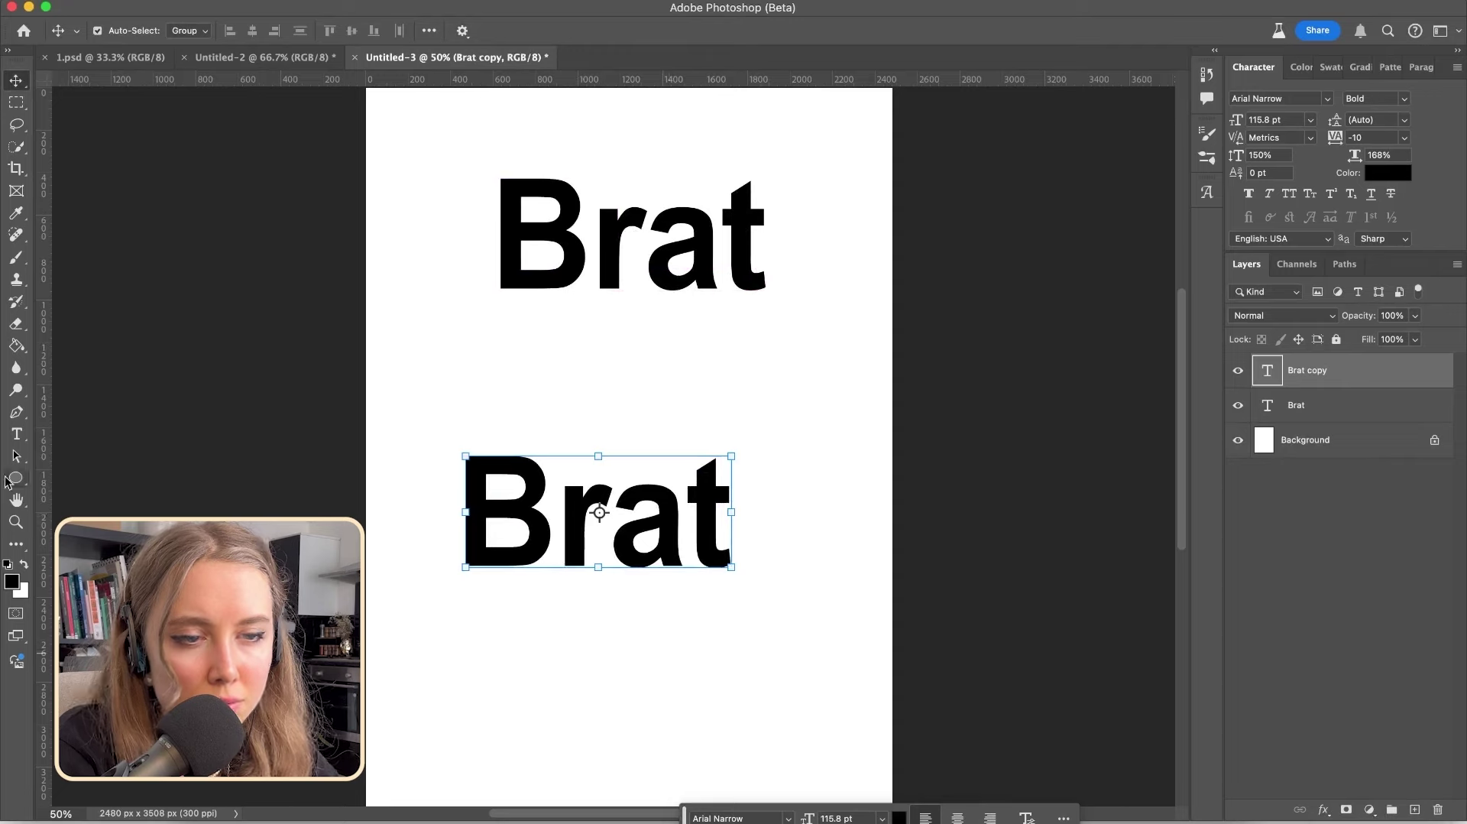
pyautogui.click(17, 434)
pyautogui.doubleClick(577, 513)
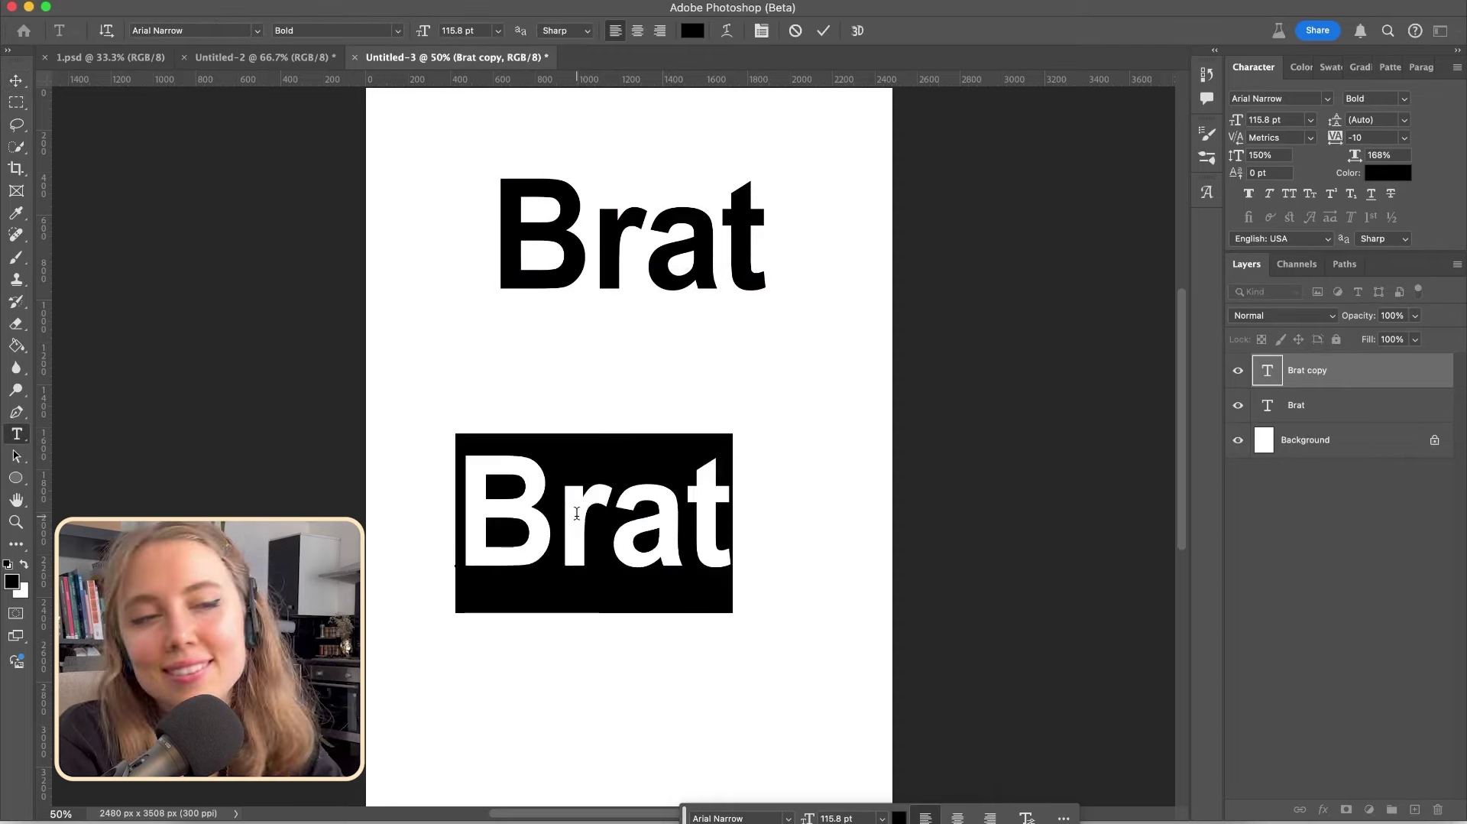
pyautogui.write('Charli')
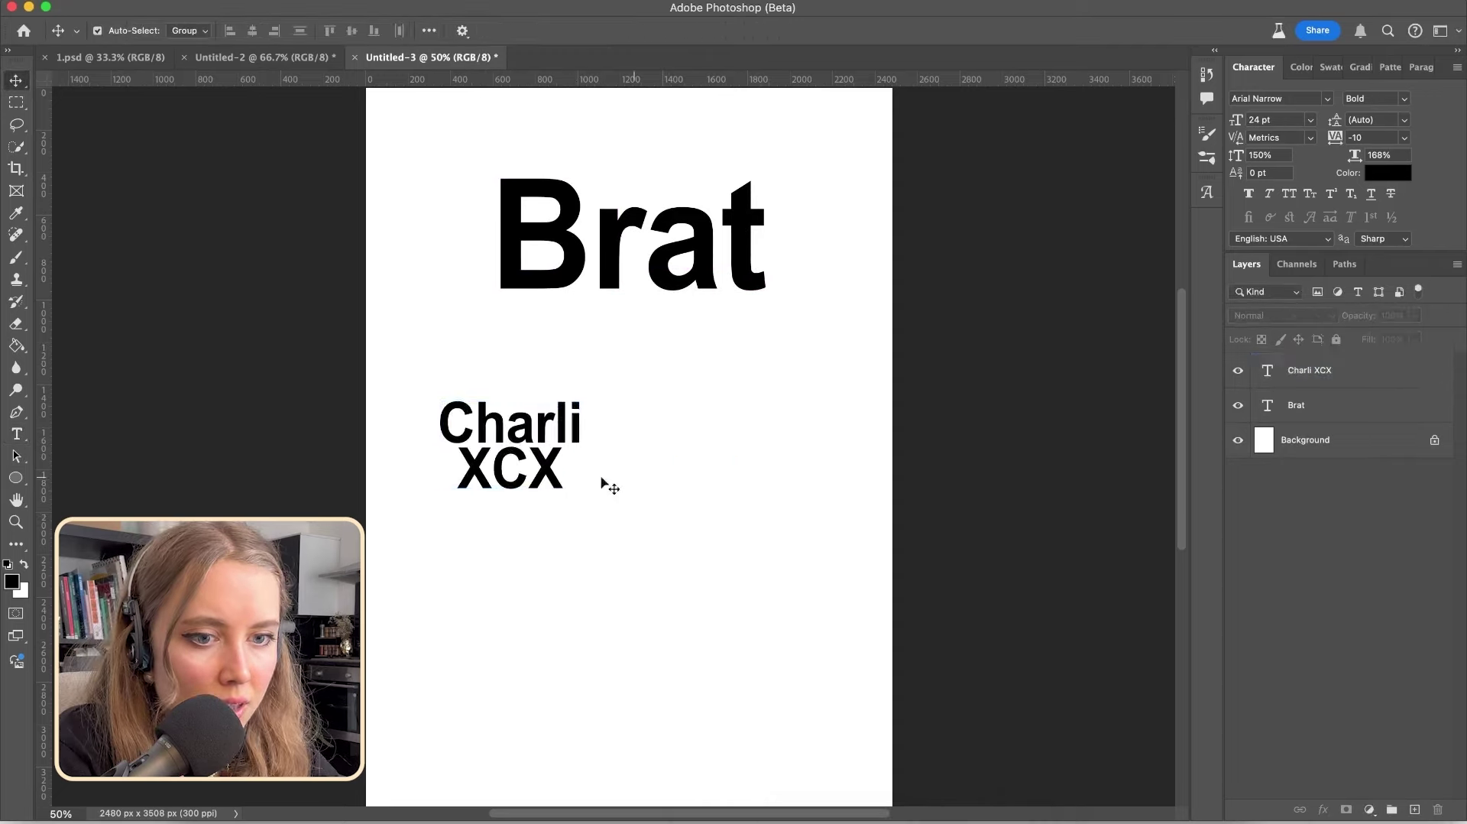
pyautogui.press('Escape')
pyautogui.press('v')
pyautogui.moveTo(513, 446); pyautogui.dragTo(490, 594)
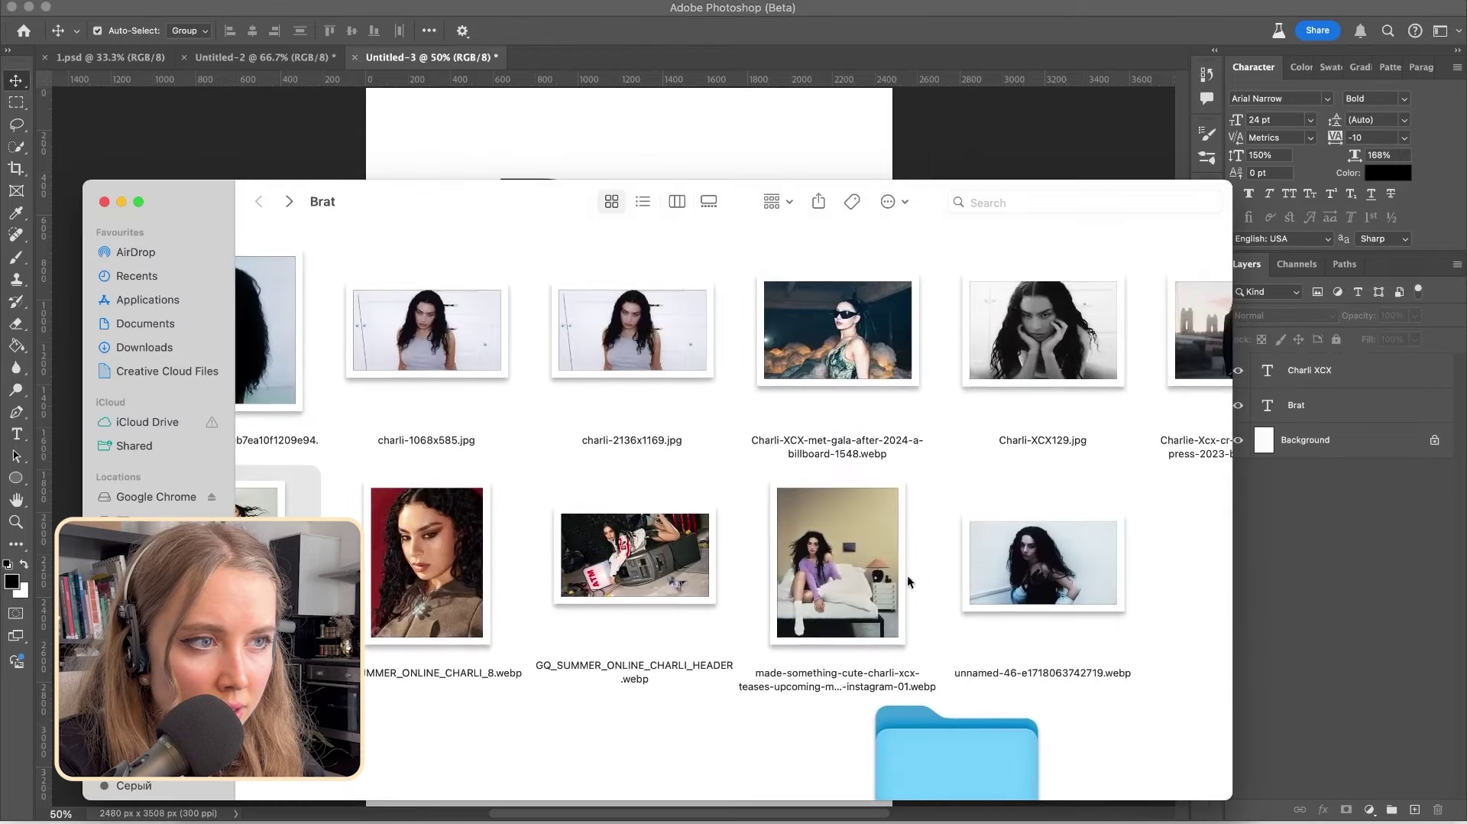
# Browse the photos in the Brat folder in Finder and preview GQ_SUMMER_ONLINE_CHARLI_HEADER.webp at full size
pyautogui.click(851, 586)
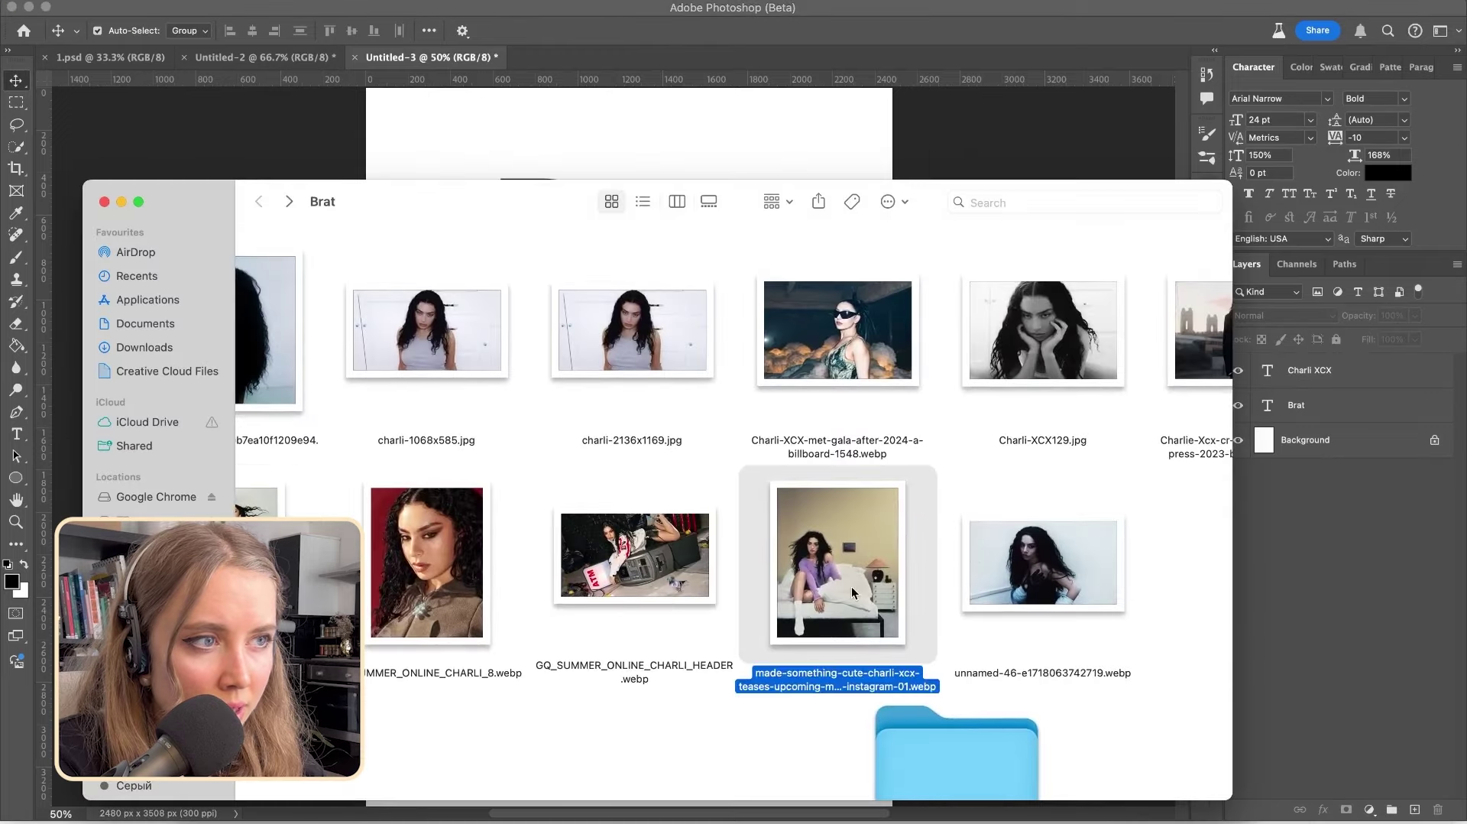
pyautogui.hscroll(5, 851, 585)
pyautogui.click(946, 567)
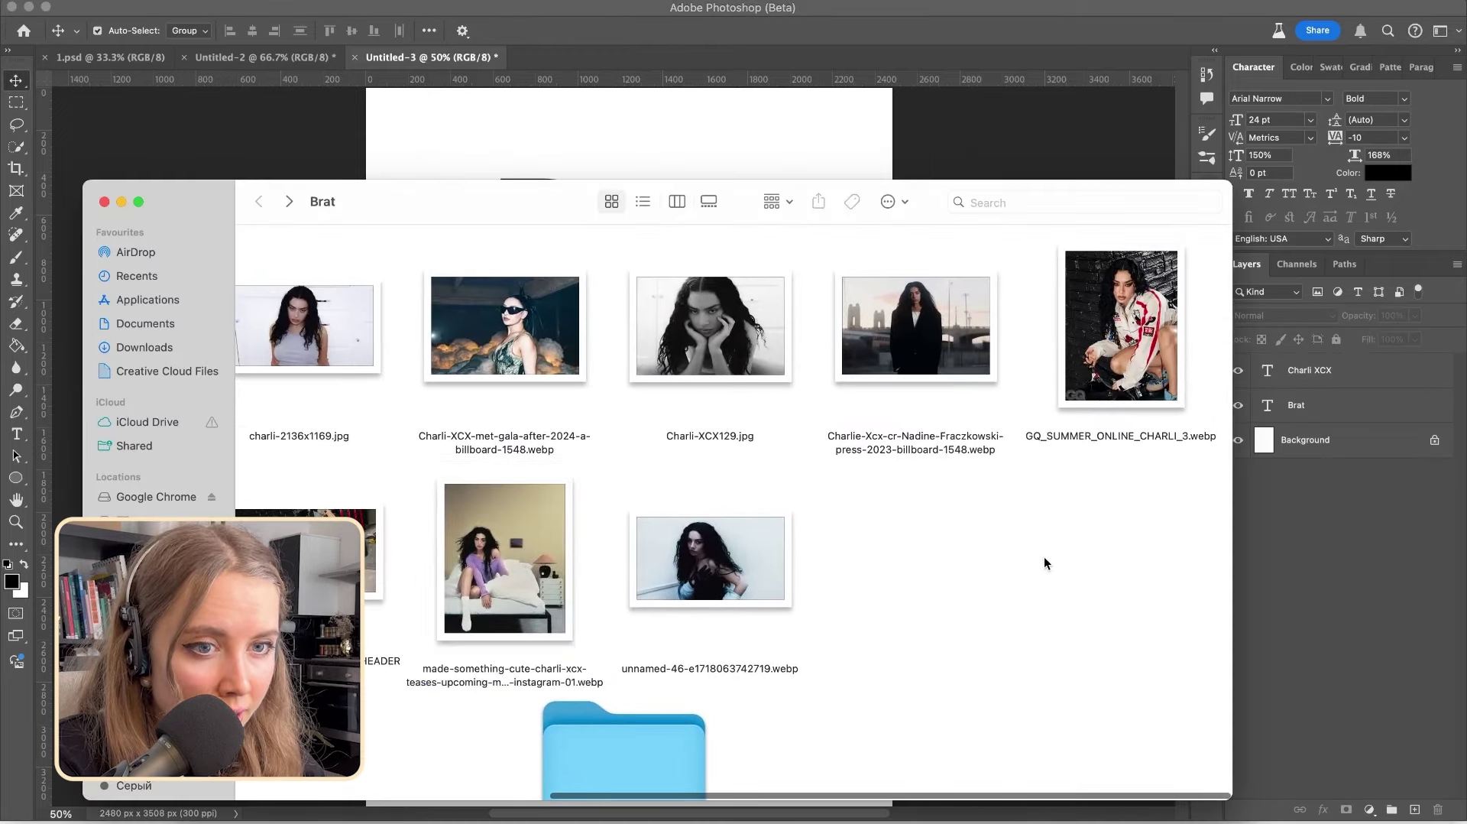
pyautogui.doubleClick(375, 554)
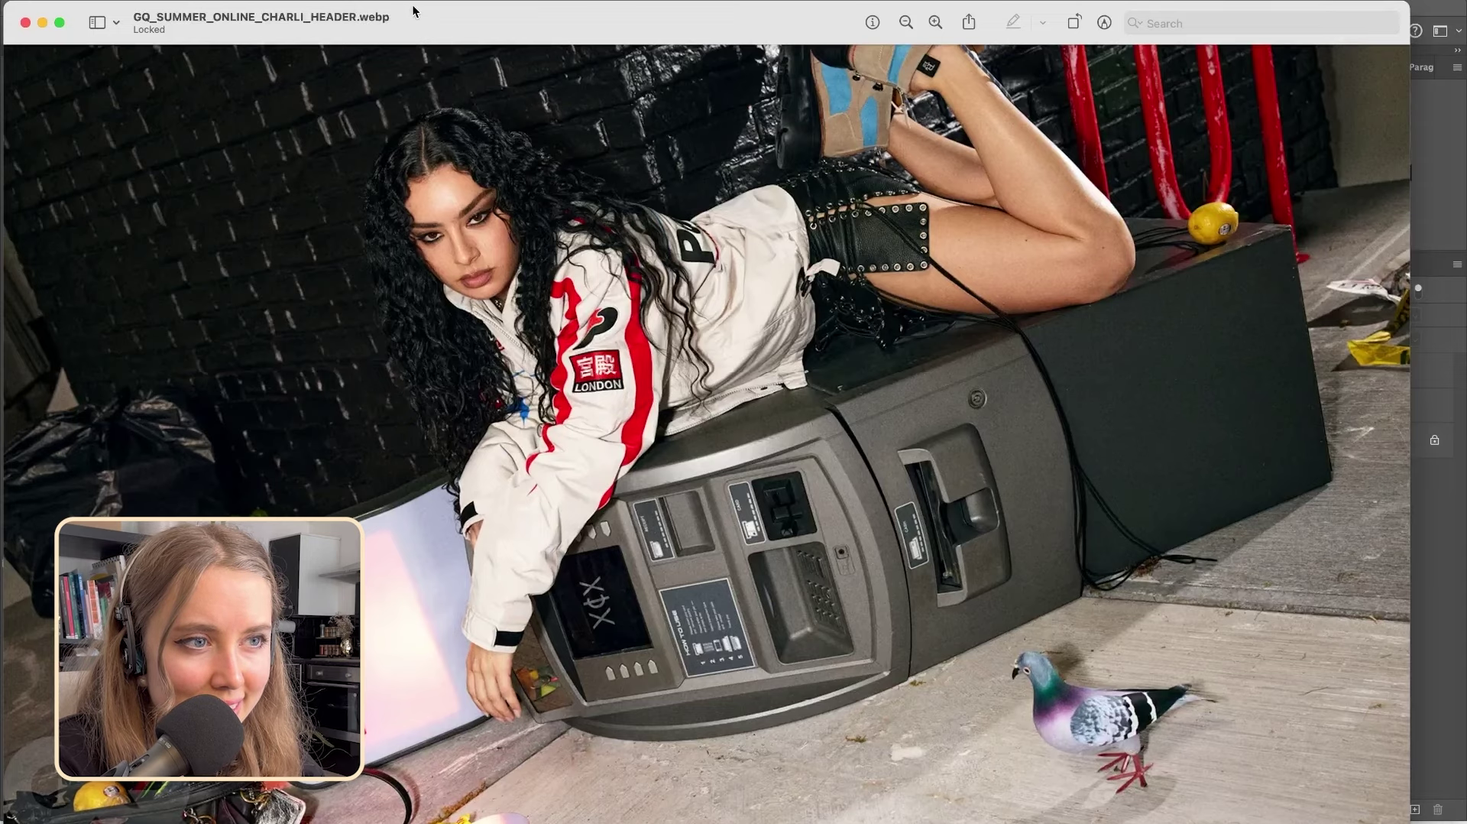
pyautogui.moveTo(412, 12); pyautogui.dragTo(407, 92)
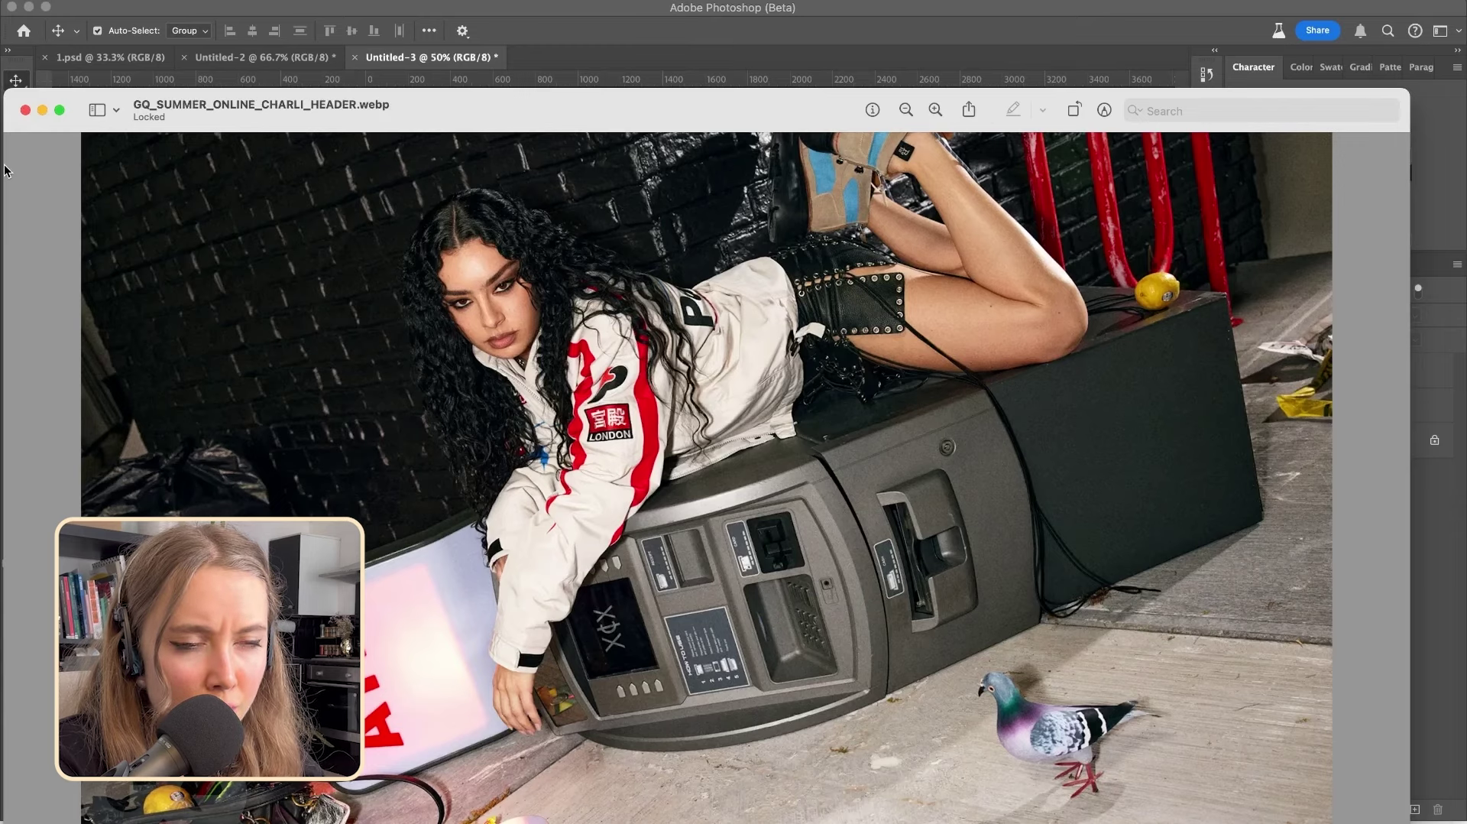
pyautogui.moveTo(4, 170); pyautogui.dragTo(317, 176)
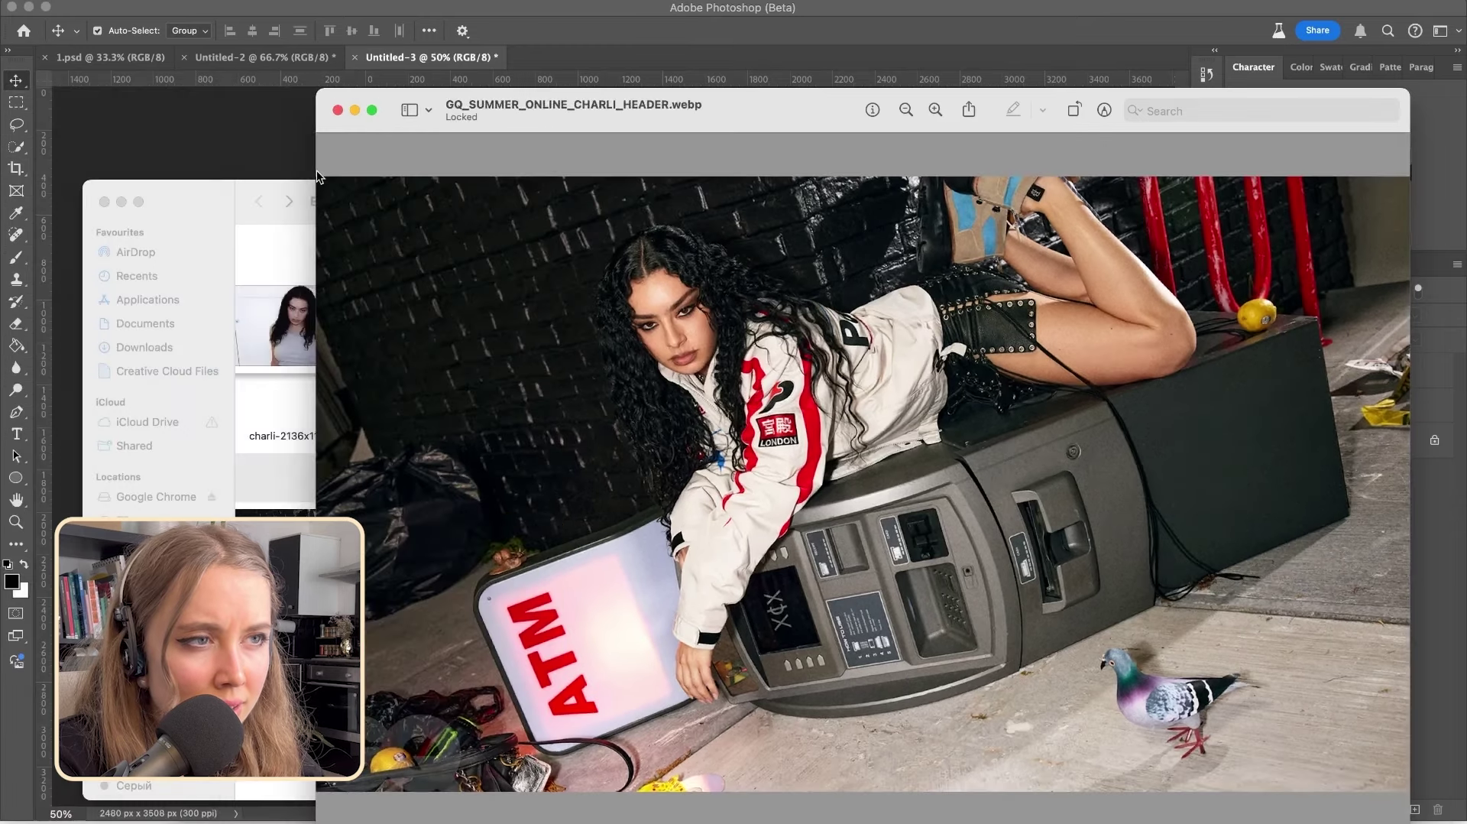
pyautogui.click(336, 111)
# Place unnamed-46-e1718063742719.webp and GQ_SUMMER_ONLINE_CHARLI_6.webp from the Brat folder on the poster, shifting the second photo slightly upward
pyautogui.click(1113, 574)
pyautogui.moveTo(1117, 585); pyautogui.dragTo(902, 588)
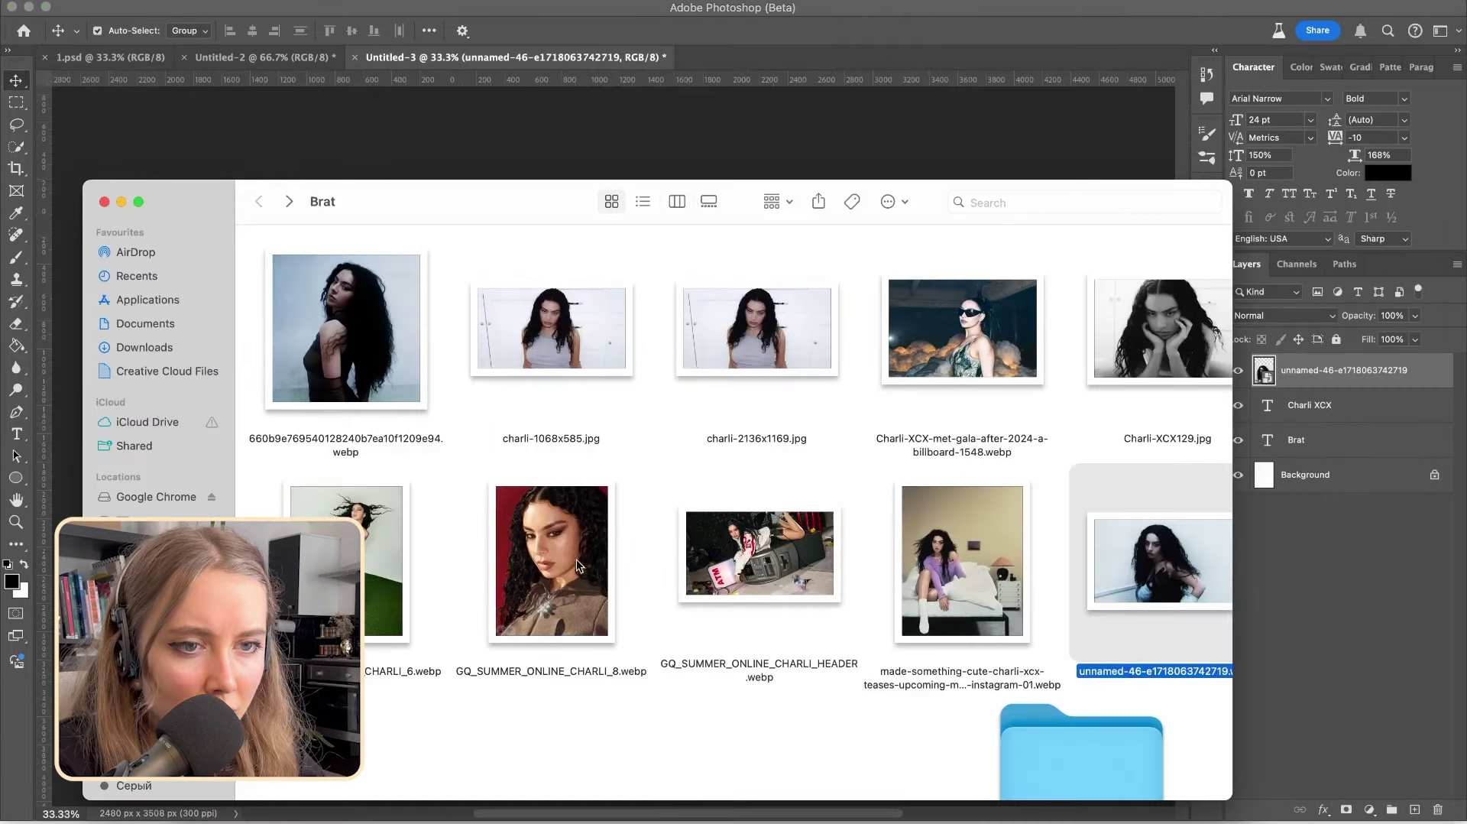
pyautogui.click(386, 566)
pyautogui.moveTo(347, 562); pyautogui.dragTo(686, 137)
pyautogui.moveTo(800, 344); pyautogui.dragTo(690, 409)
pyautogui.press('Return')
pyautogui.press('super+equal')
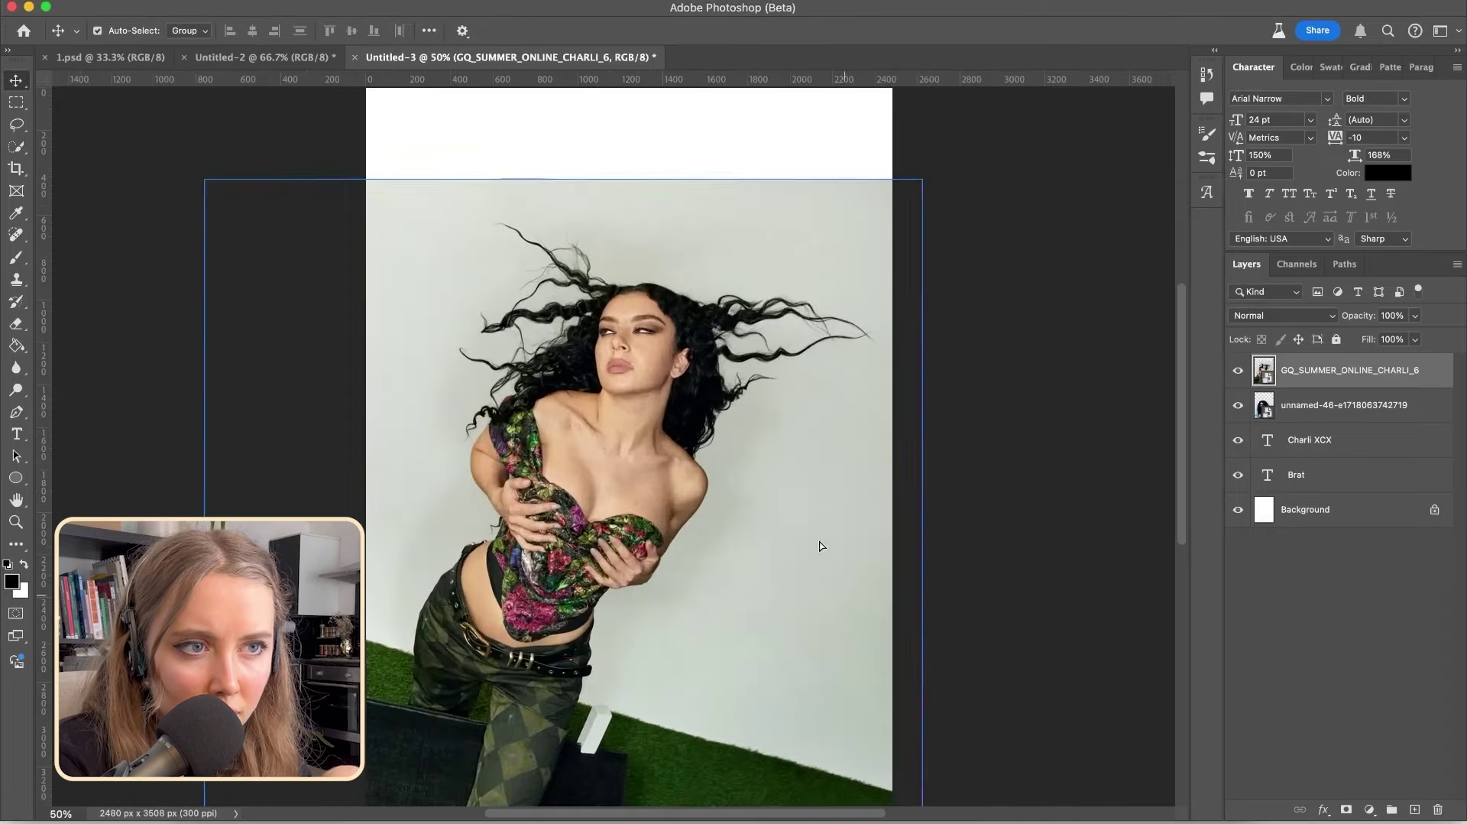
pyautogui.moveTo(818, 547); pyautogui.dragTo(813, 500)
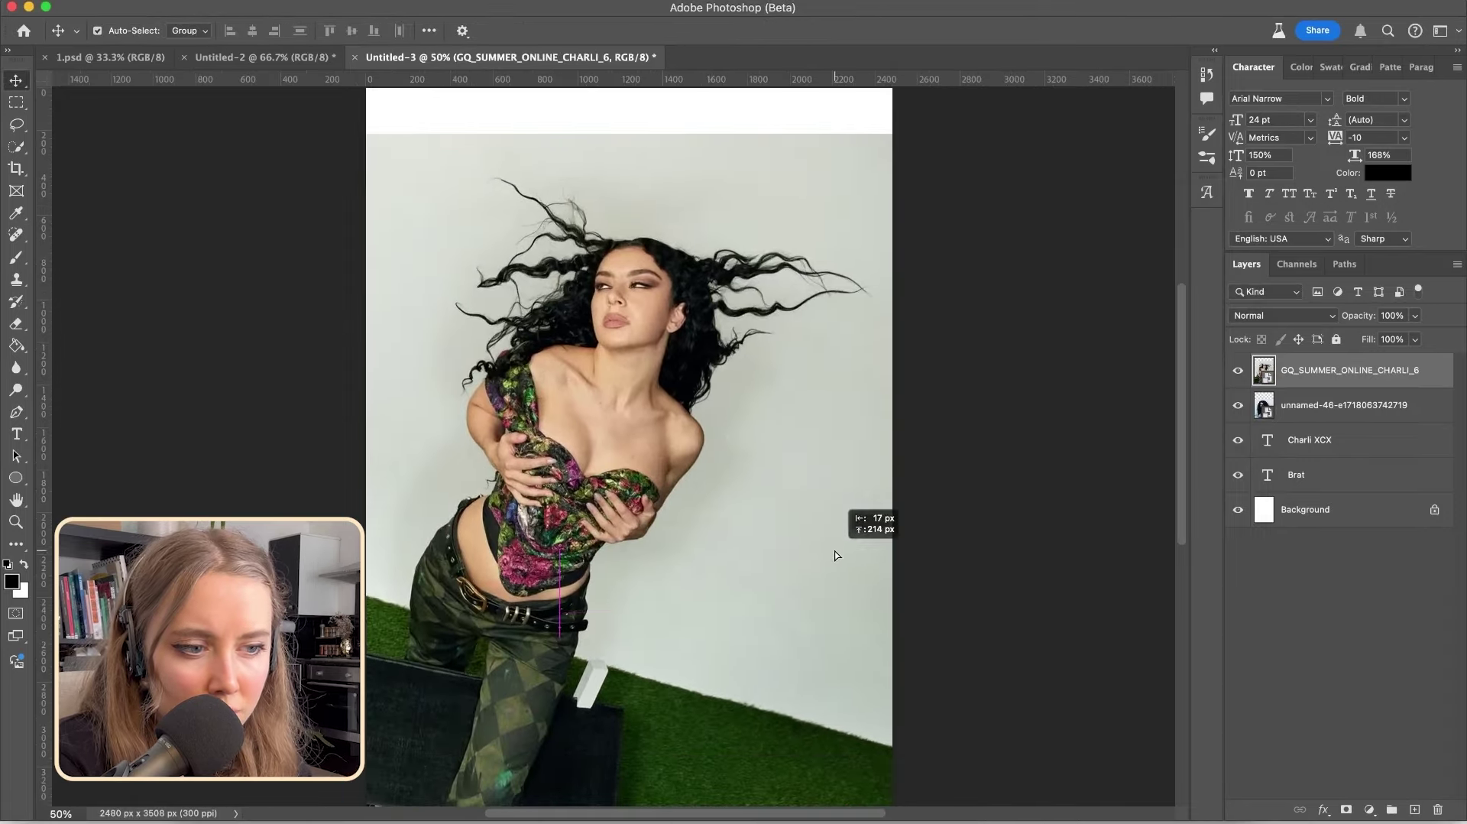
# Hide the GQ_SUMMER_ONLINE_CHARLI_6 photo, move the unnamed-46 portrait slightly upward and remove the portrait's background
pyautogui.click(1238, 370)
pyautogui.click(1345, 405)
pyautogui.moveTo(736, 616); pyautogui.dragTo(735, 563)
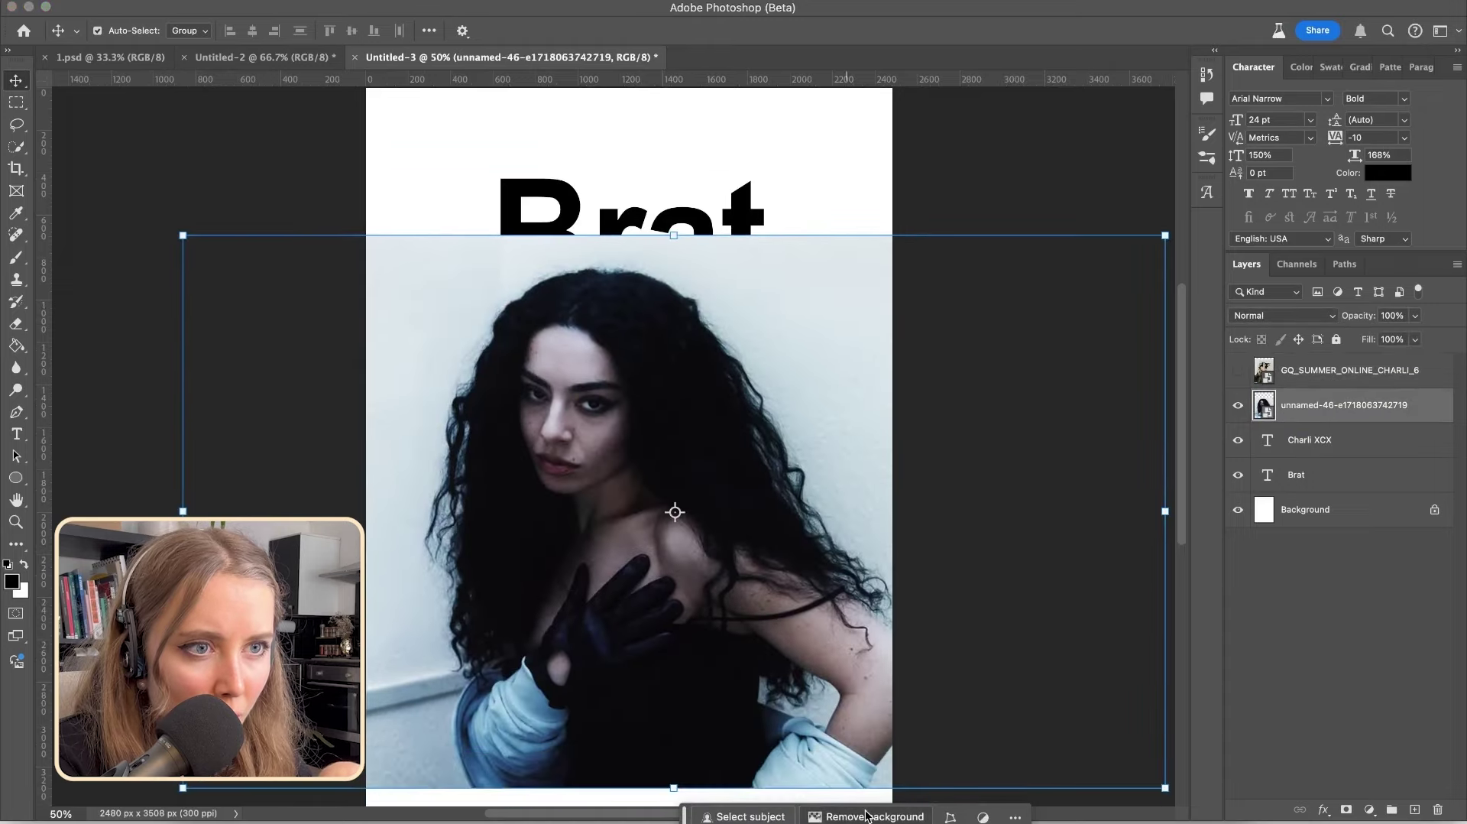
pyautogui.click(867, 816)
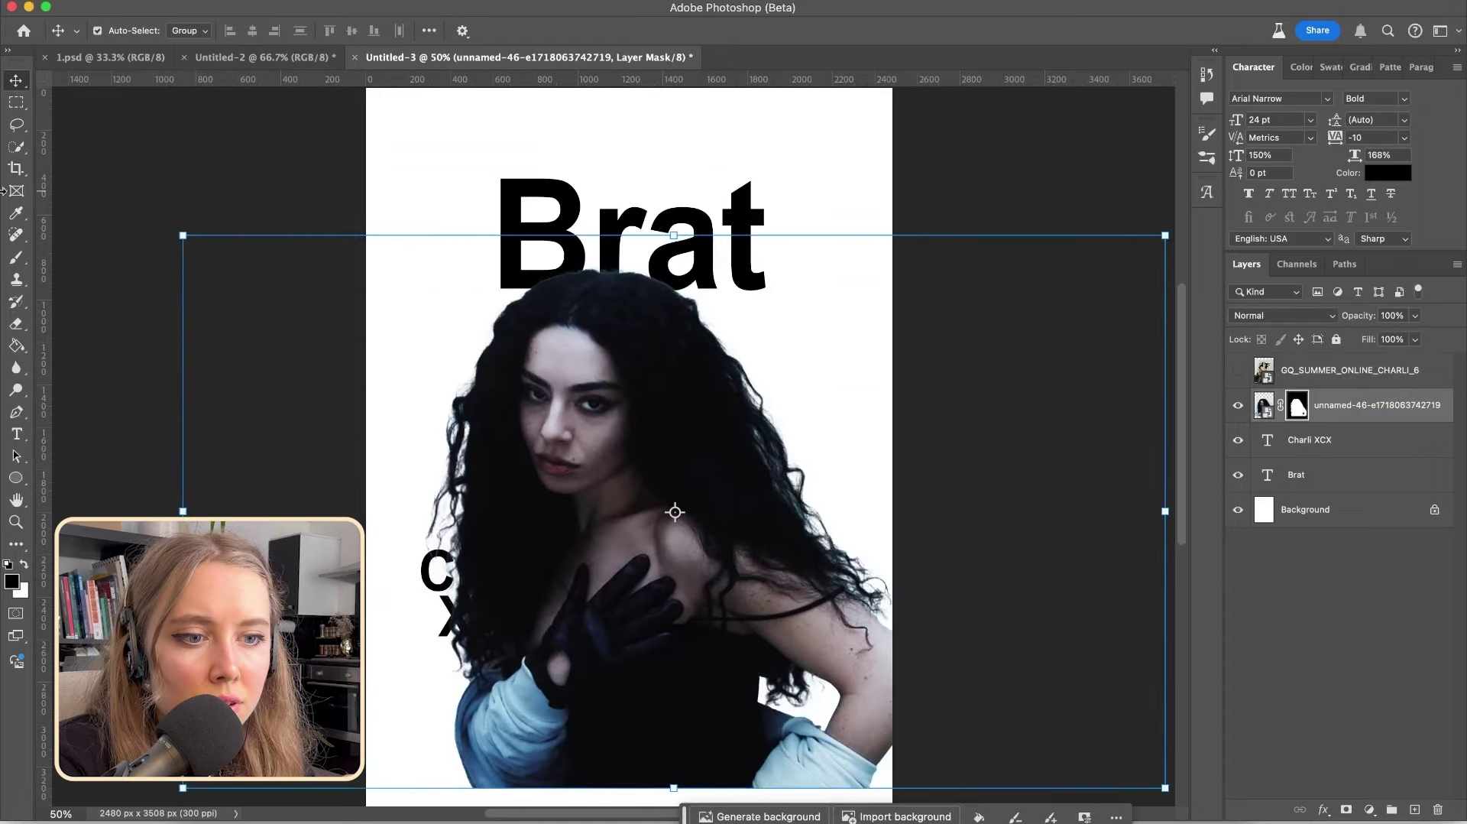
# Show the GQ_SUMMER_ONLINE_CHARLI_6 photo, remove its background and move the cut-out down over the portrait's lower half
pyautogui.click(1238, 371)
pyautogui.click(1345, 371)
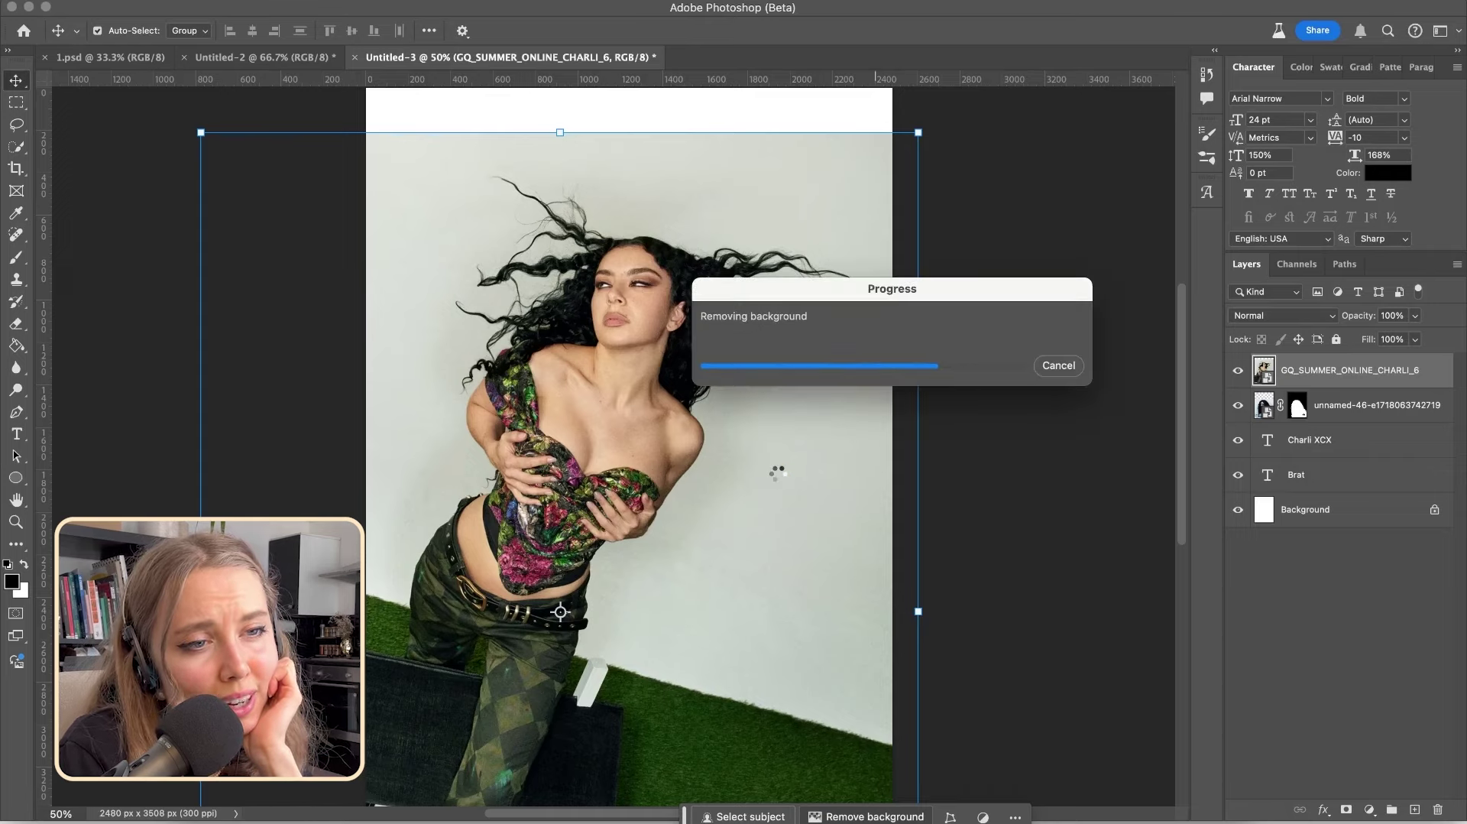
pyautogui.press('super+Tab')
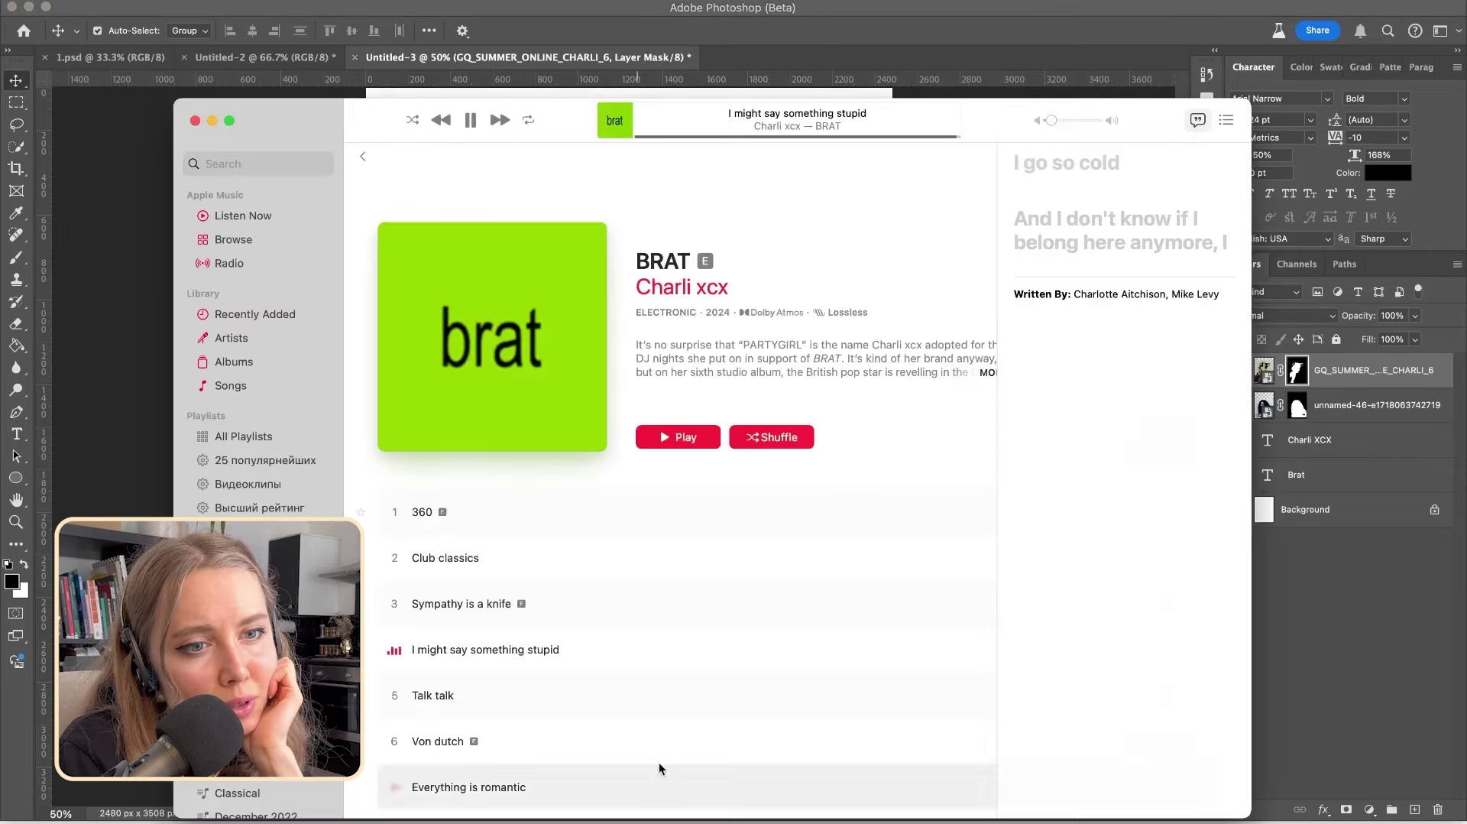
pyautogui.click(116, 253)
pyautogui.press('super+minus')
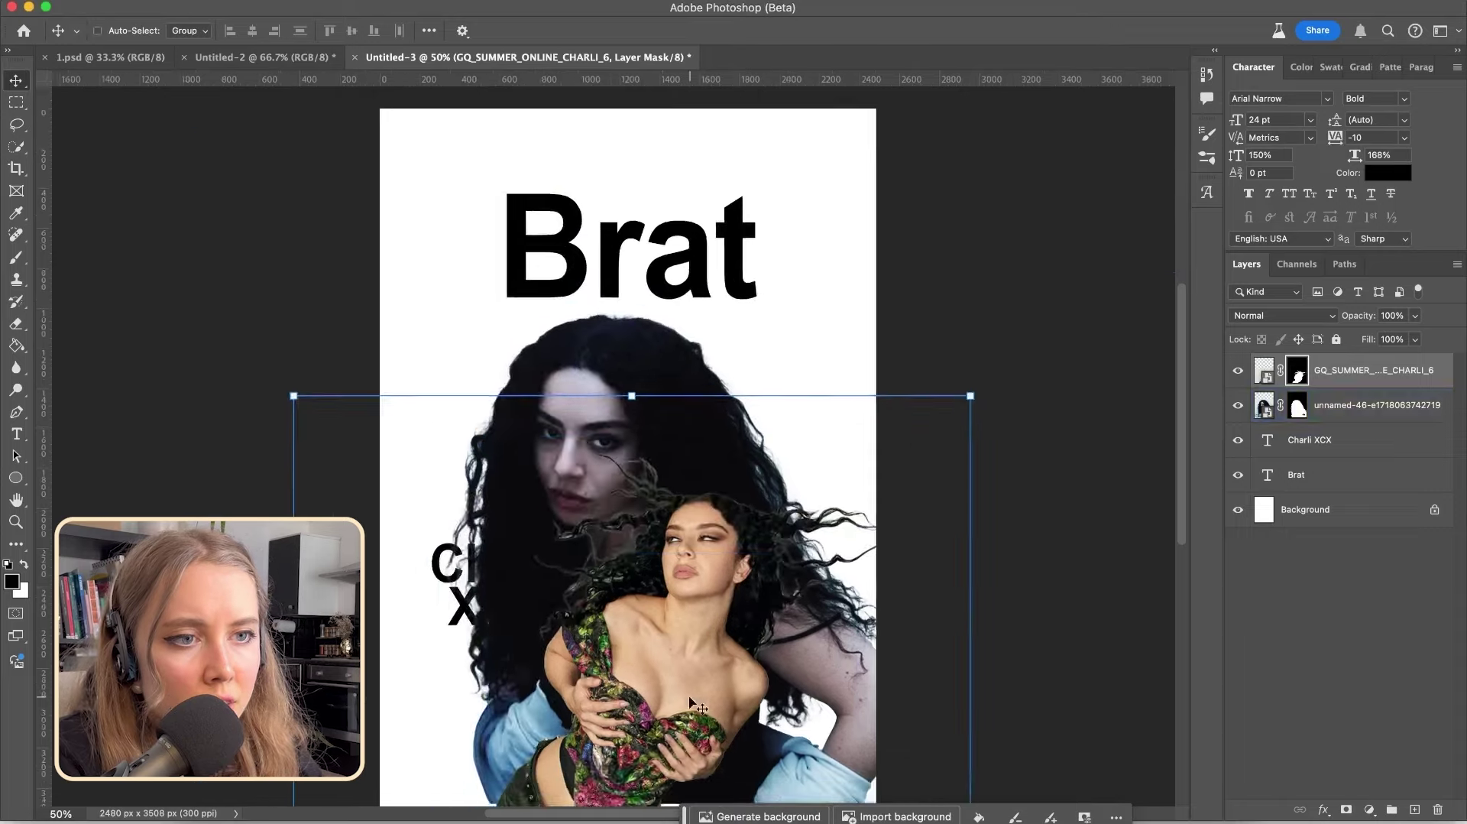
# Scale the unnamed-46 portrait to about 143%, reposition it to fill the page and lighten it with a Curves adjustment
pyautogui.click(612, 378)
pyautogui.moveTo(617, 382); pyautogui.dragTo(652, 405)
pyautogui.moveTo(361, 349); pyautogui.dragTo(72, 186)
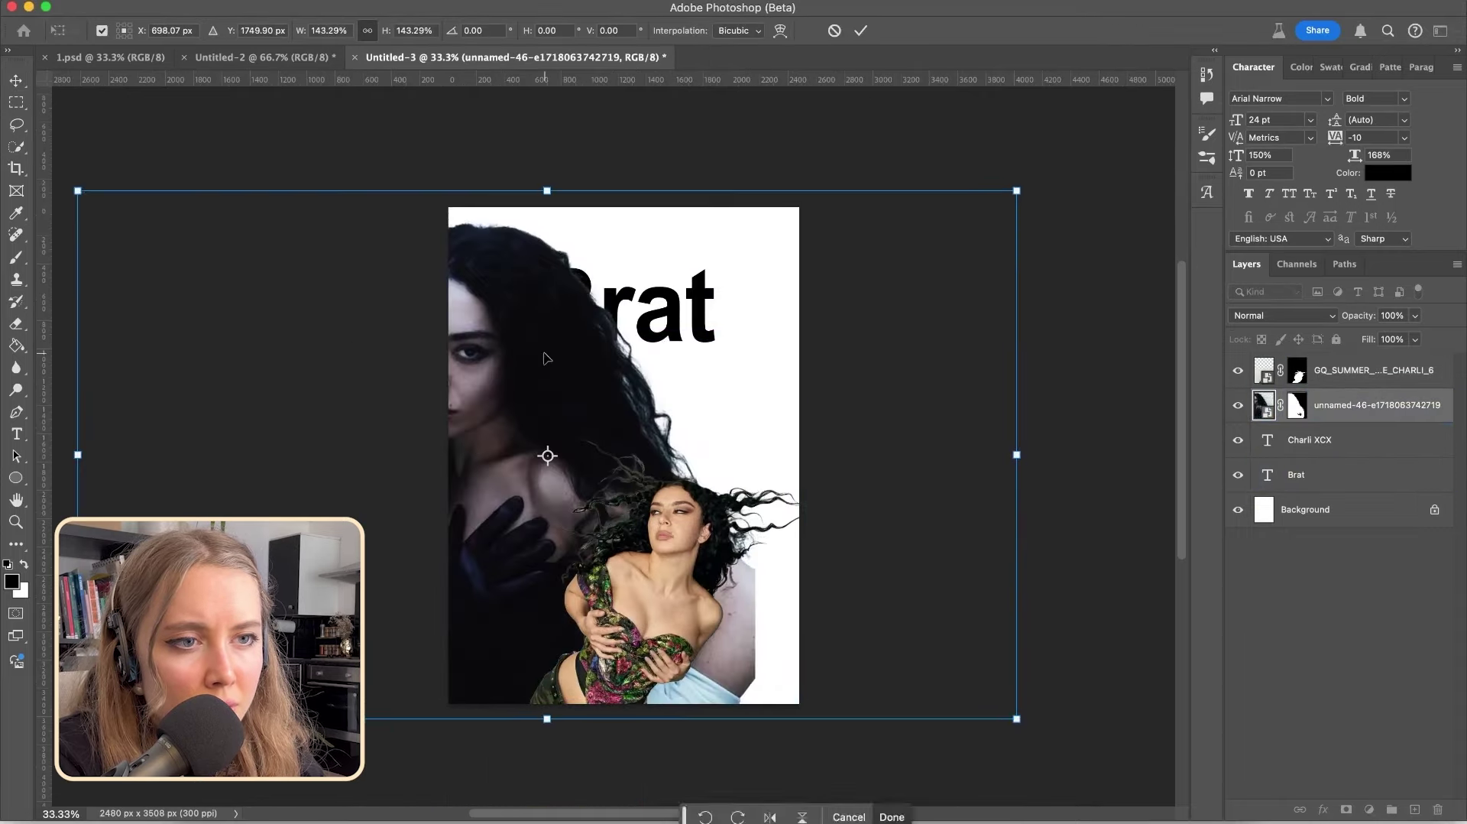
pyautogui.moveTo(572, 400); pyautogui.dragTo(695, 457)
pyautogui.press('super+m')
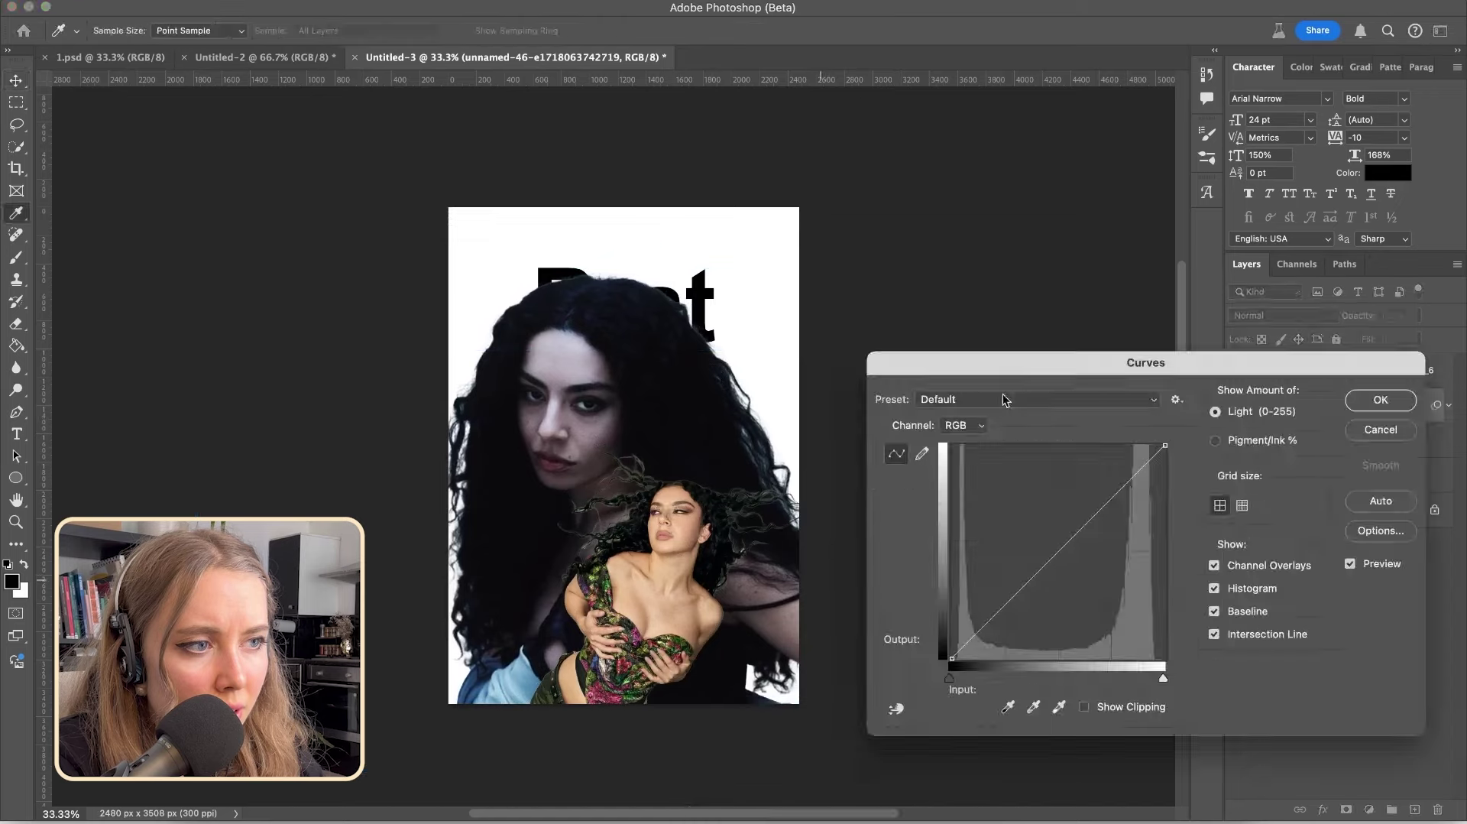
pyautogui.moveTo(1042, 550); pyautogui.dragTo(1042, 484)
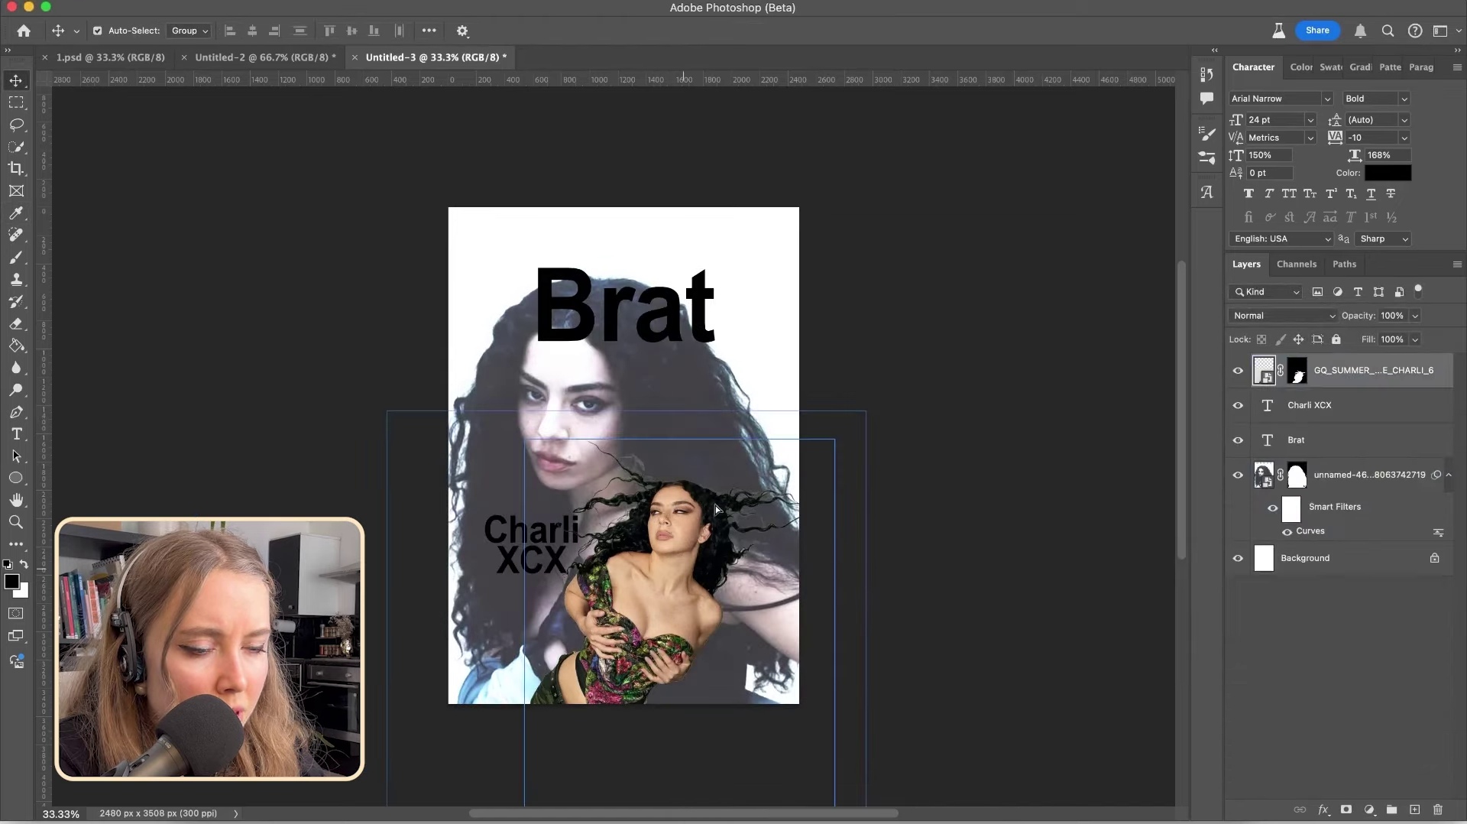
# Move the cut-out figure up to just beneath the Brat title and shift the Charli XCX text slightly up and left
pyautogui.moveTo(717, 509); pyautogui.dragTo(725, 399)
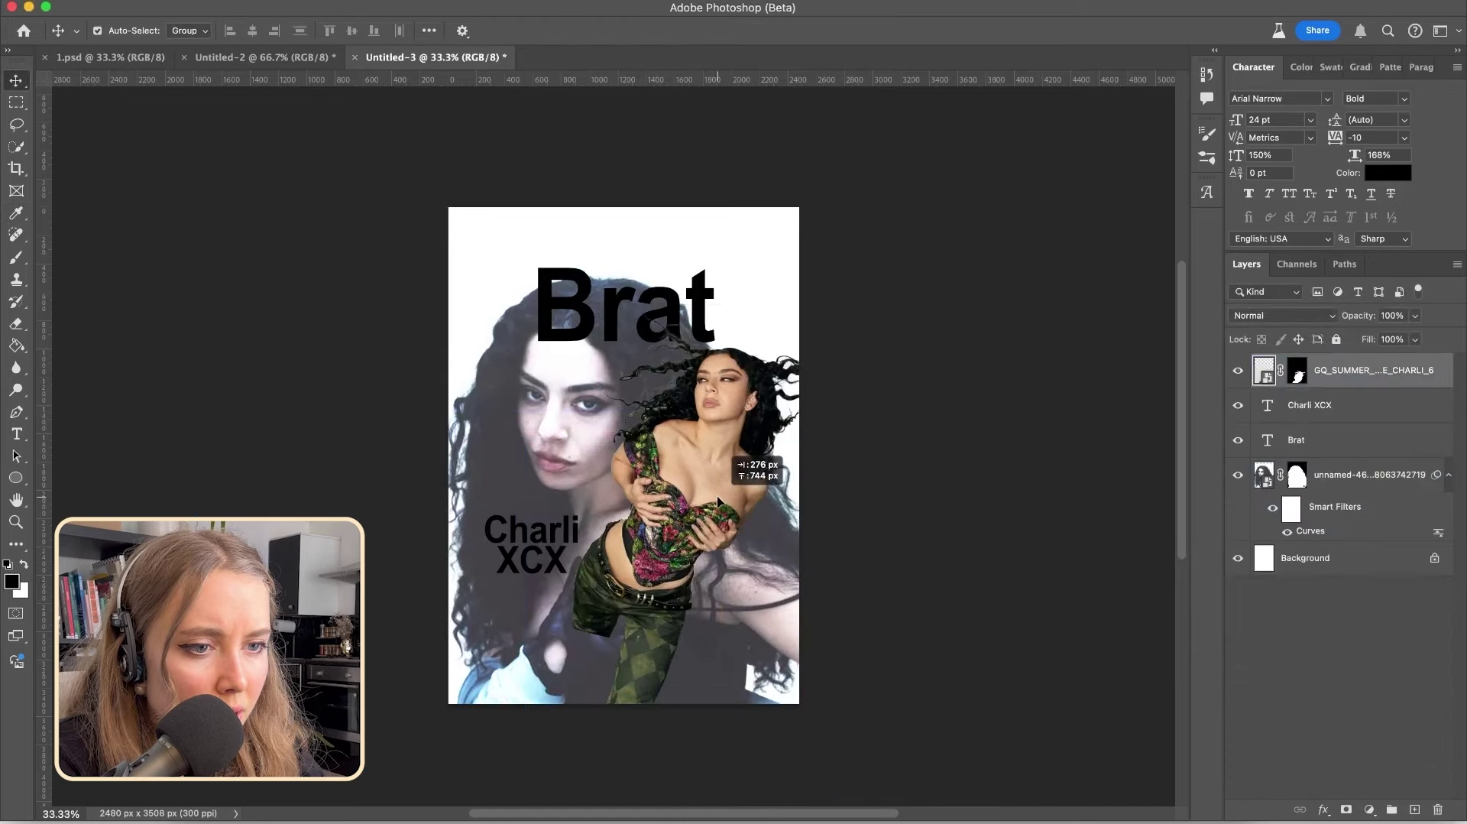
pyautogui.click(1024, 529)
pyautogui.moveTo(527, 539); pyautogui.dragTo(511, 503)
pyautogui.click(1428, 503)
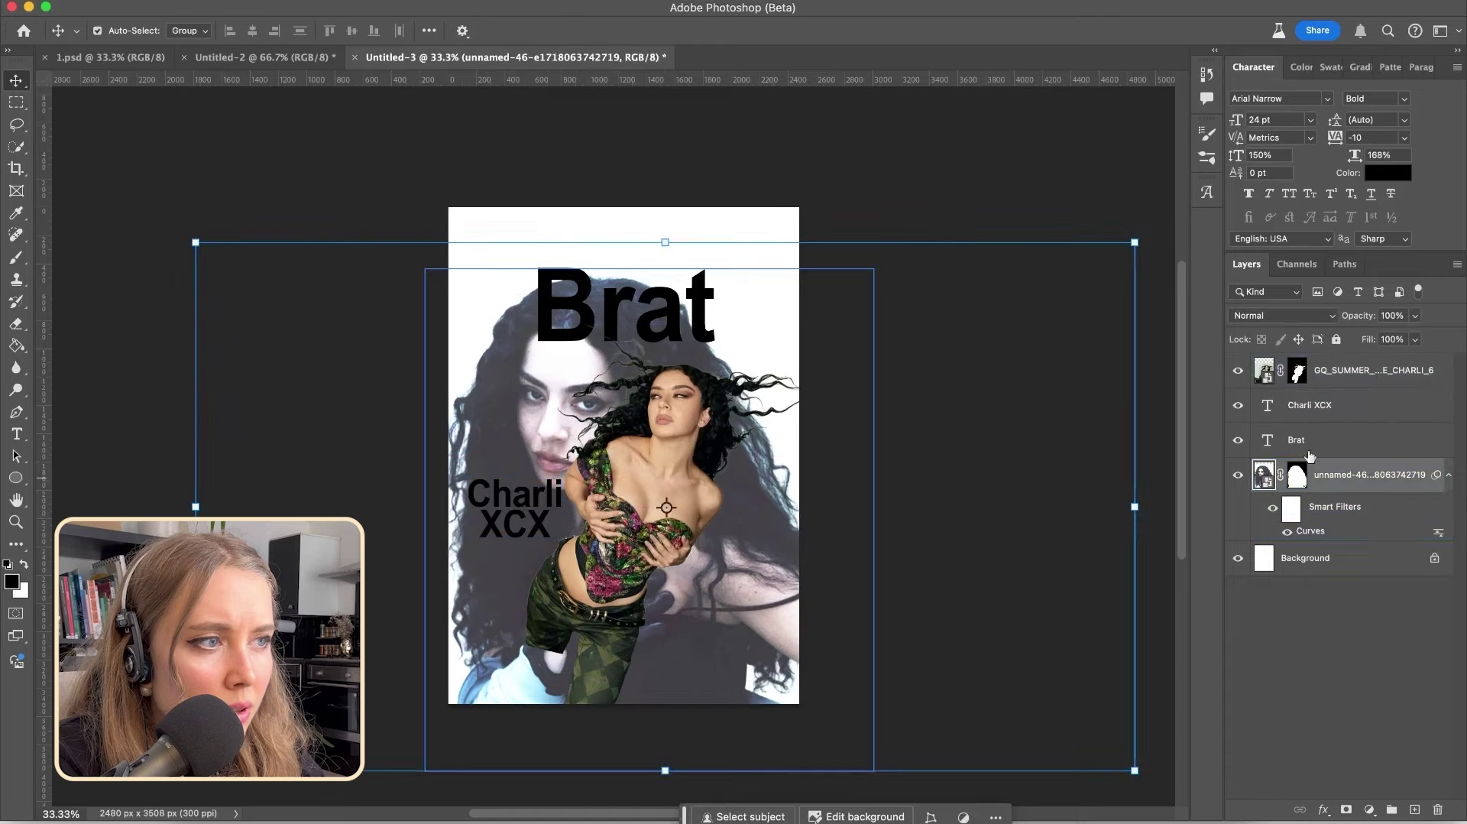
# Move the Brat title slightly down and left over the portrait's forehead, keeping its size
pyautogui.click(1345, 439)
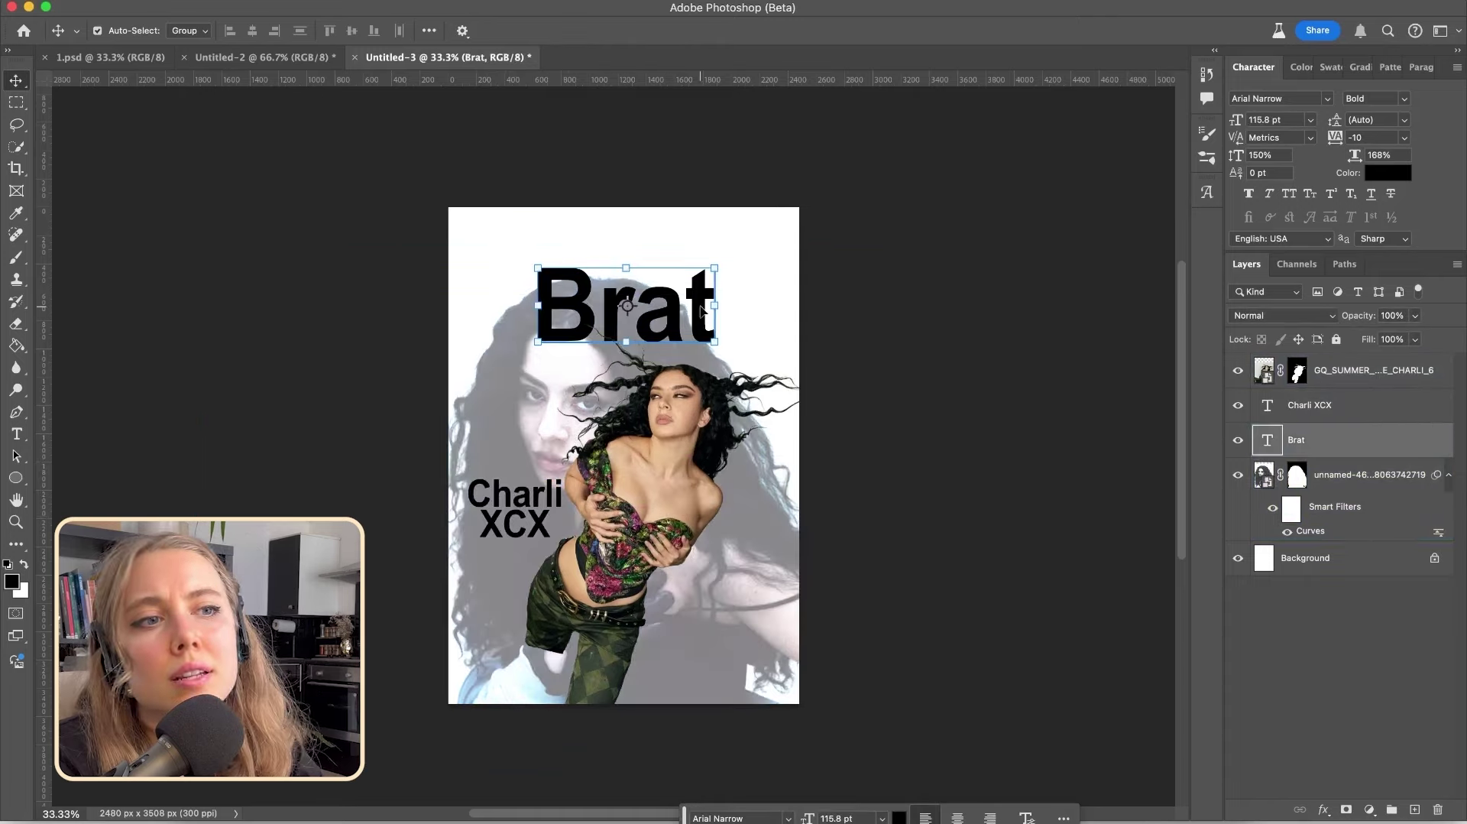
pyautogui.moveTo(715, 269)
pyautogui.mouseDown()
pyautogui.moveTo(752, 204)
pyautogui.moveTo(704, 291)
pyautogui.mouseUp()
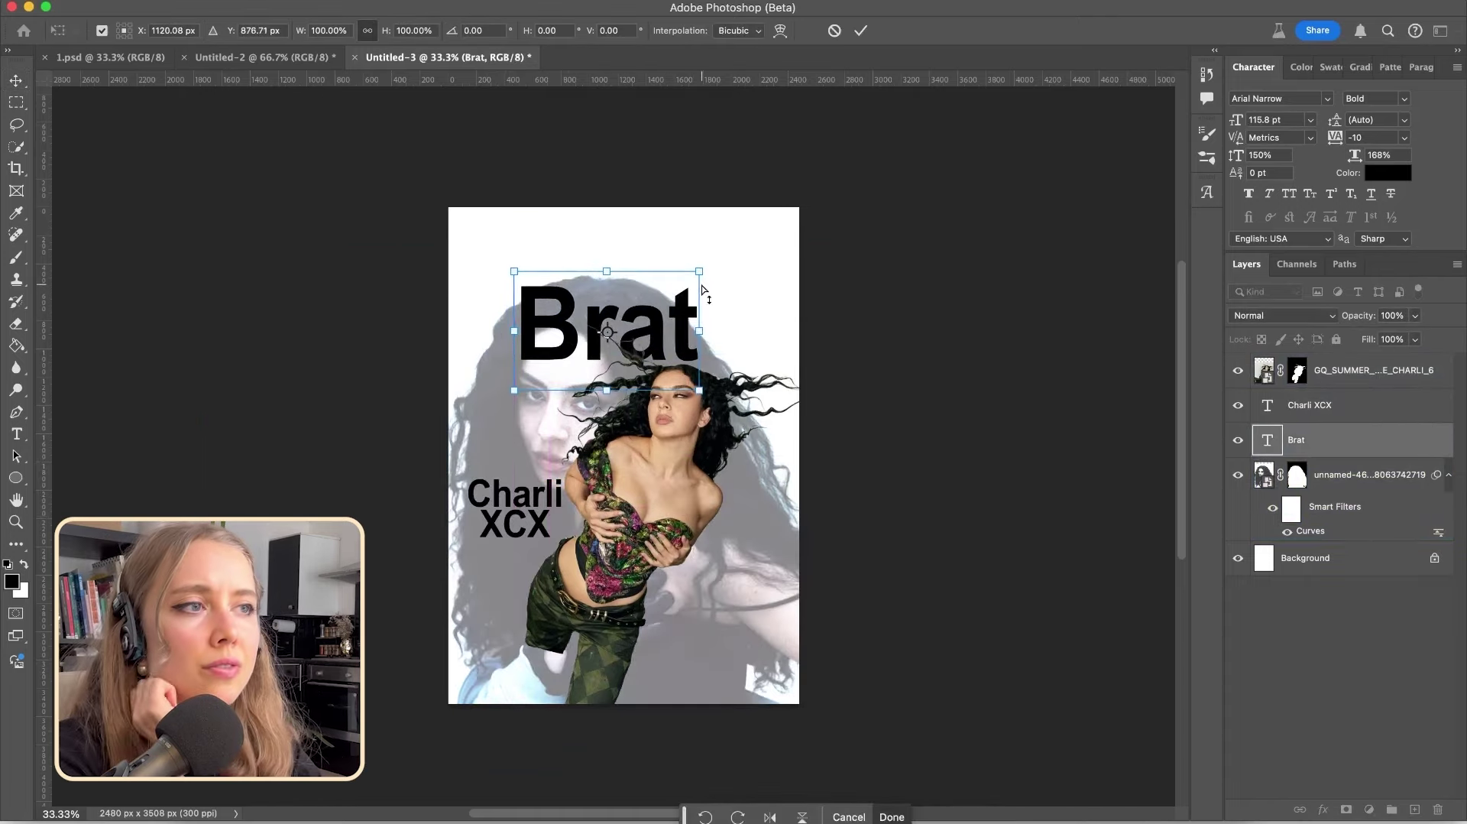
pyautogui.press('super+equal')
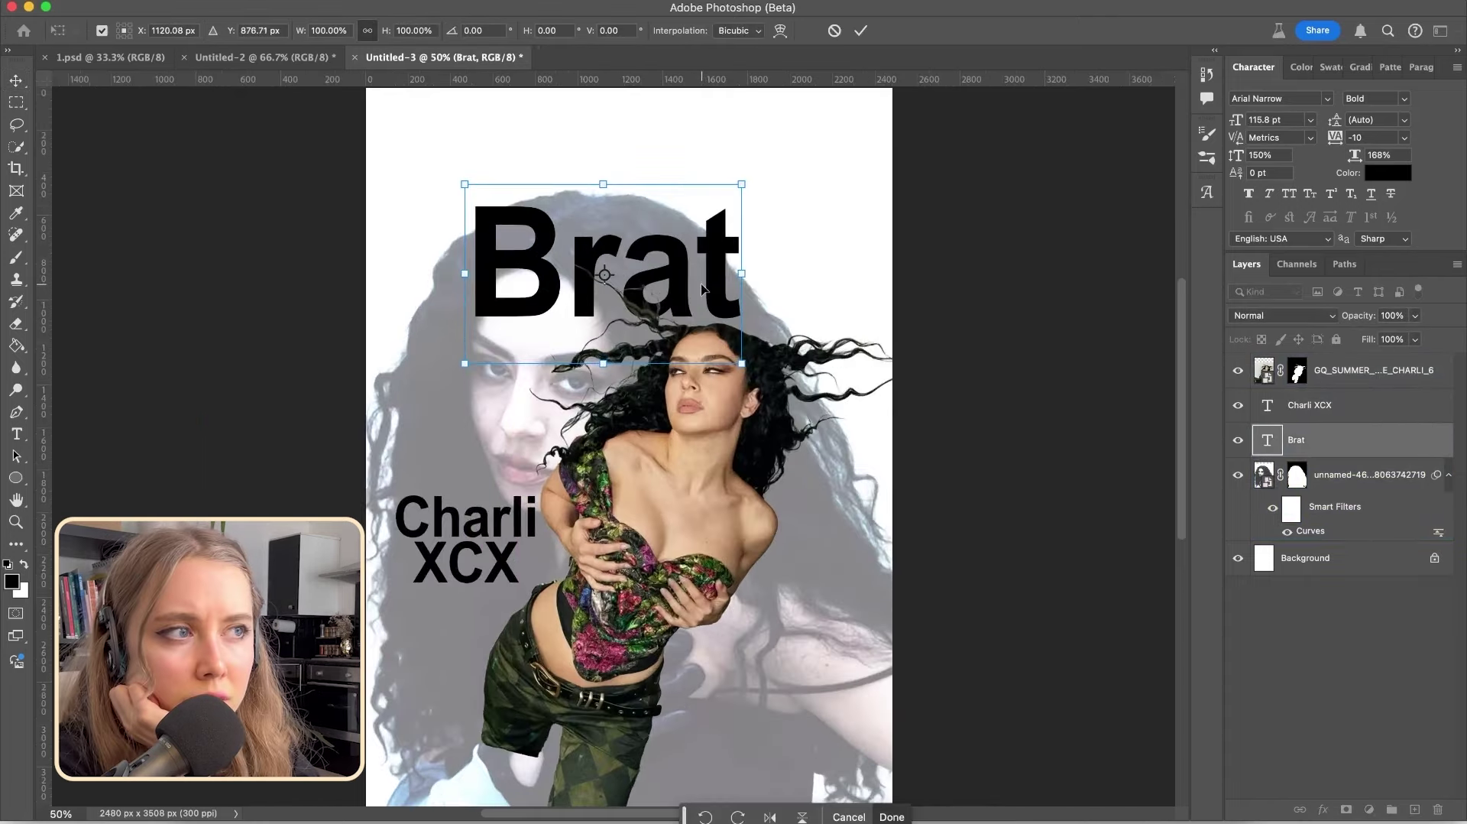
pyautogui.press('Return')
# Browse fonts for the Brat title, set it in Subway NewYork SC Regular and enlarge it to nearly the page width
pyautogui.click(1329, 100)
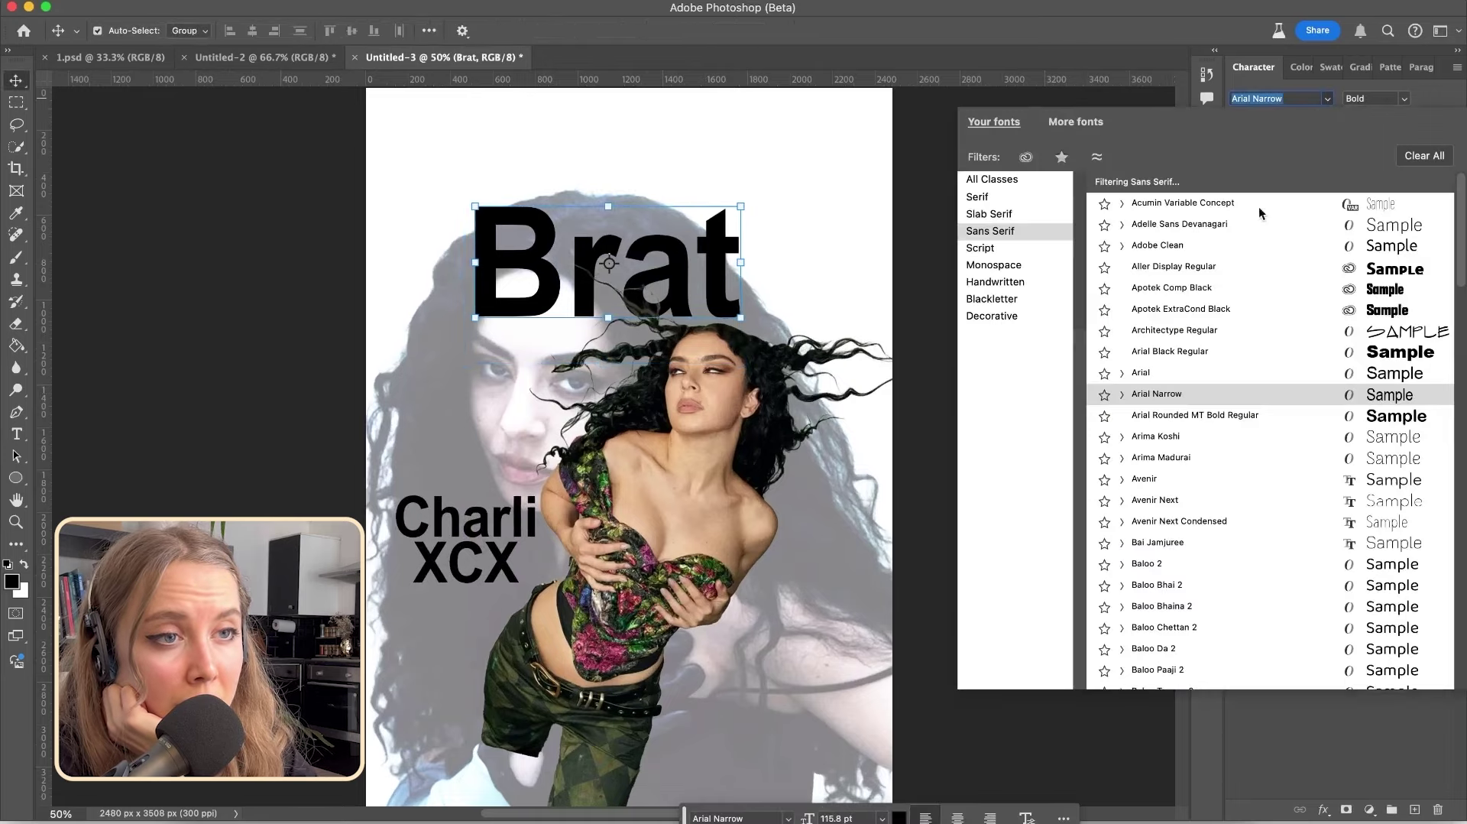
pyautogui.scroll(-10, 1238, 535)
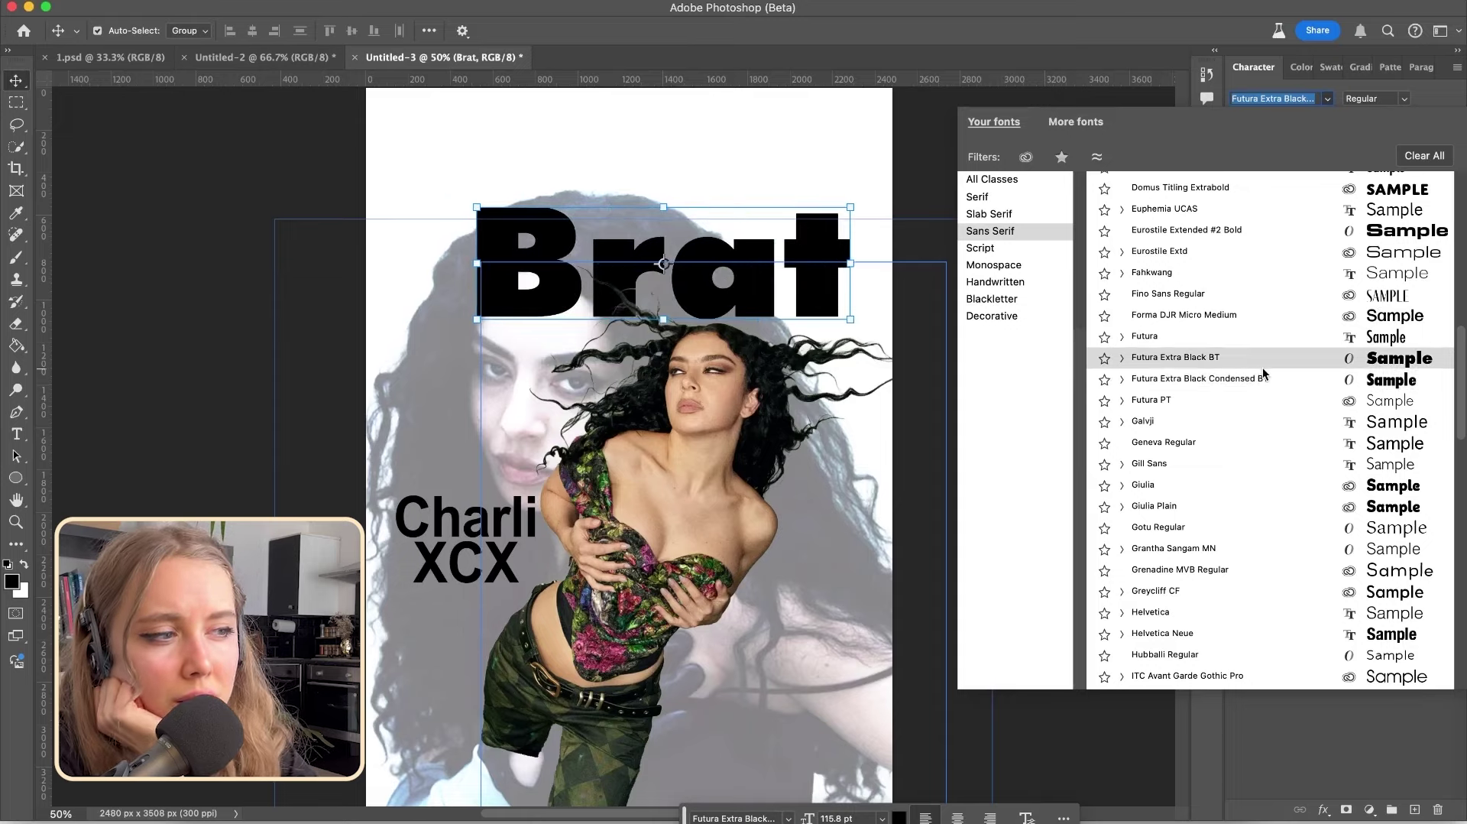
pyautogui.scroll(-2, 1261, 599)
pyautogui.scroll(-5, 1261, 579)
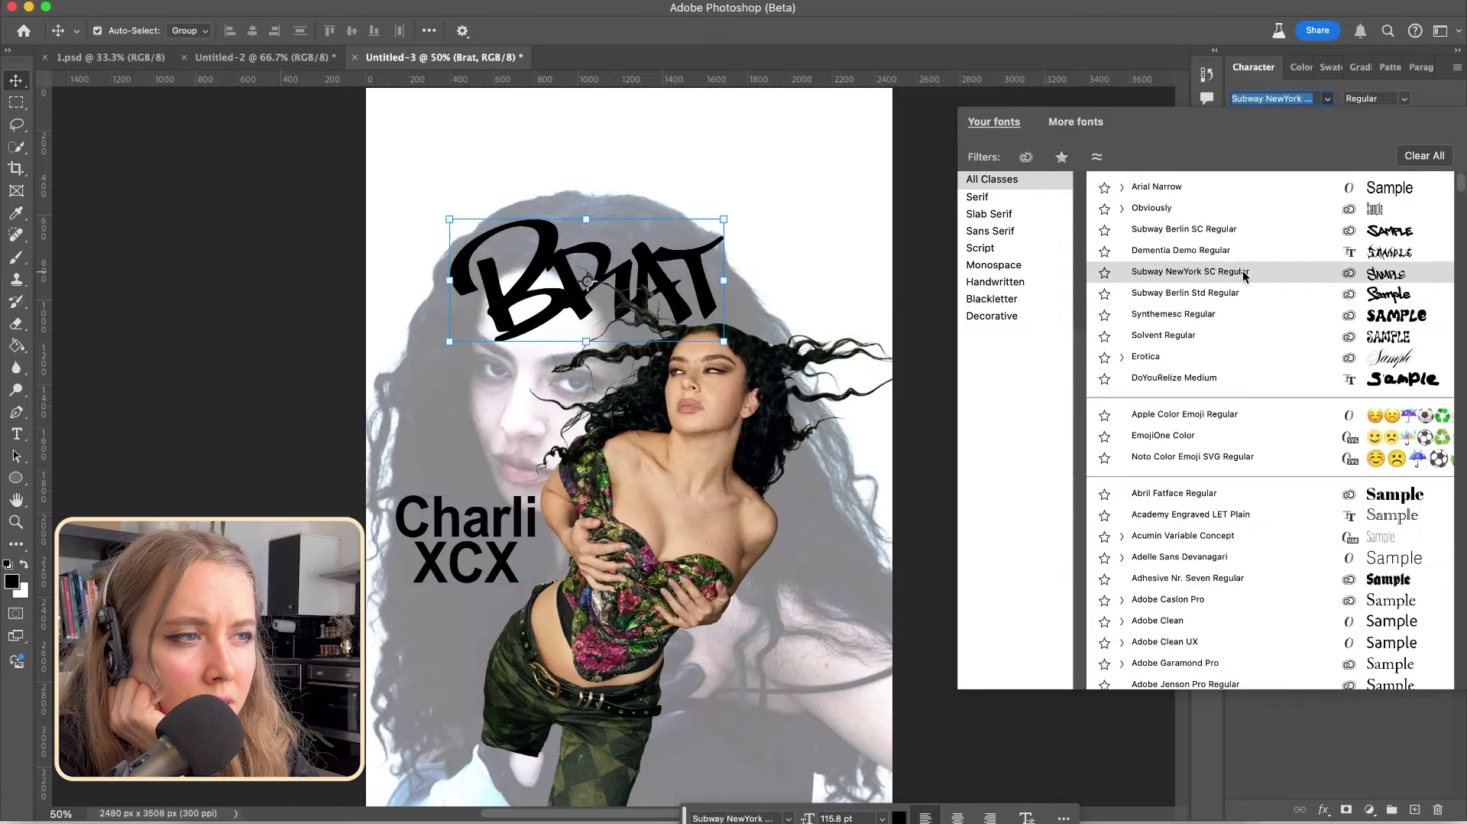
pyautogui.click(1244, 279)
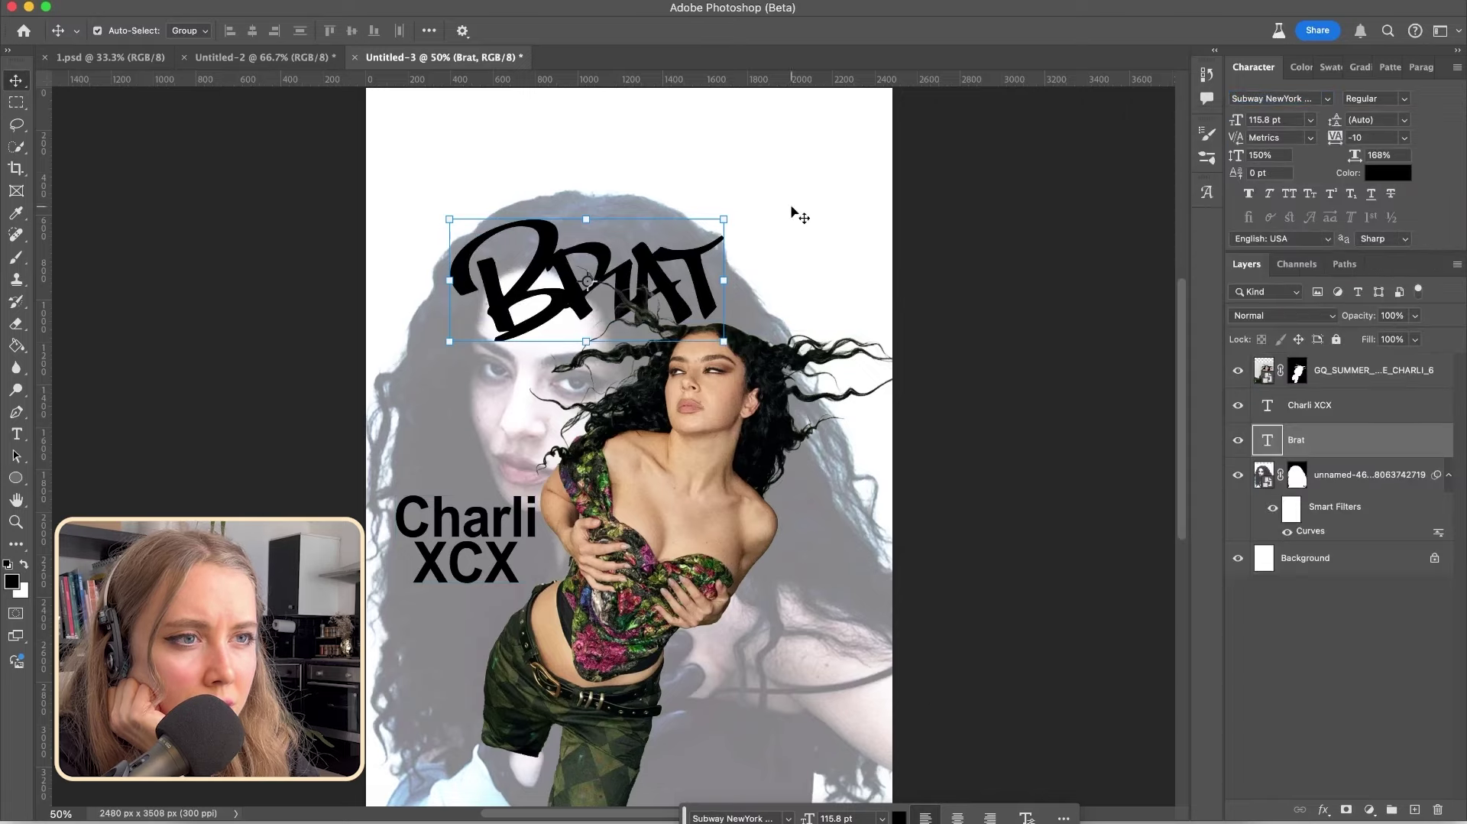
pyautogui.moveTo(729, 213); pyautogui.dragTo(692, 176)
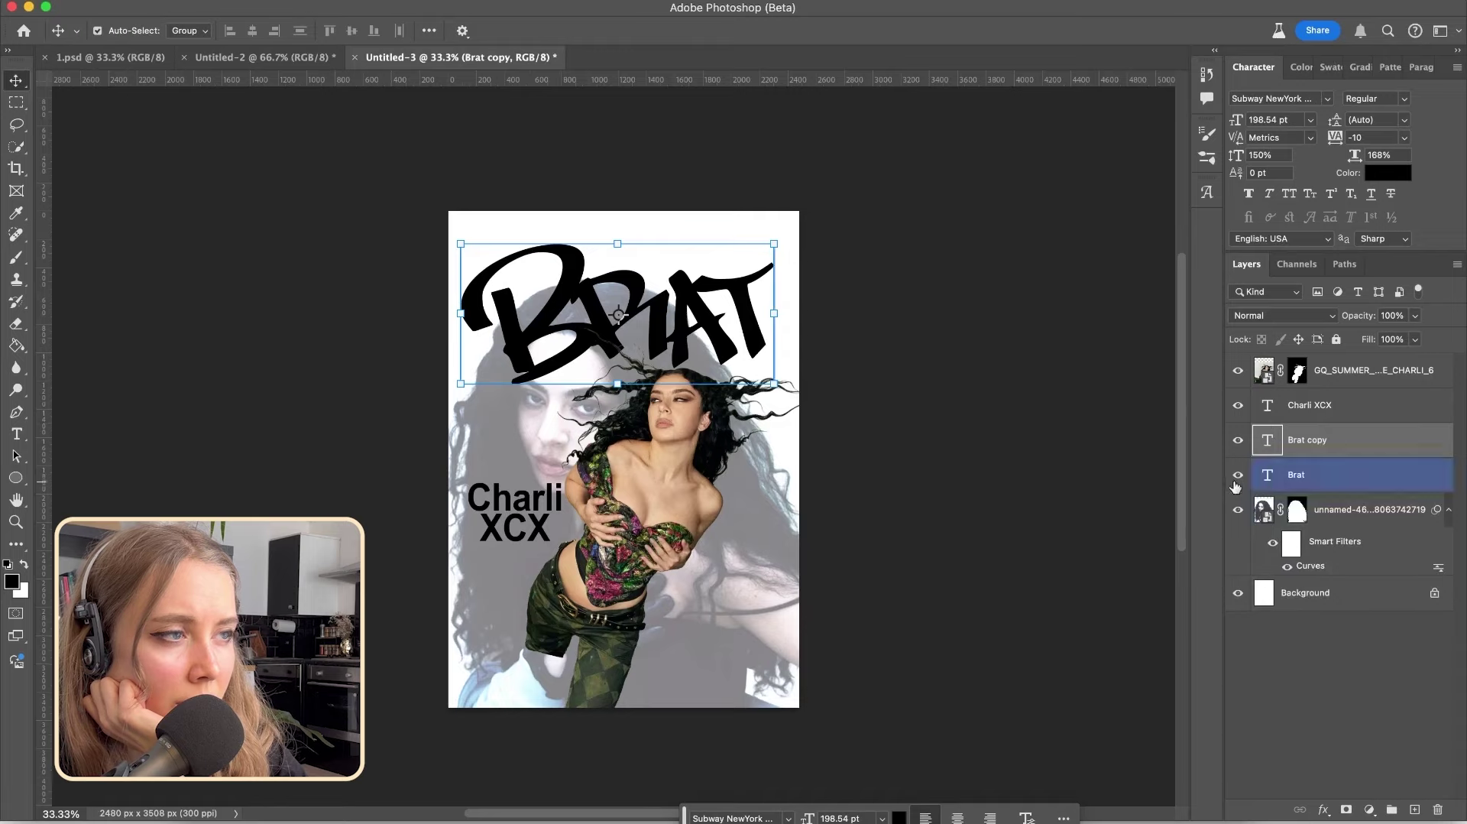
# Hide the original Brat title, set its copy in Solvent Regular and scale the copy down to 176.8 pt
pyautogui.click(1238, 475)
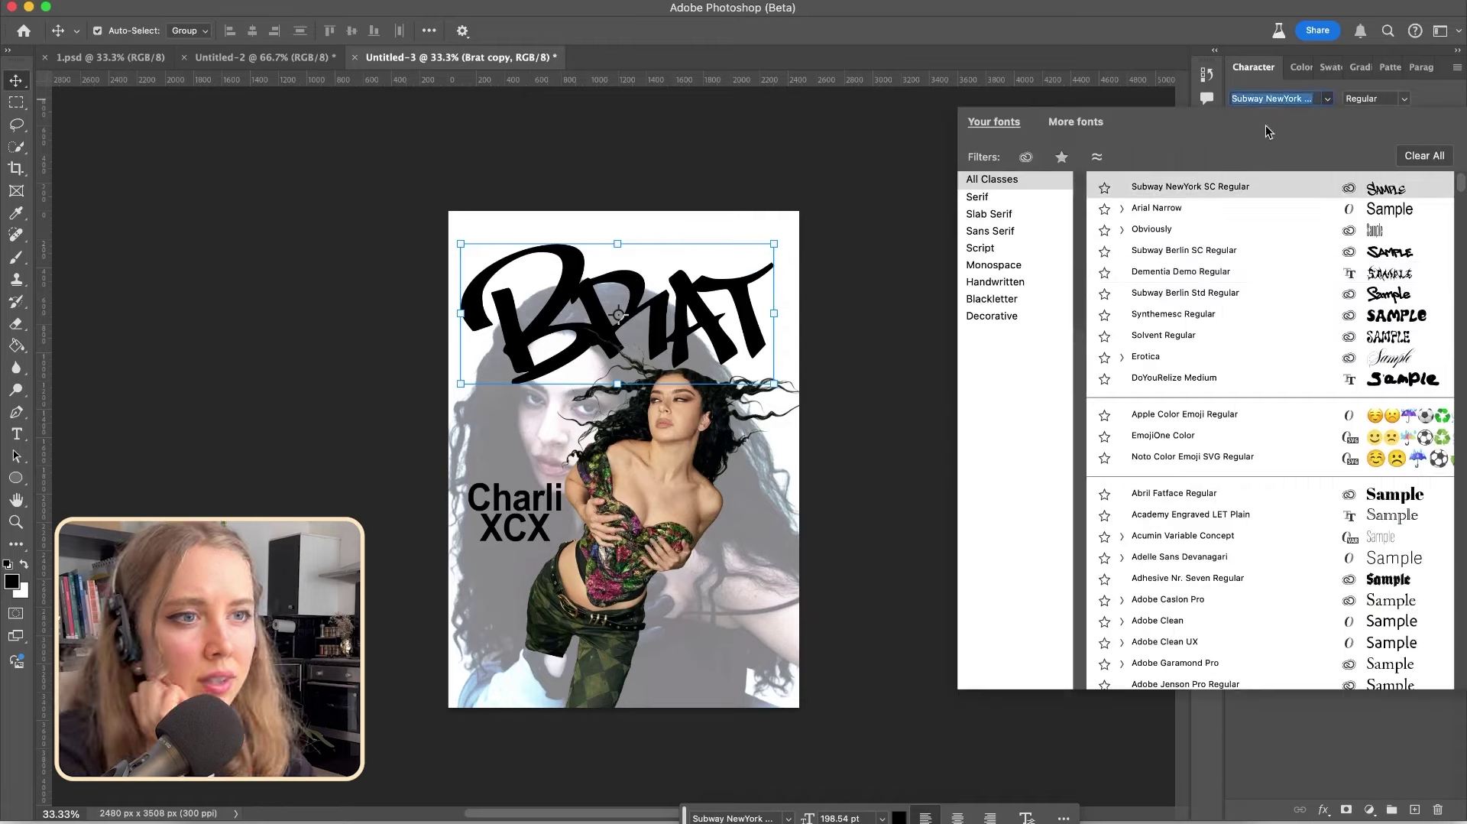
pyautogui.click(1255, 333)
pyautogui.click(797, 223)
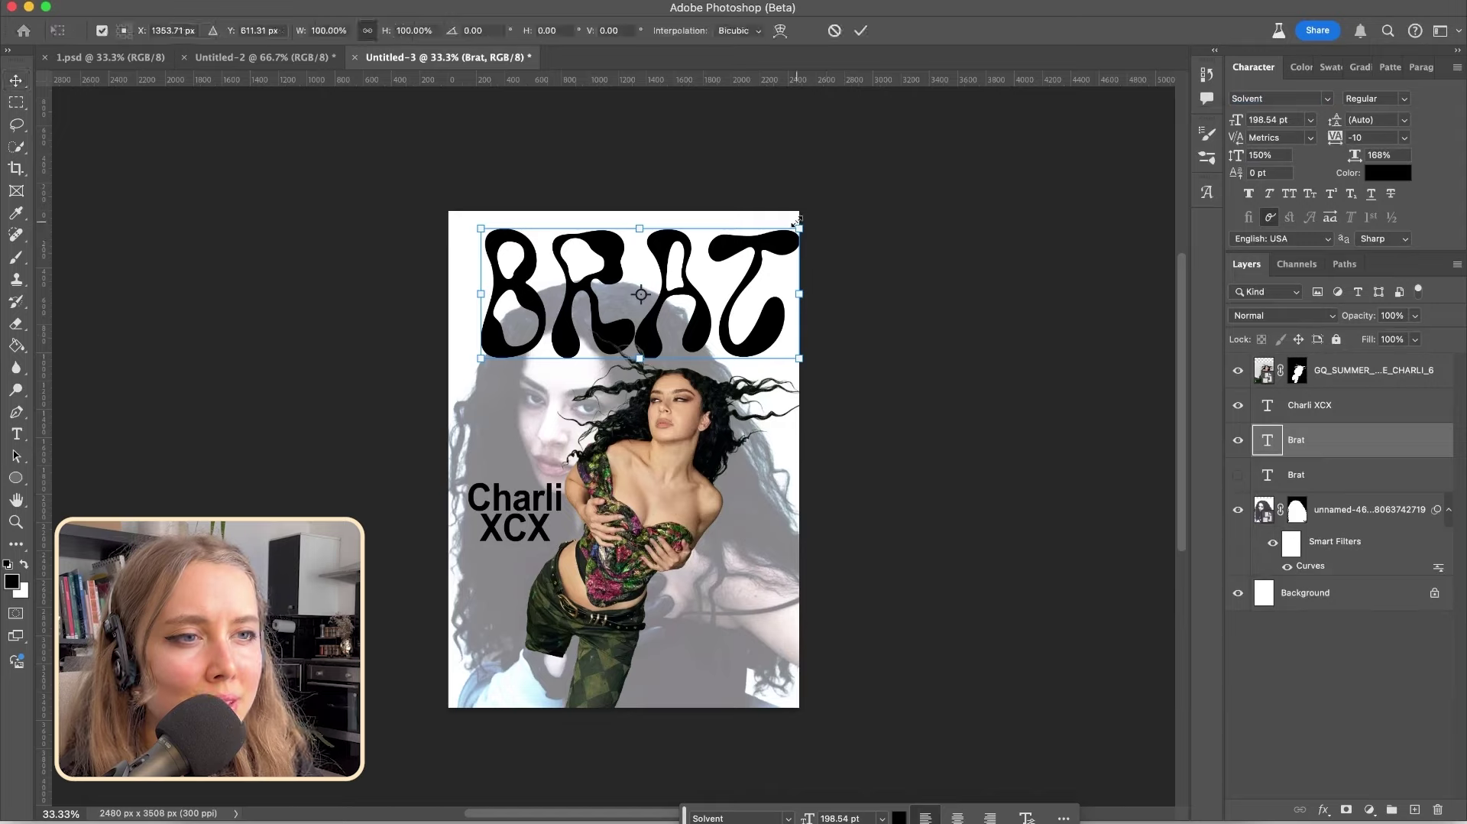
pyautogui.moveTo(797, 222); pyautogui.dragTo(781, 236)
pyautogui.moveTo(716, 283); pyautogui.dragTo(683, 328)
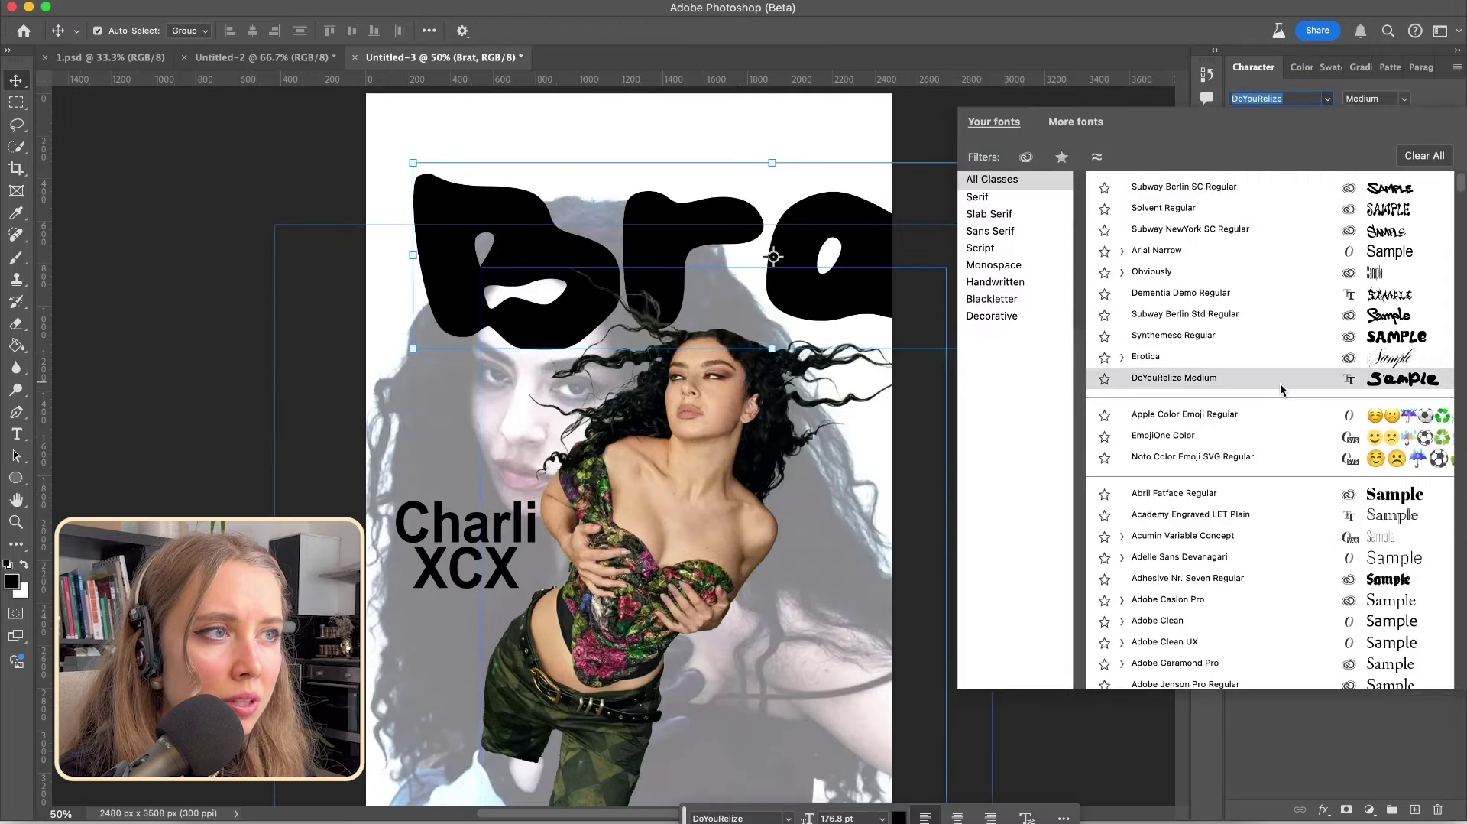
# Change the visible Brat title's font to DoYouRelize Medium and shrink it to 116.76 pt so it fits the page width
pyautogui.click(1281, 383)
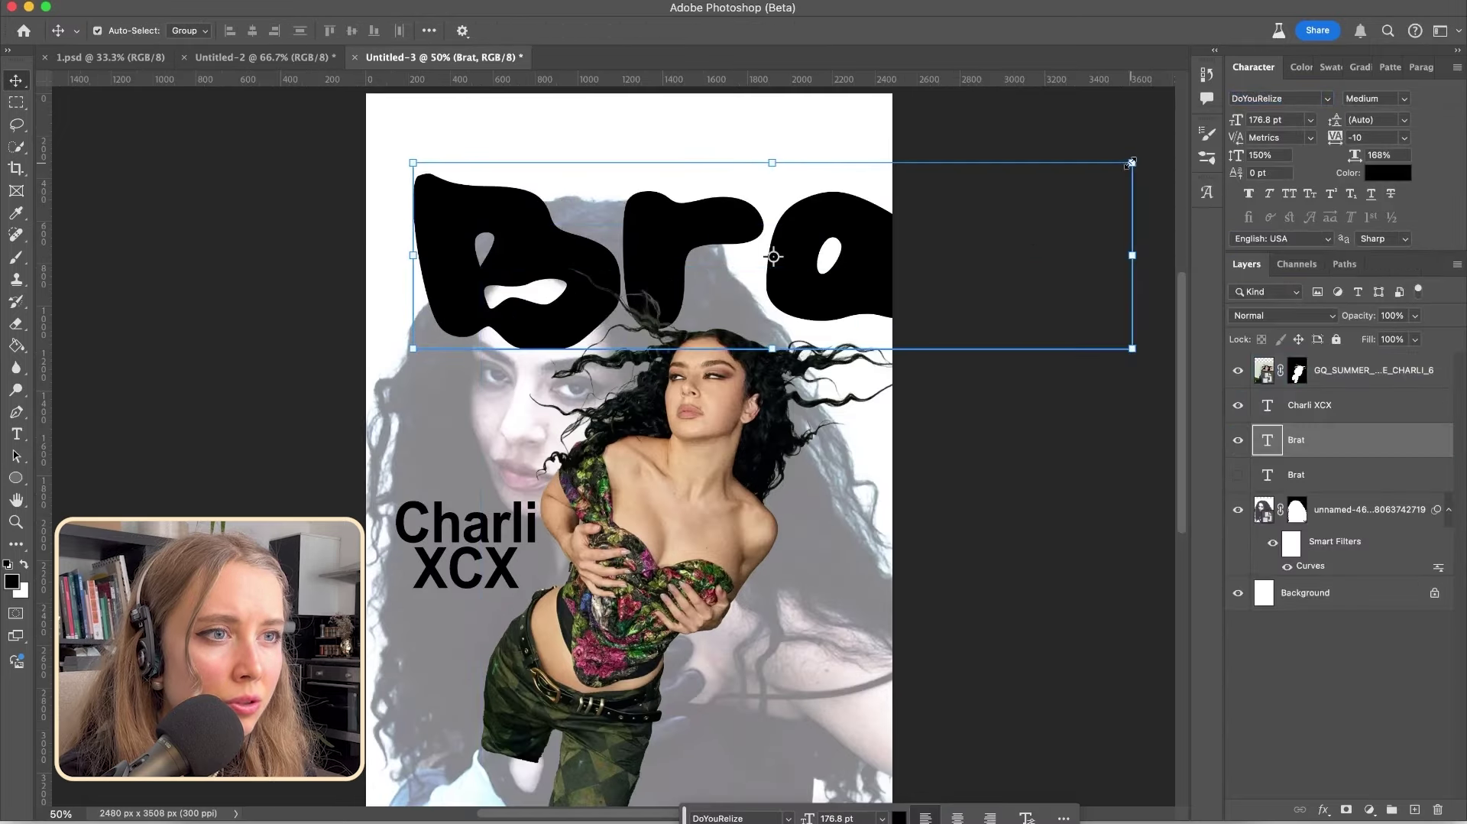
pyautogui.moveTo(1132, 162); pyautogui.dragTo(765, 222)
pyautogui.click(905, 396)
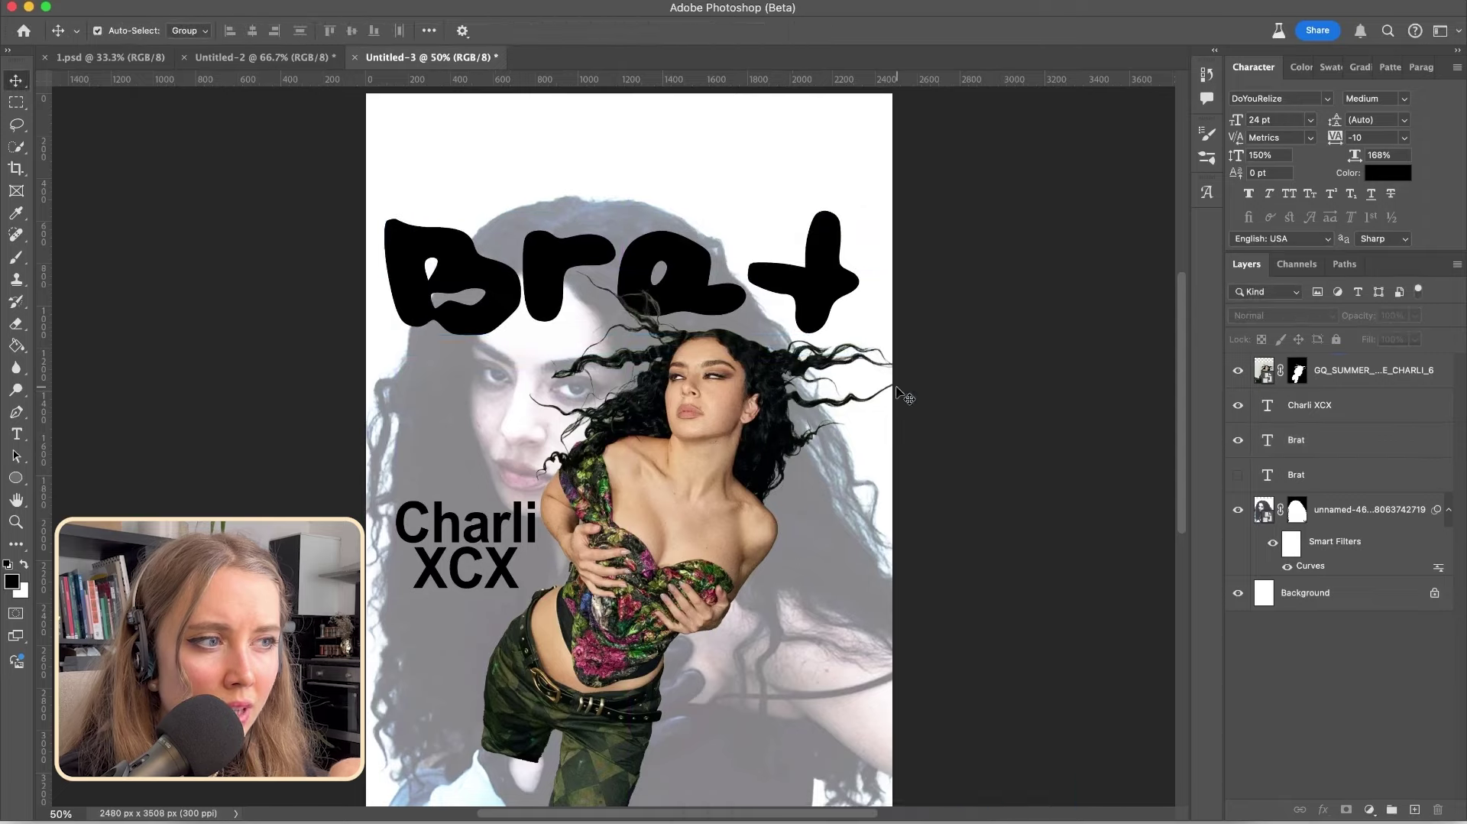
pyautogui.hscroll(-3, 906, 396)
pyautogui.hscroll(2, 892, 483)
pyautogui.click(1375, 451)
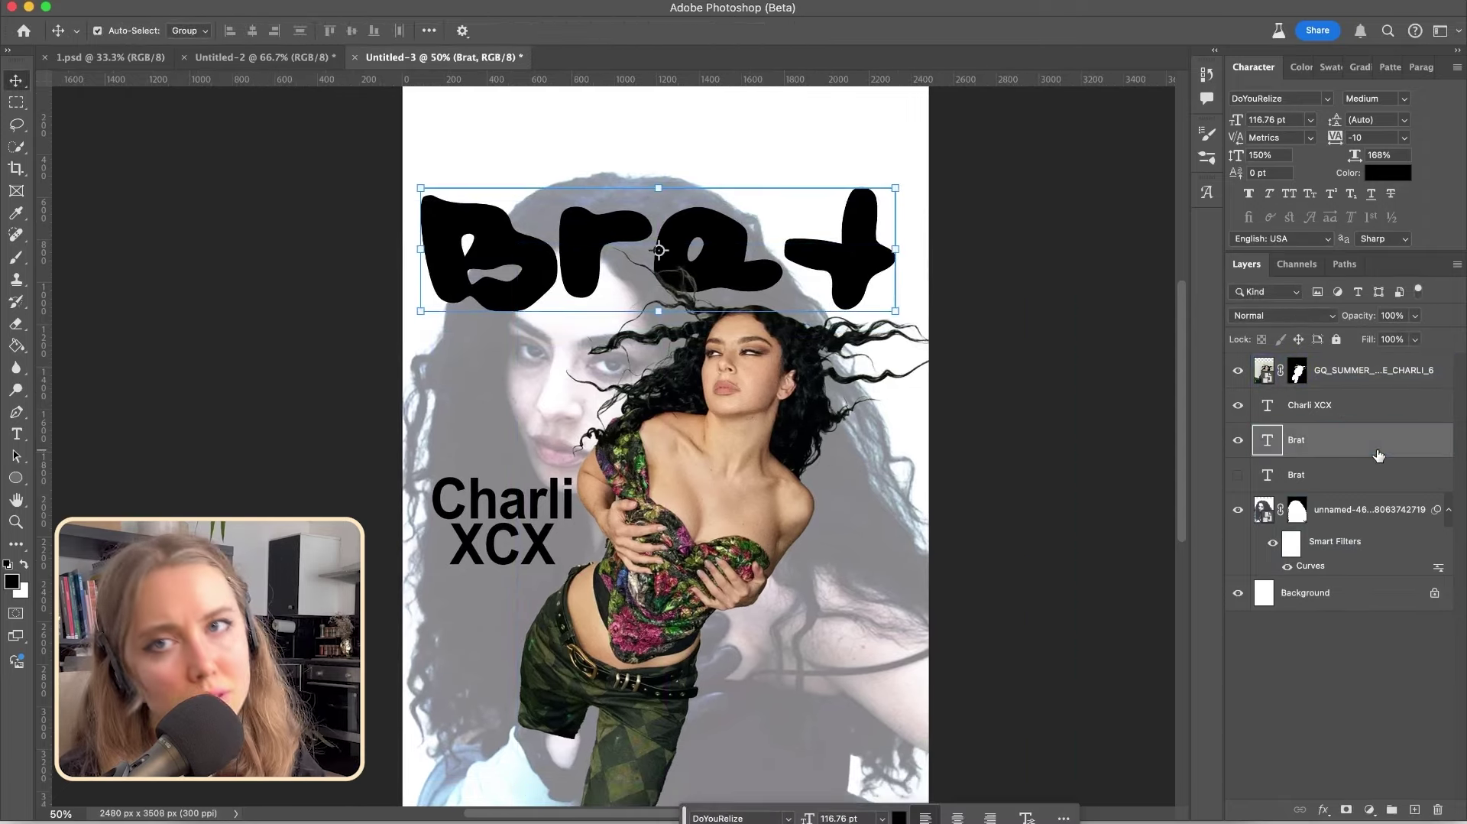
pyautogui.press('super+minus')
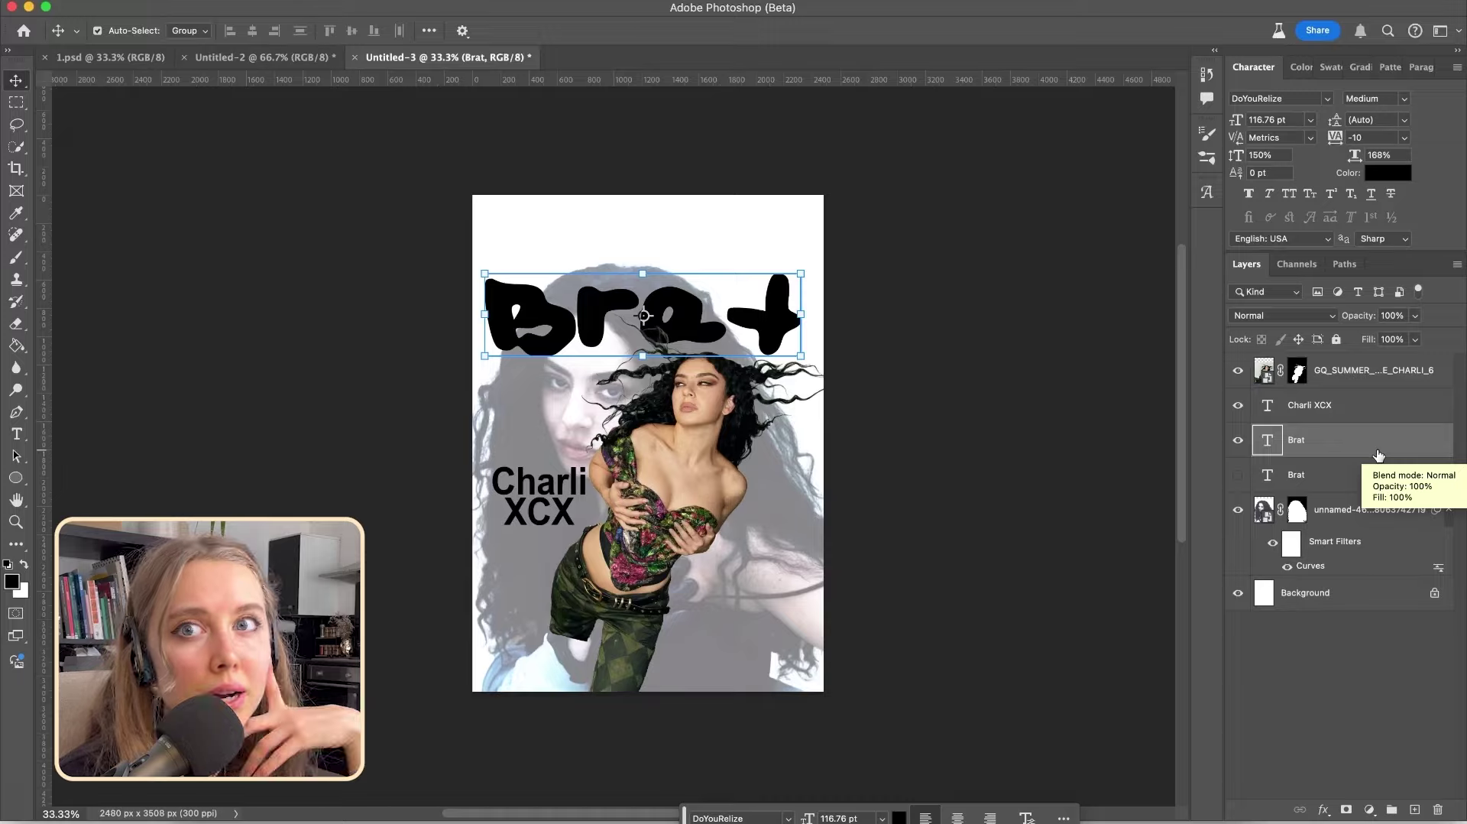
# Try more fonts for the Brat title, choose Subway Berlin SC Regular and enlarge the text to 159.38 pt
pyautogui.click(1328, 98)
pyautogui.scroll(-20, 1221, 502)
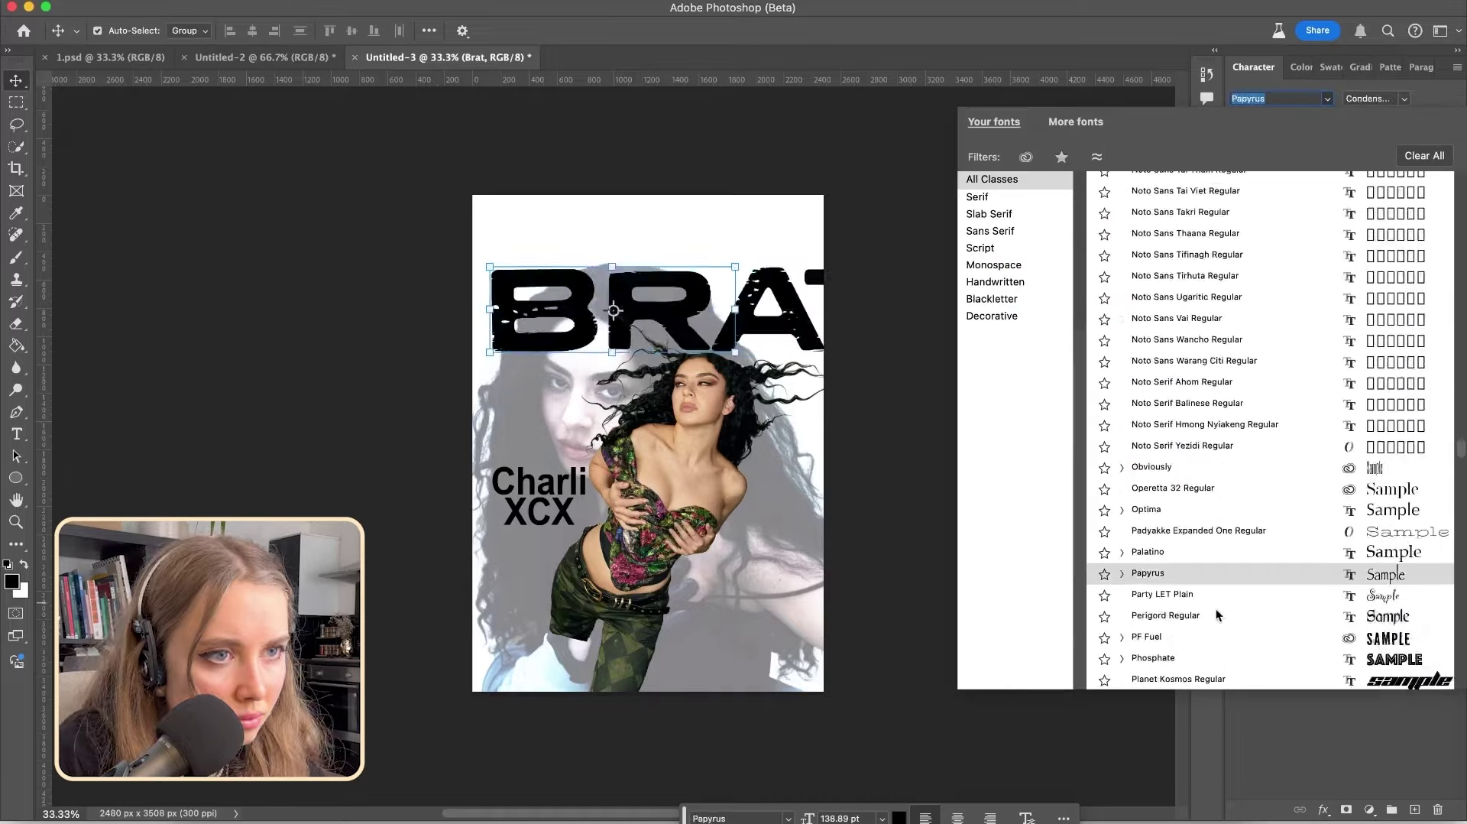
pyautogui.scroll(20, 1189, 569)
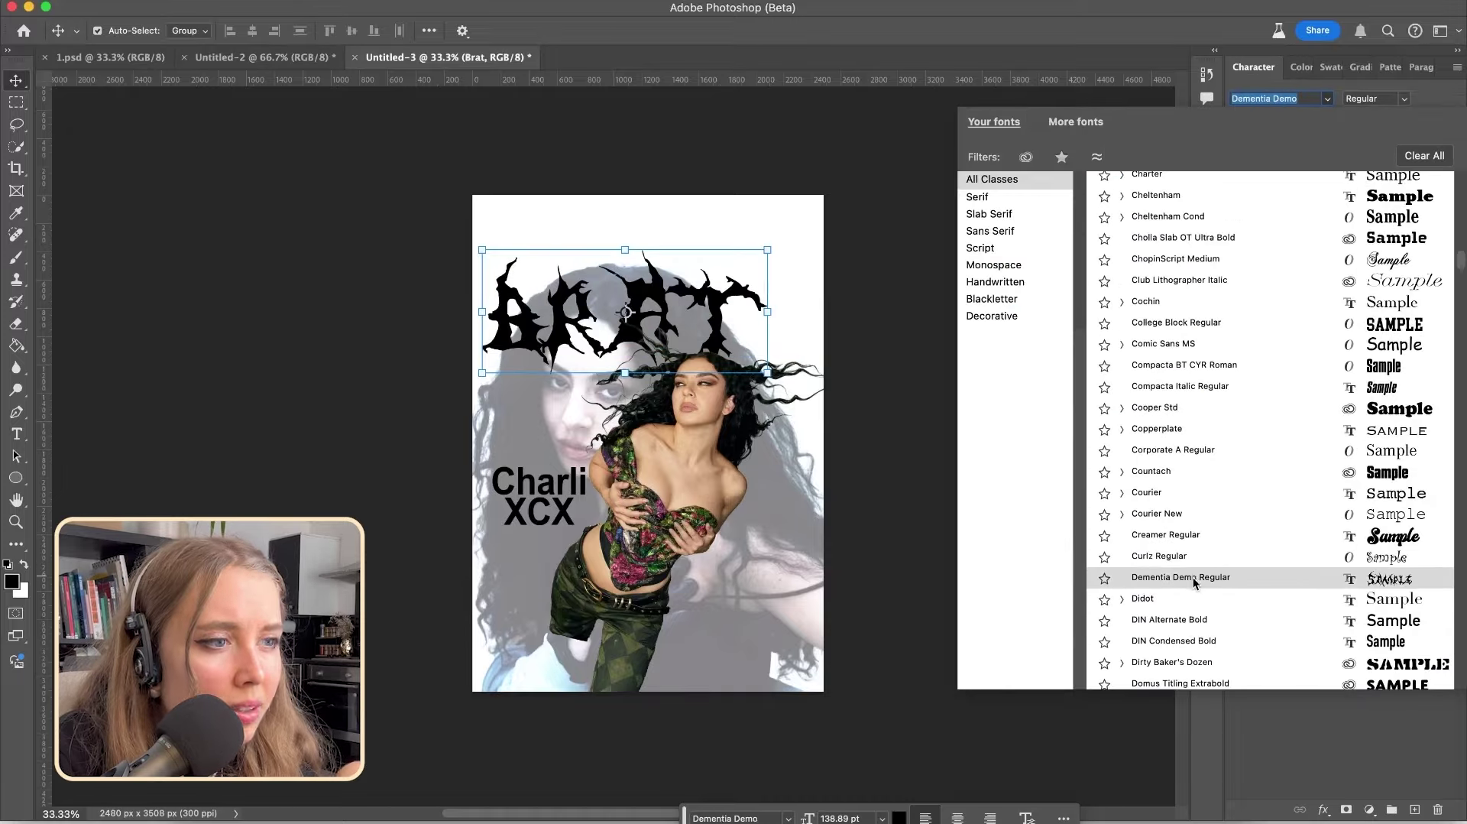
pyautogui.press('Escape')
pyautogui.press('super+t')
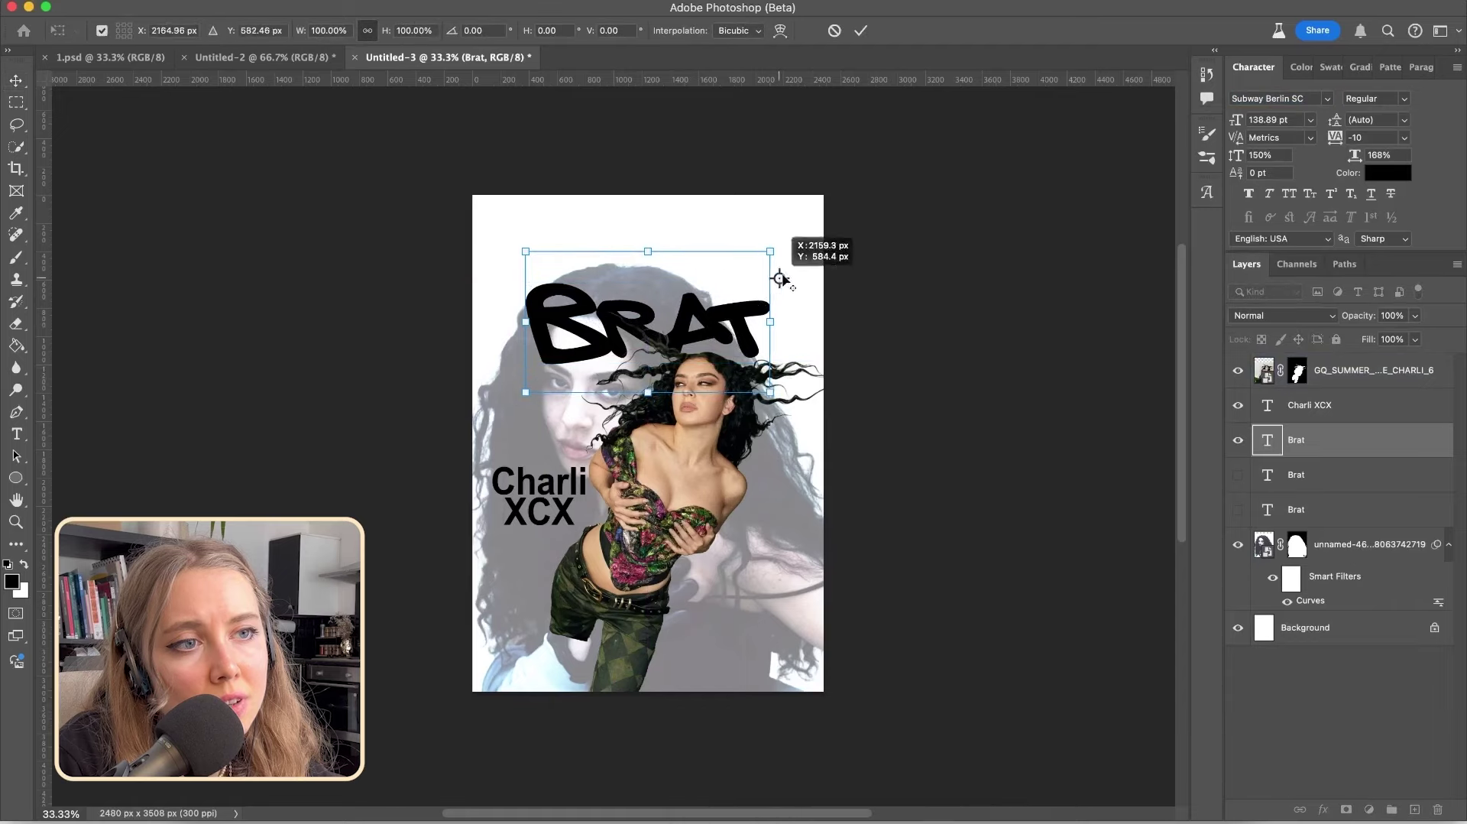
pyautogui.moveTo(770, 251); pyautogui.dragTo(787, 233)
pyautogui.press('Return')
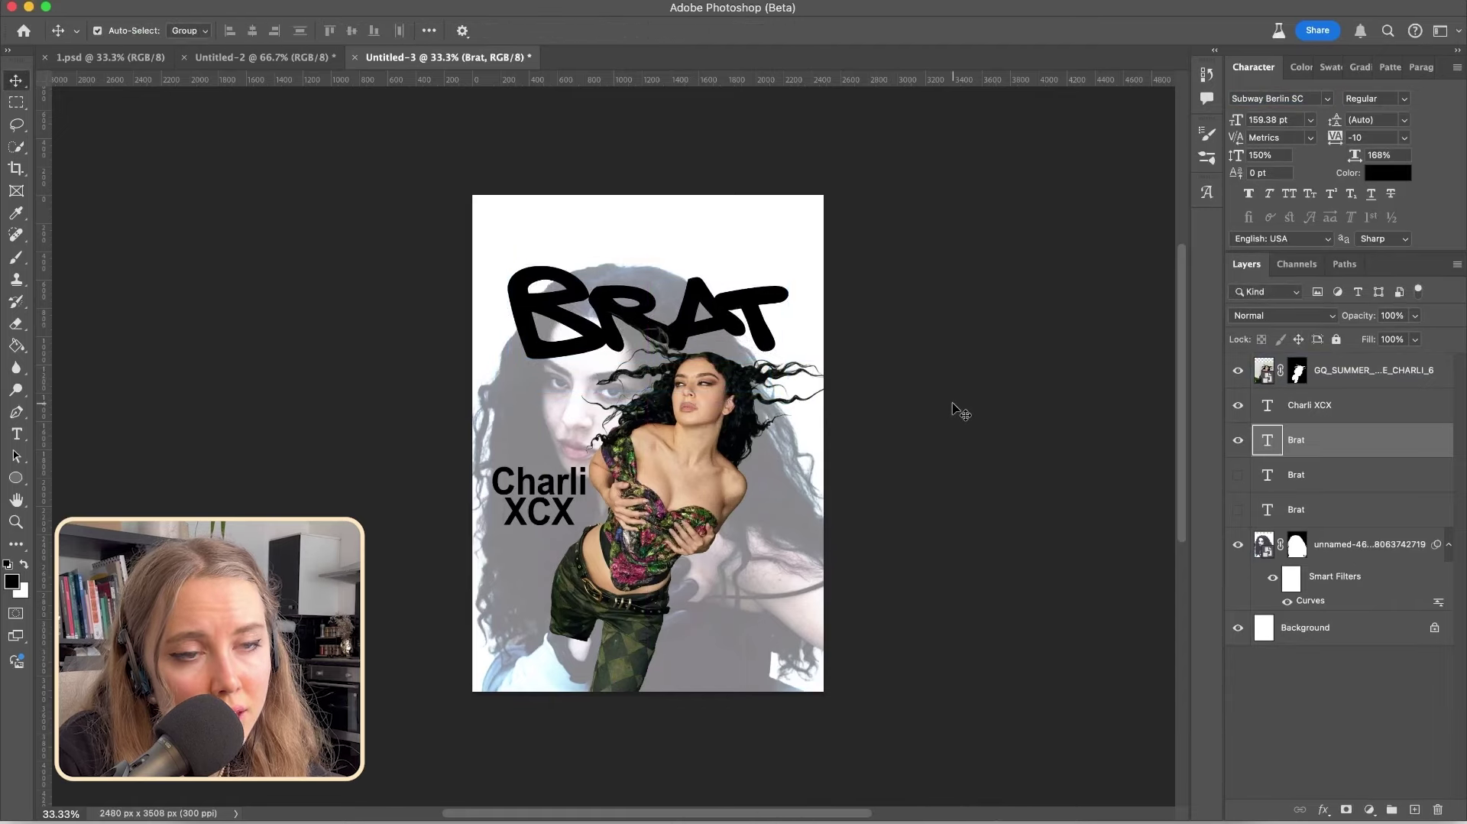
# Place a copy of the white background directly under the Brat title copy and convert both layers into one smart object
pyautogui.click(955, 411)
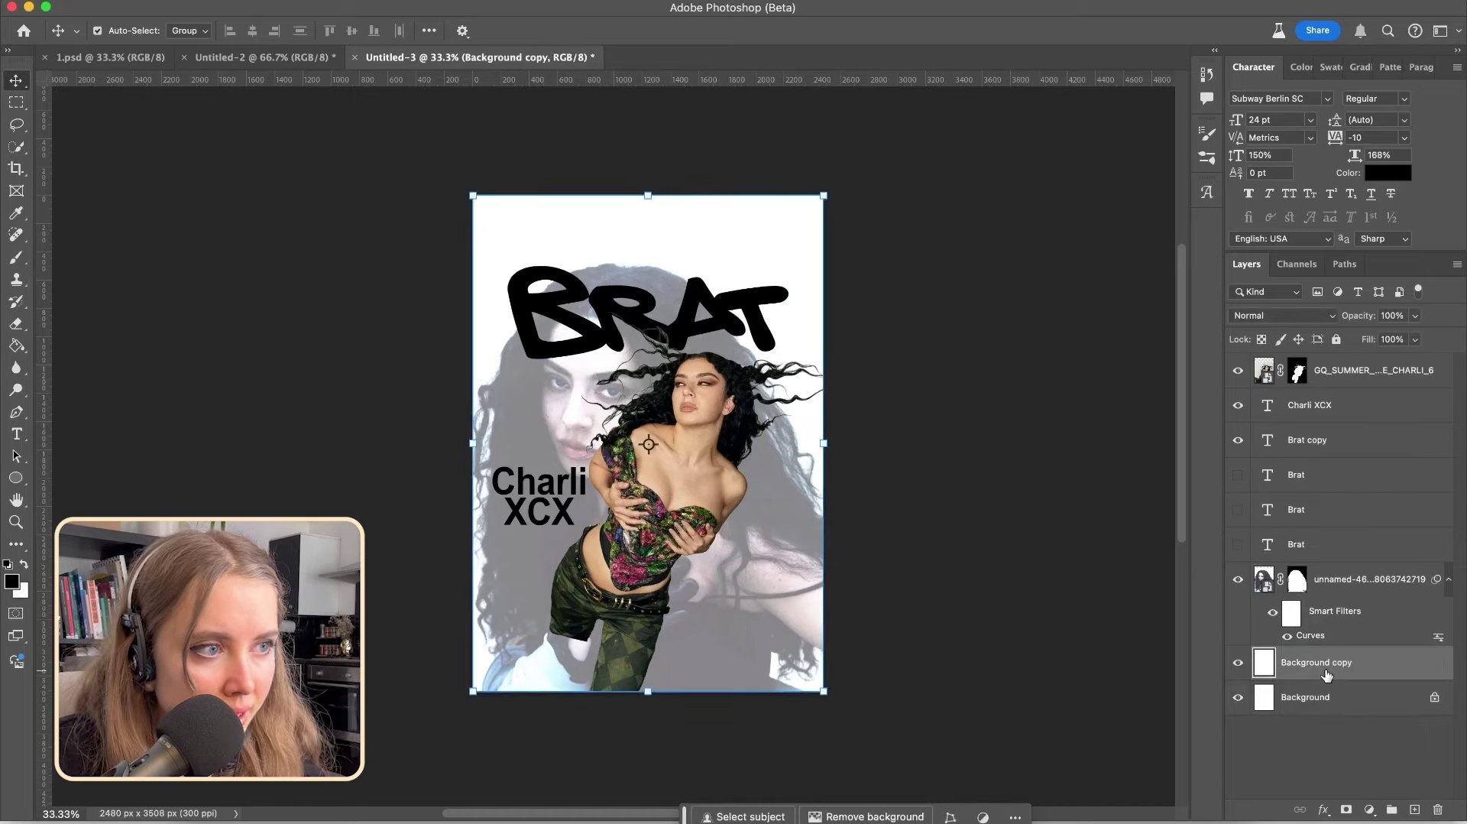
pyautogui.moveTo(1326, 675); pyautogui.dragTo(1333, 463)
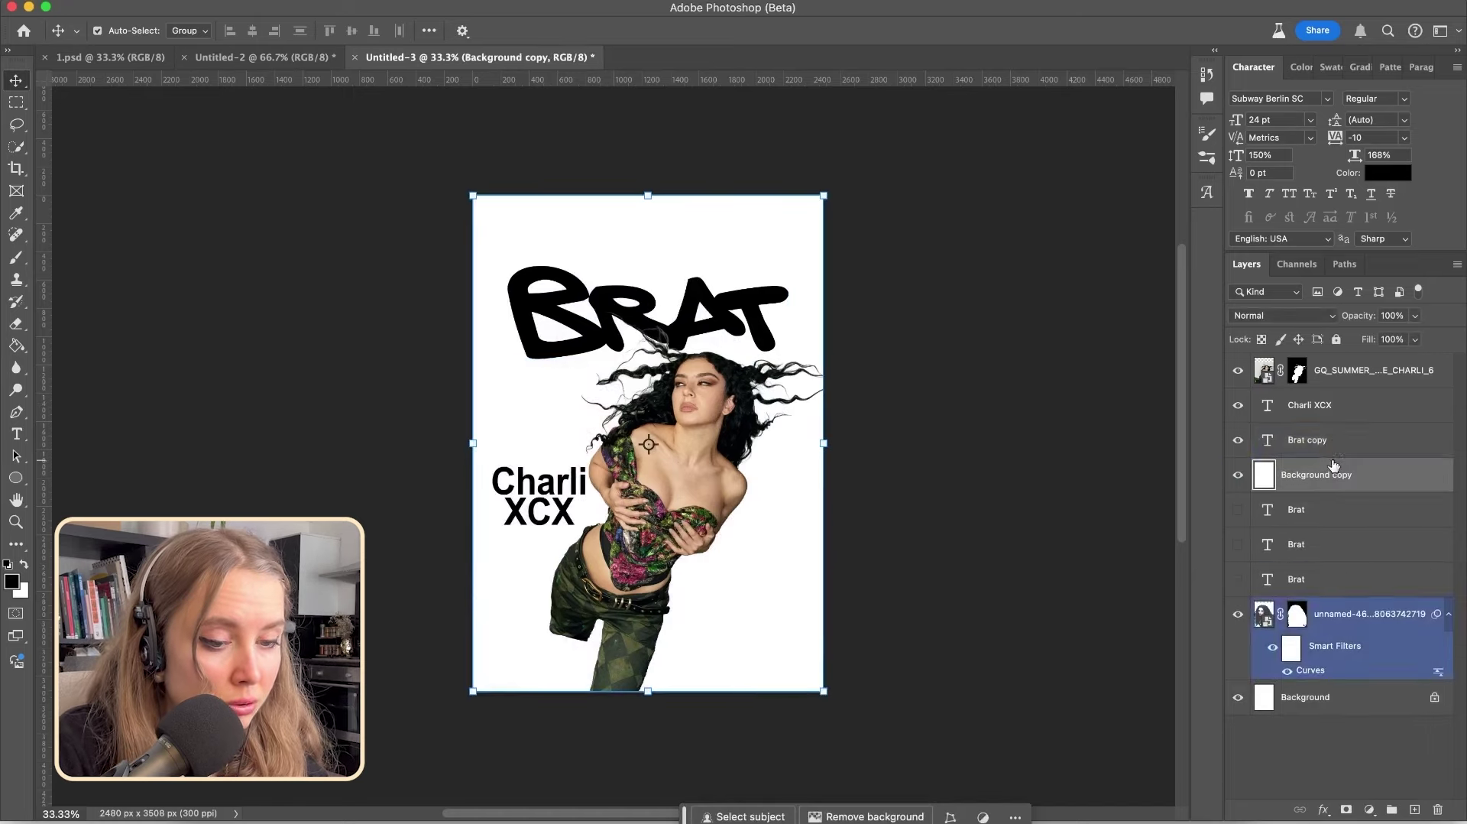
pyautogui.keyDown('shift'); pyautogui.click(1334, 445); pyautogui.keyUp('shift')
pyautogui.click(1334, 445)
pyautogui.rightClick(1334, 443)
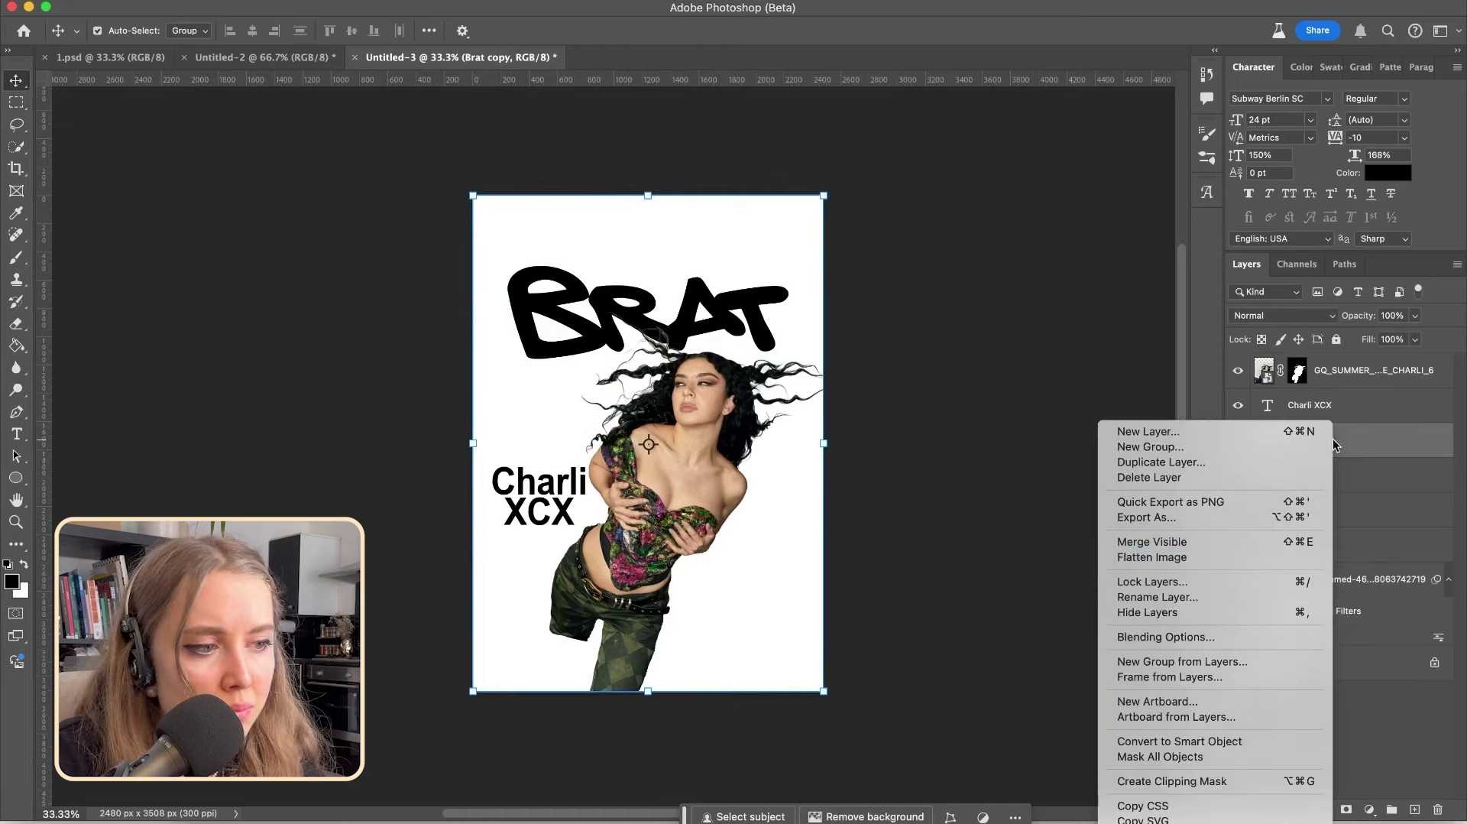
pyautogui.click(1203, 743)
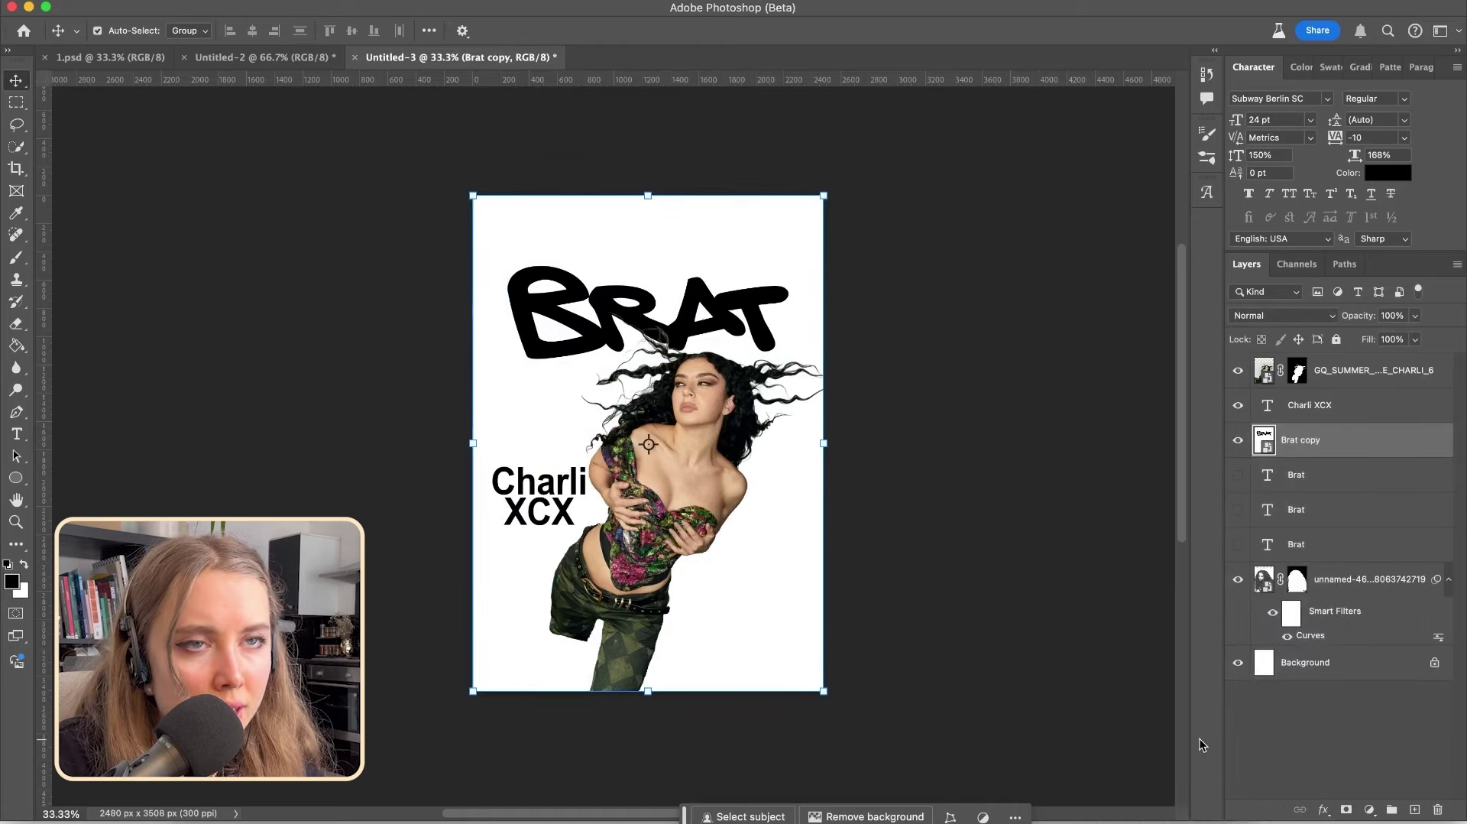
# Apply a Gaussian Blur to the Brat copy smart object to soften the lettering
pyautogui.click(463, 2)
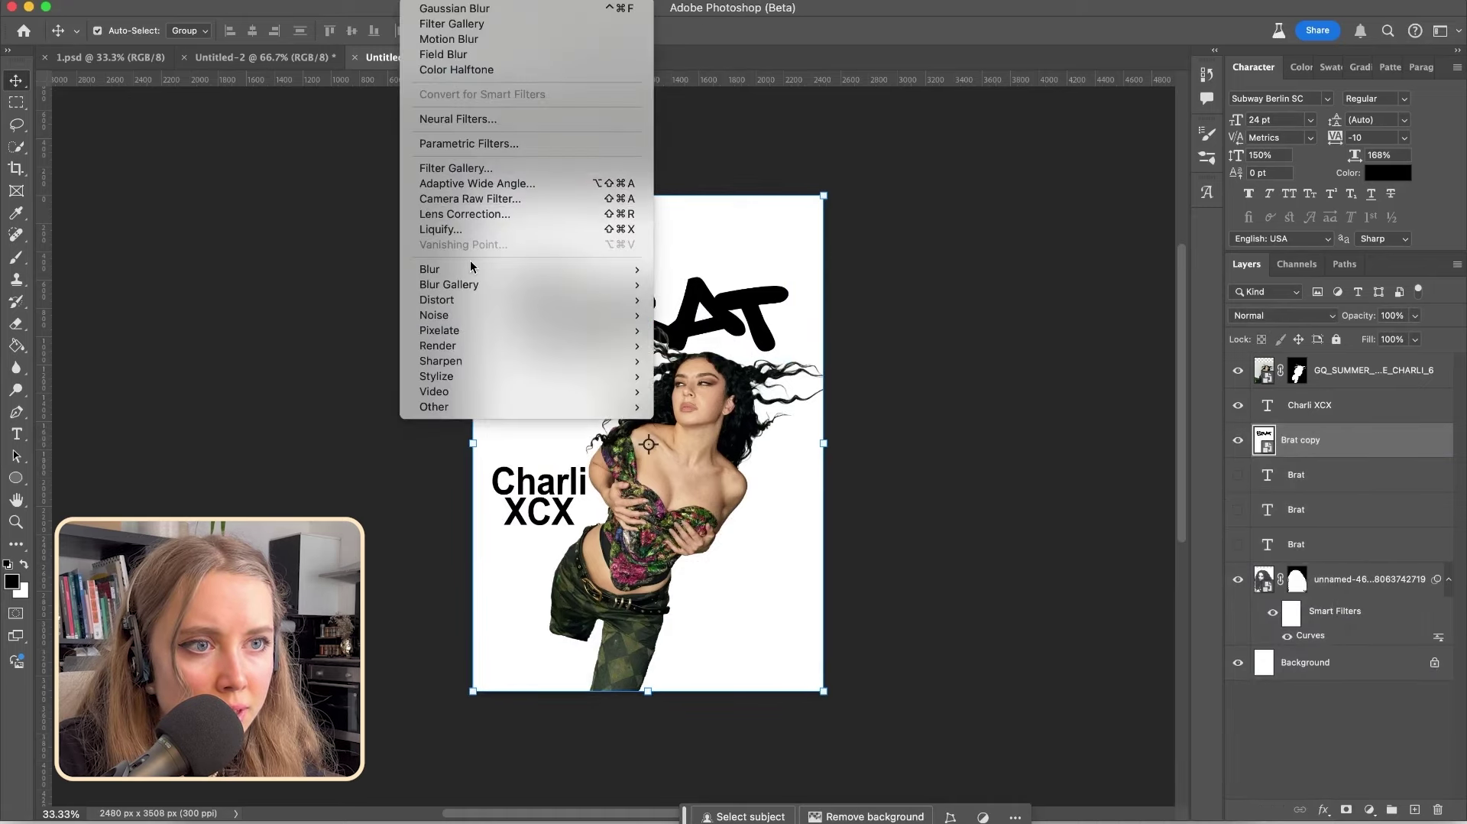
pyautogui.moveTo(472, 267)
pyautogui.click(710, 359)
pyautogui.click(1115, 367)
# Try a Threshold adjustment at level 81 on the blurred Brat copy smart object, and undo it
pyautogui.click(243, 3)
pyautogui.moveTo(265, 34)
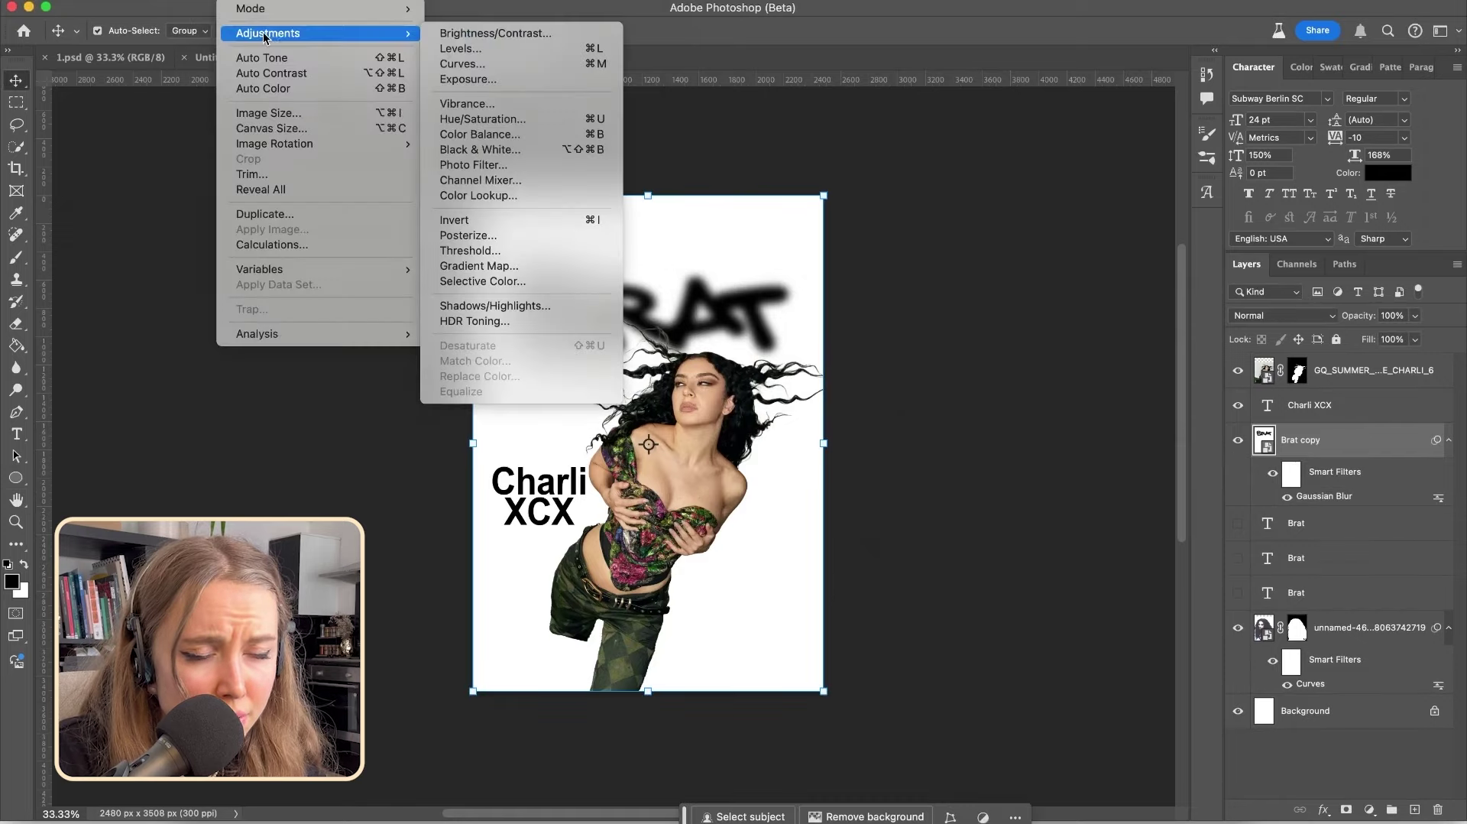
pyautogui.click(469, 250)
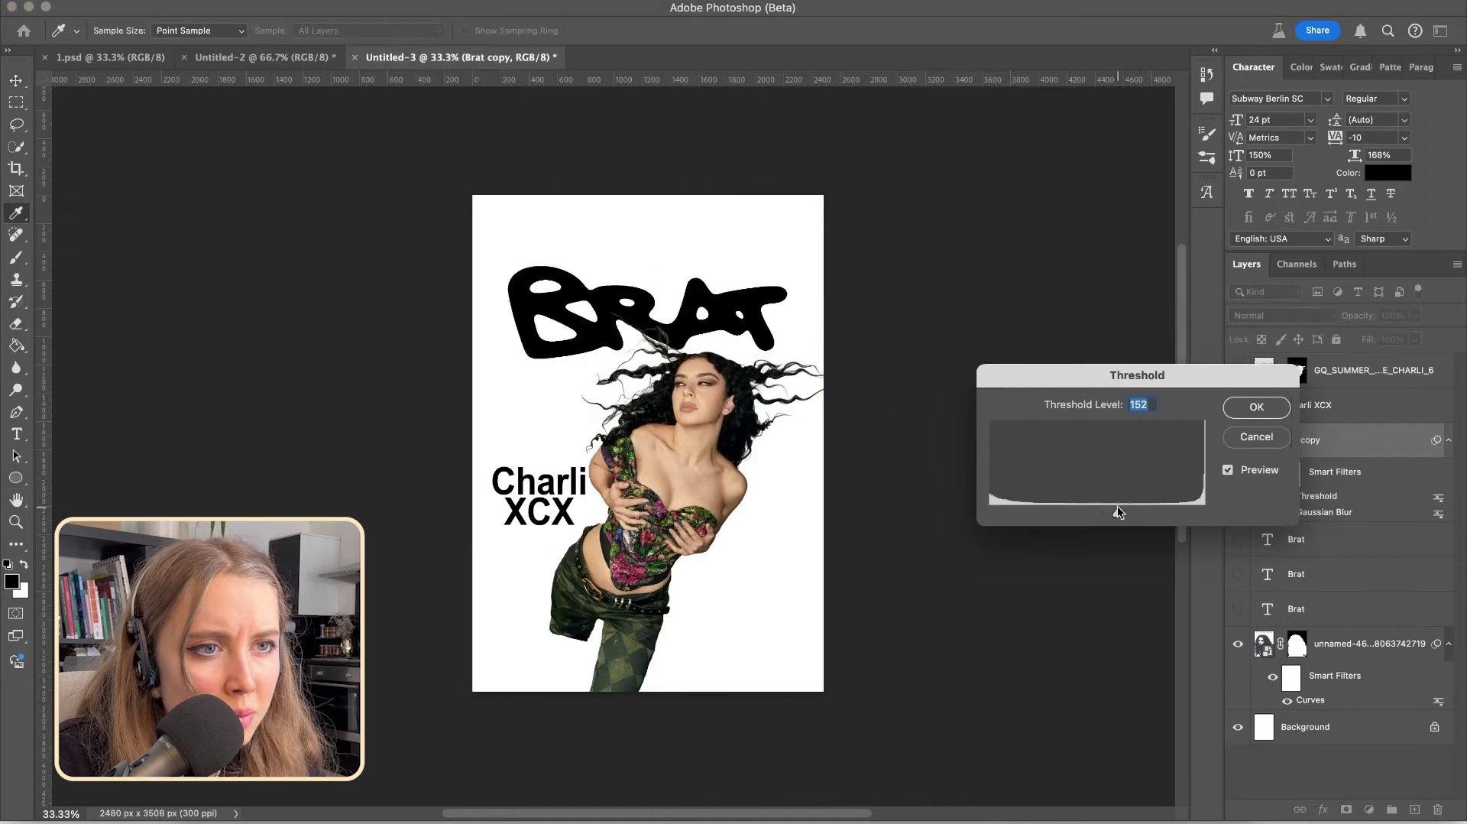
pyautogui.moveTo(1118, 512); pyautogui.dragTo(1053, 512)
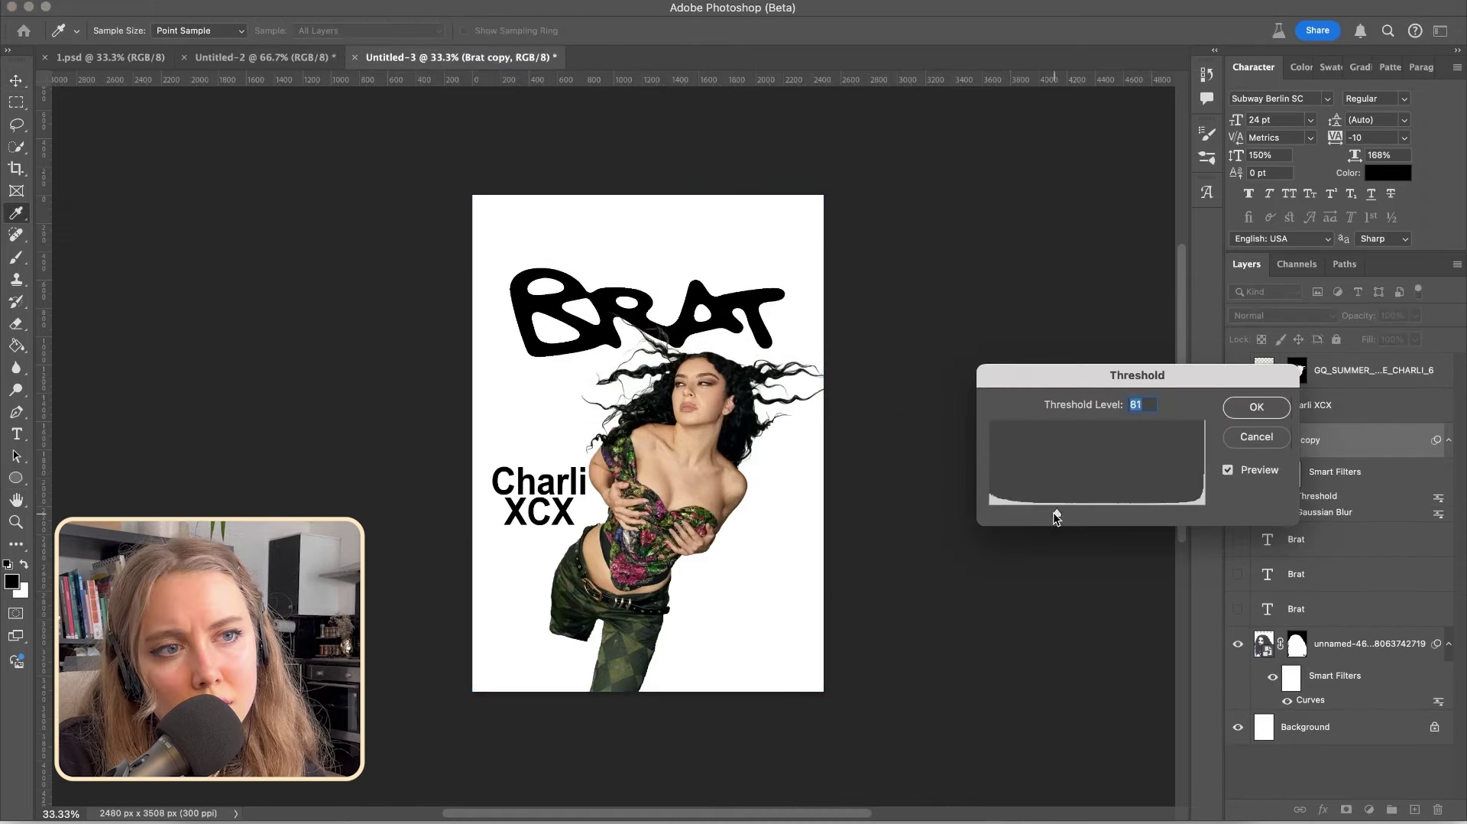
pyautogui.press('Return')
pyautogui.press('v')
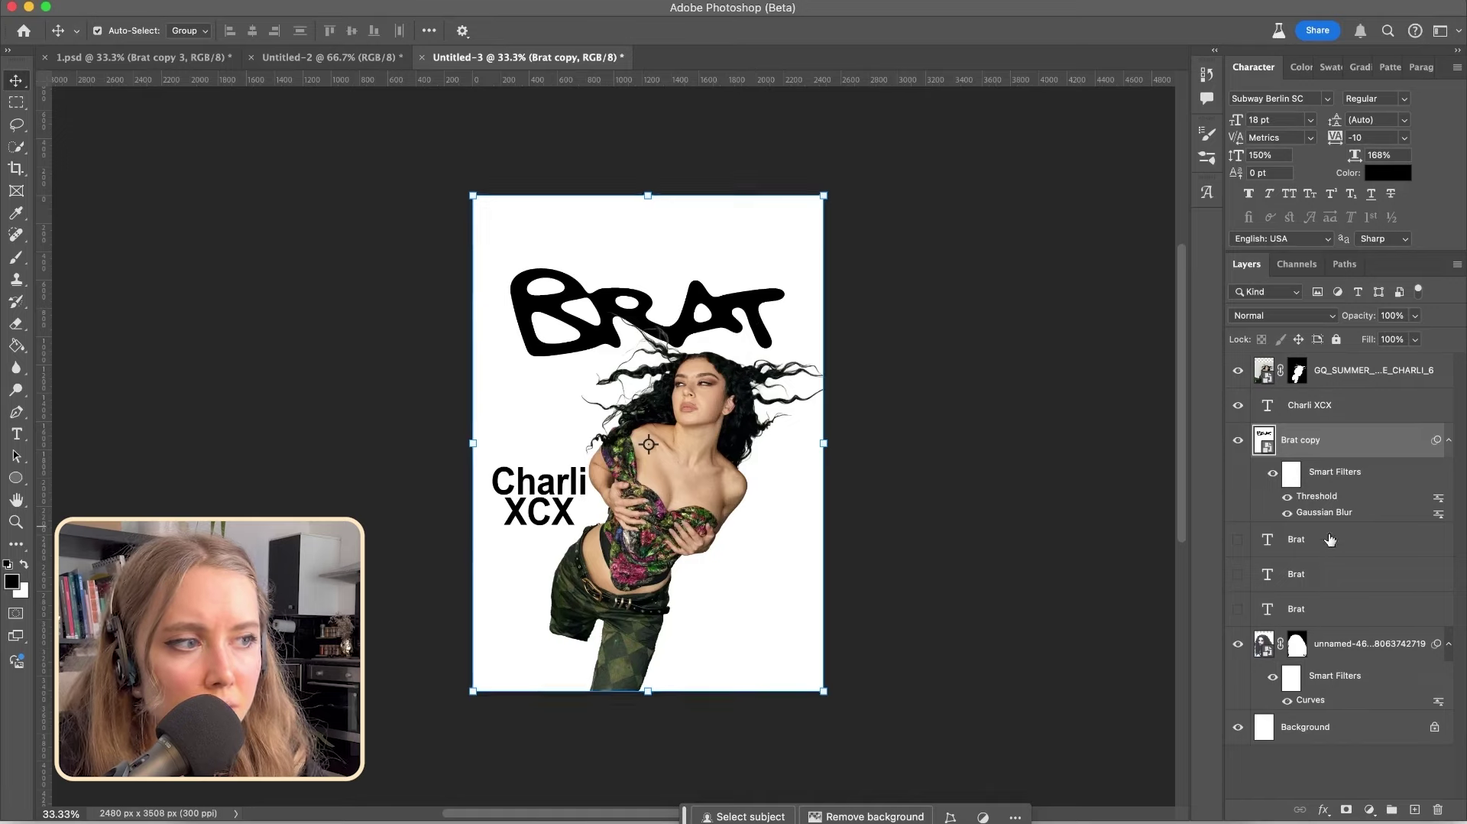
pyautogui.press('super+z')
# Apply the Filter Gallery's Grain effect, with the Chrome effect hidden, to the Brat copy smart object
pyautogui.click(415, 1)
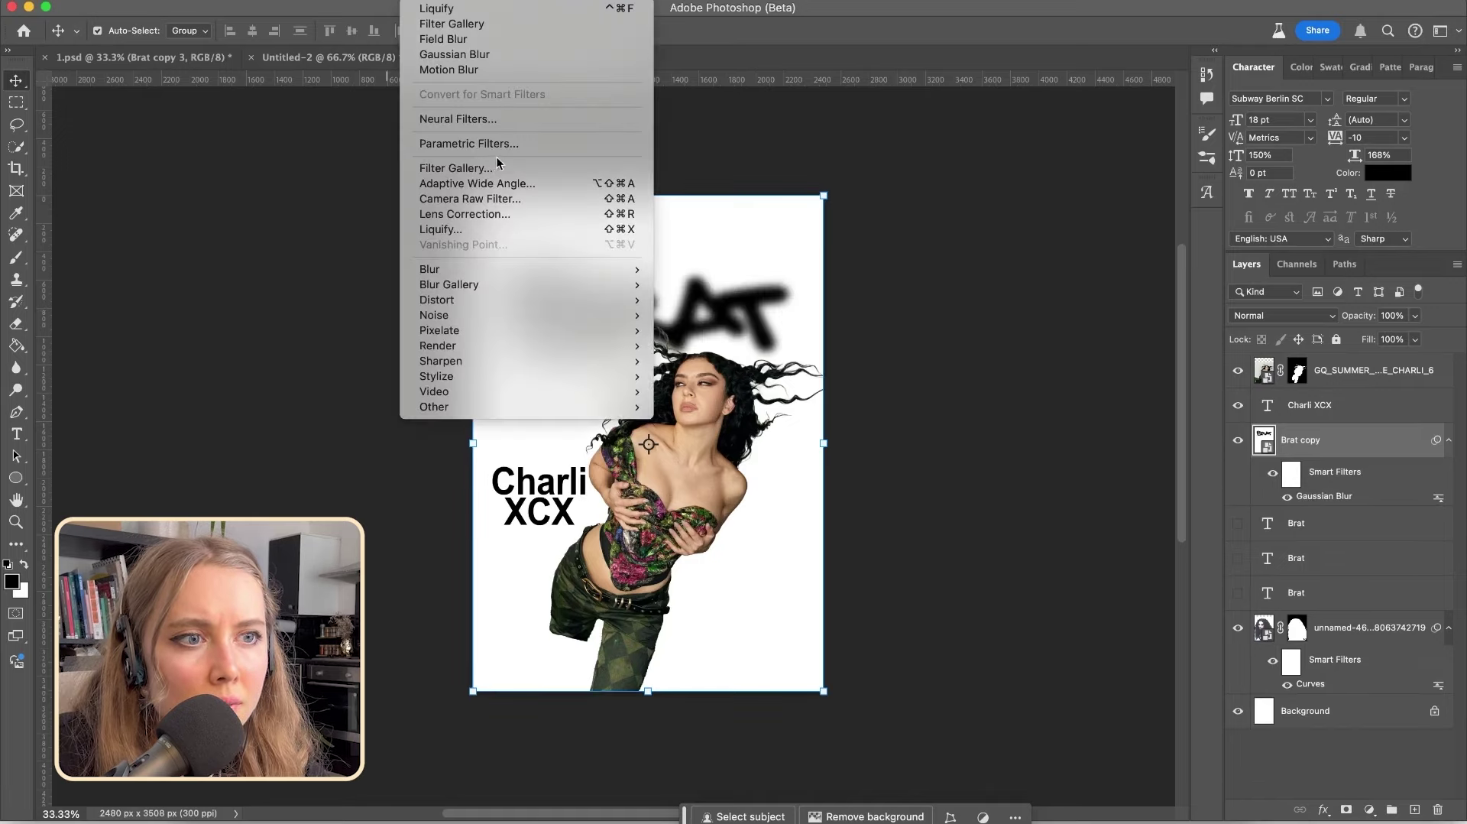
pyautogui.click(494, 169)
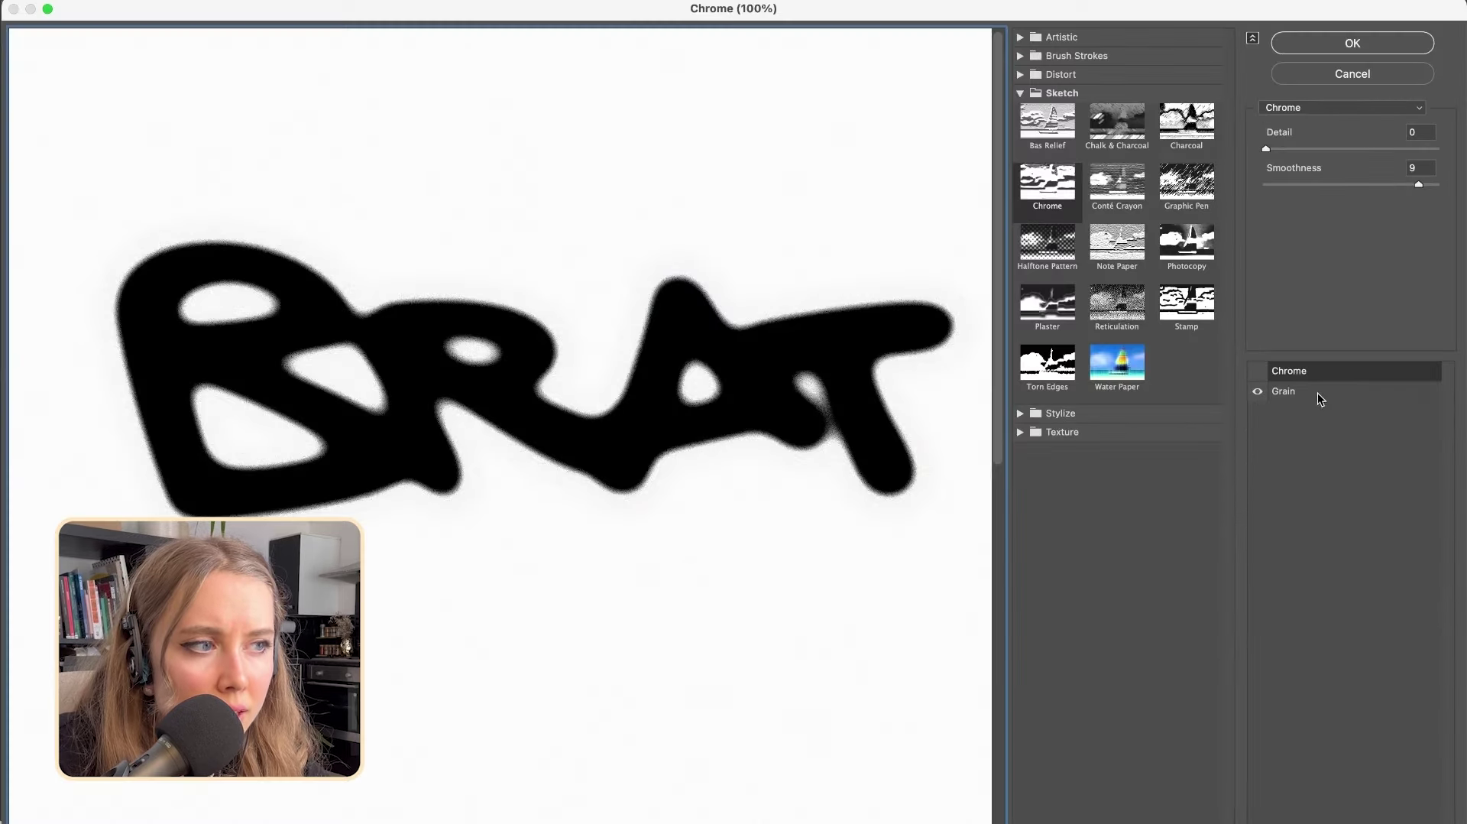
pyautogui.click(1357, 44)
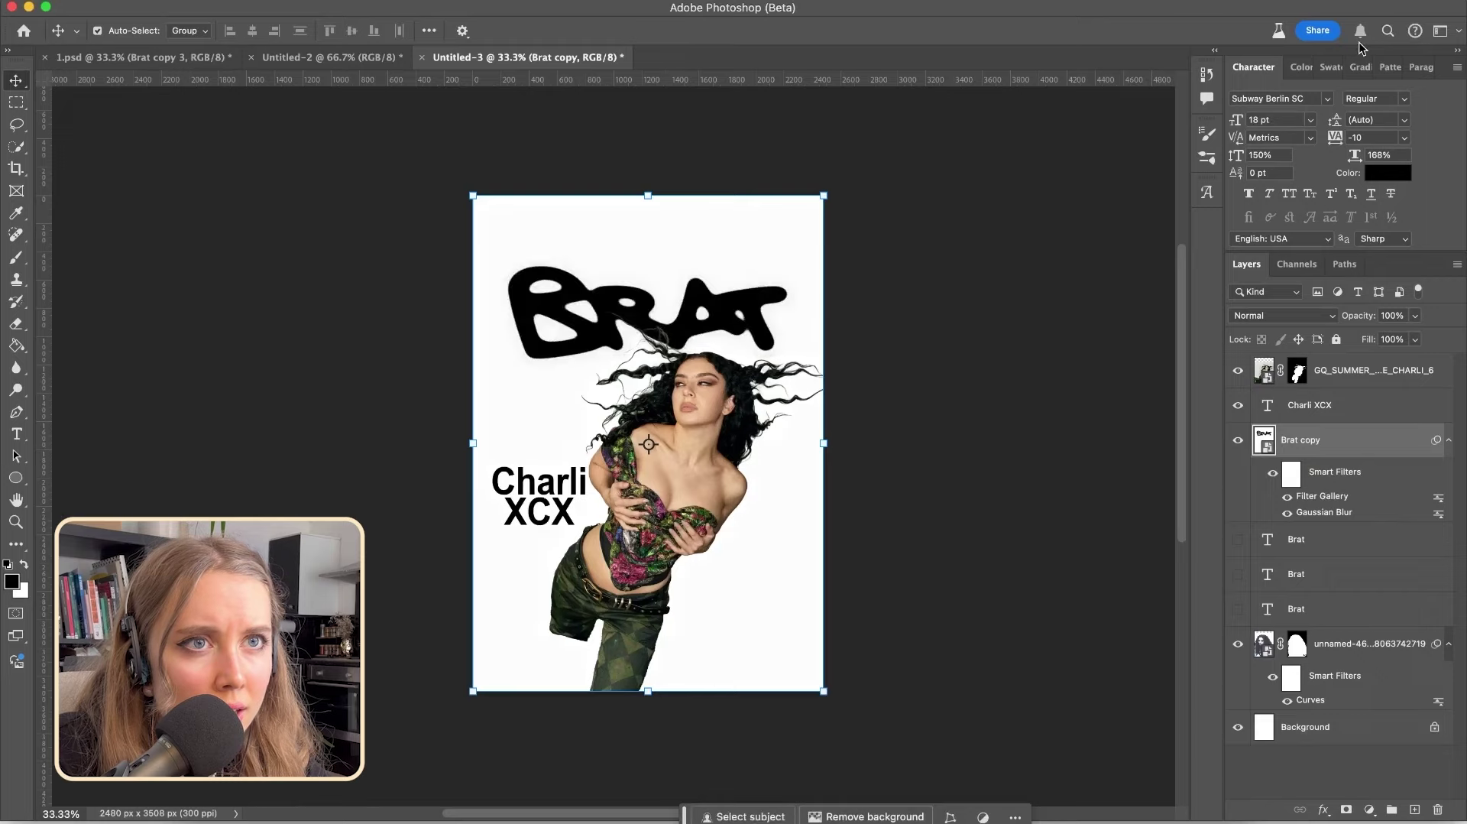
# In Liquify, enlarge the Forward Warp brush to 80 and pull the foot of the R's left leg outward
pyautogui.click(417, 0)
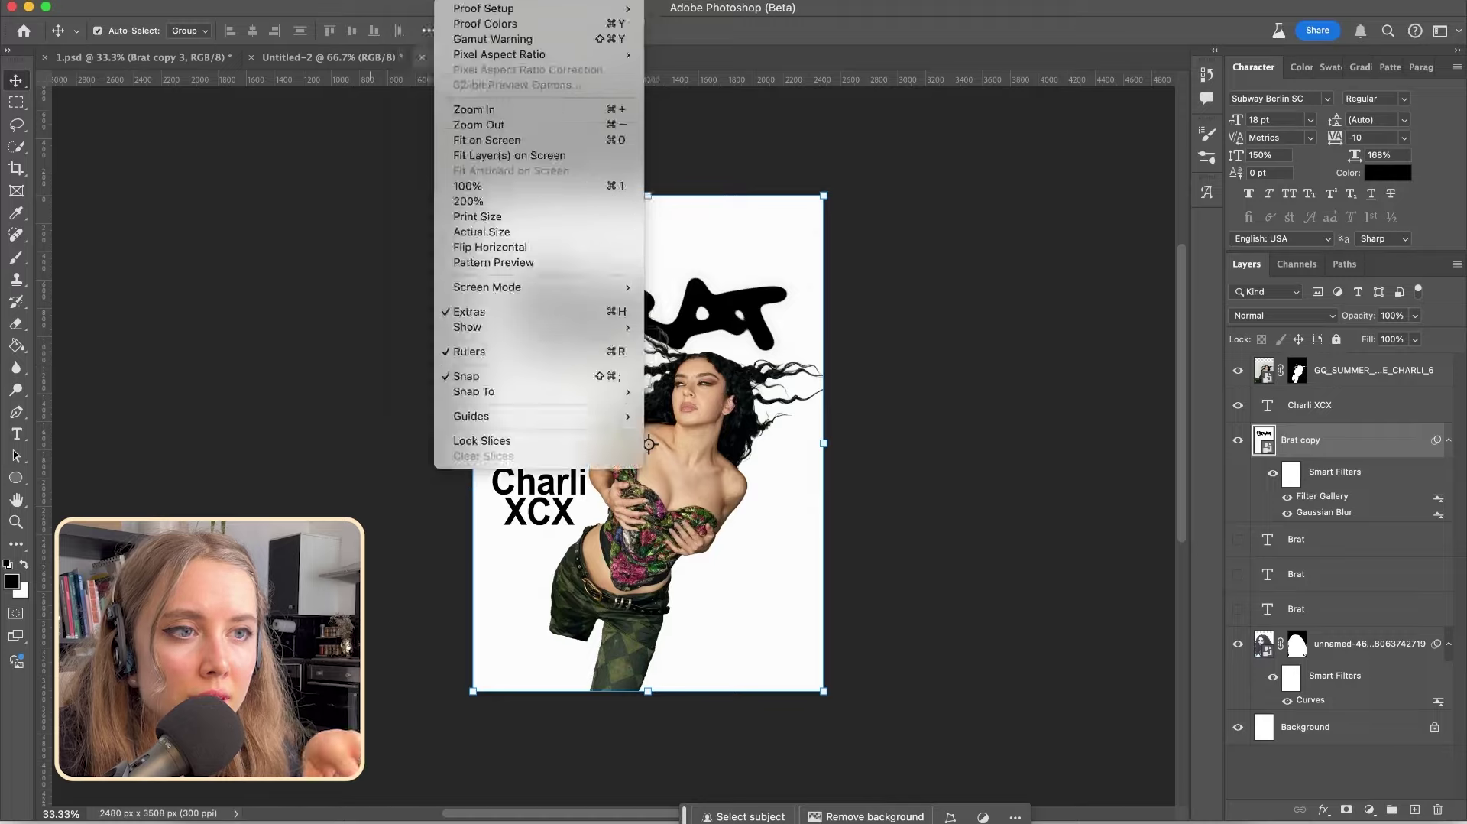
pyautogui.click(442, 228)
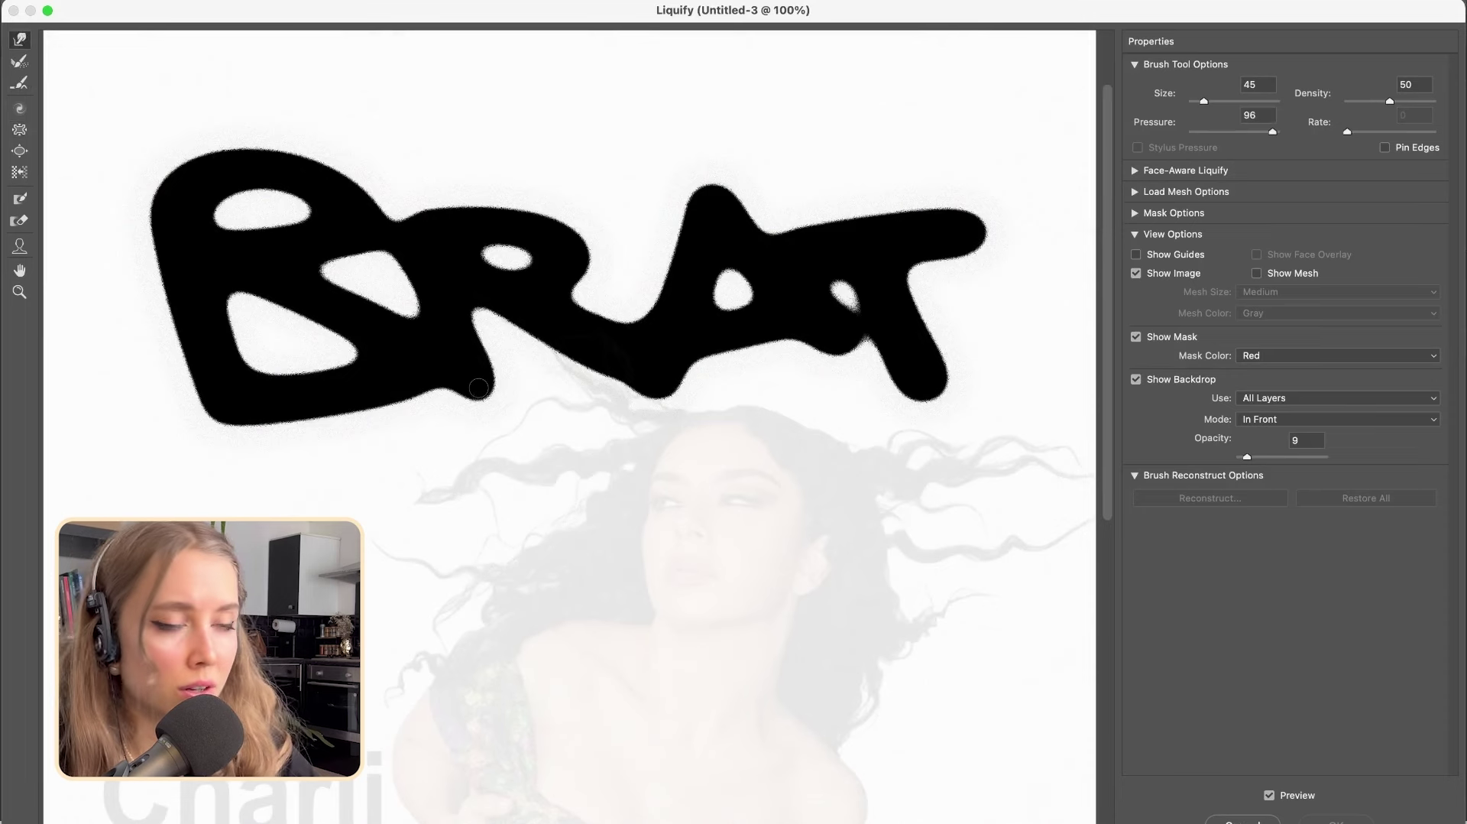
pyautogui.press(']')
pyautogui.press(']')
pyautogui.press(']')
pyautogui.press(']')
pyautogui.scroll(-6, 481, 391)
pyautogui.scroll(7, 526, 391)
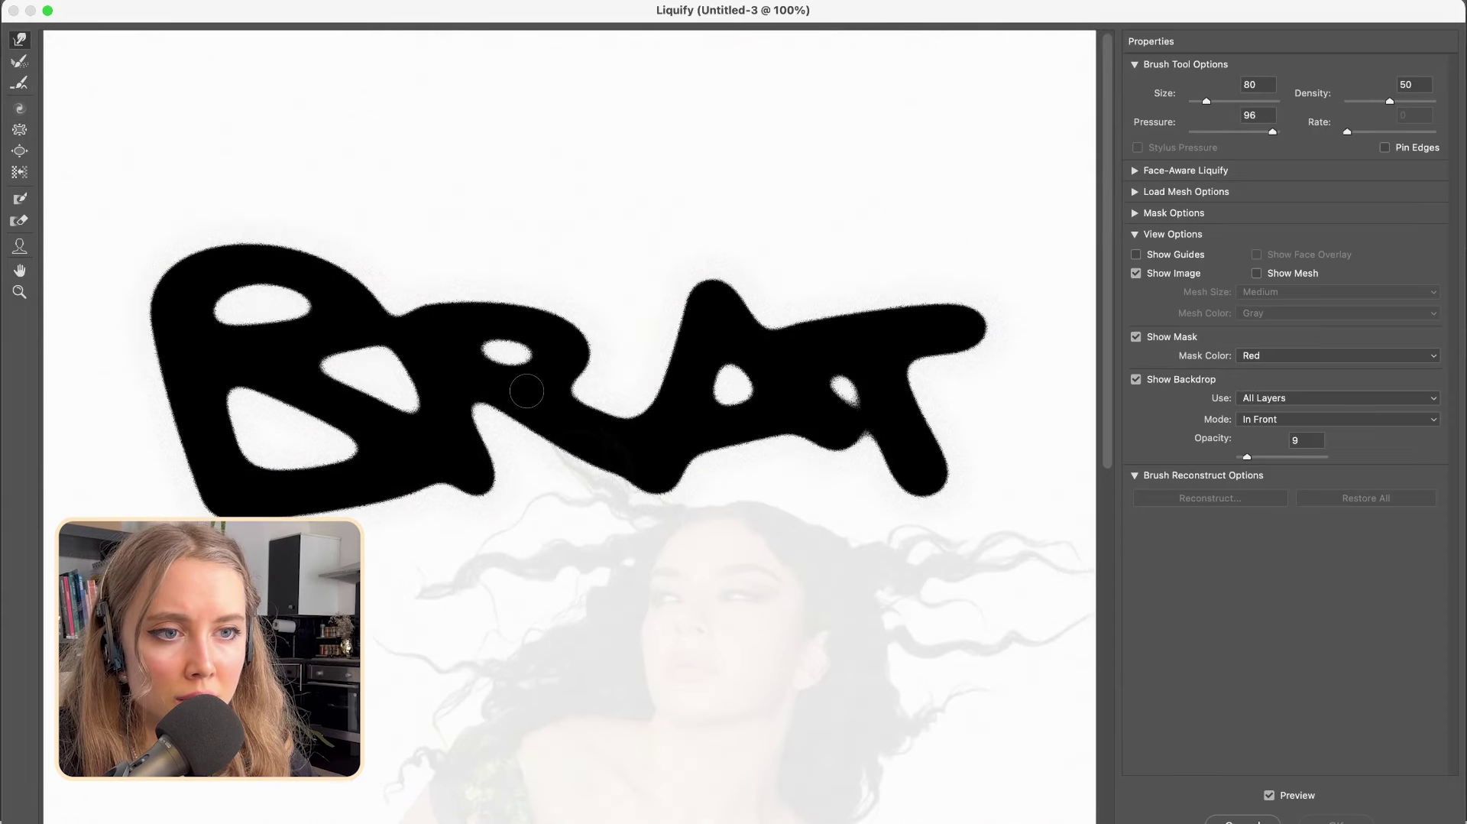
pyautogui.moveTo(480, 468)
pyautogui.mouseDown()
pyautogui.moveTo(494, 496)
pyautogui.moveTo(476, 453)
pyautogui.moveTo(517, 486)
pyautogui.moveTo(474, 489)
pyautogui.moveTo(529, 516)
pyautogui.mouseUp()
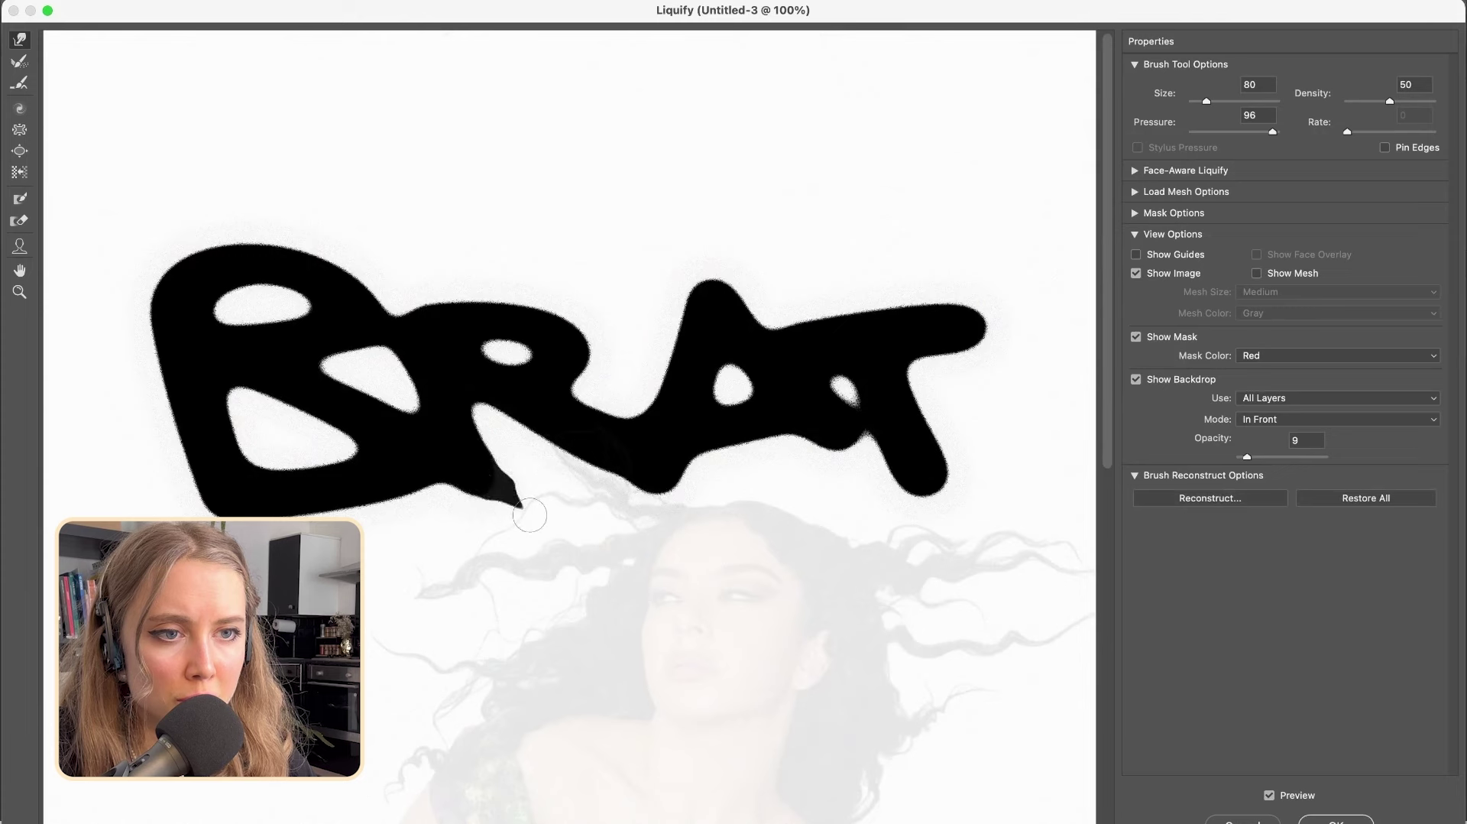
pyautogui.press('super+z')
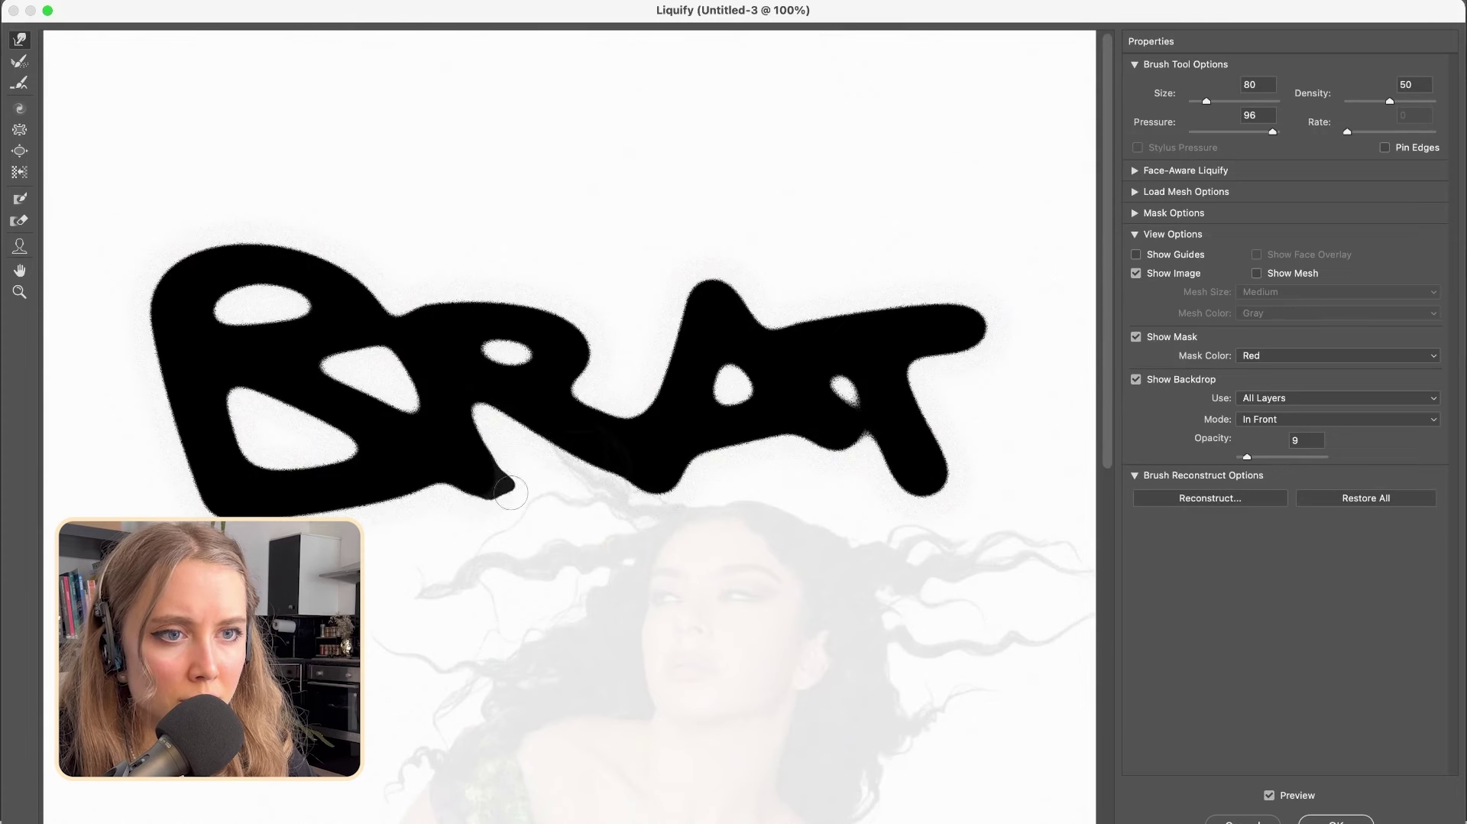
pyautogui.moveTo(466, 470); pyautogui.dragTo(501, 504)
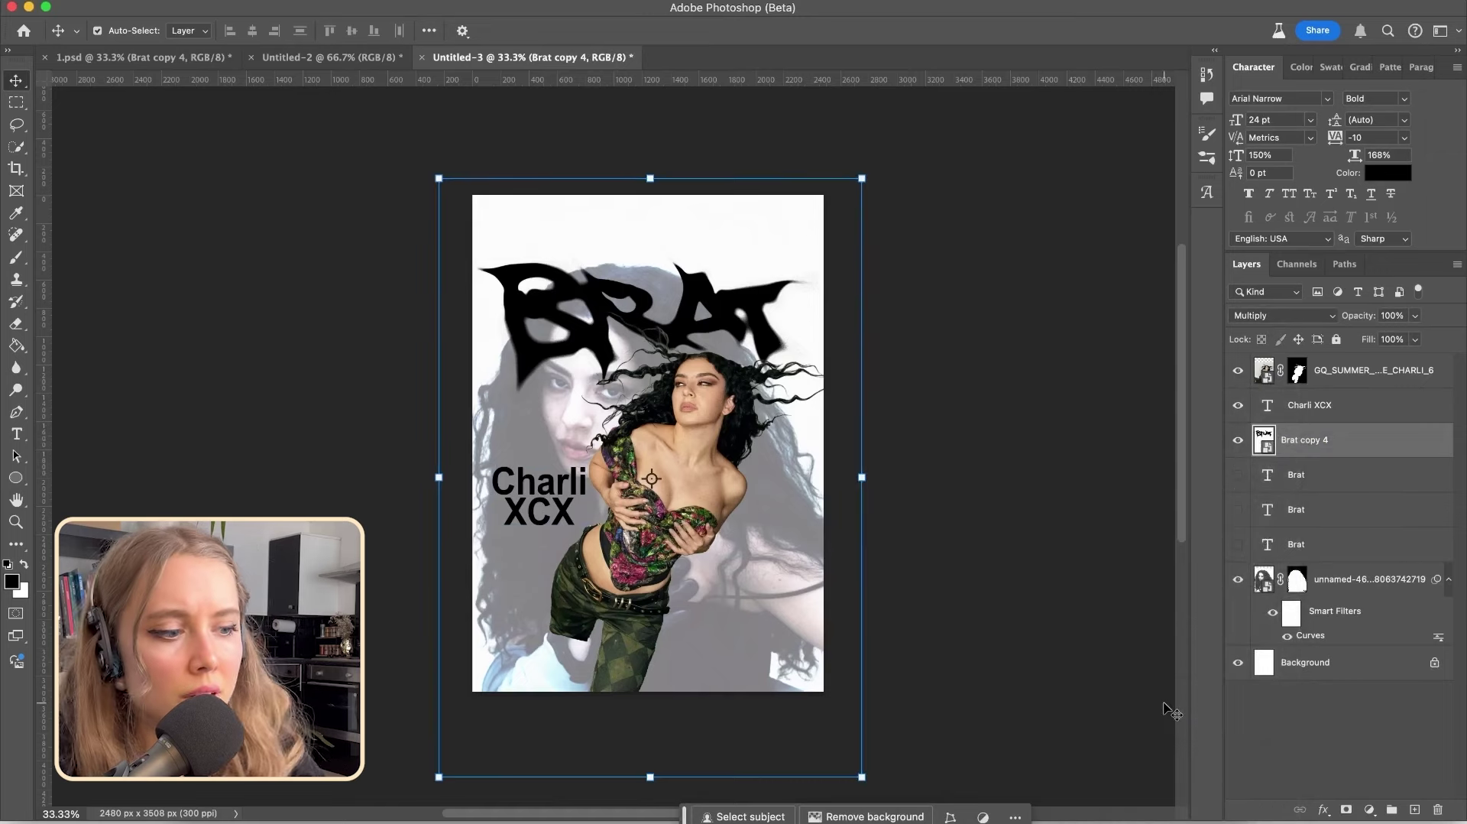
# Apply a Threshold adjustment to the liquified Brat copy 4 lettering to give it hard black edges
pyautogui.press('super+equal')
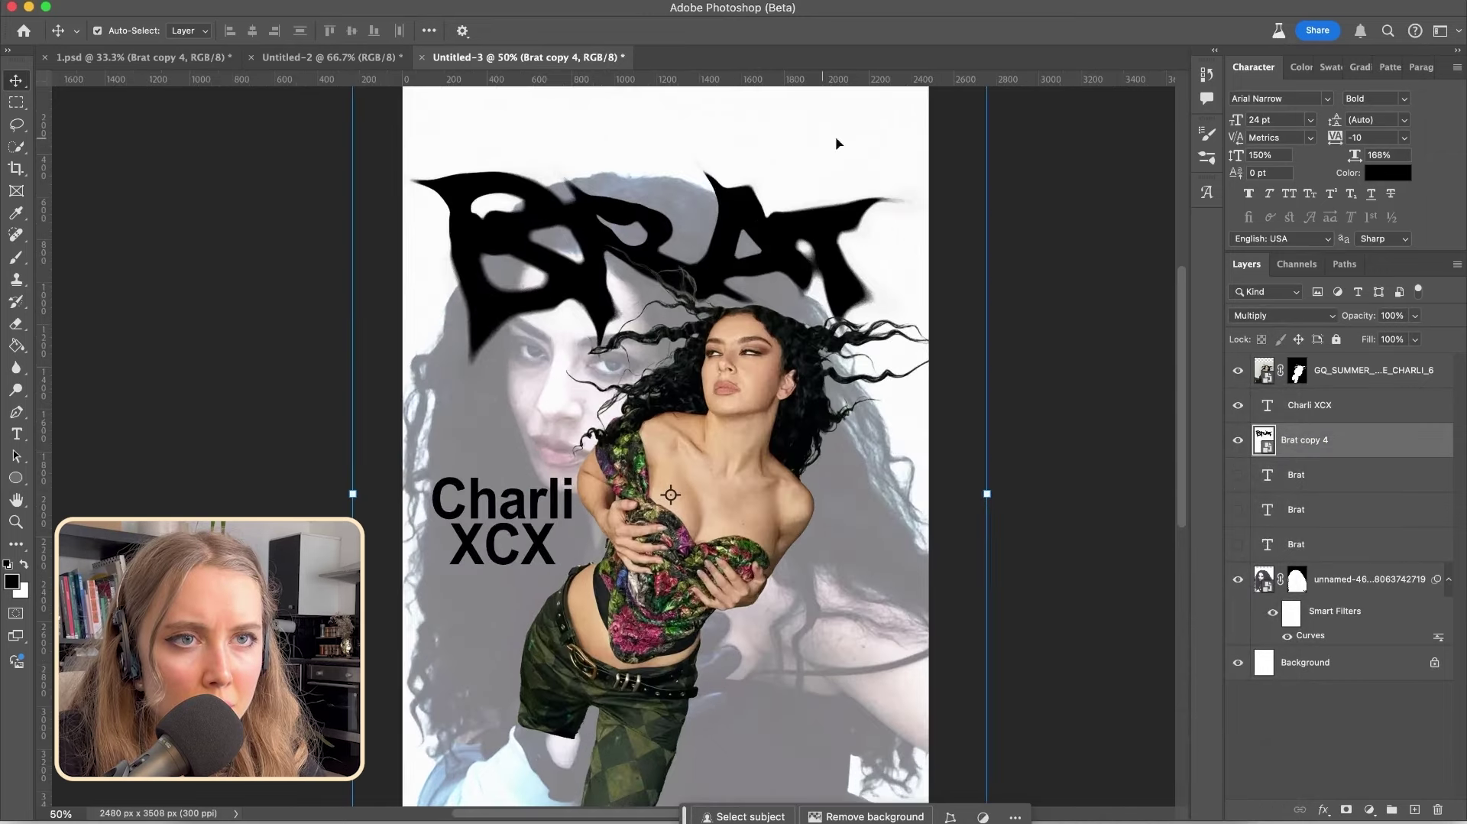
pyautogui.click(205, 3)
pyautogui.moveTo(233, 2)
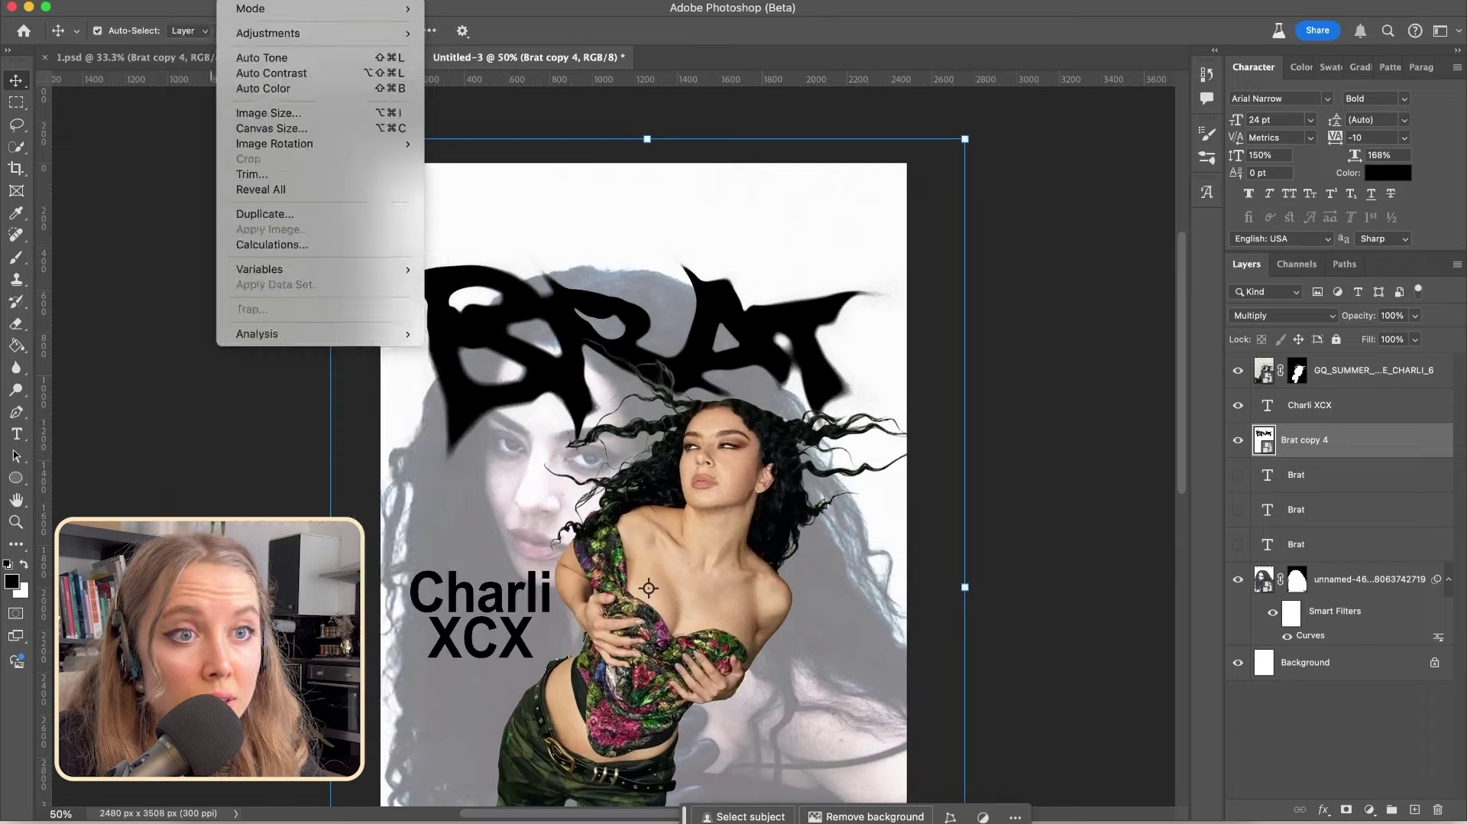
pyautogui.moveTo(280, 40)
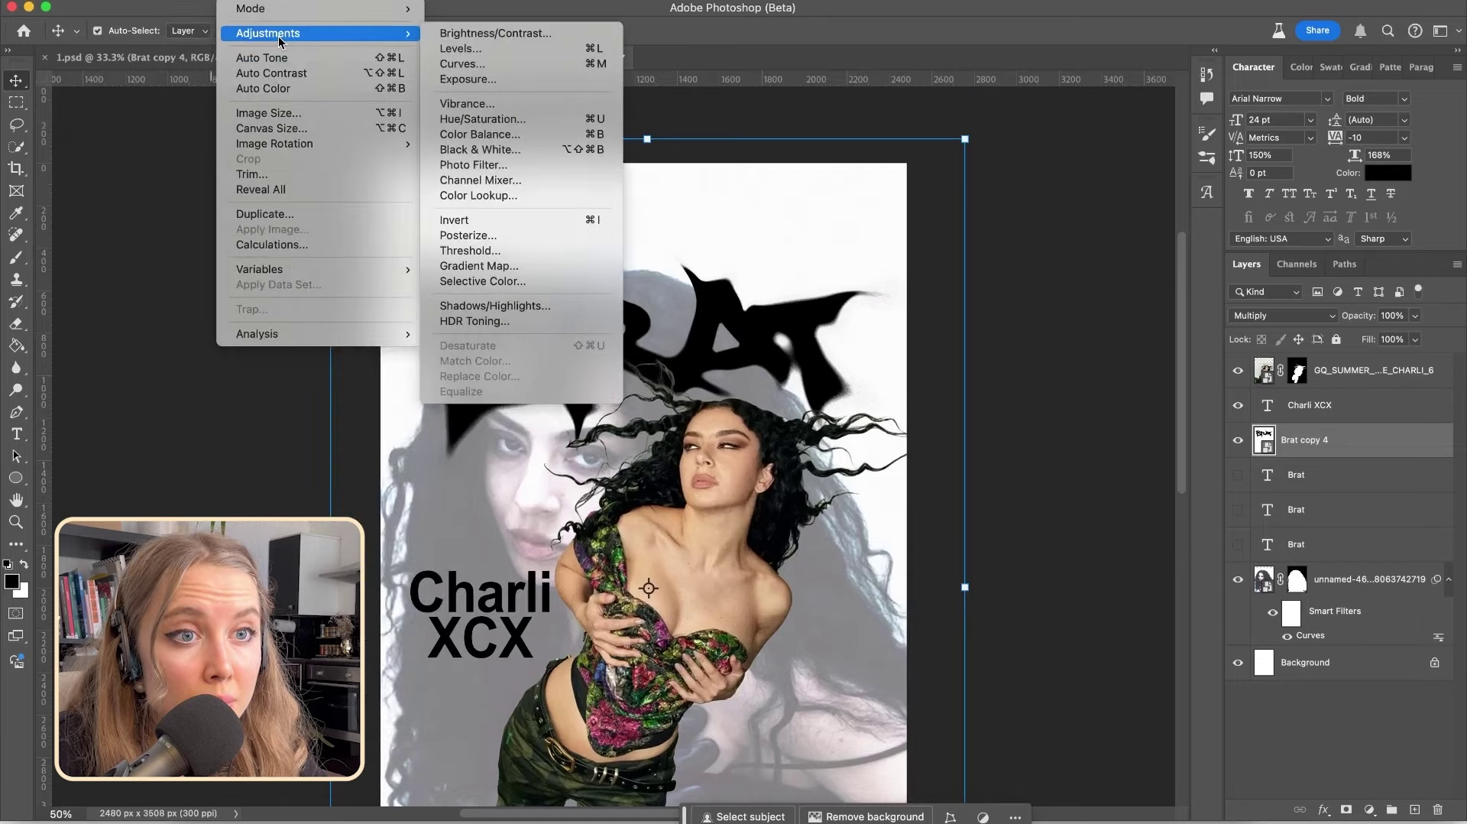
pyautogui.click(494, 250)
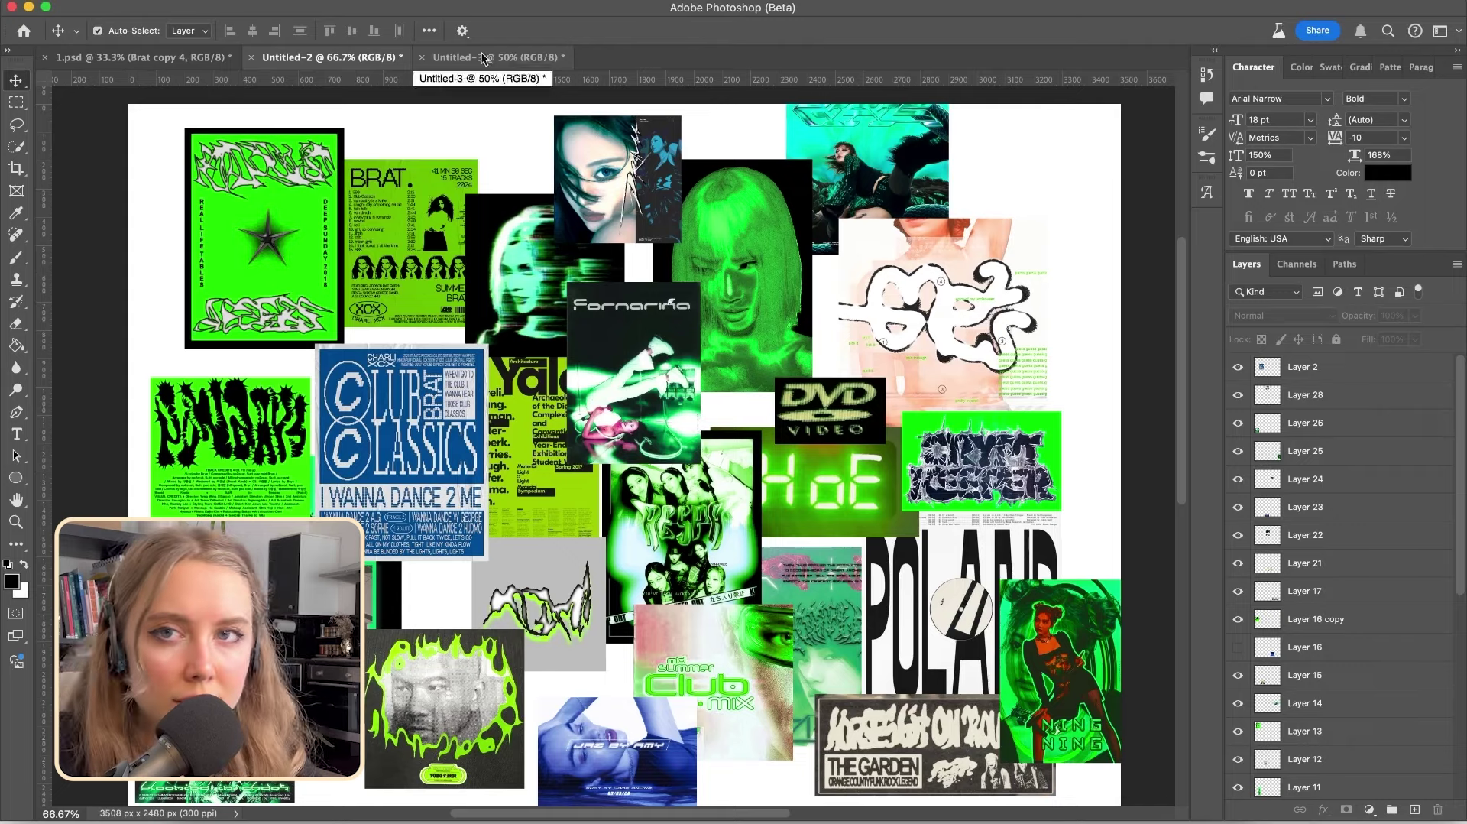
# Return to the poster, add a new layer directly above the Brat lettering and paint a short black diagonal stroke across the B's lower opening
pyautogui.click(486, 58)
pyautogui.click(862, 394)
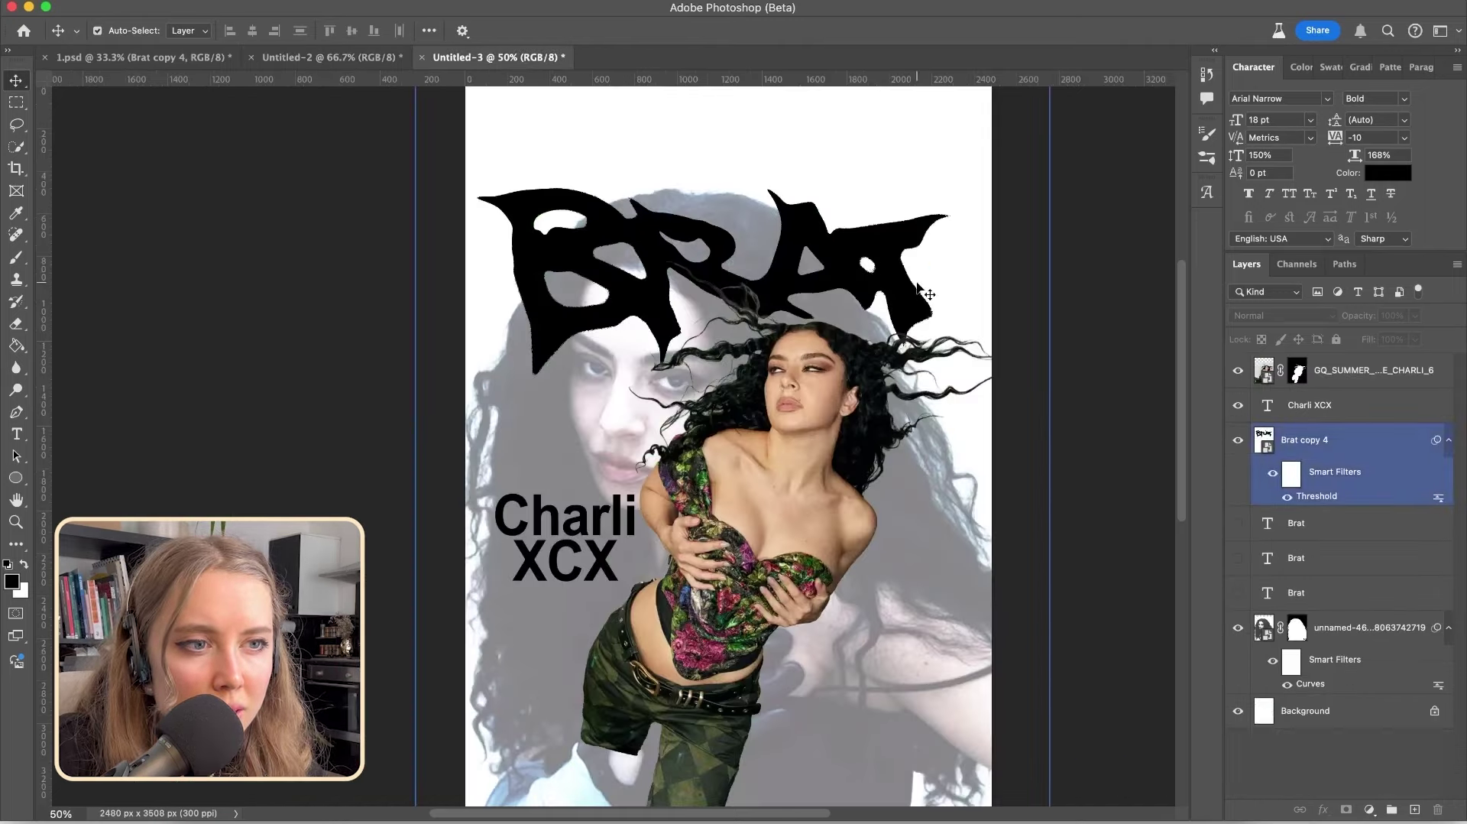
pyautogui.scroll(3, 1007, 284)
pyautogui.press('super+plus')
pyautogui.press('super+plus')
pyautogui.scroll(5, 870, 332)
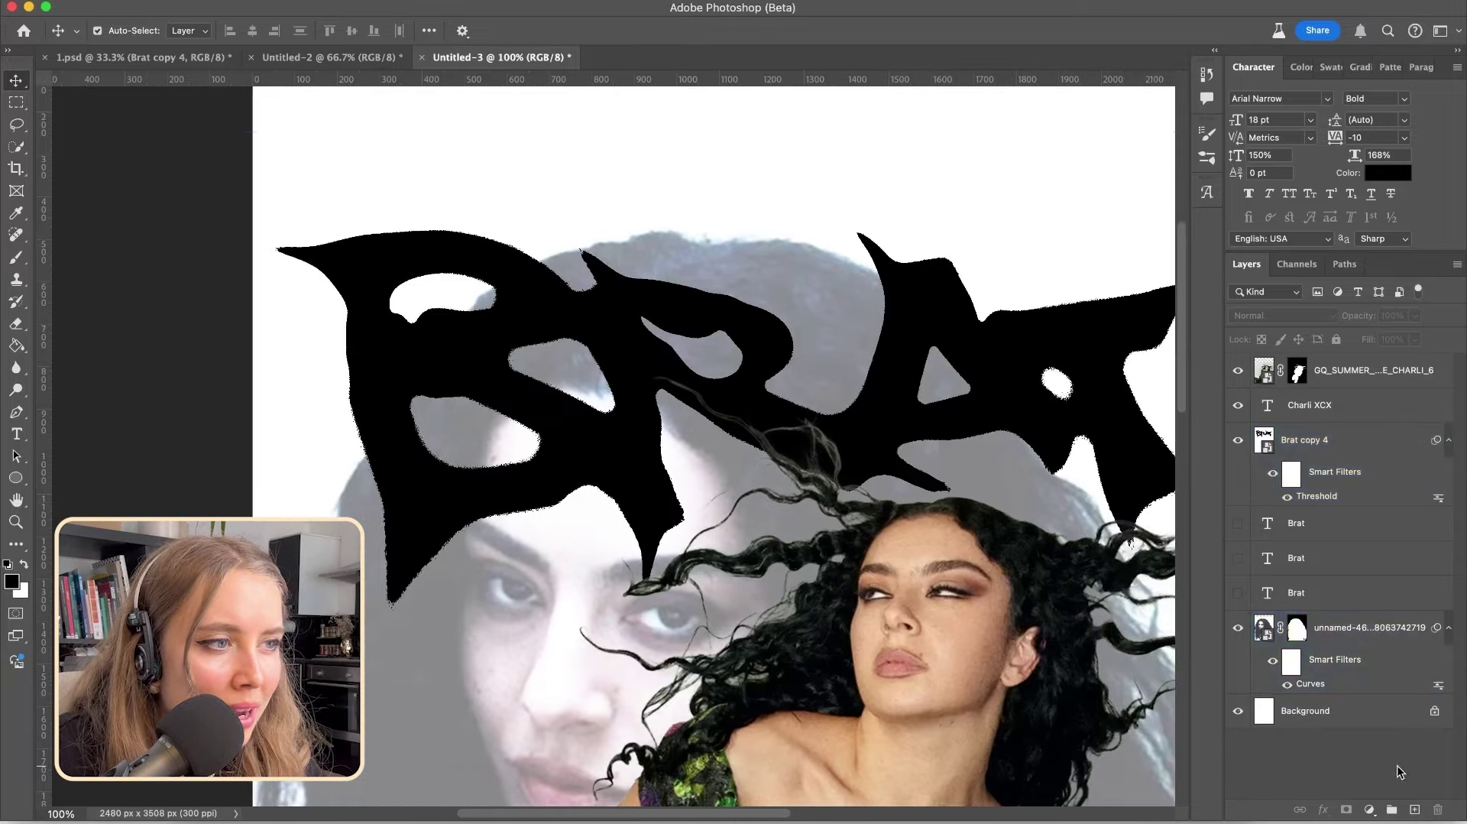
pyautogui.press('super+shift+alt+n')
pyautogui.moveTo(1345, 362); pyautogui.dragTo(1345, 442)
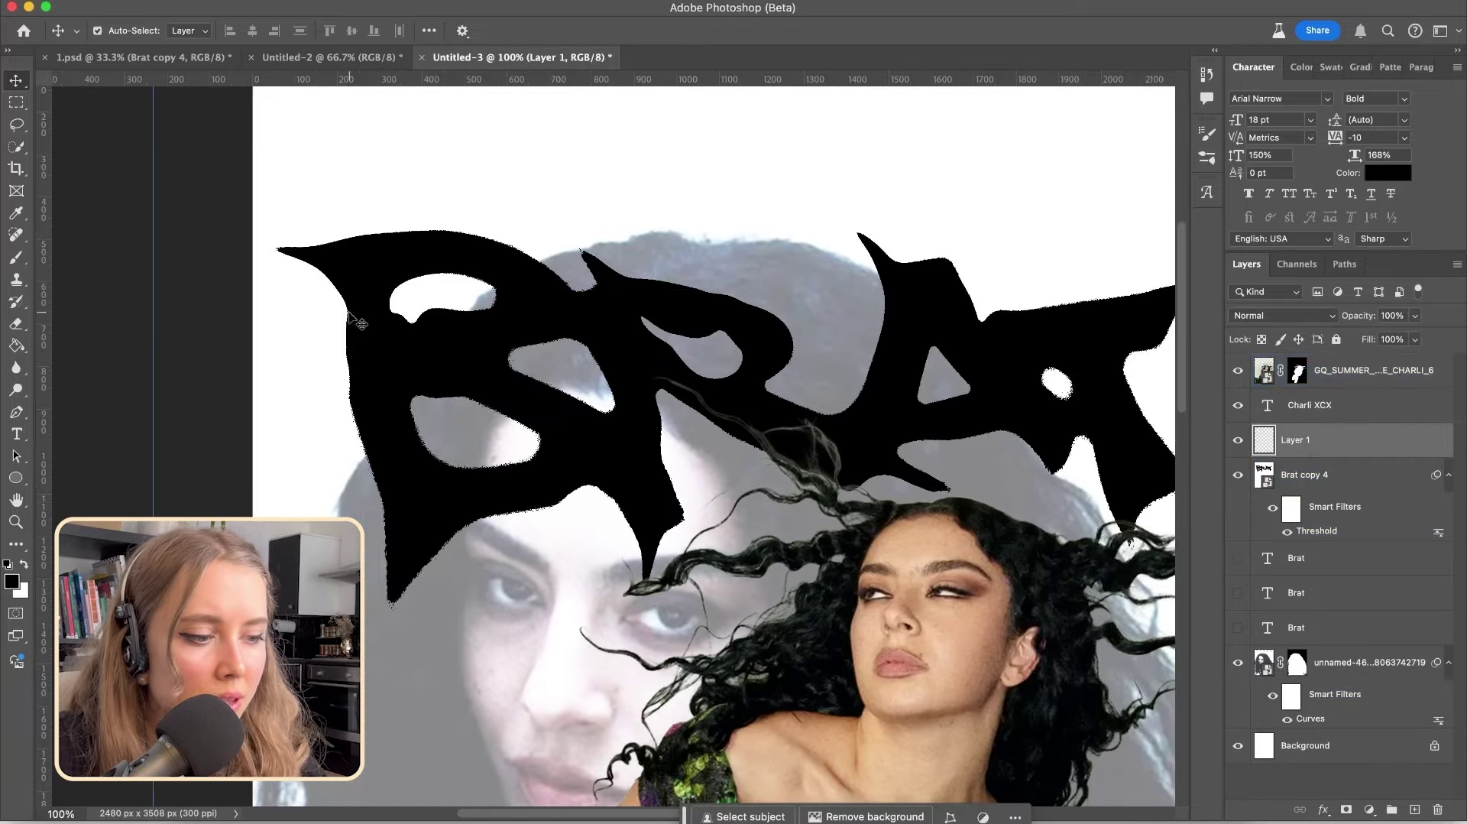
pyautogui.press('b')
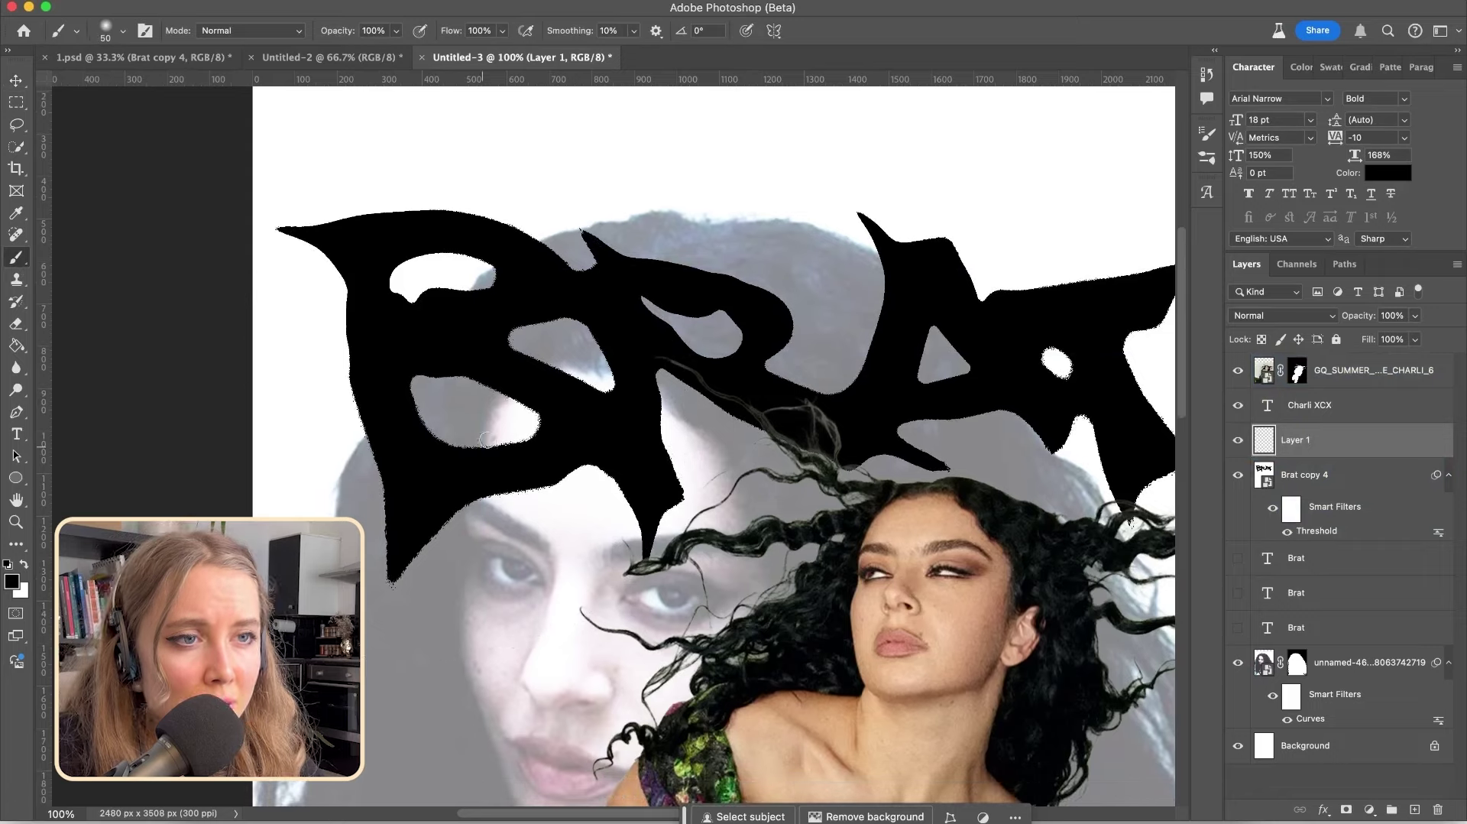
pyautogui.moveTo(519, 388)
pyautogui.mouseDown()
pyautogui.moveTo(481, 453)
pyautogui.moveTo(507, 386)
pyautogui.mouseUp()
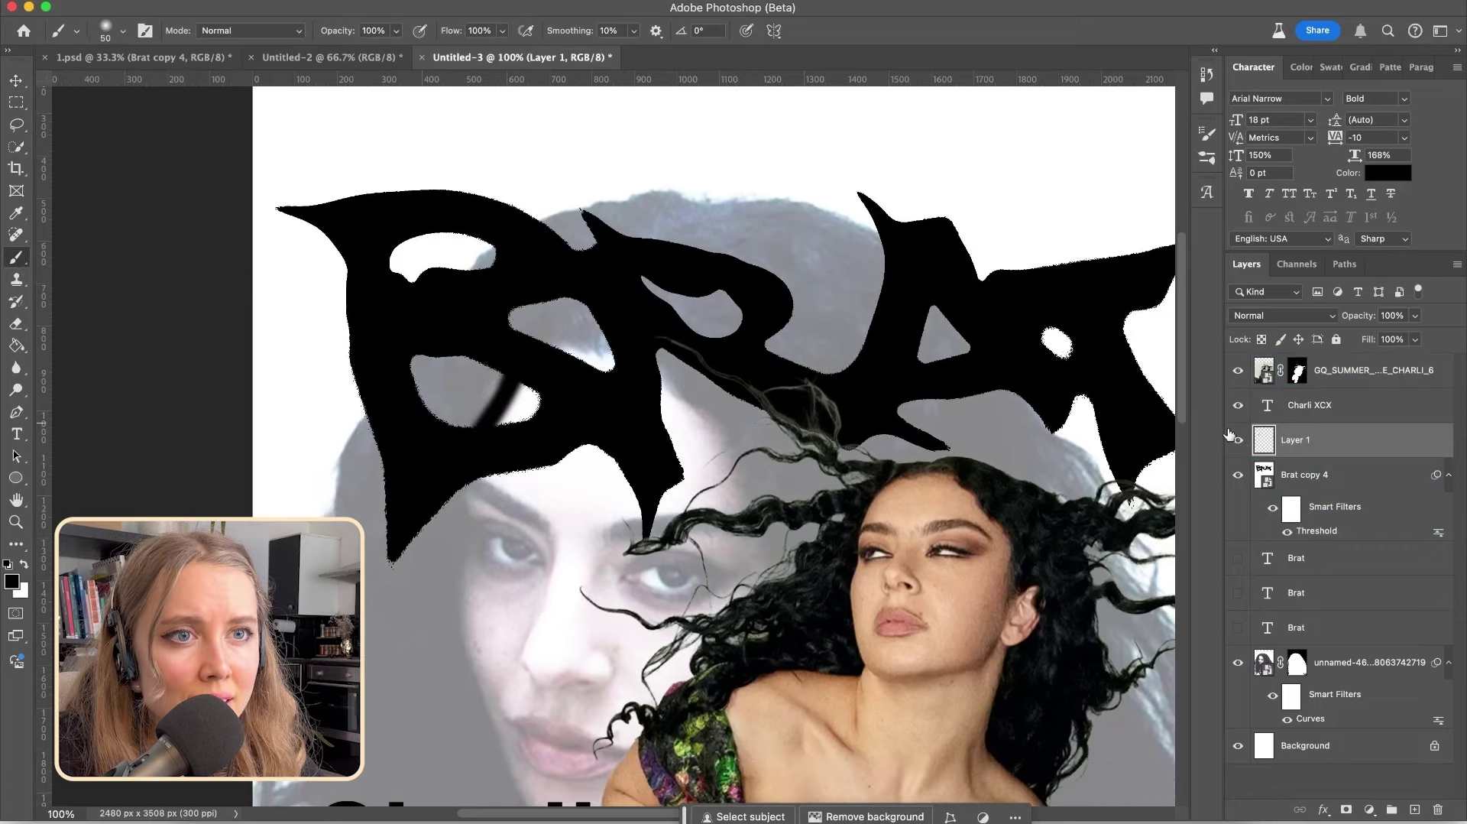
# Use Liquify's Pucker tool at brush size 125 to thin the painted stroke on Layer 1
pyautogui.click(419, 2)
pyautogui.click(463, 230)
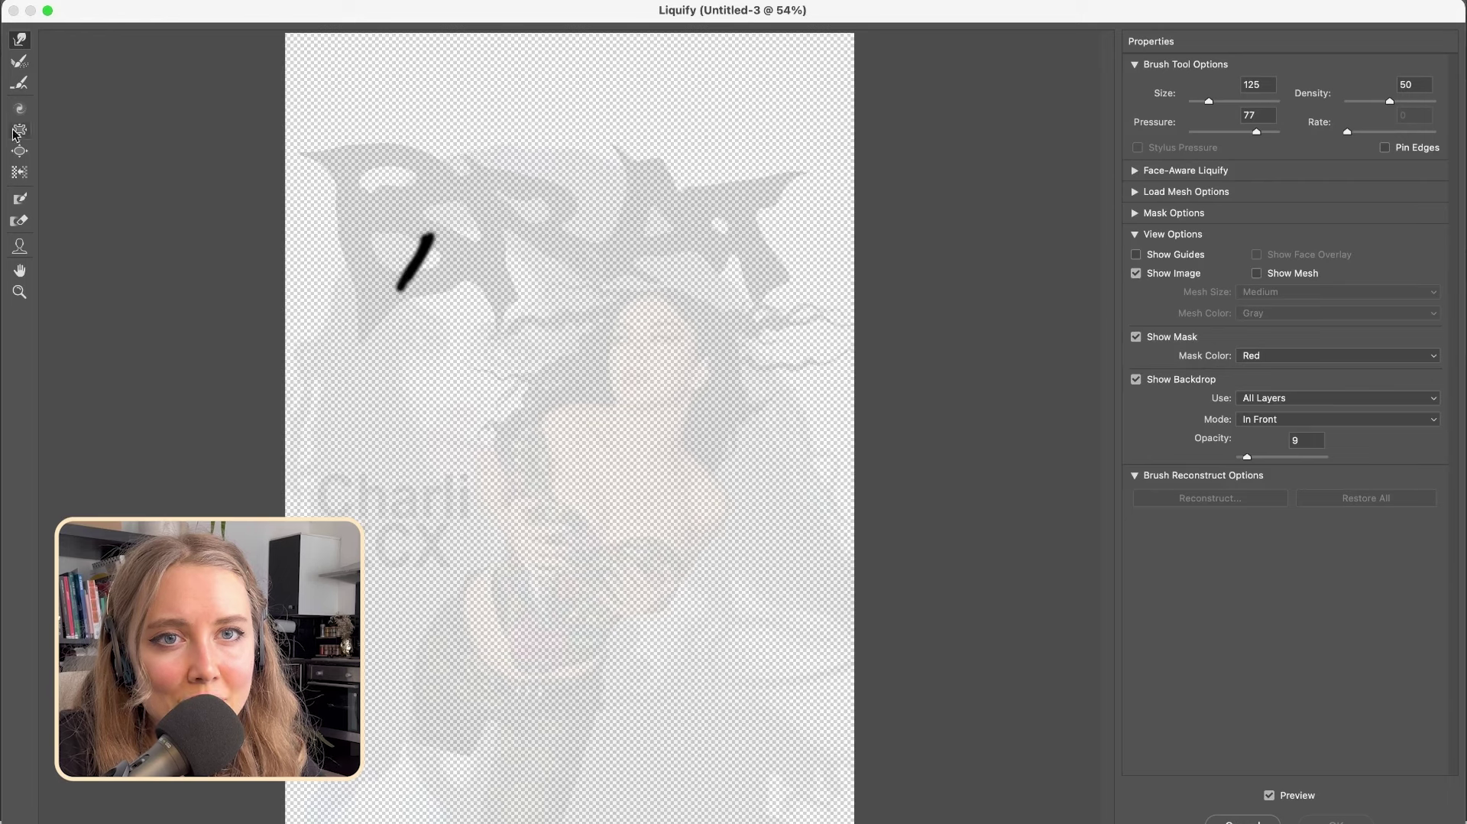
pyautogui.click(20, 133)
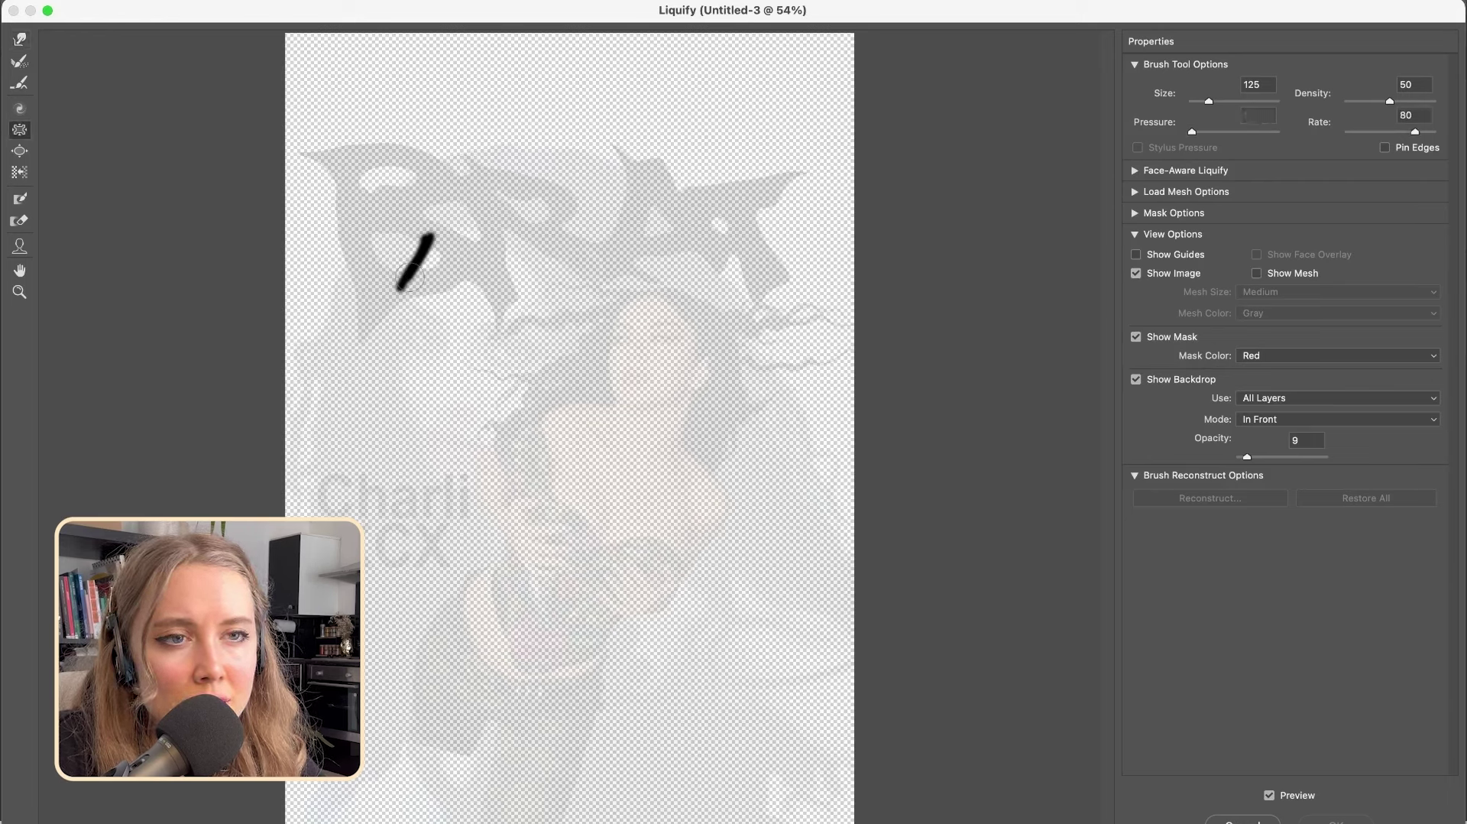
pyautogui.moveTo(410, 279); pyautogui.dragTo(404, 286)
pyautogui.click(1333, 820)
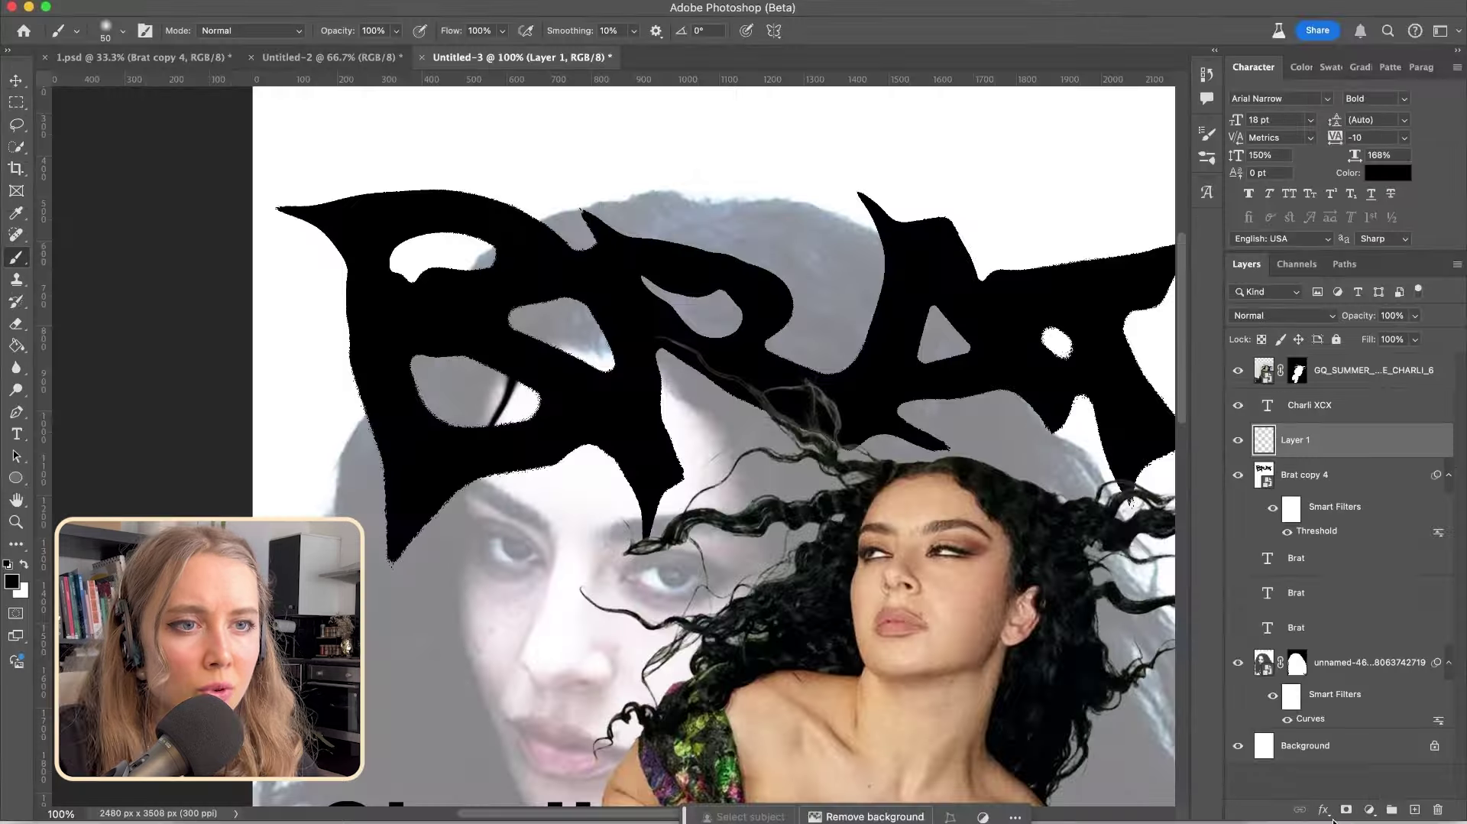
# Merge Layer 2 with Brat copy 4 and set the merged layer's blend mode to Multiply
pyautogui.press('v')
pyautogui.press('super+minus')
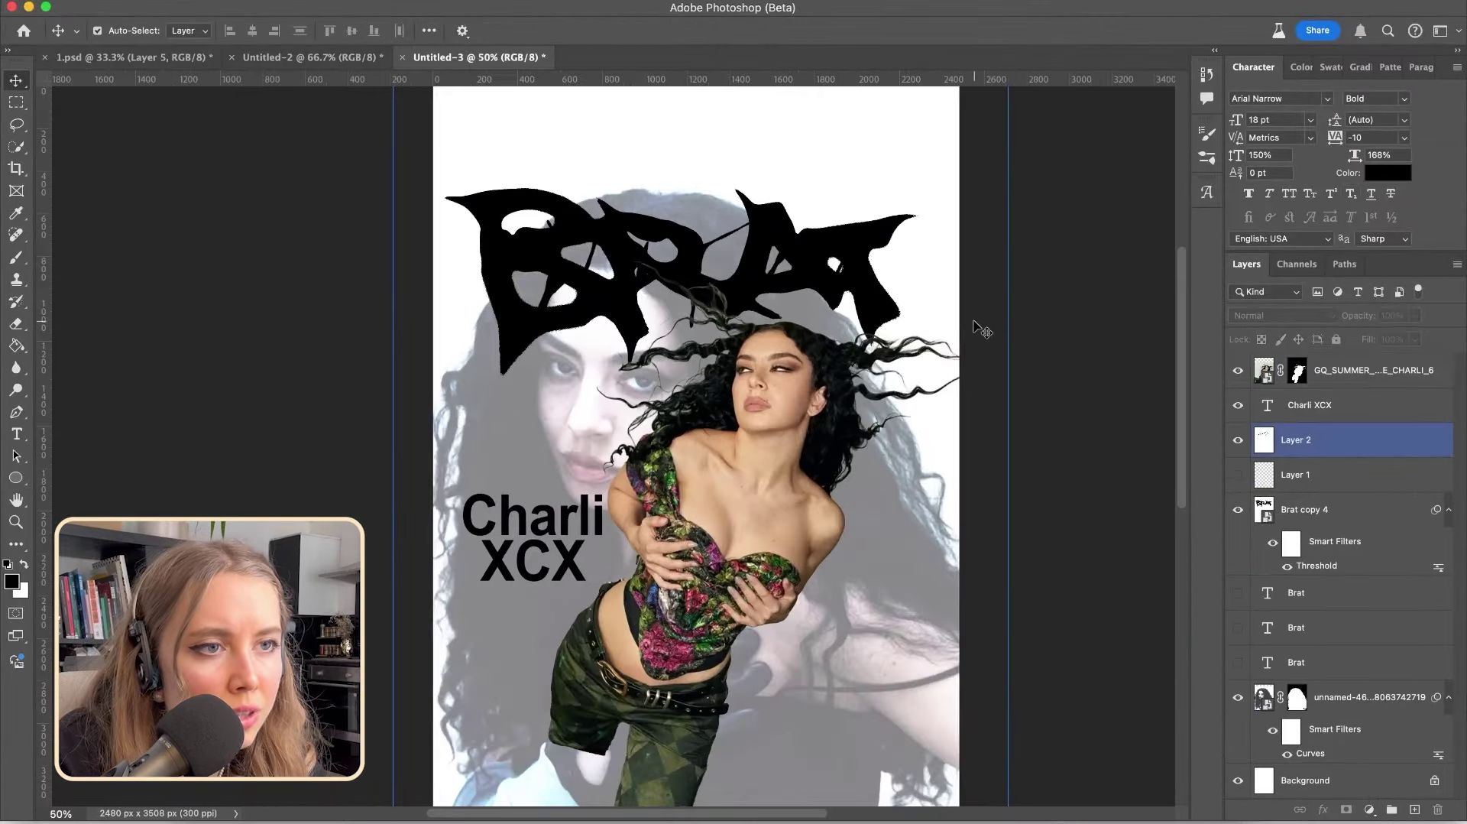
pyautogui.scroll(2, 978, 329)
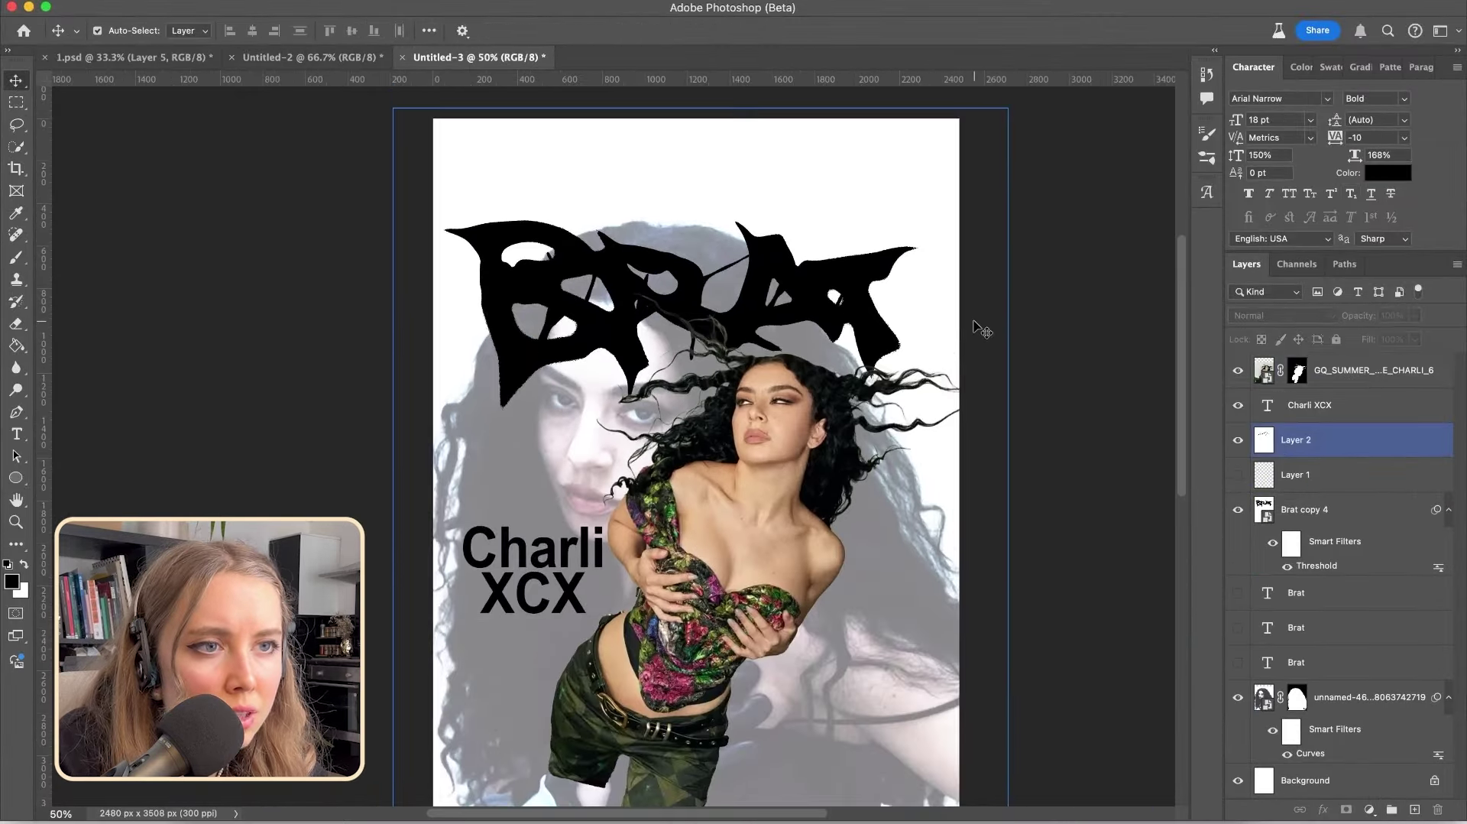
pyautogui.scroll(2, 539, 191)
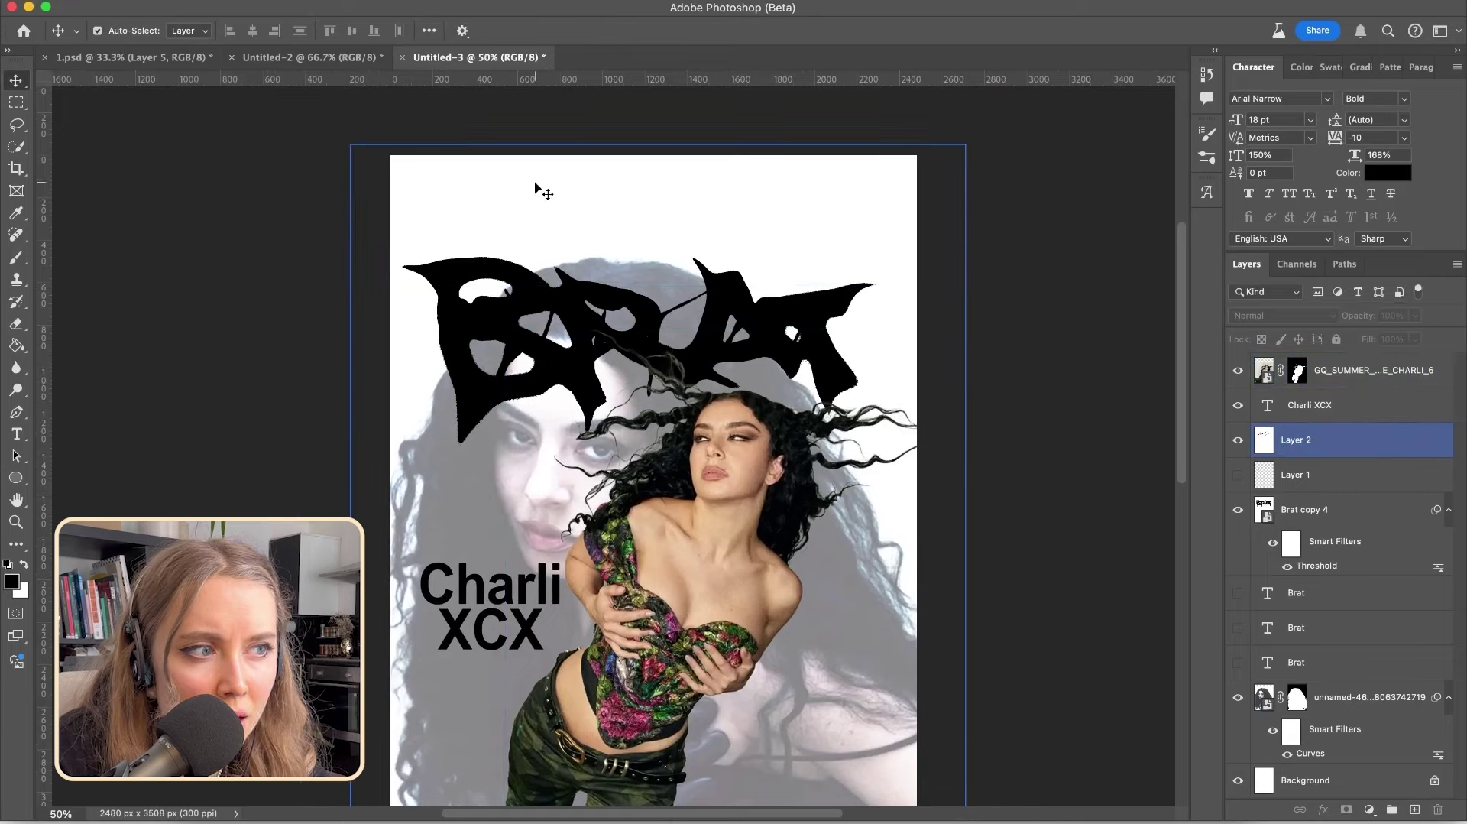
pyautogui.click(1300, 440)
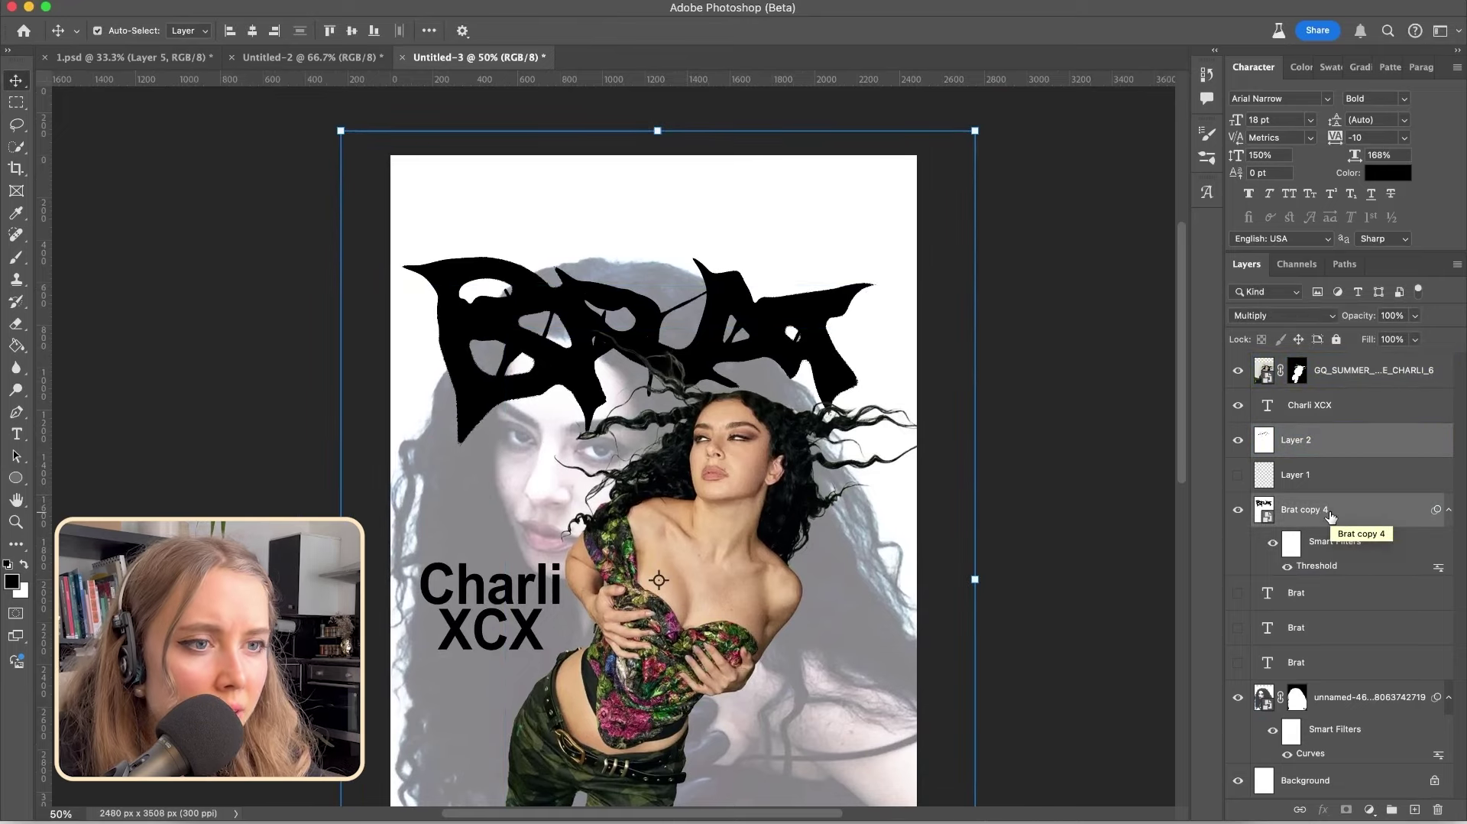
pyautogui.click(1281, 316)
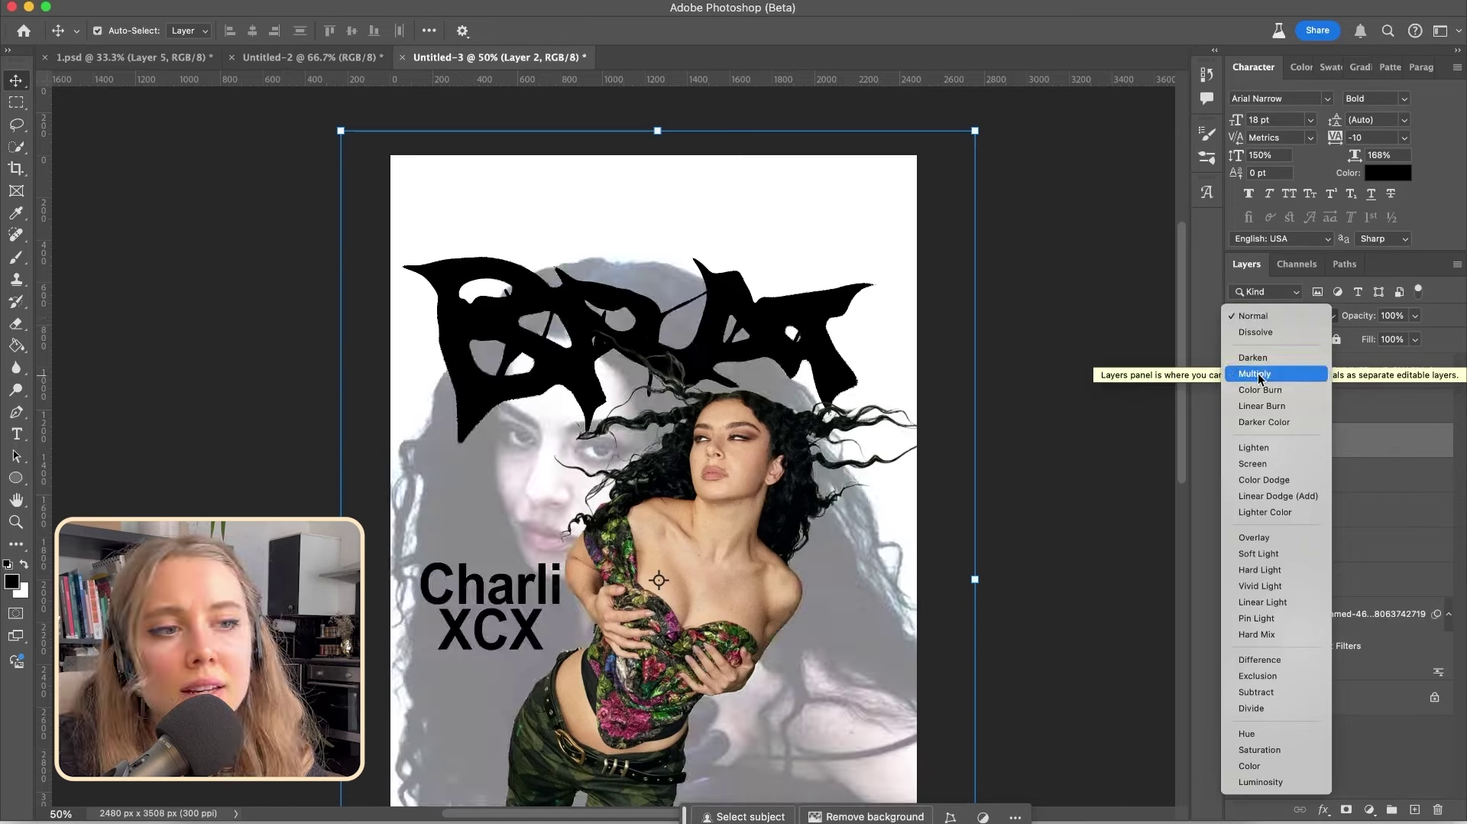
pyautogui.click(1259, 374)
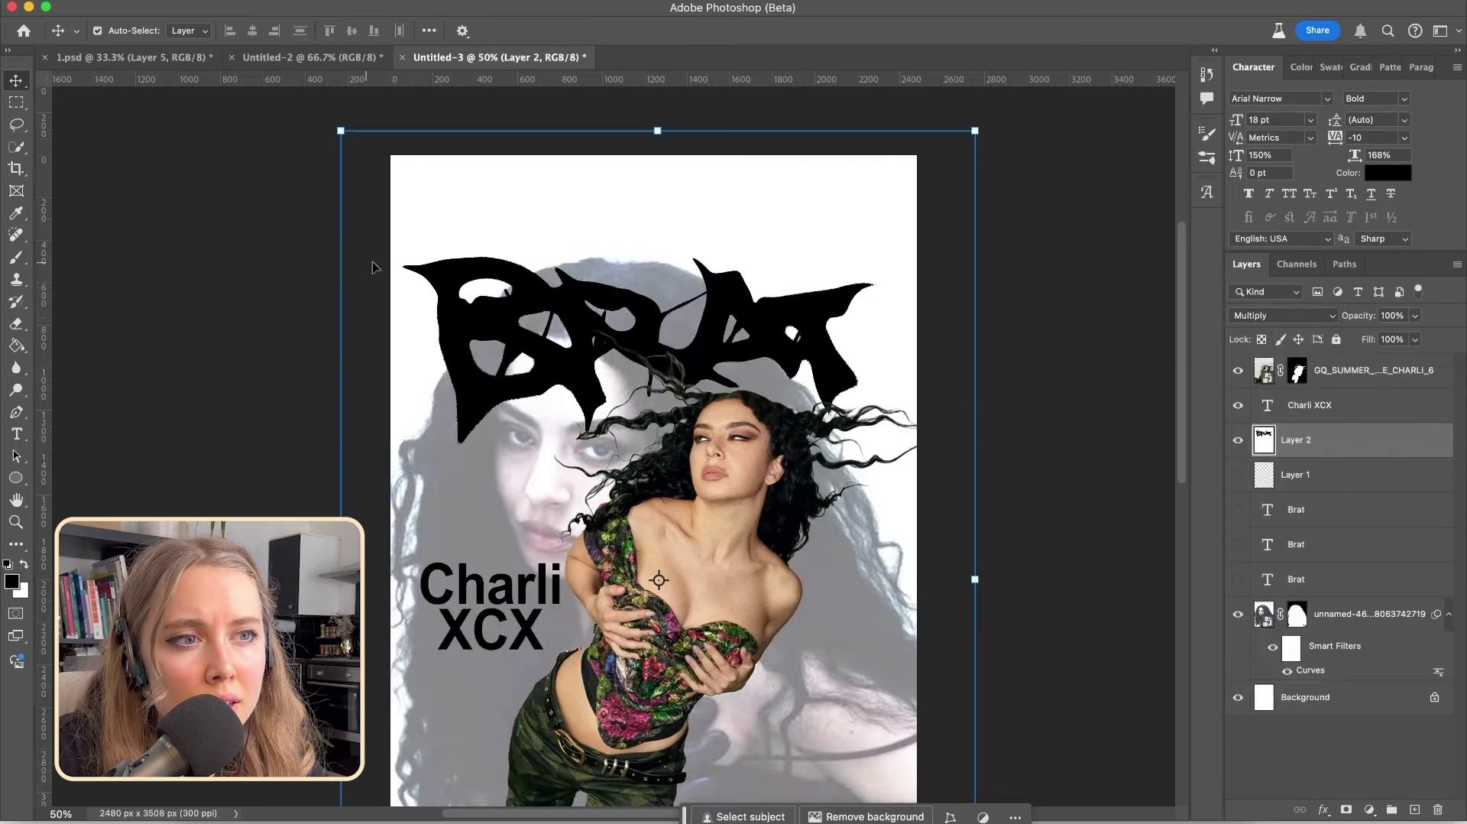
# Select the area around the Brat lettering, copy it to its own layer and hide the merged Layer 2
pyautogui.click(5, 101)
pyautogui.hotkey('ctrl', 'j')
pyautogui.click(1238, 476)
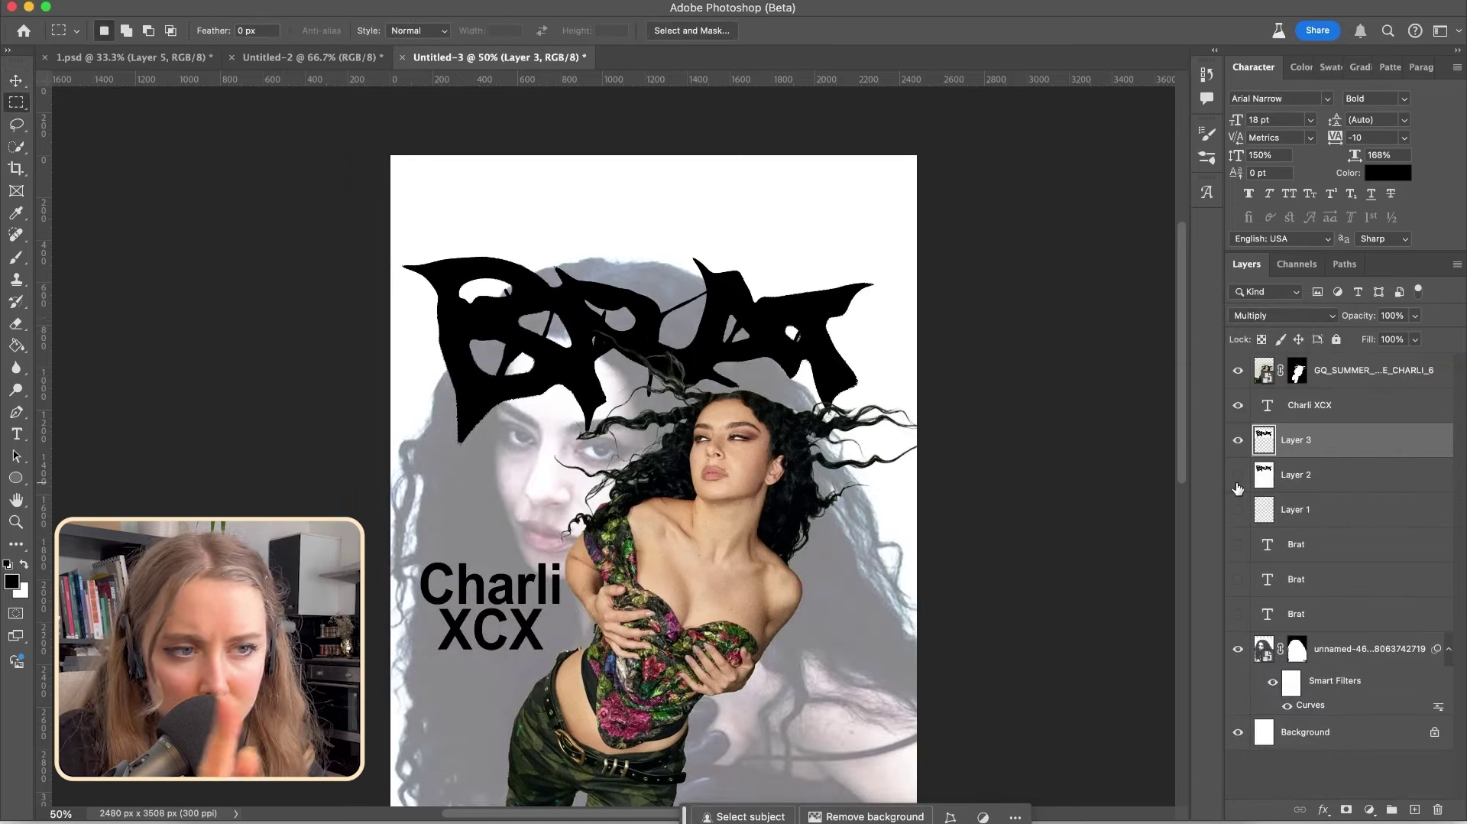
# Try warping the Brat lettering on Layer 3 with the Fish preset at -100 bend and with the Fisheye preset
pyautogui.hotkey('ctrl', 't')
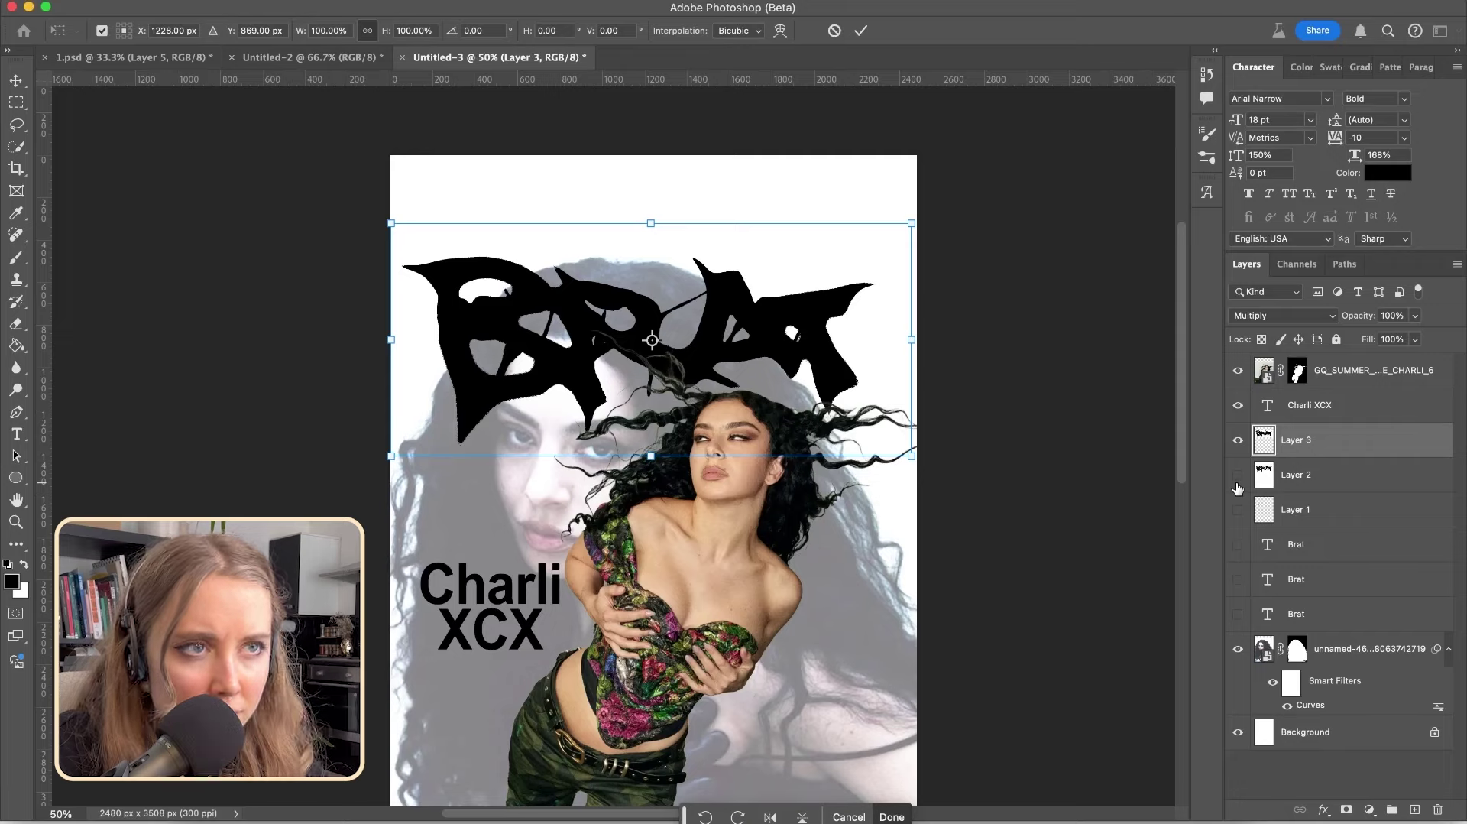
pyautogui.click(780, 29)
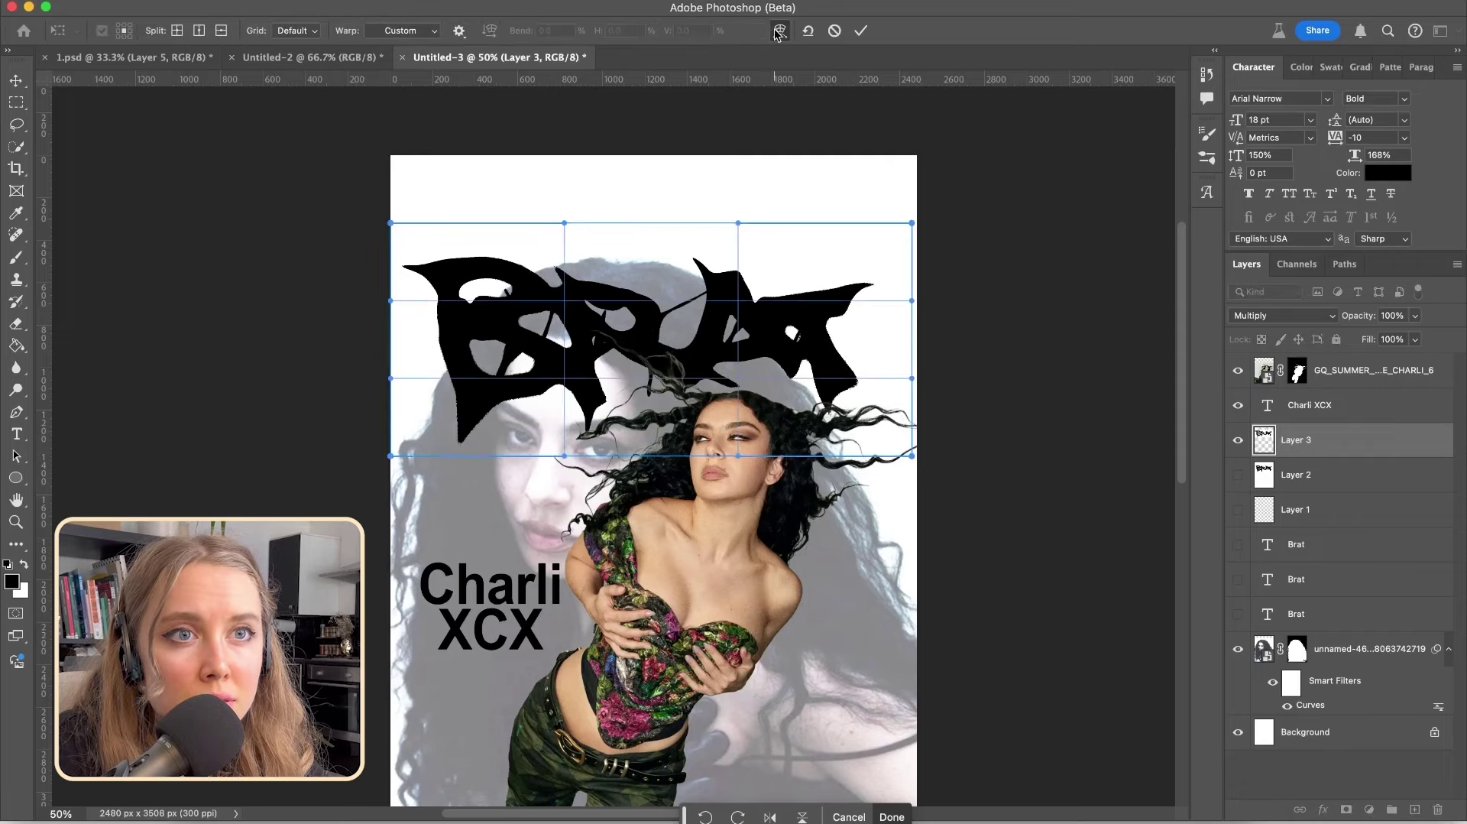
pyautogui.click(405, 30)
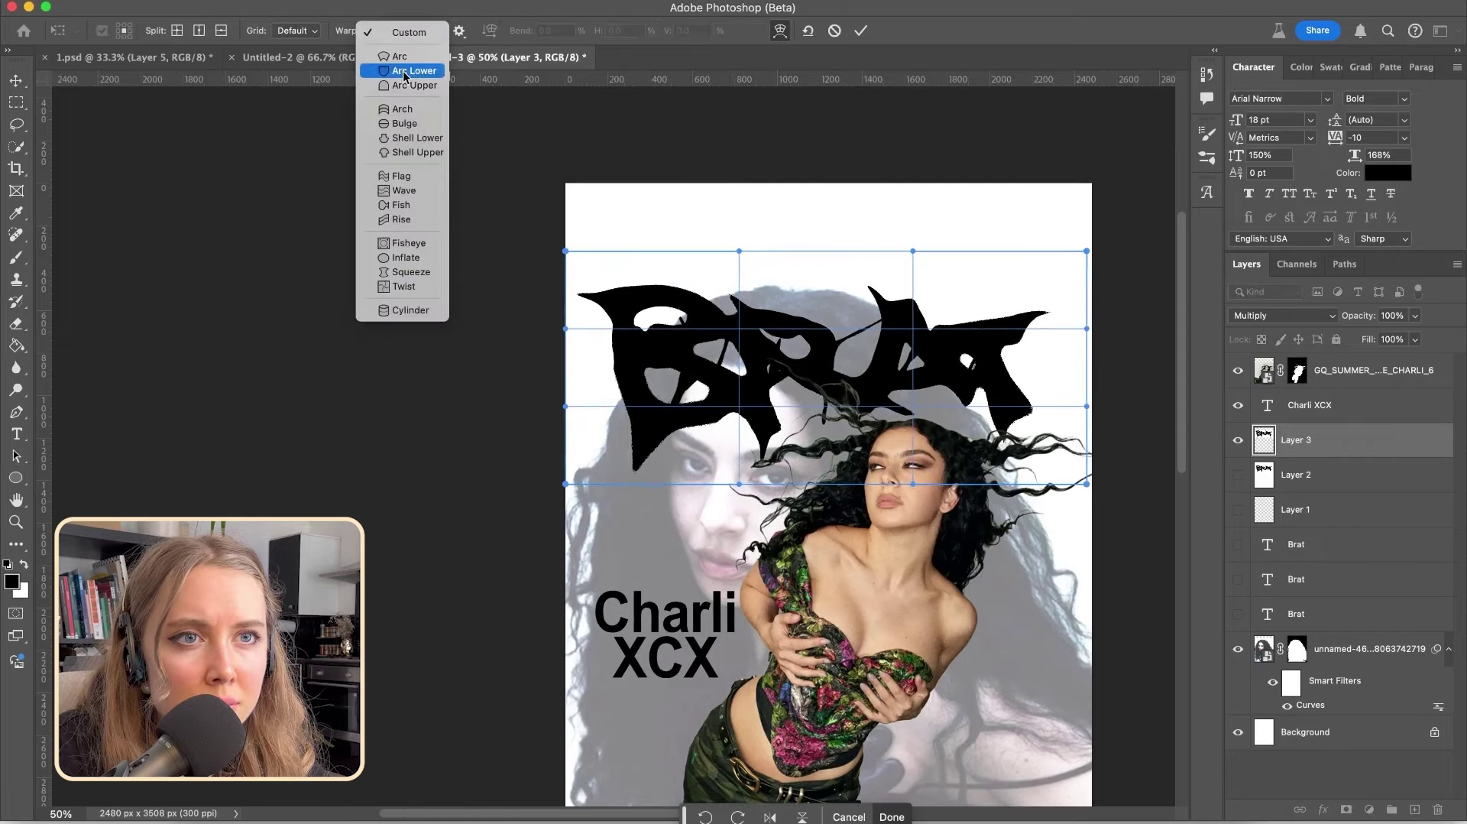
pyautogui.click(401, 205)
pyautogui.moveTo(695, 121); pyautogui.dragTo(722, 719)
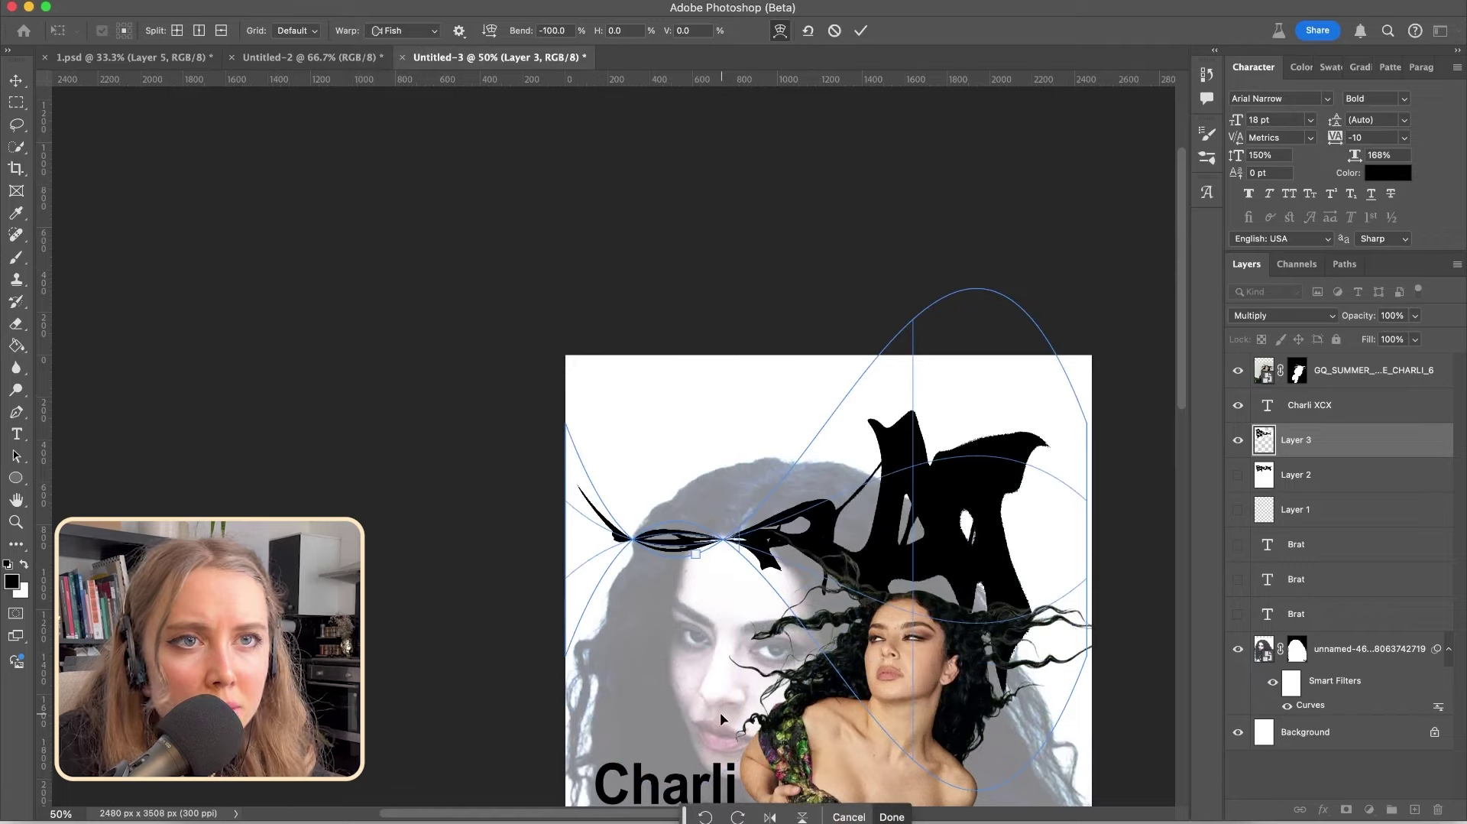
pyautogui.press('Return')
pyautogui.press('m')
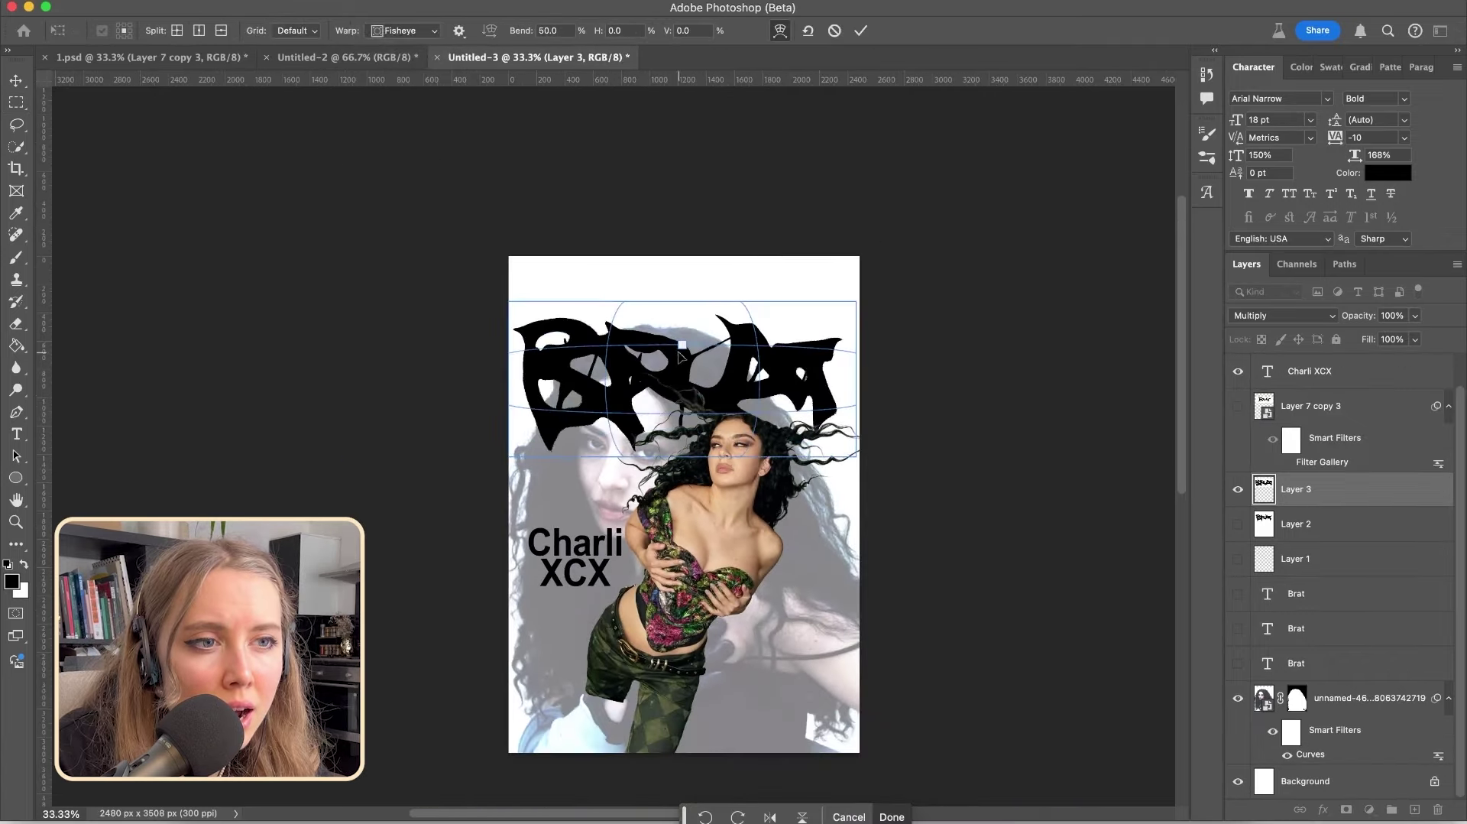
pyautogui.moveTo(681, 355)
pyautogui.mouseDown()
pyautogui.moveTo(683, 325)
pyautogui.moveTo(682, 367)
pyautogui.mouseUp()
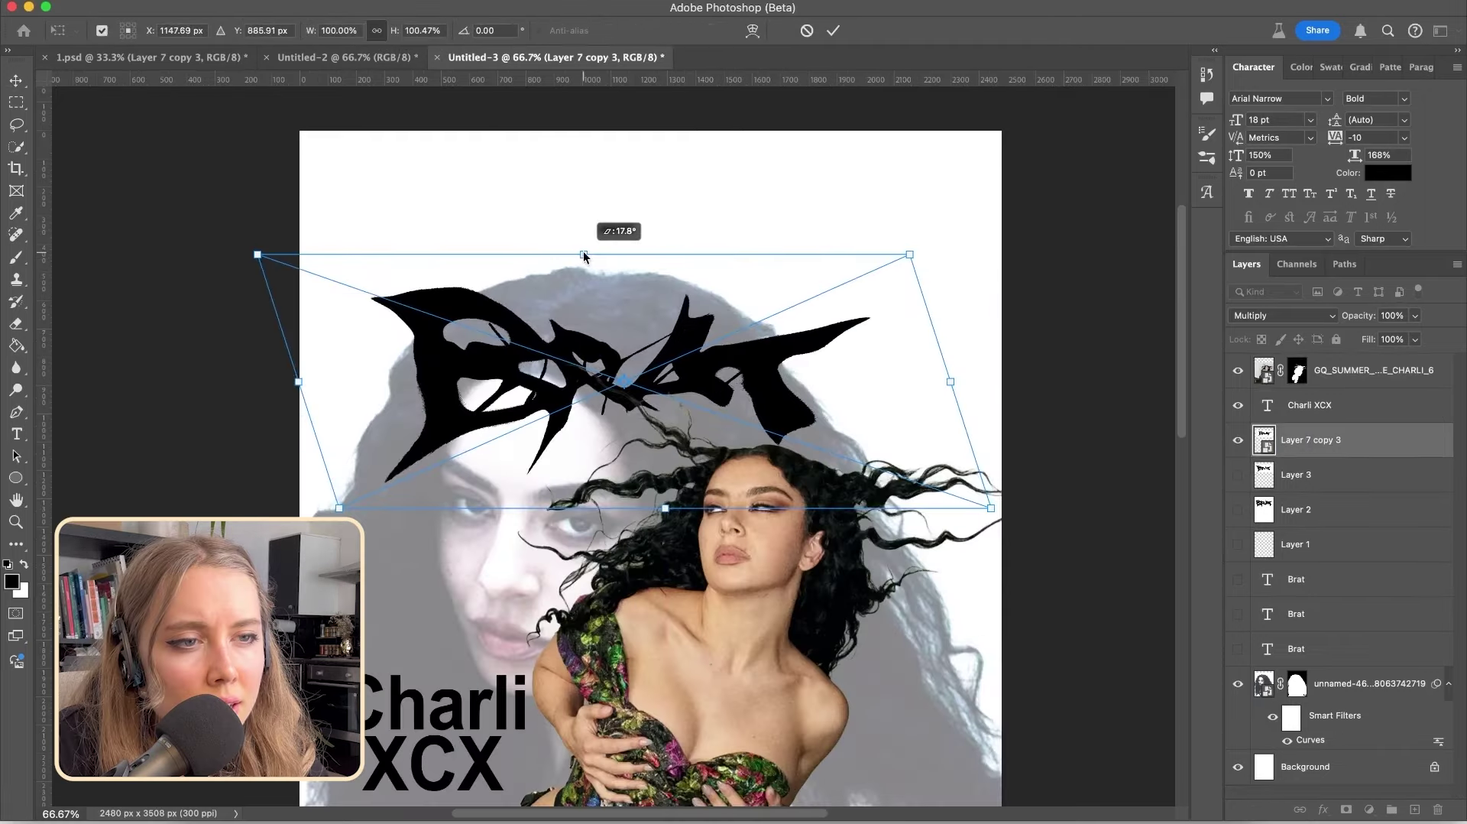
# Skew the Brat lettering on Layer 7 copy 3, compare Sketch filters on it and apply Photocopy with Detail 24 and Darkness 2
pyautogui.moveTo(584, 257); pyautogui.dragTo(781, 265)
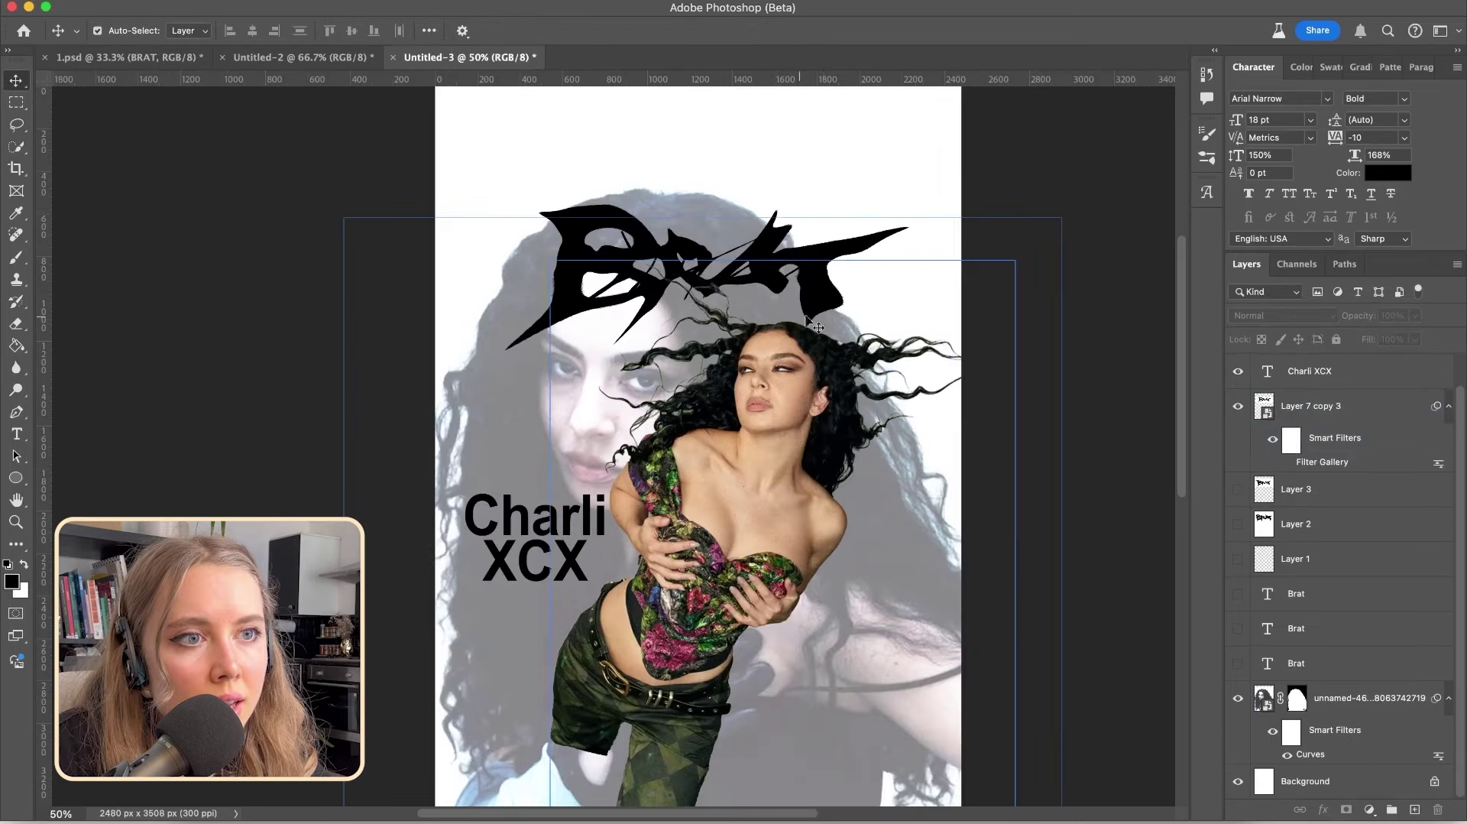
pyautogui.click(412, 8)
pyautogui.click(459, 126)
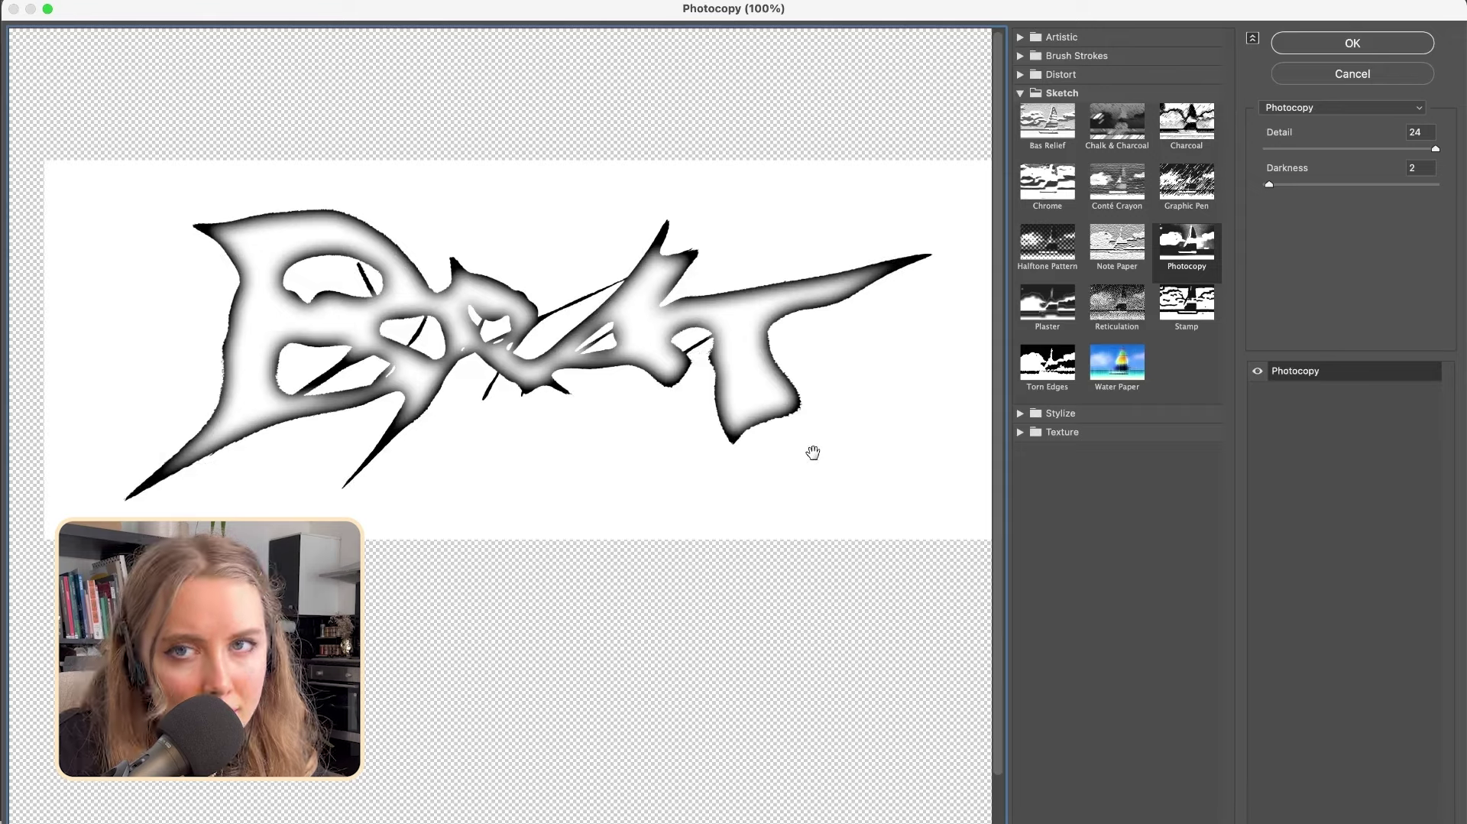
pyautogui.click(1117, 314)
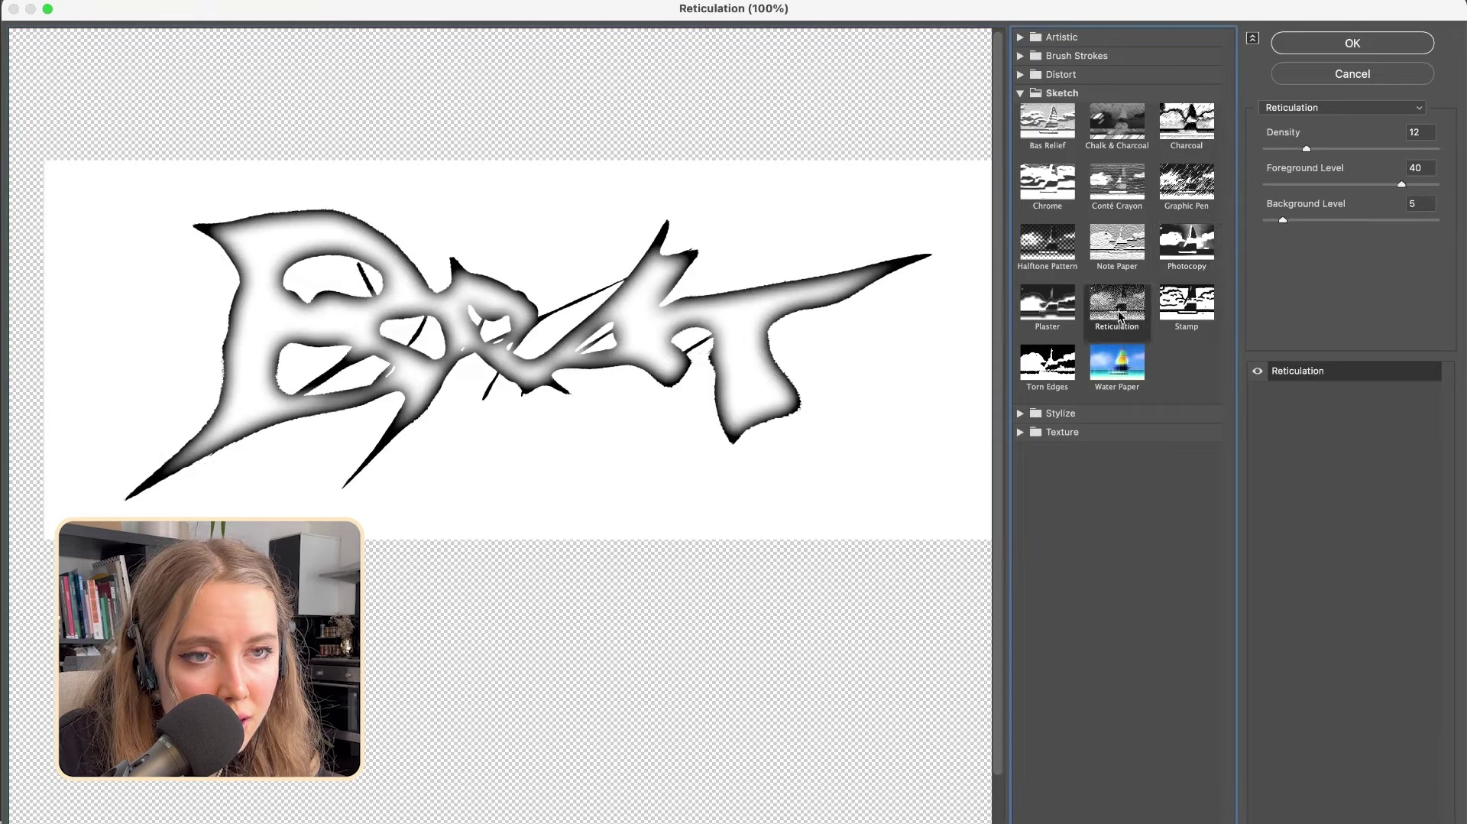
pyautogui.click(1041, 310)
pyautogui.click(1057, 370)
pyautogui.click(1120, 376)
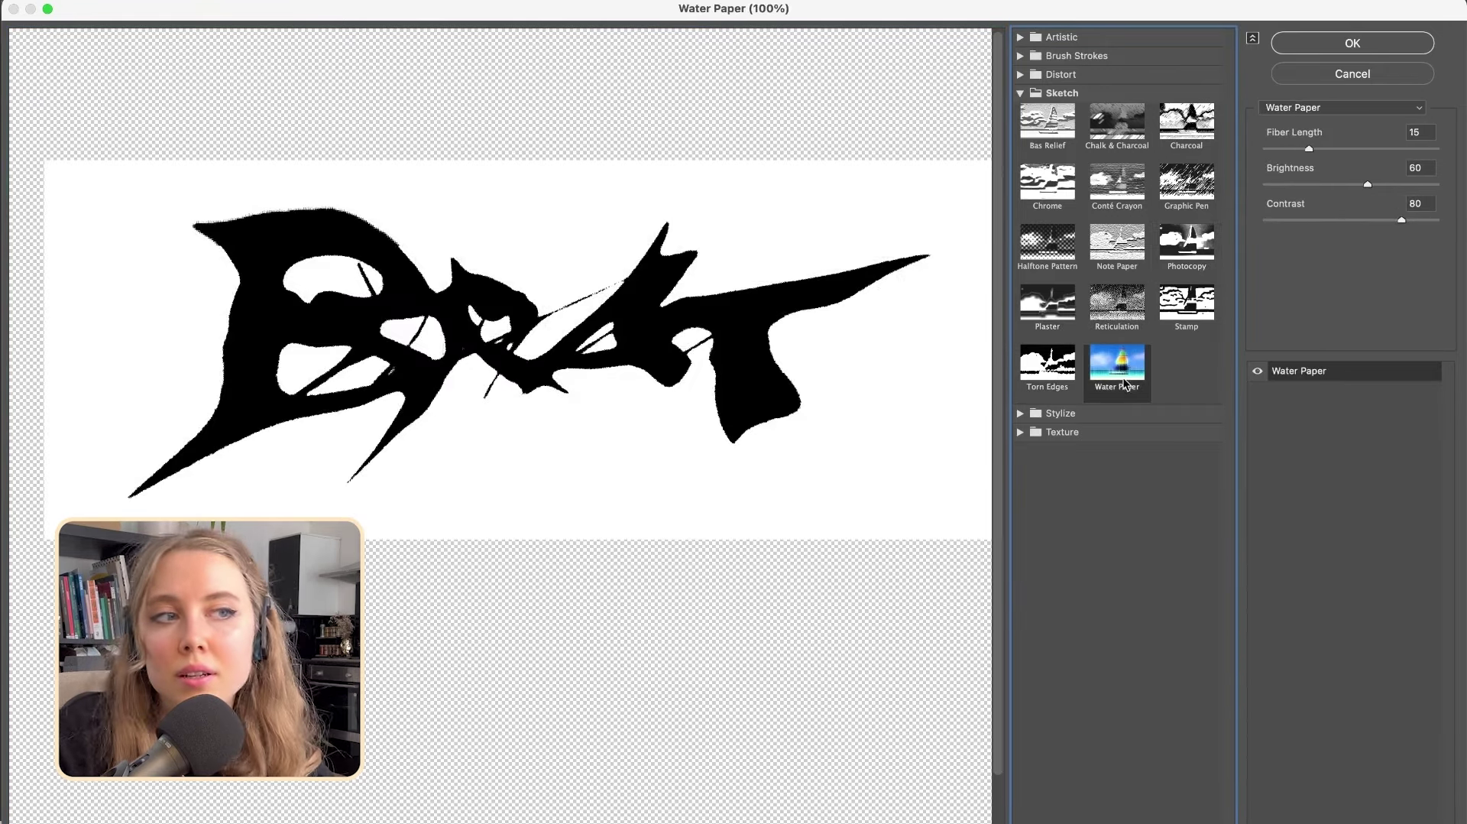
pyautogui.click(1189, 254)
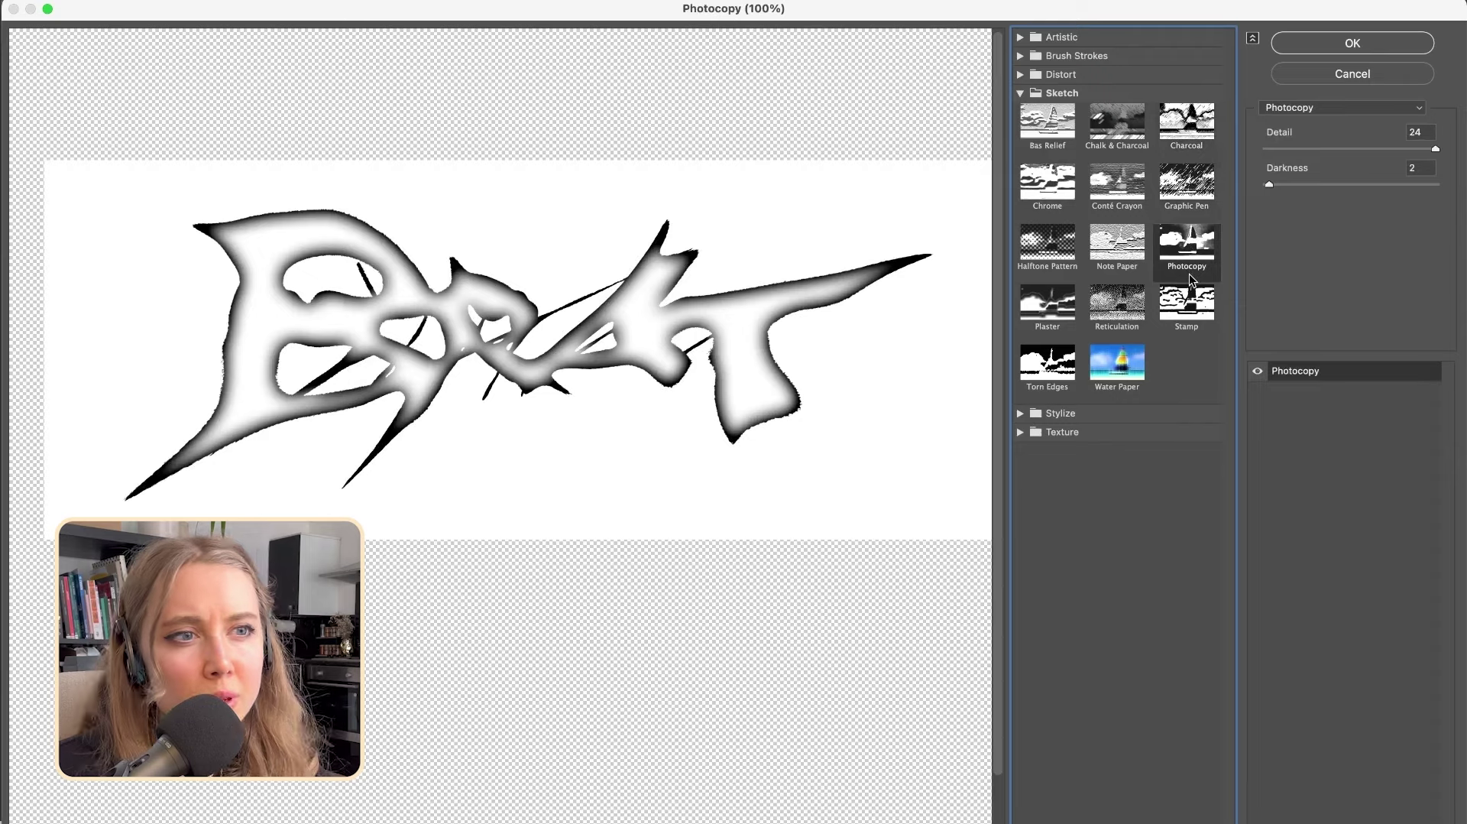
pyautogui.click(1315, 44)
pyautogui.click(953, 368)
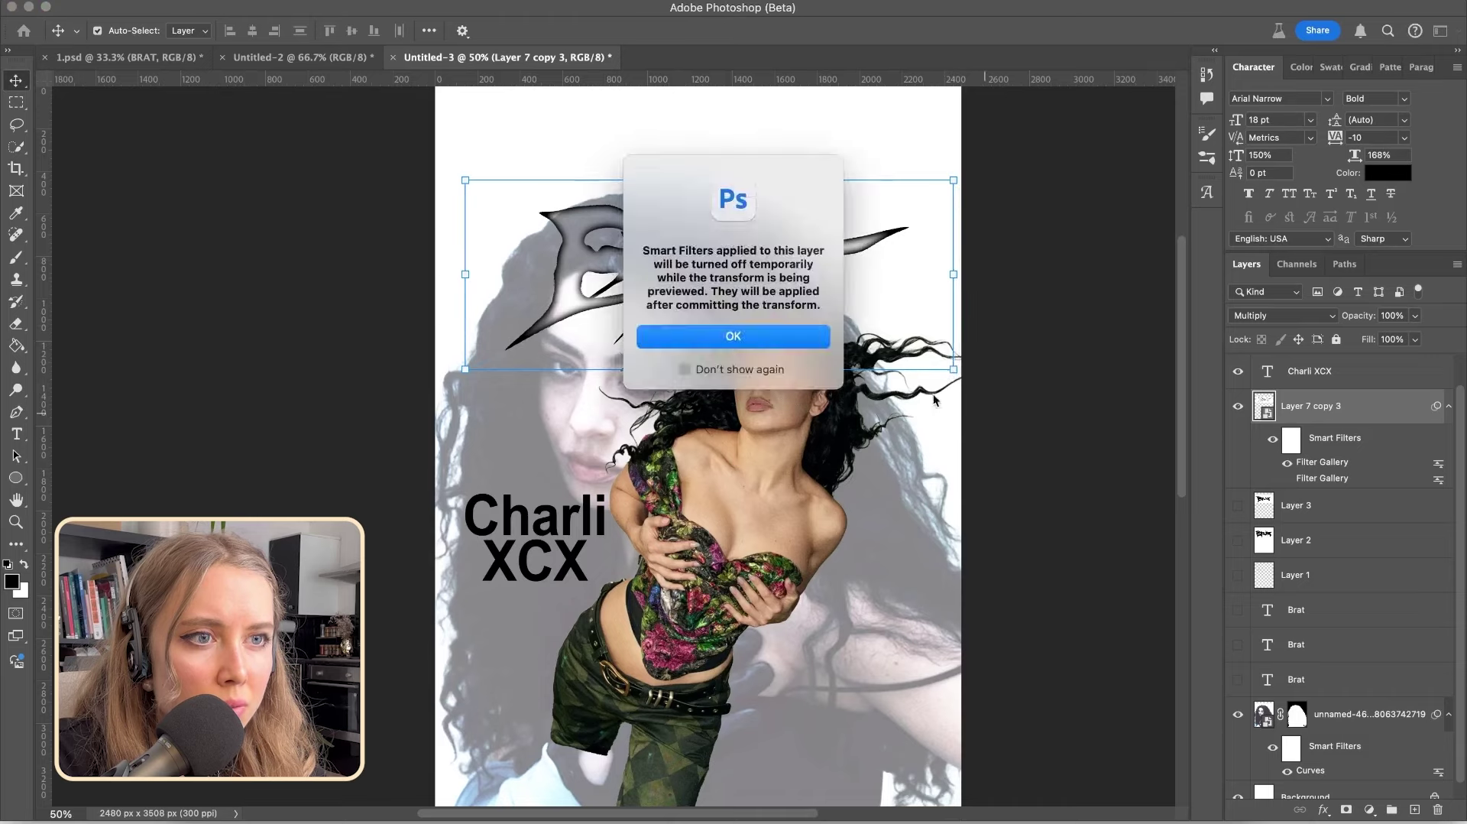
pyautogui.press('Return')
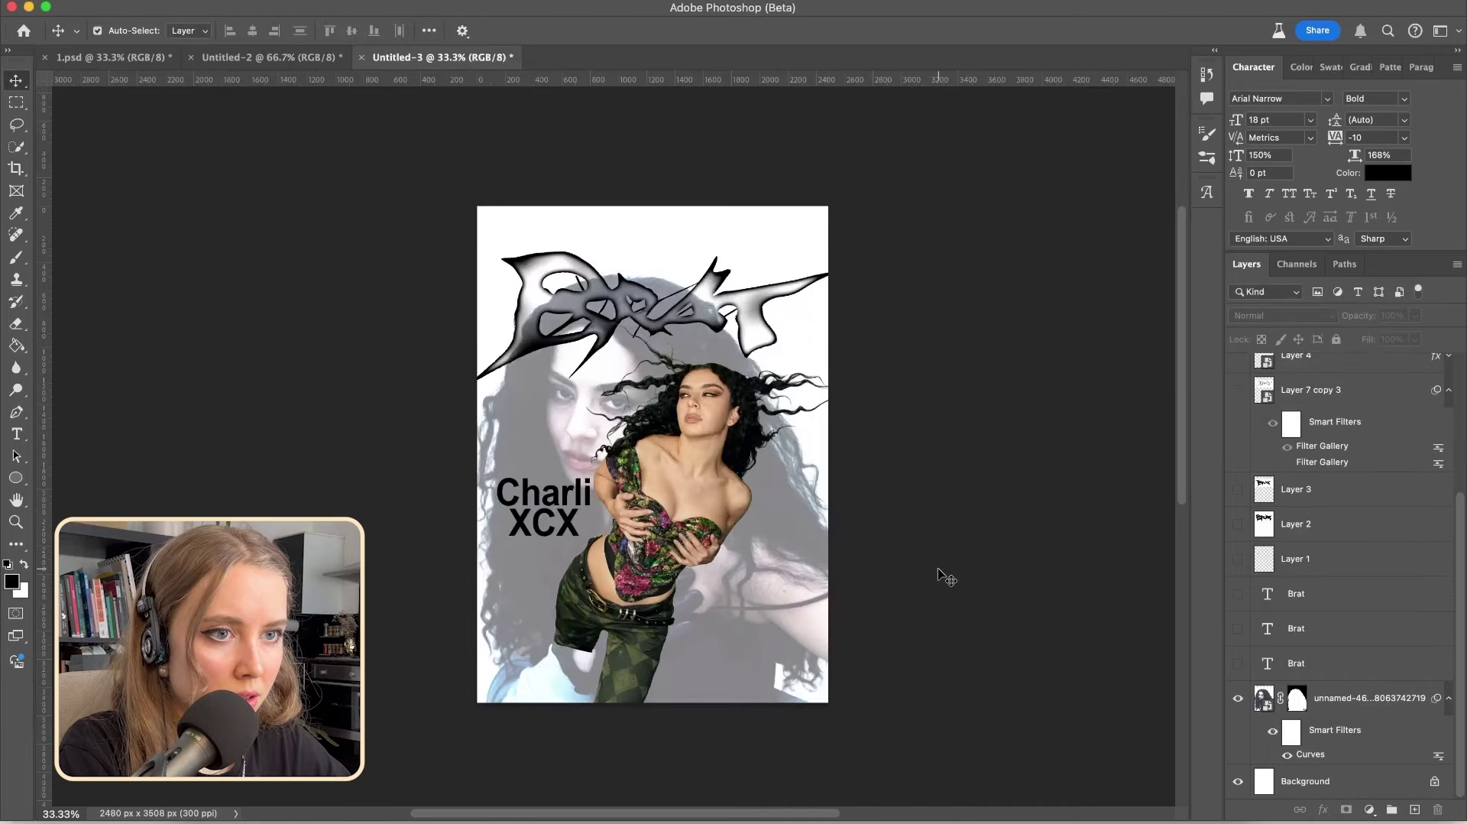
# Scale the Charli XCX text down to 34.4 pt and move it up beside the figure's hair
pyautogui.moveTo(545, 506); pyautogui.dragTo(540, 447)
pyautogui.press('Return')
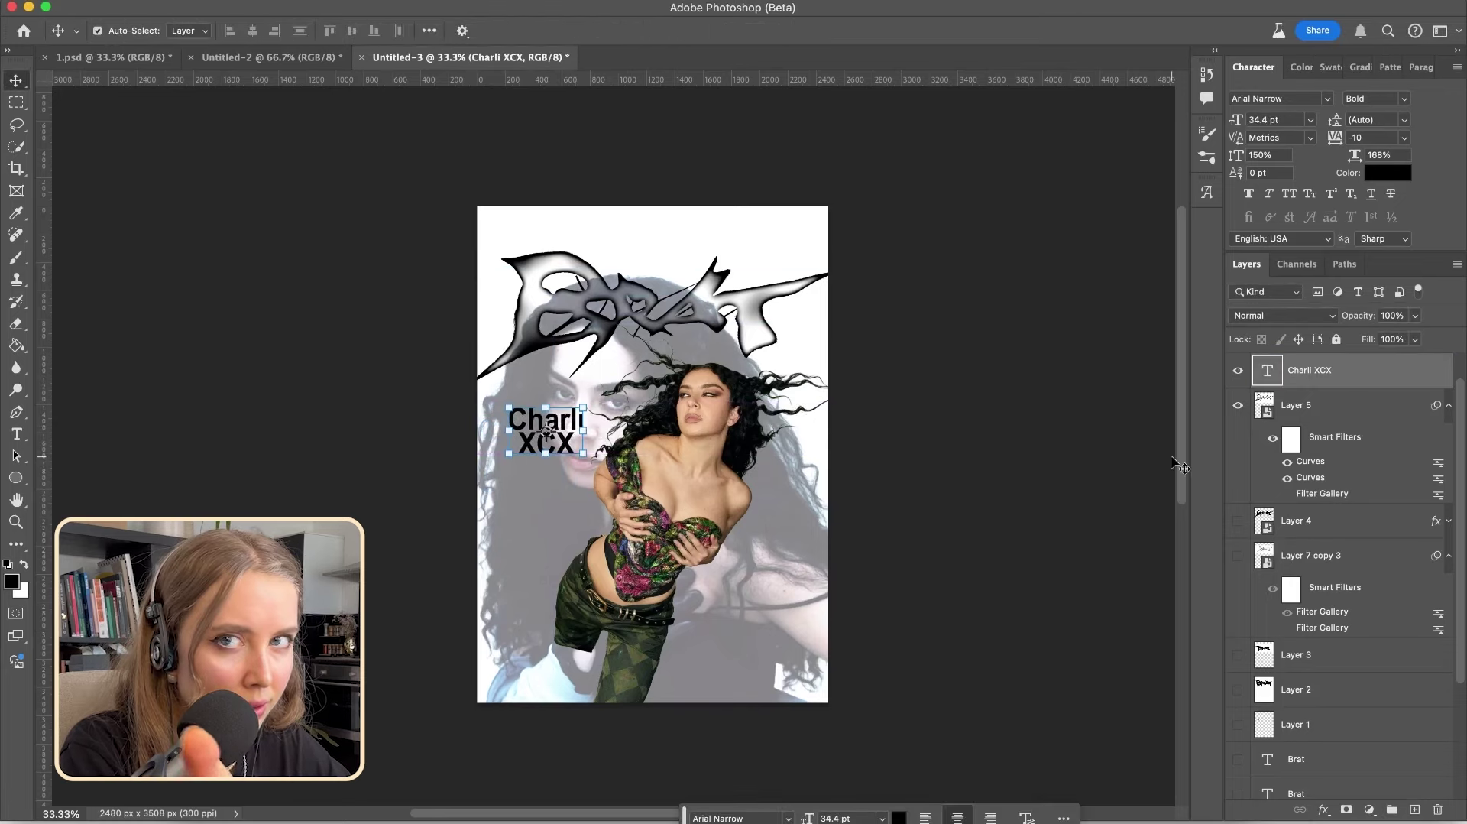
# Reorder the cut-out figure layer GQ_SUMMER_ONLINE_CHARLI_6 so it sits directly below Layer 1
pyautogui.scroll(-4, 1361, 640)
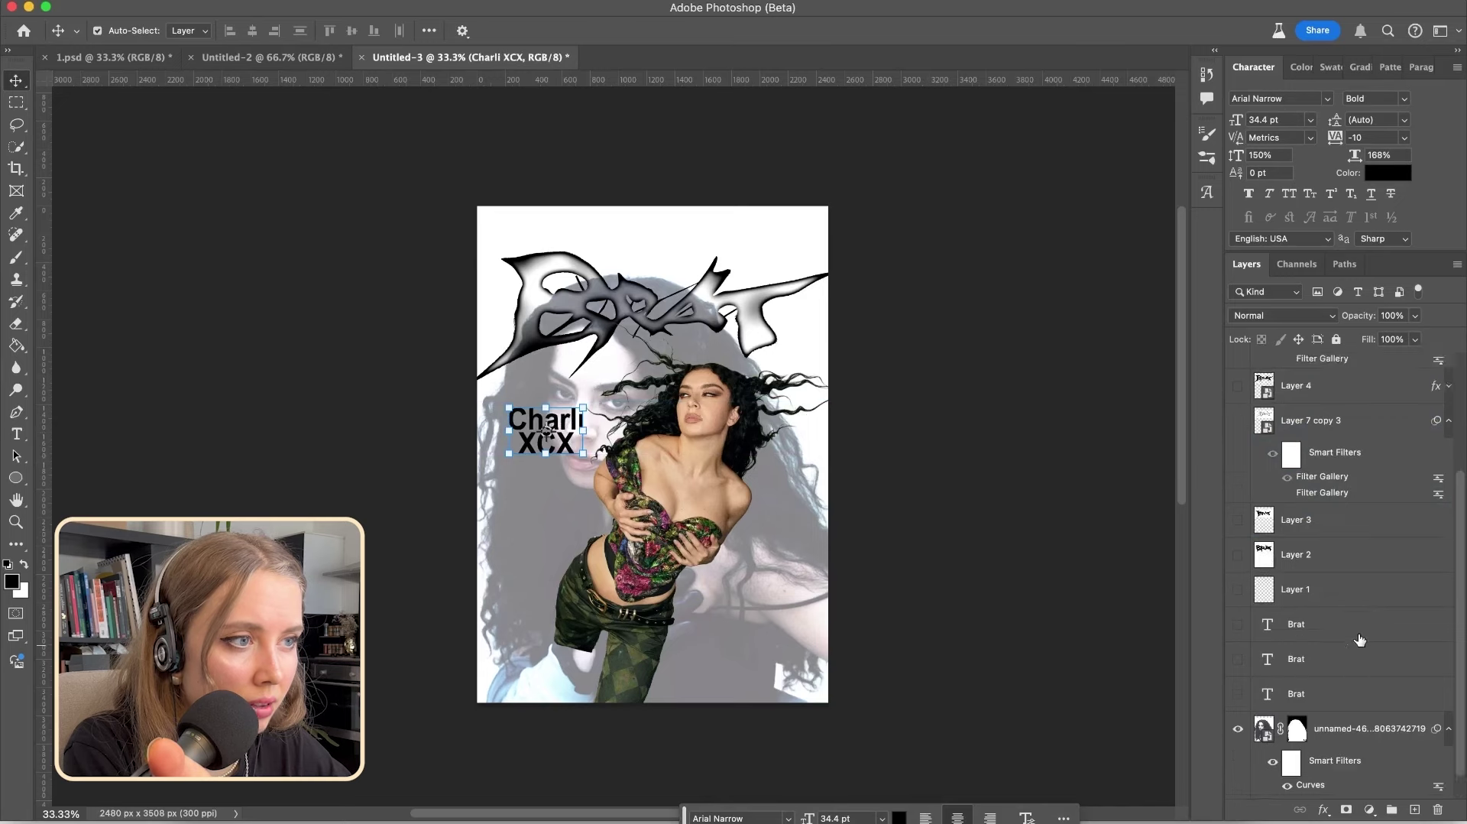
pyautogui.scroll(3, 1360, 639)
pyautogui.scroll(-1, 1343, 614)
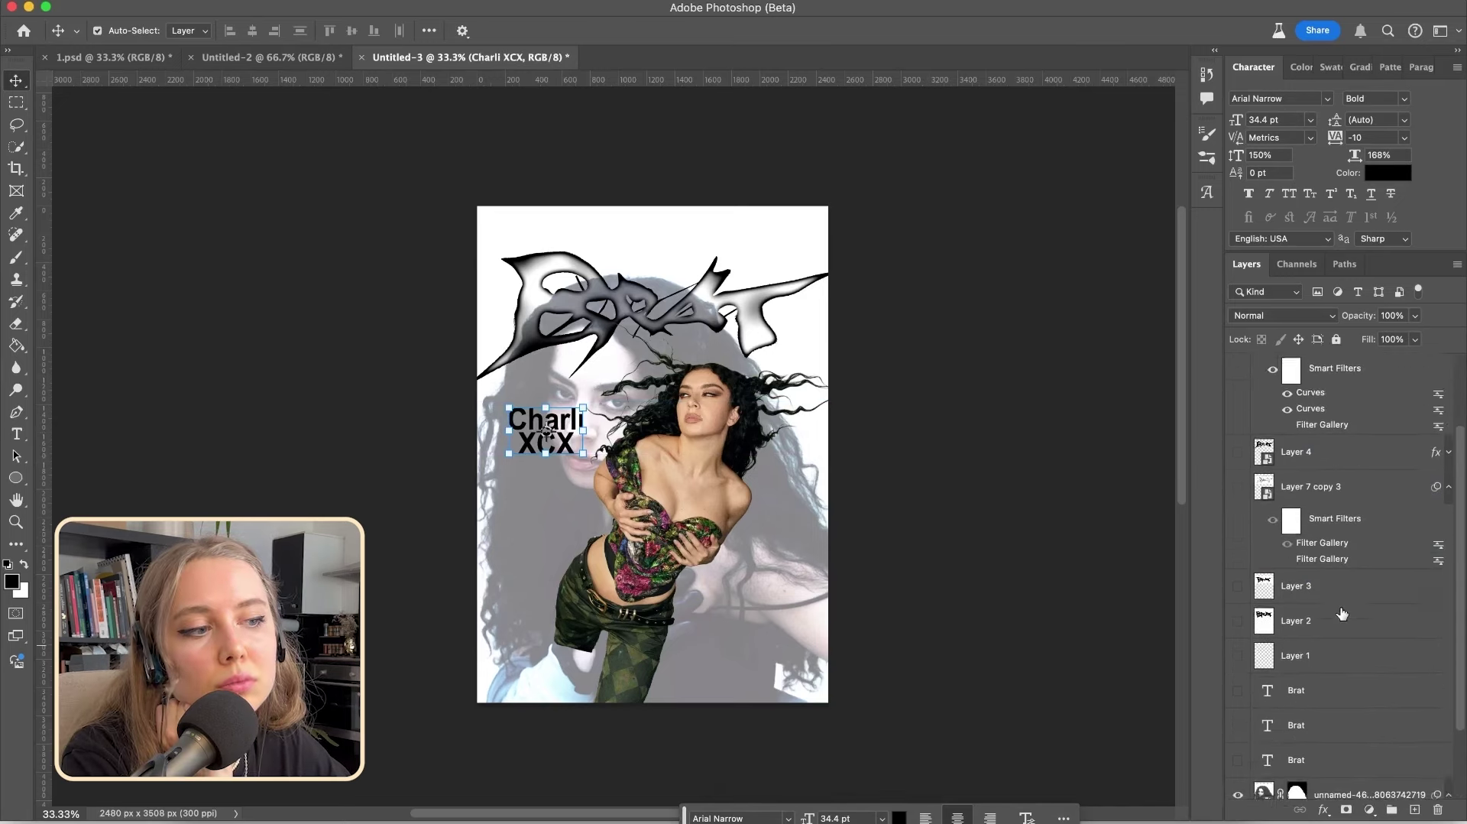
pyautogui.scroll(3, 1343, 614)
pyautogui.moveTo(1330, 405); pyautogui.dragTo(1323, 768)
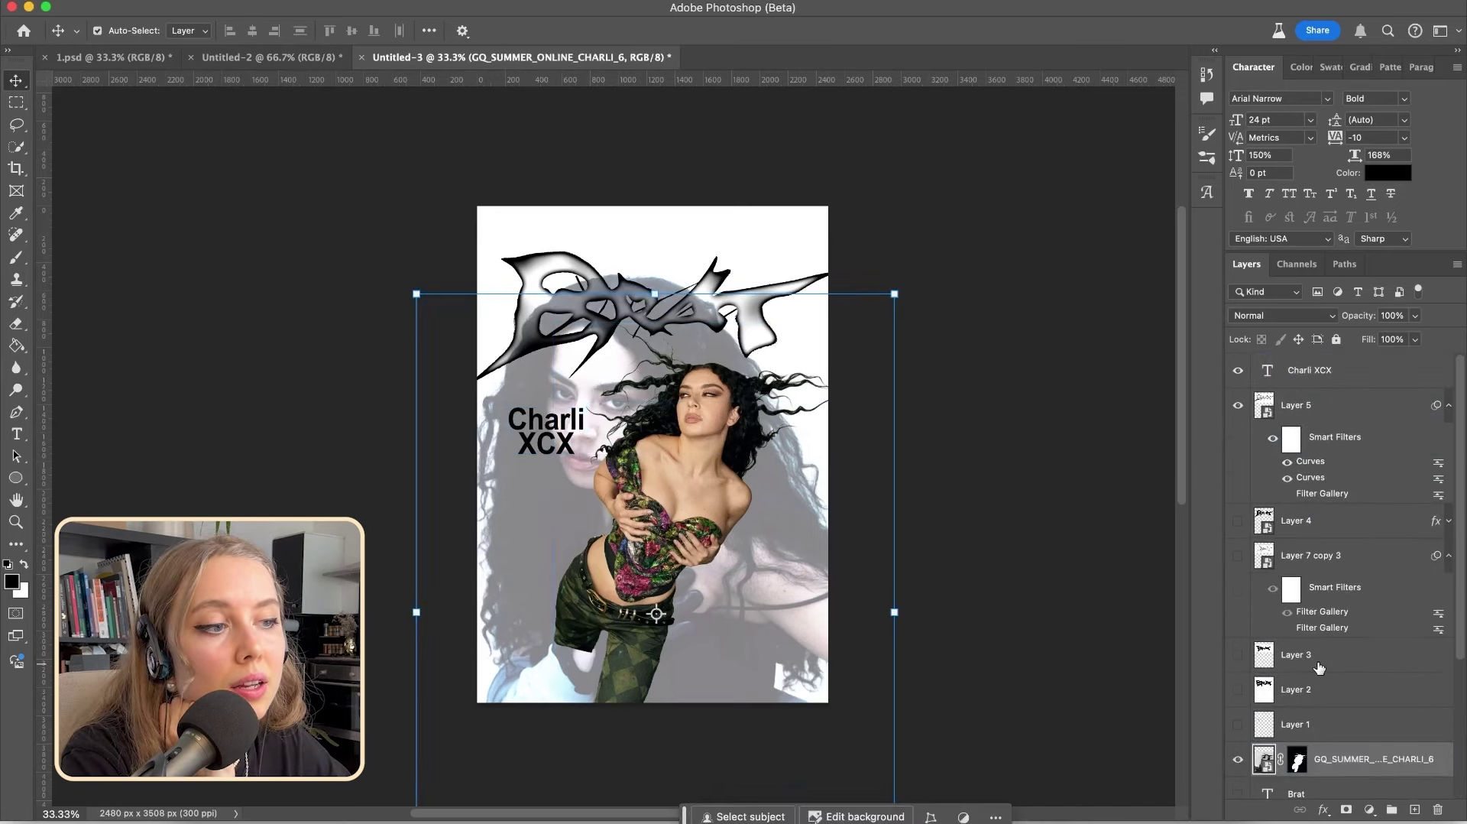
# Add a Gradient Map adjustment above the cut-out figure, move its black stop inward and add a middle stop at location 48
pyautogui.scroll(-3, 1320, 668)
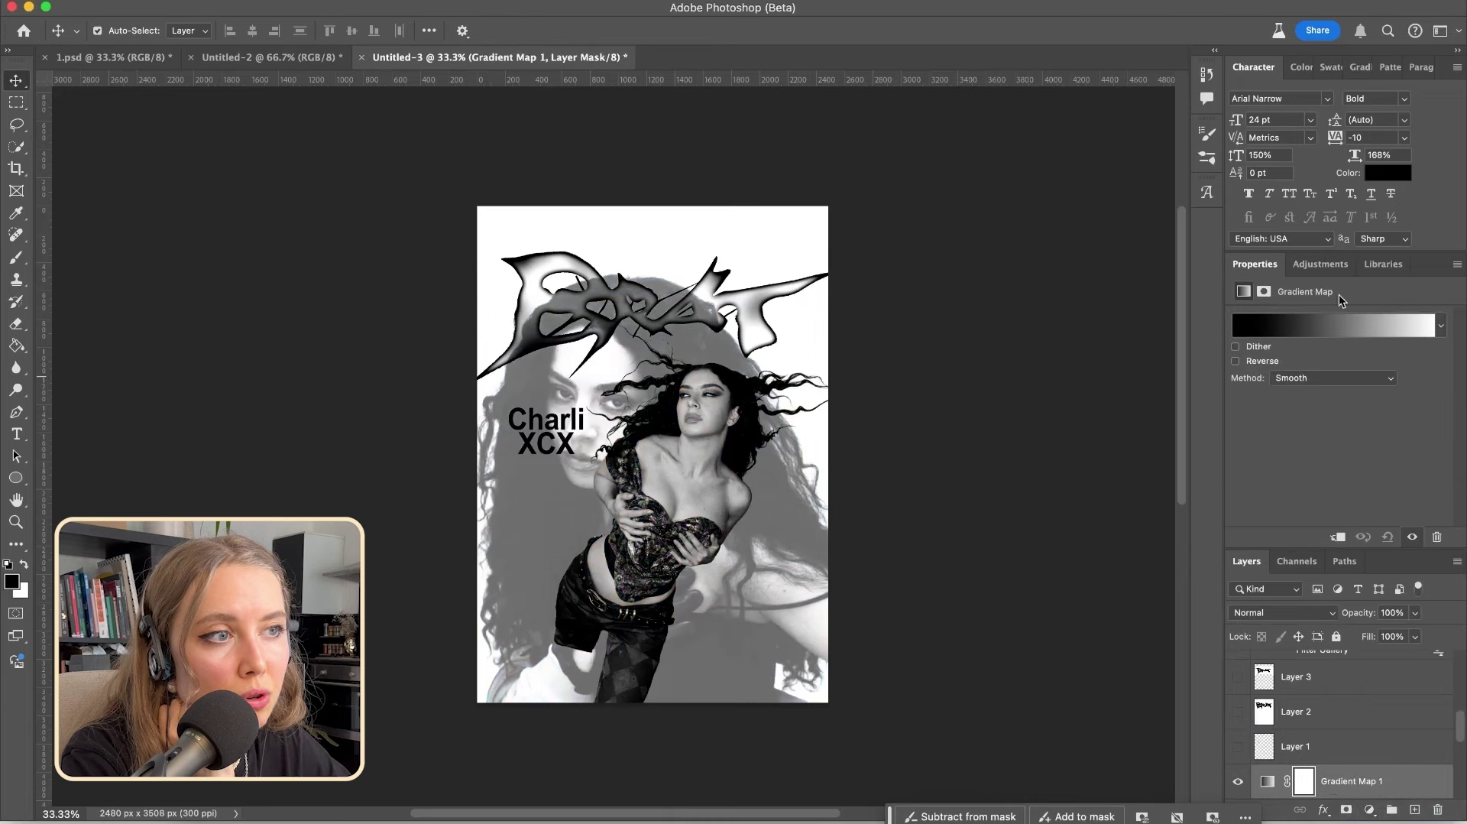
pyautogui.click(1337, 321)
pyautogui.moveTo(1070, 592); pyautogui.dragTo(1104, 593)
pyautogui.click(1229, 590)
# Set the gradient map's middle stop to a bright green
pyautogui.doubleClick(1229, 591)
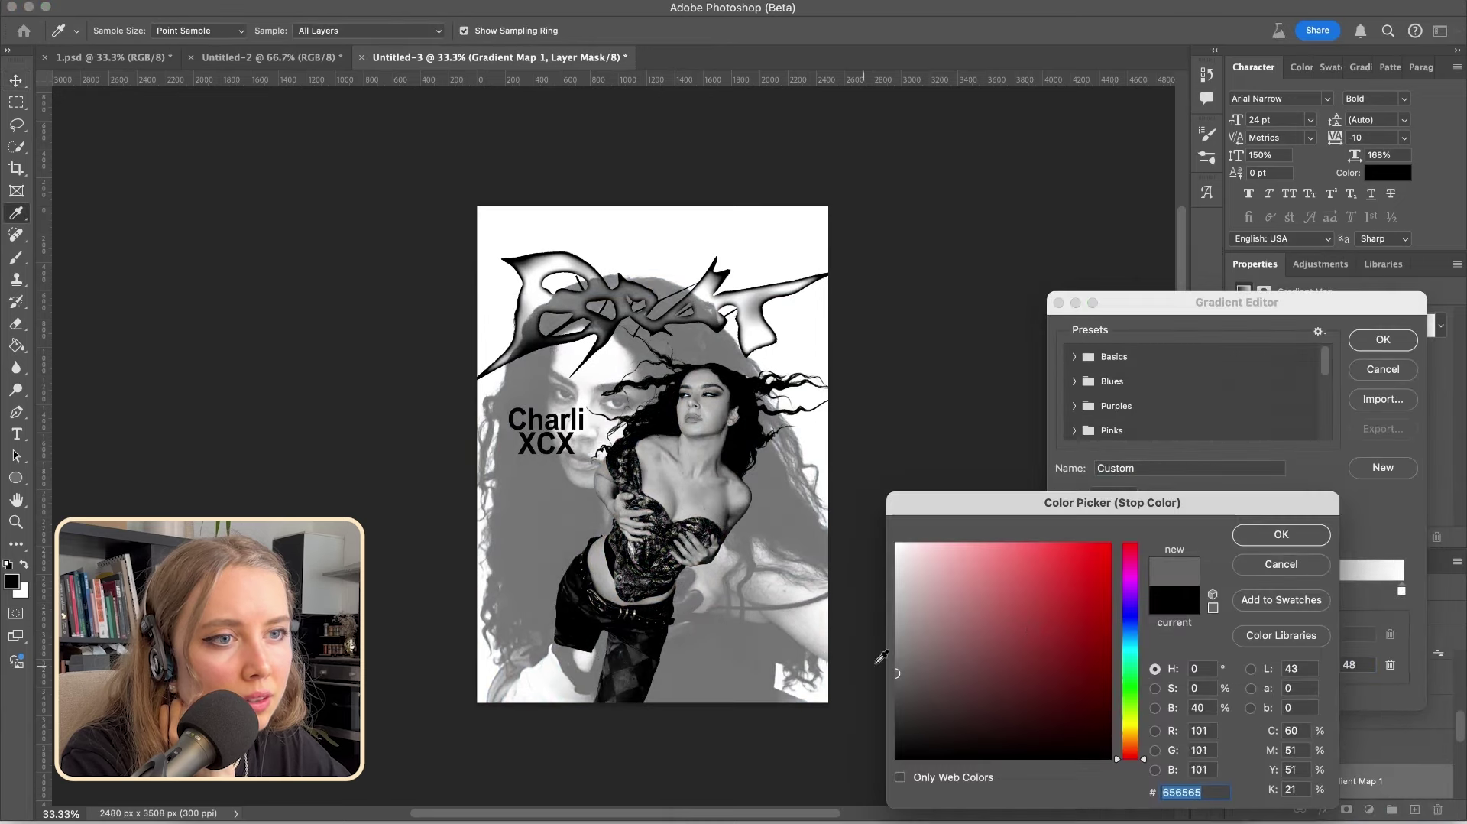
pyautogui.click(1131, 683)
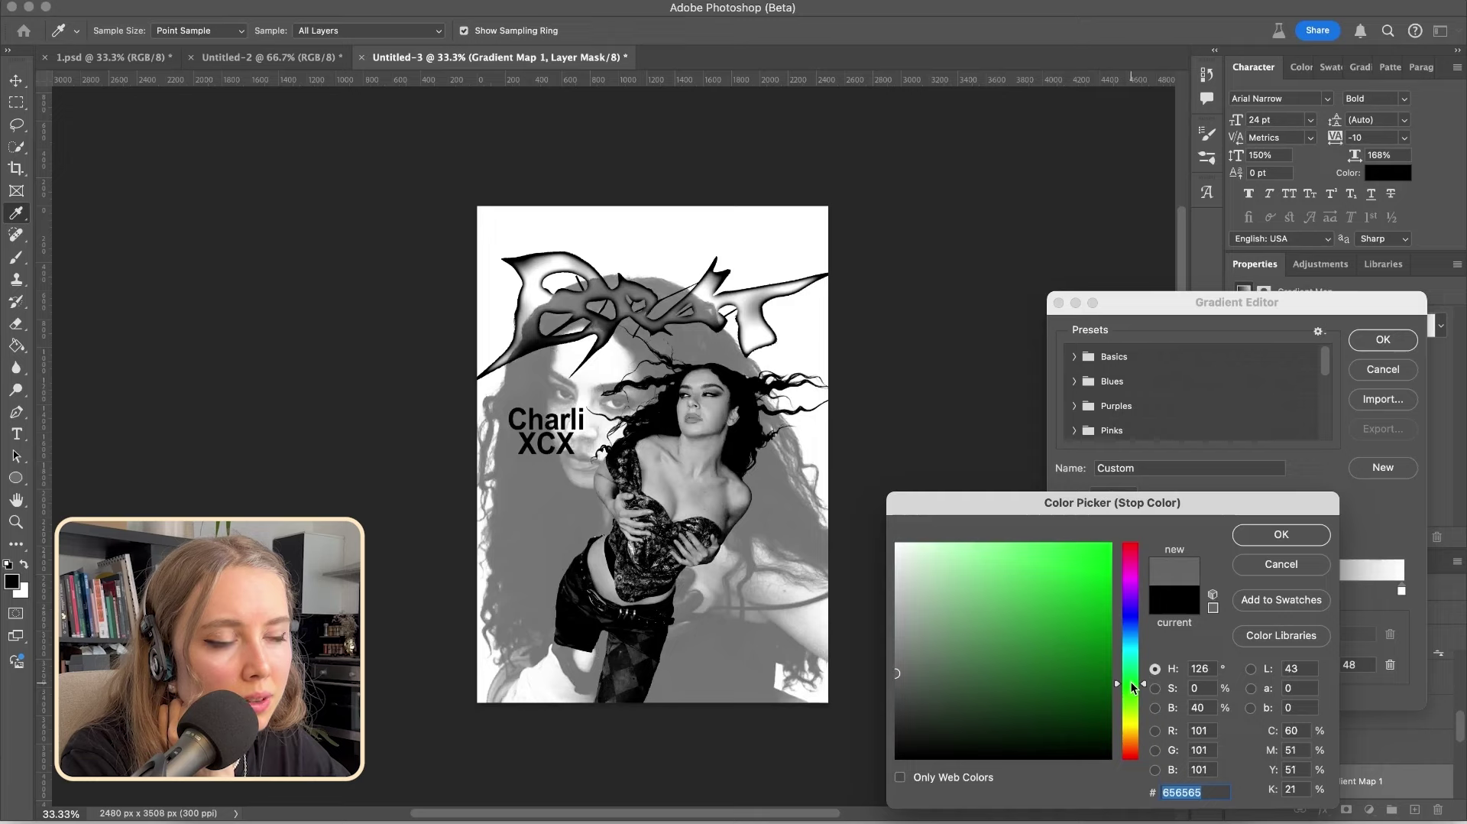
pyautogui.click(1134, 670)
pyautogui.moveTo(1017, 603); pyautogui.dragTo(1049, 538)
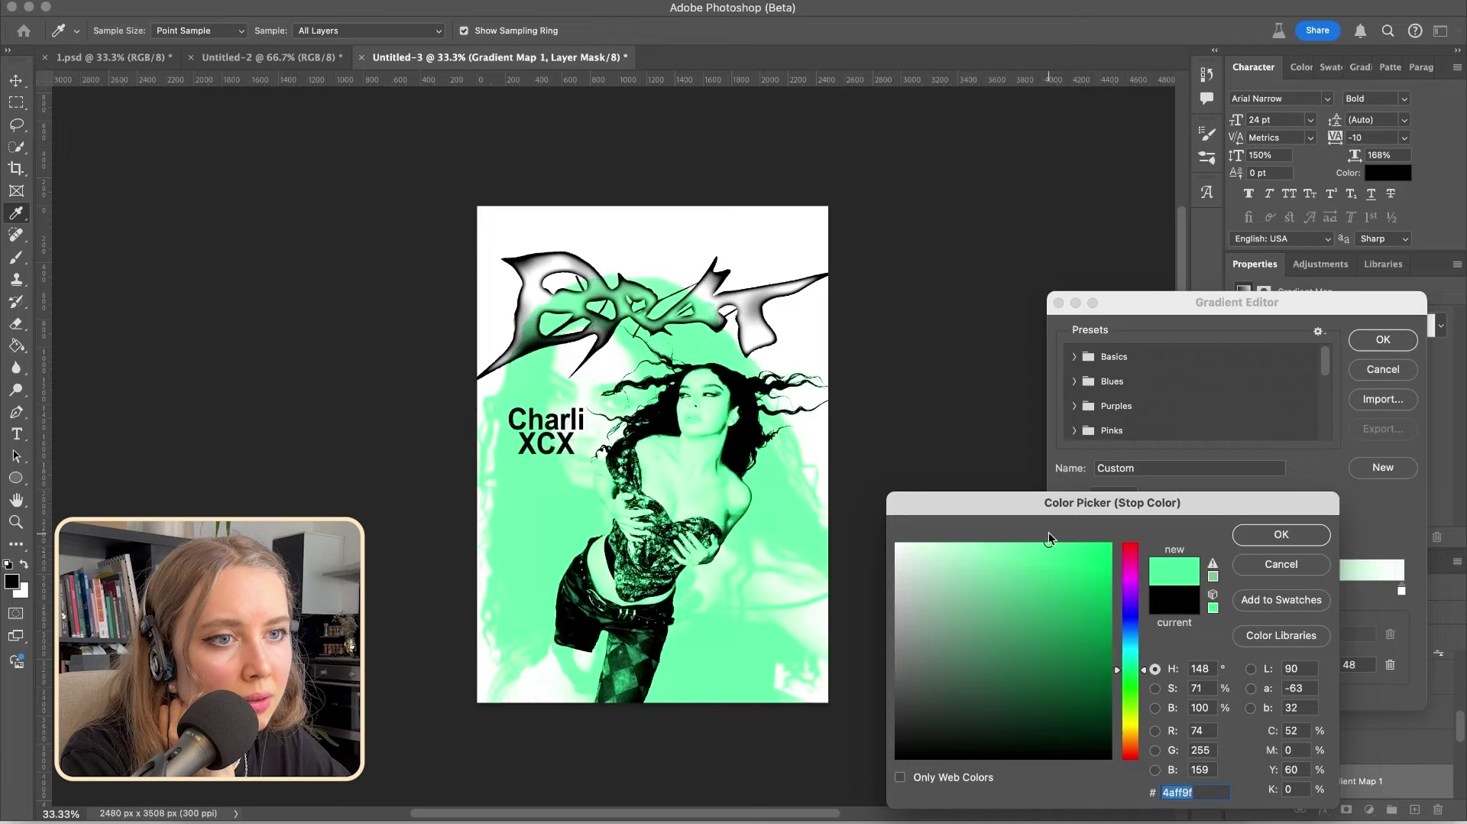
pyautogui.click(1131, 688)
pyautogui.click(1042, 572)
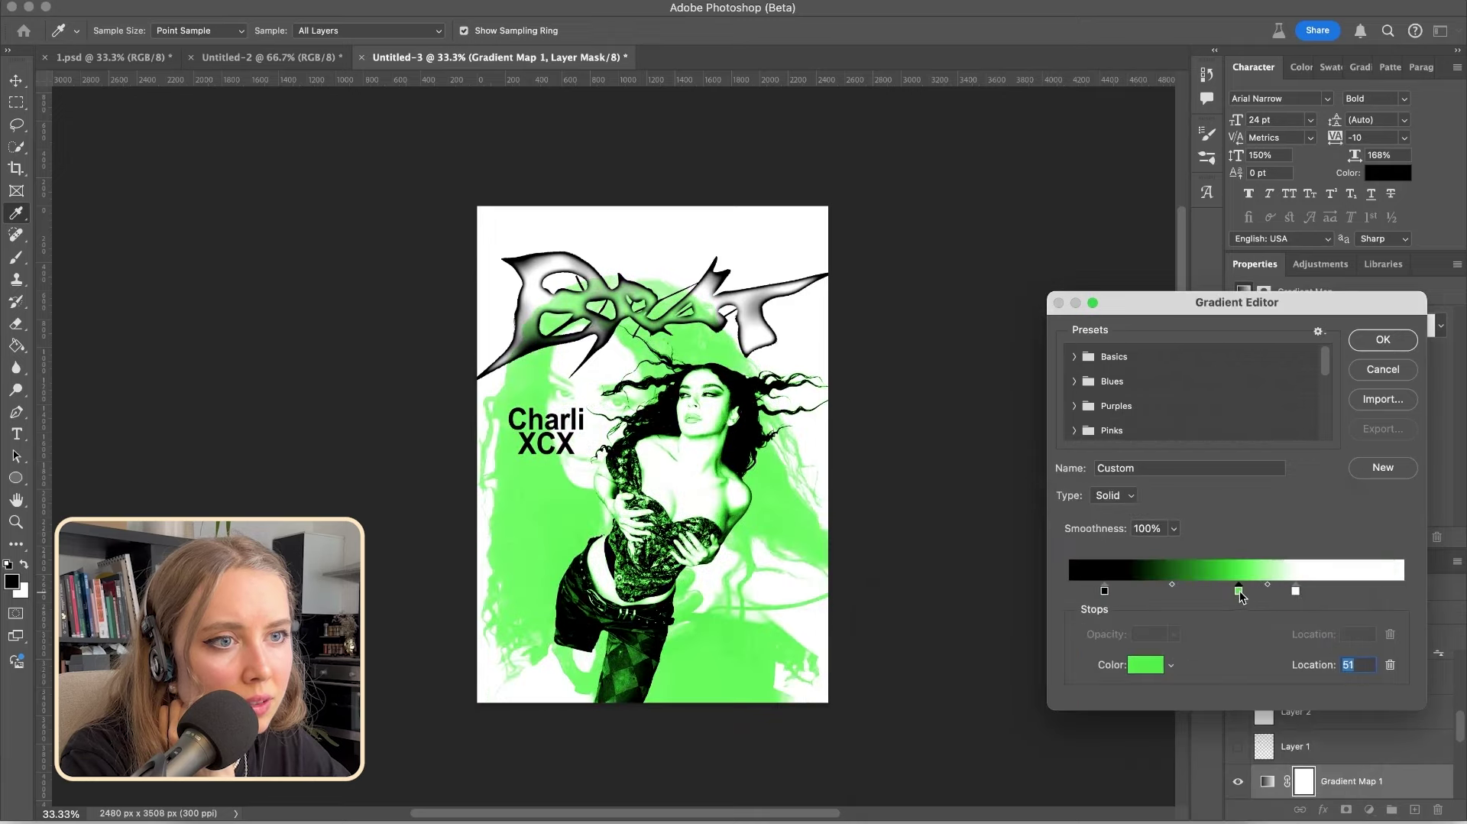
# Reposition the gradient stops, placing green at location 61, shifting black closer to it and moving white farther toward the light end
pyautogui.moveTo(1238, 590); pyautogui.dragTo(1224, 591)
pyautogui.moveTo(1104, 591); pyautogui.dragTo(1165, 600)
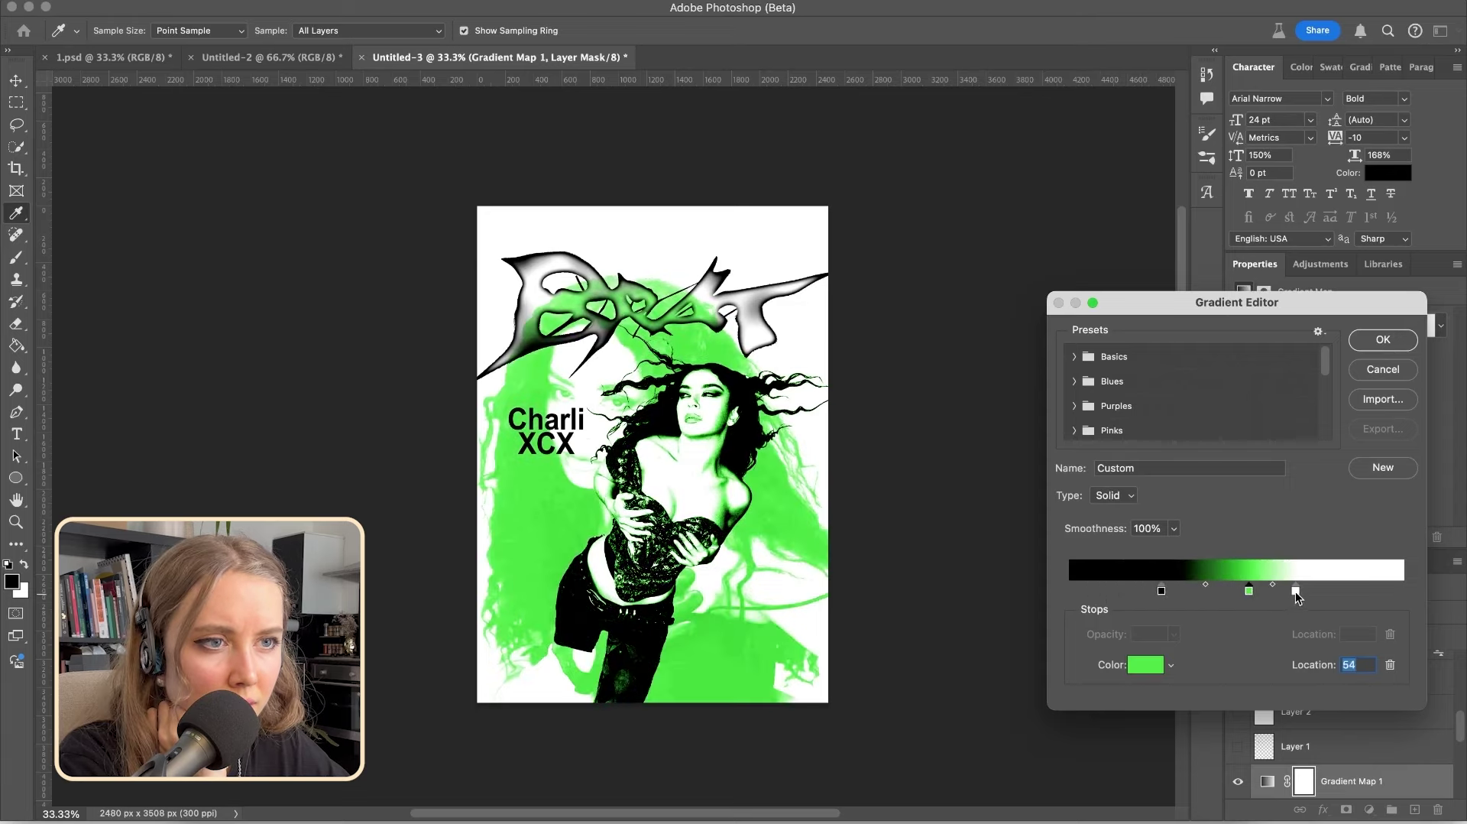
pyautogui.moveTo(1295, 590); pyautogui.dragTo(1332, 592)
pyautogui.moveTo(1224, 591); pyautogui.dragTo(1272, 593)
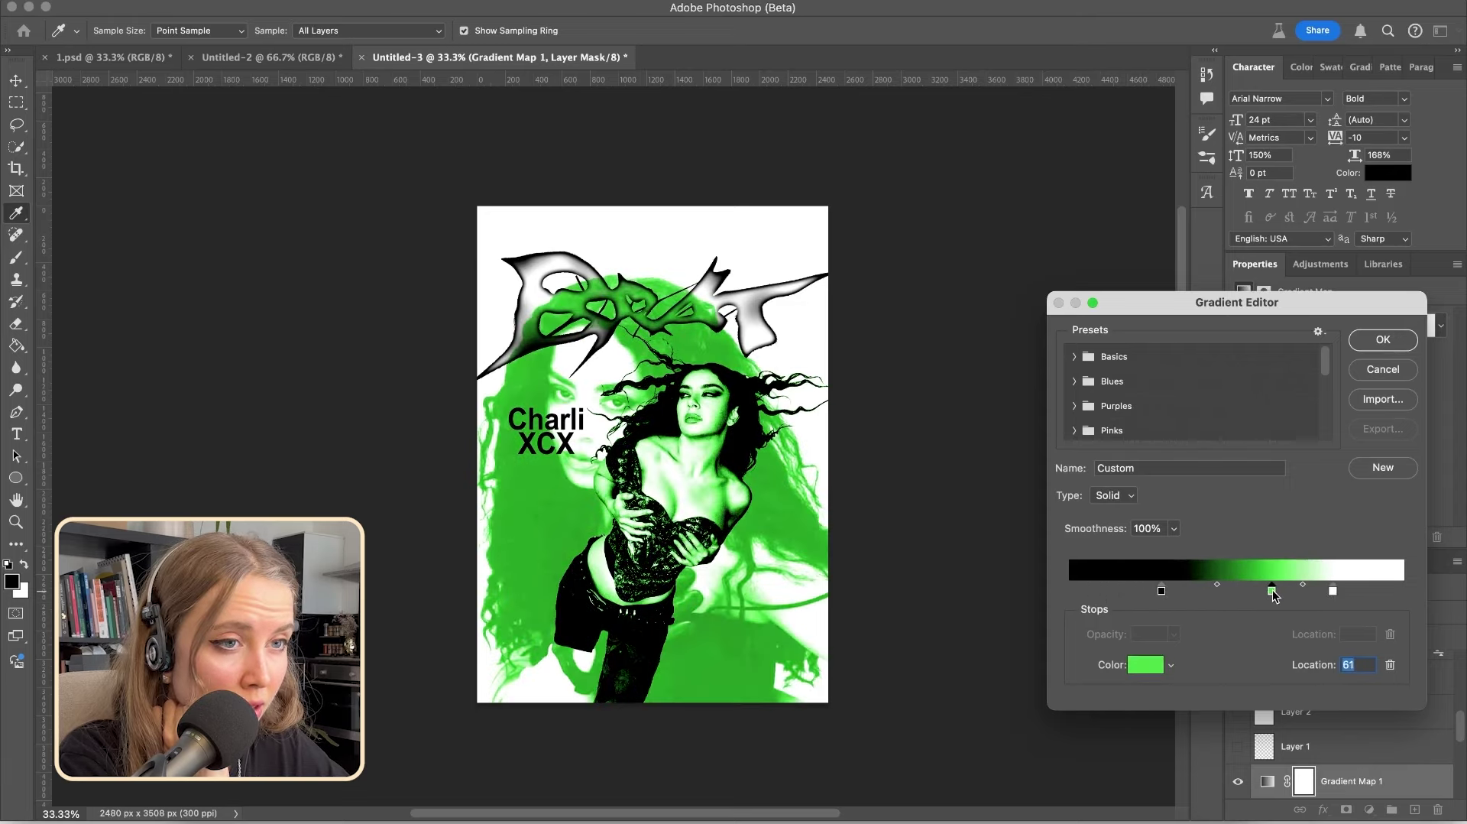
pyautogui.moveTo(1163, 591); pyautogui.dragTo(1174, 589)
# Change the green stop to #75f872, then readjust the green and black stops to lighten the poster's tones and apply the gradient
pyautogui.doubleClick(1272, 591)
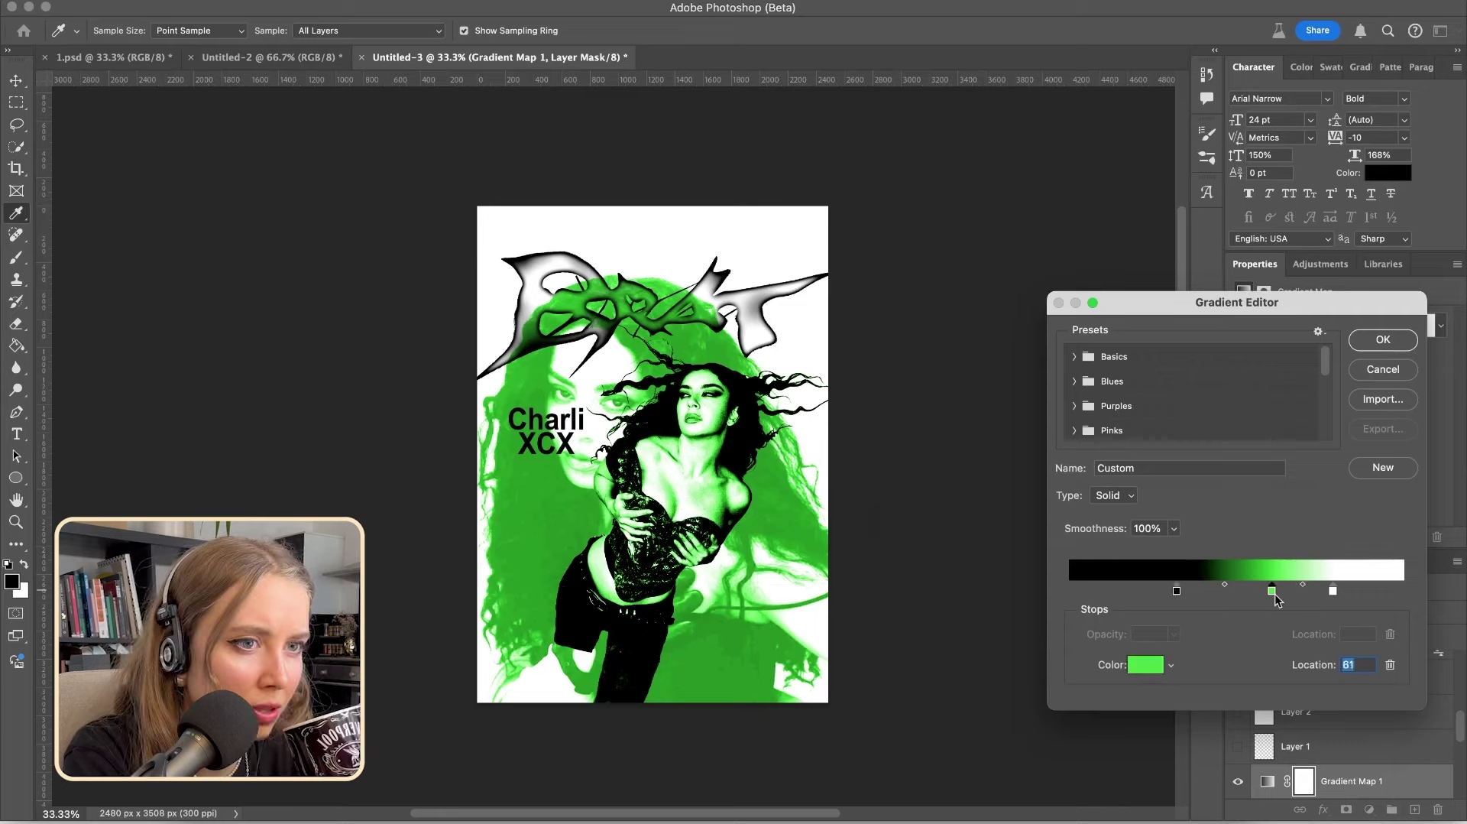
pyautogui.moveTo(988, 593); pyautogui.dragTo(1013, 551)
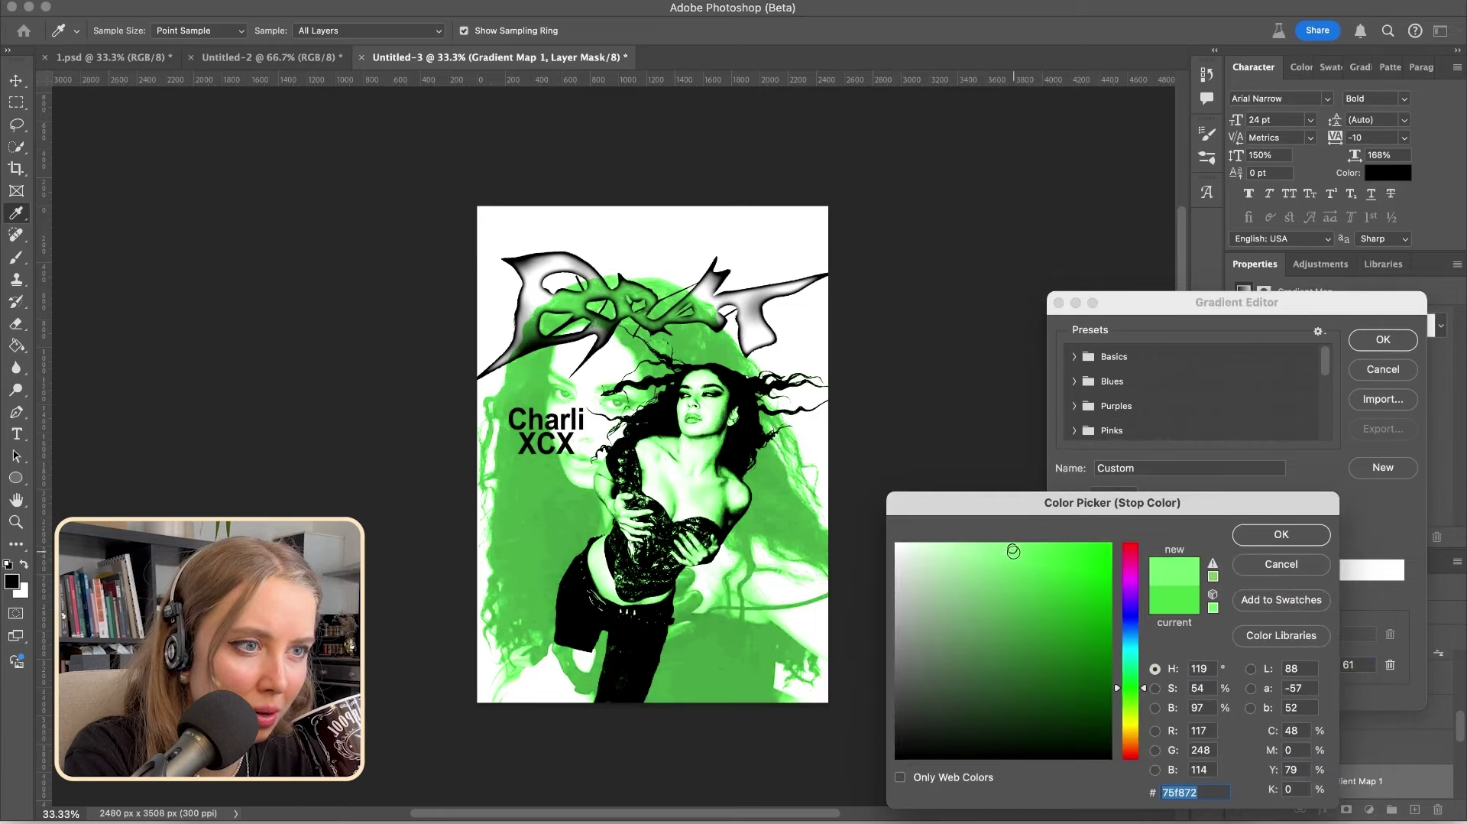
pyautogui.press('Return')
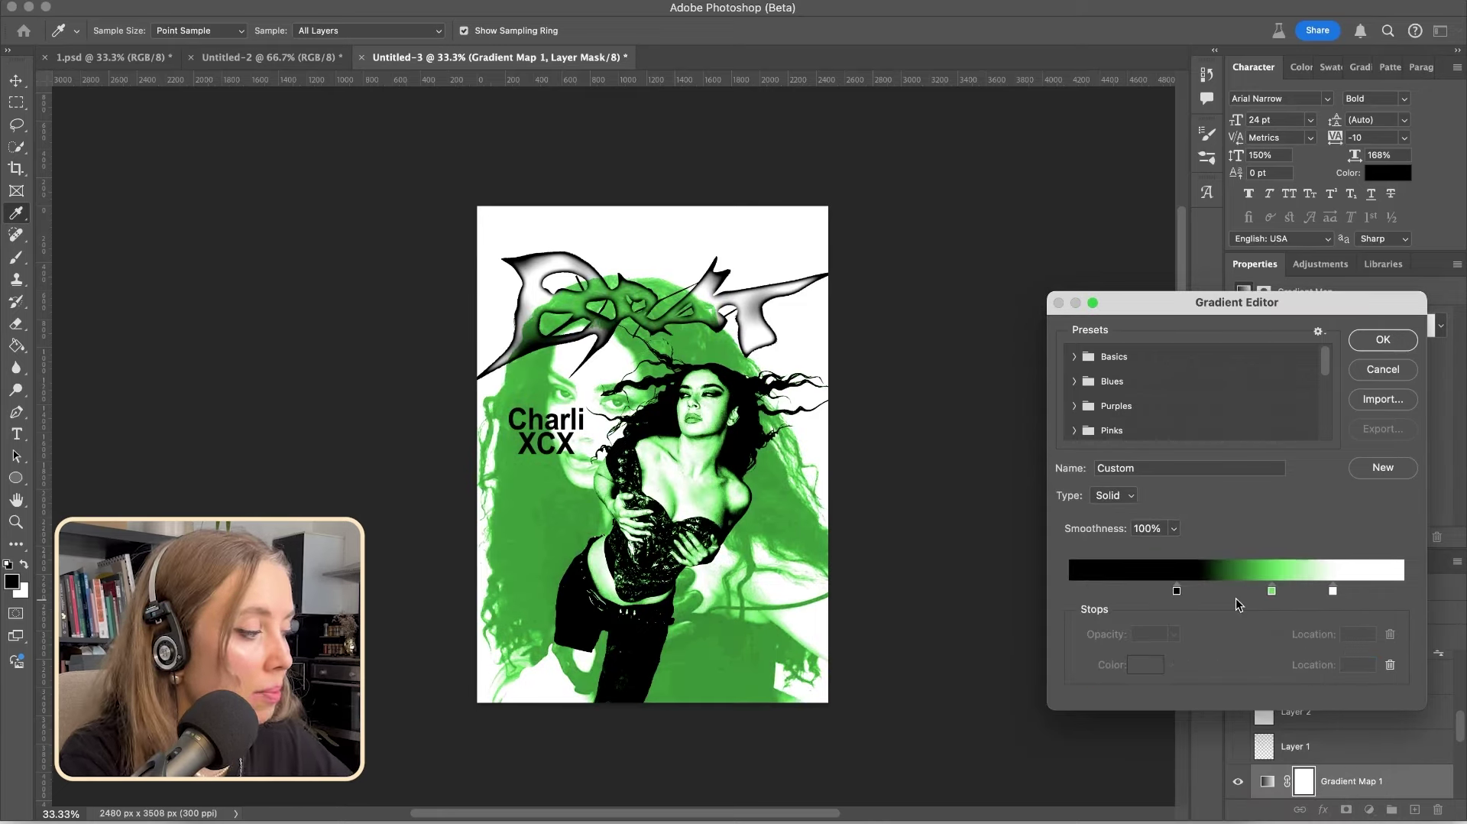
pyautogui.moveTo(1264, 588); pyautogui.dragTo(1309, 595)
pyautogui.moveTo(1177, 590); pyautogui.dragTo(1127, 593)
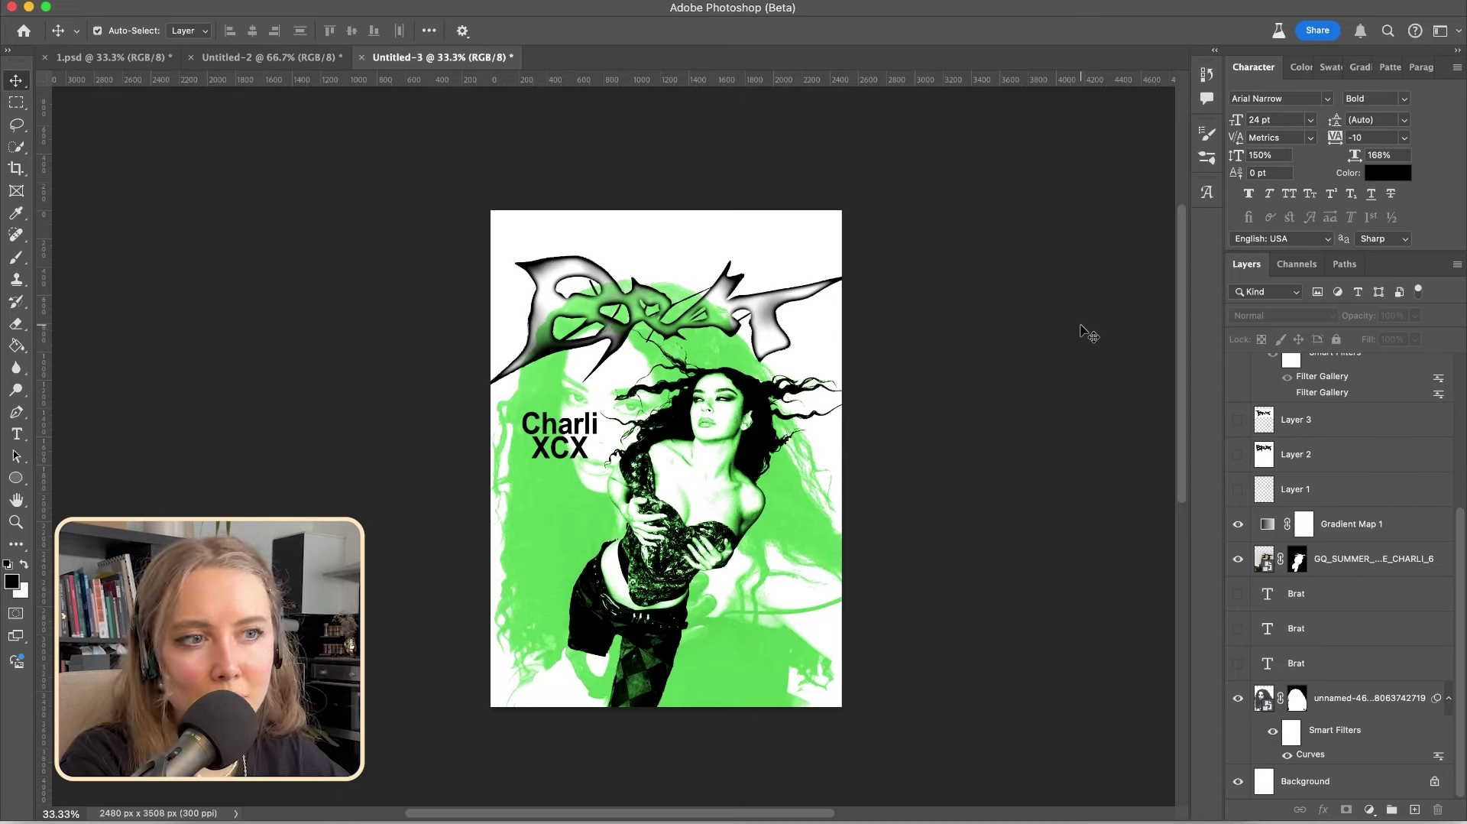
# Paste the copied figure as a new layer below the gradient map and apply Motion Blur with angle 0 and distance 72 pixels
pyautogui.press('cmd+v')
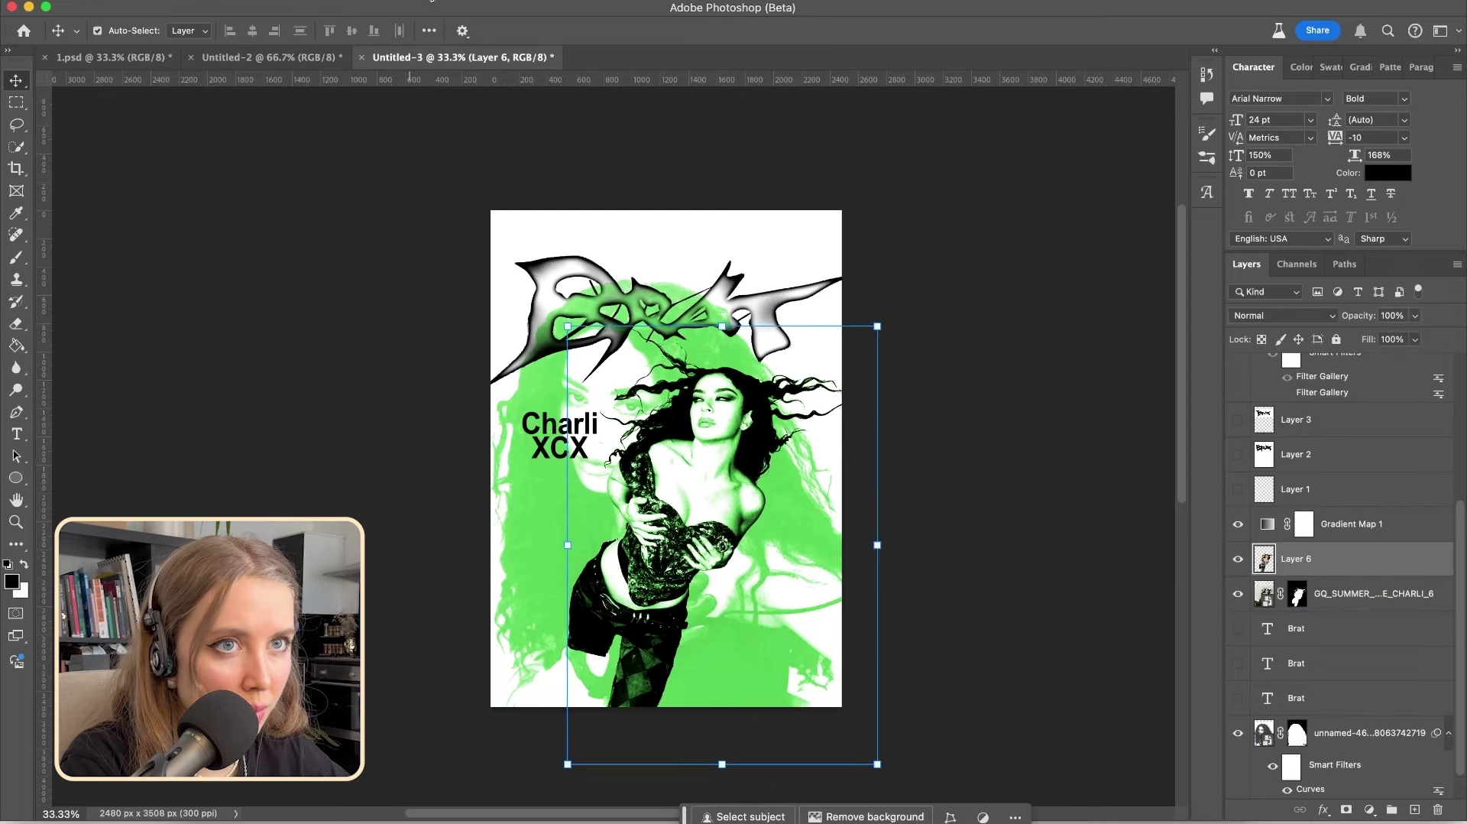
pyautogui.click(417, 2)
pyautogui.moveTo(487, 277)
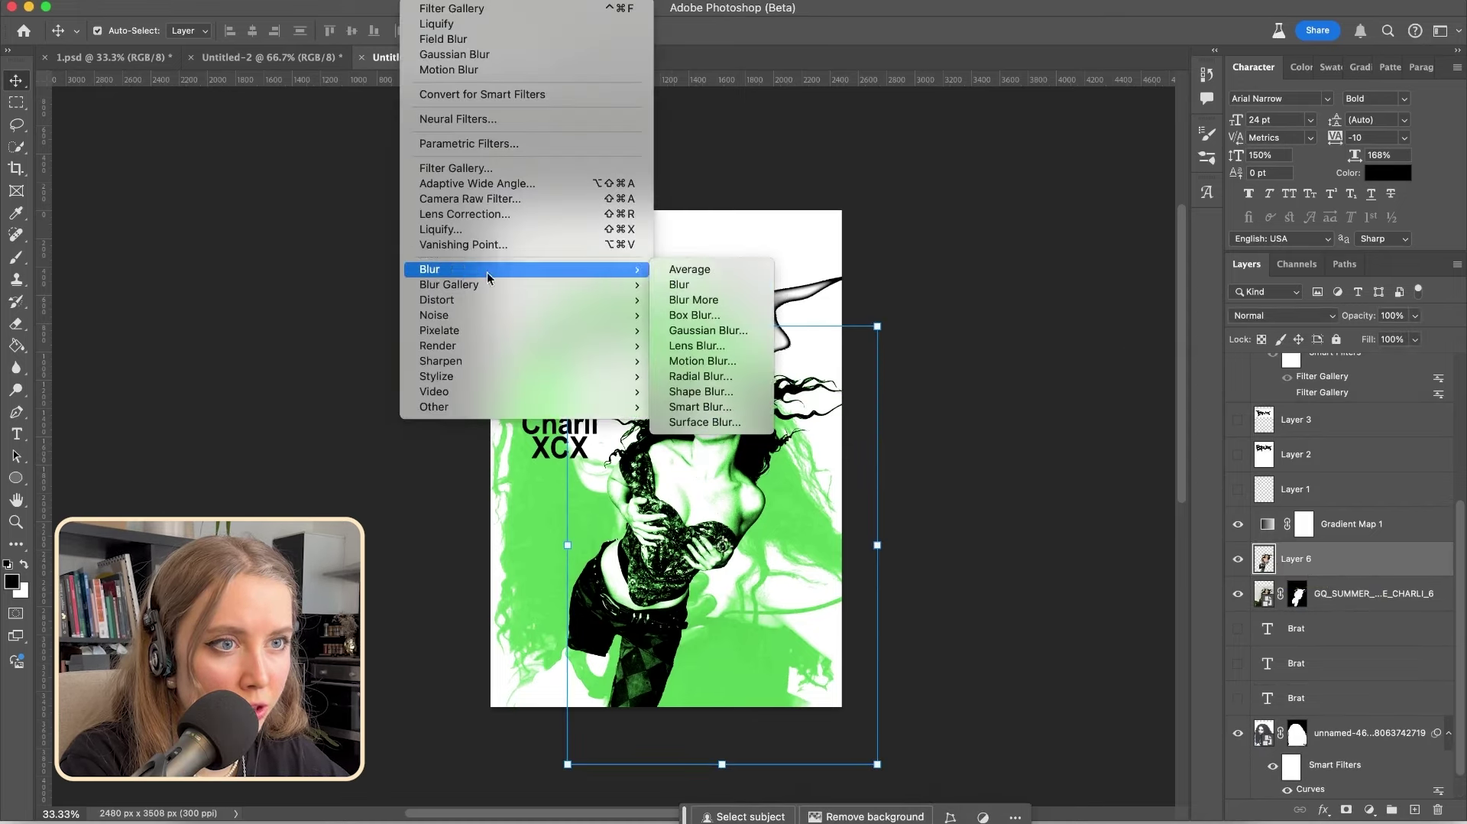
pyautogui.click(702, 361)
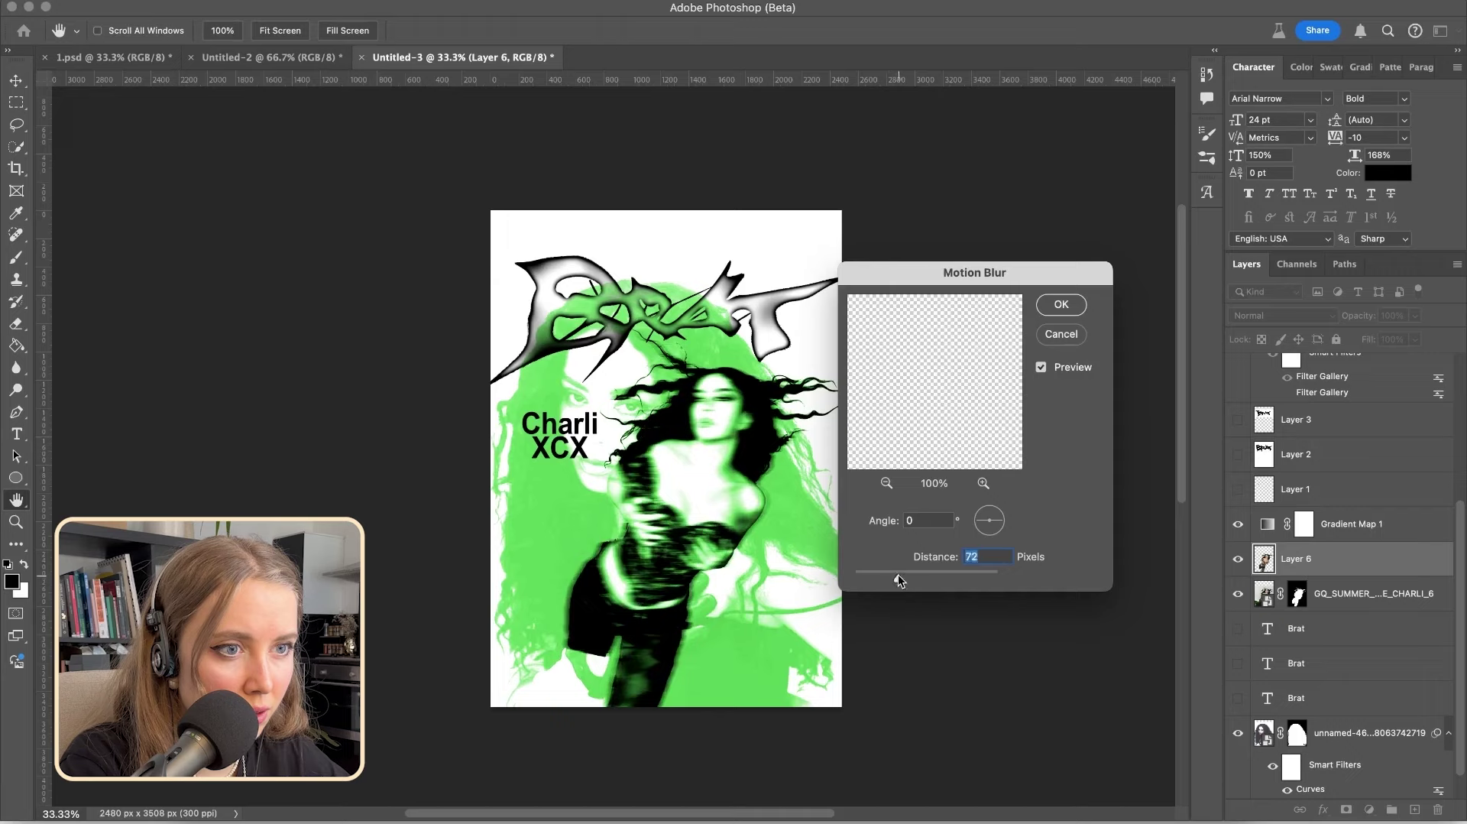
pyautogui.click(1076, 310)
# Set the blurred Layer 6 to the Lighten blend mode and slightly adjust its left edge with Free Transform
pyautogui.click(1284, 315)
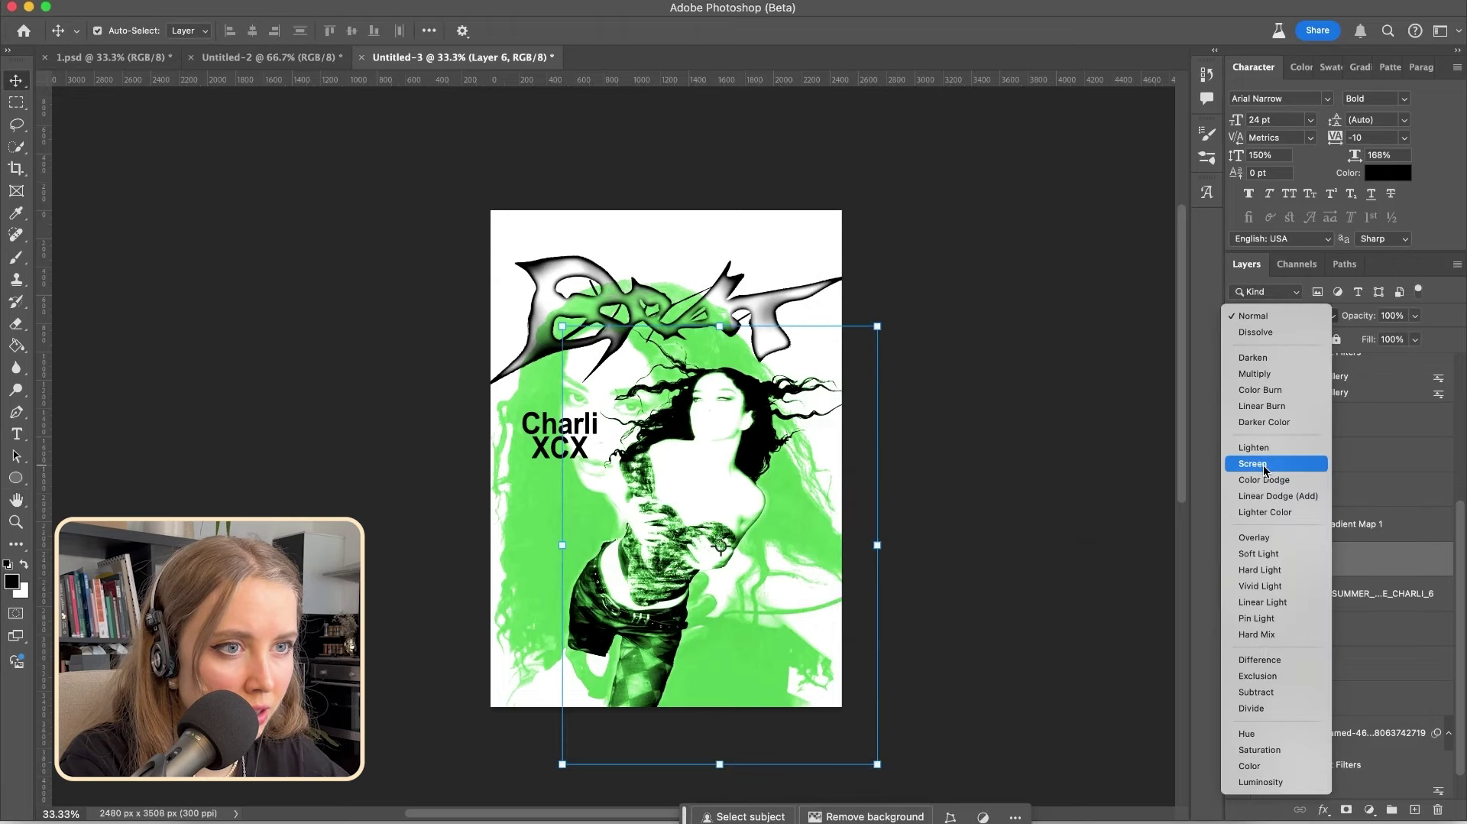
pyautogui.click(1271, 448)
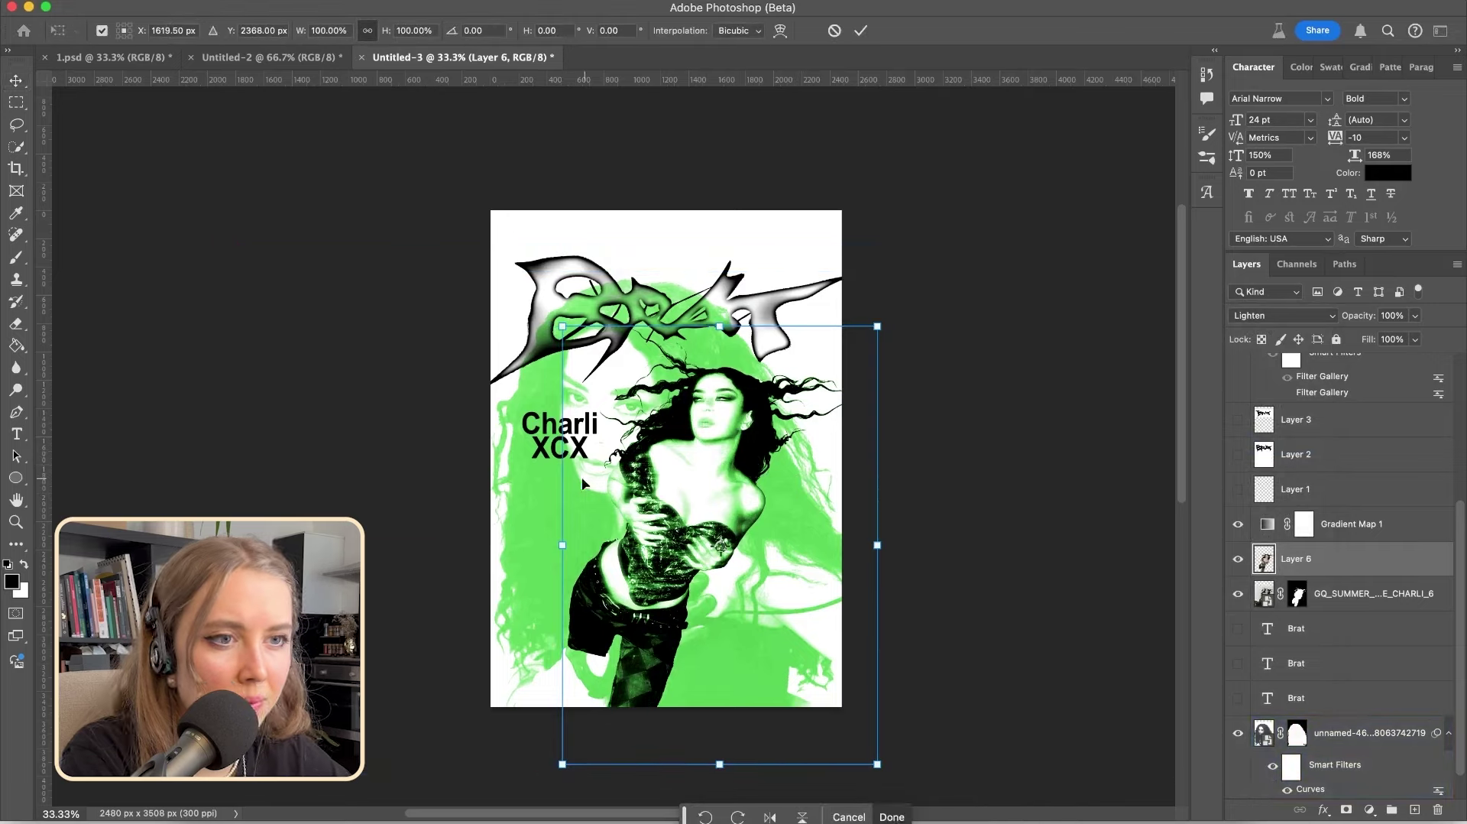
pyautogui.moveTo(563, 545)
pyautogui.mouseDown()
pyautogui.moveTo(495, 547)
pyautogui.moveTo(569, 539)
pyautogui.mouseUp()
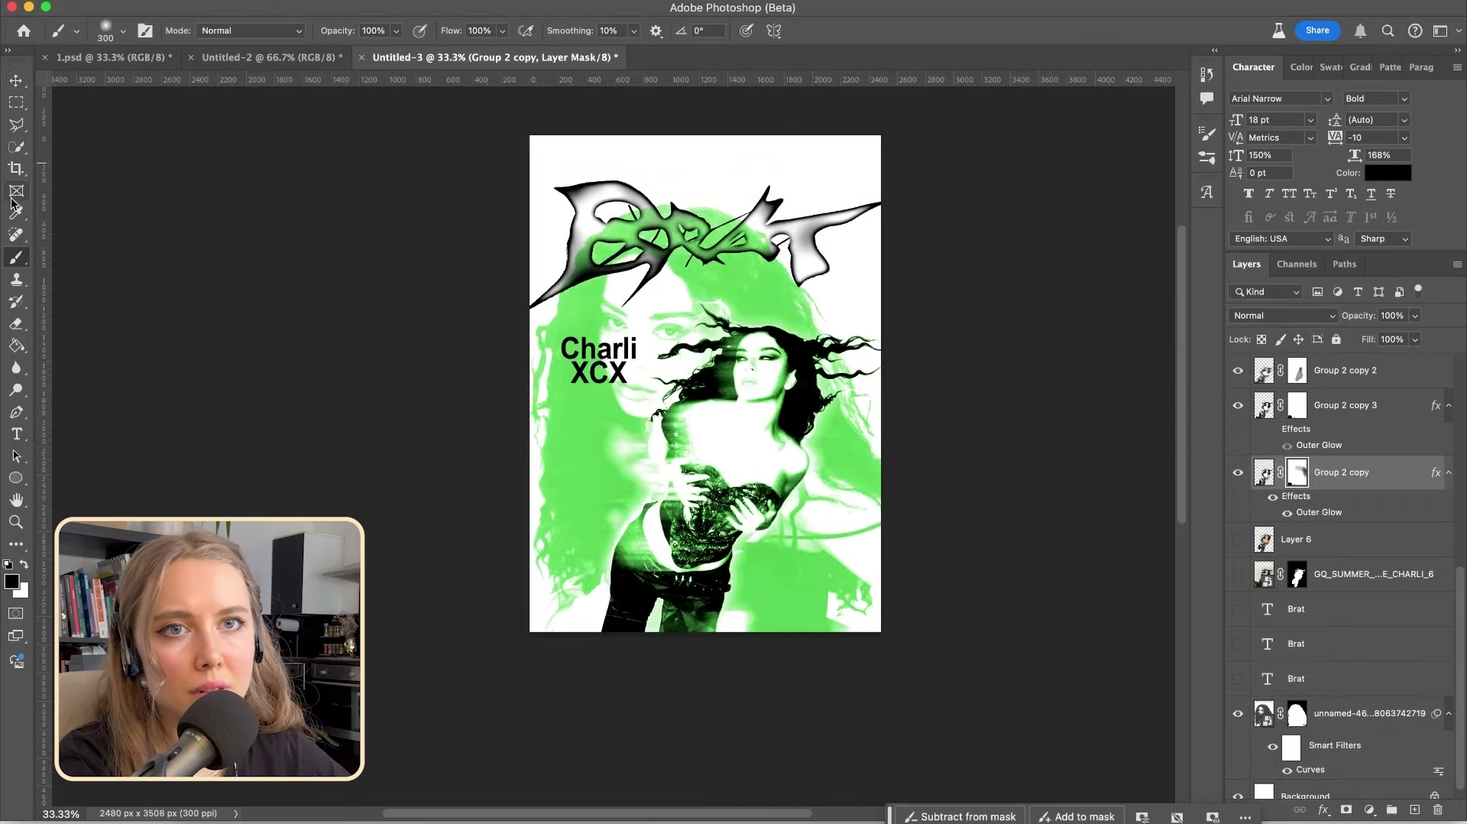
# Switch to the Move tool and hide the large background portrait layer behind the figure
pyautogui.press('v')
pyautogui.click(868, 499)
pyautogui.hscroll(-1, 868, 499)
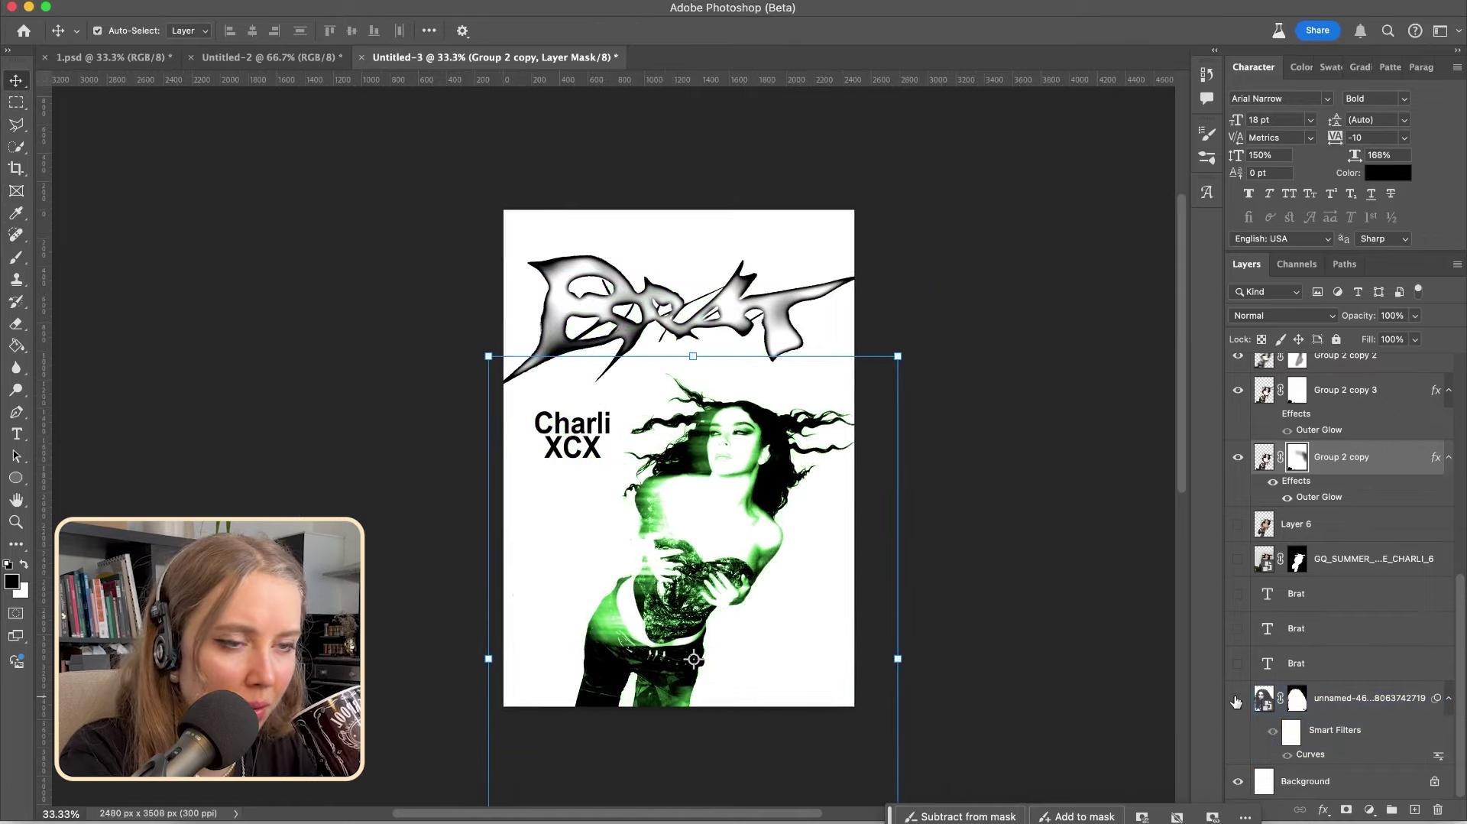
# Show the large background portrait layer behind the figure again
pyautogui.click(1237, 700)
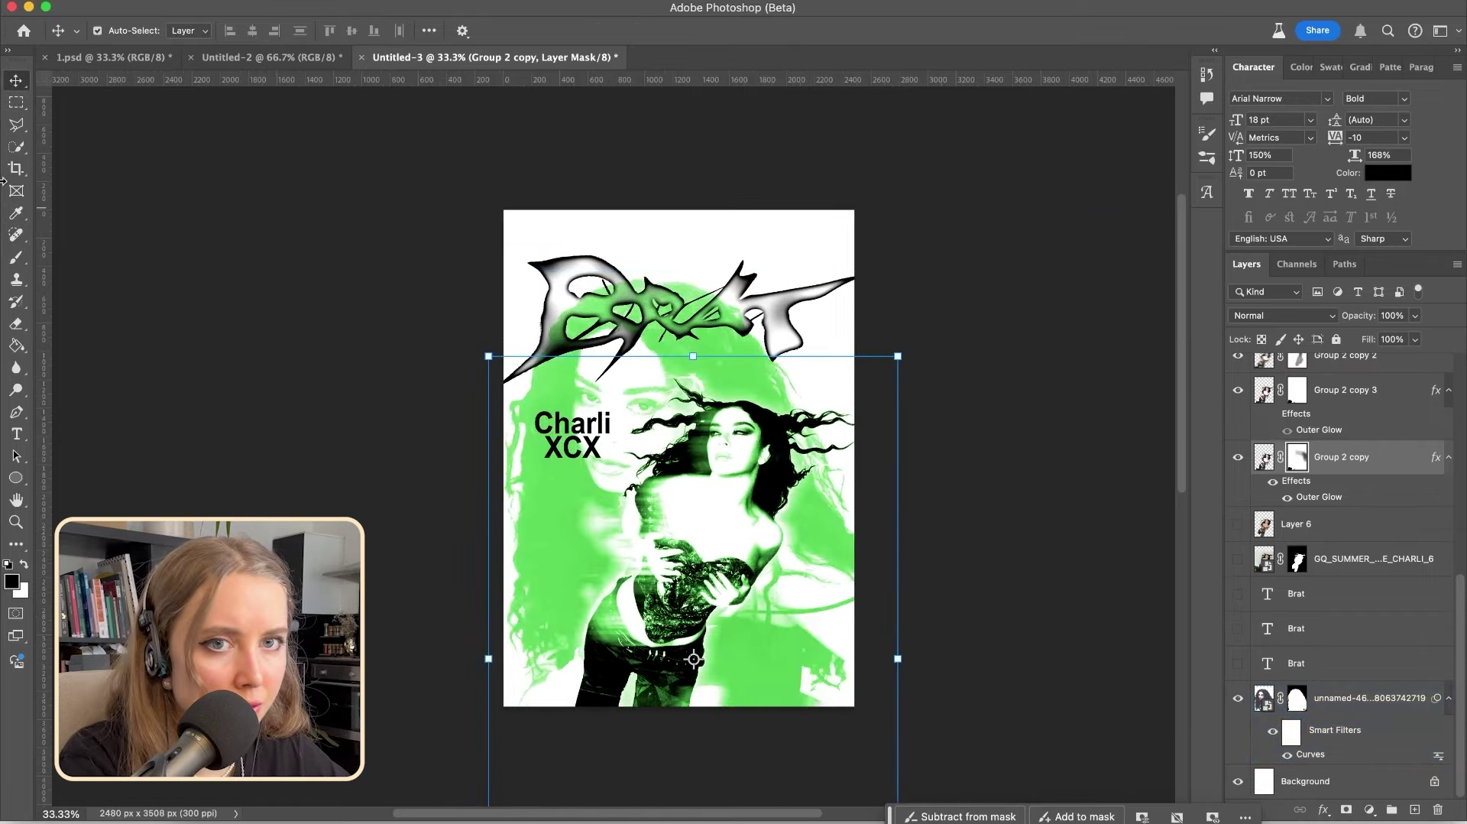
pyautogui.press('g')
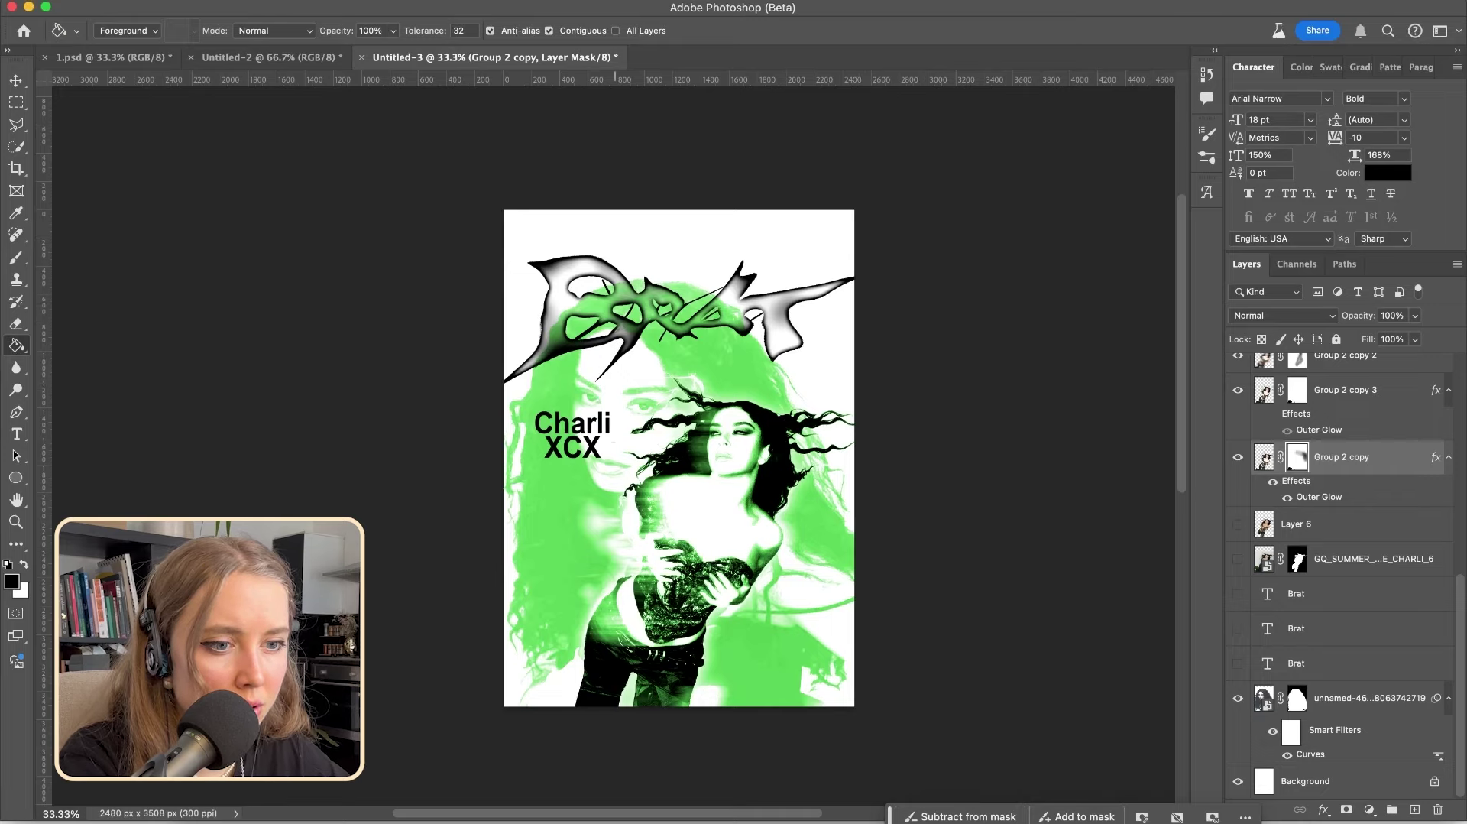
# Switch to Music, capture part of the lime-green BRAT cover, paste it into the poster, sample its green as foreground color and hide the pasted swatch
pyautogui.press('super+Tab')
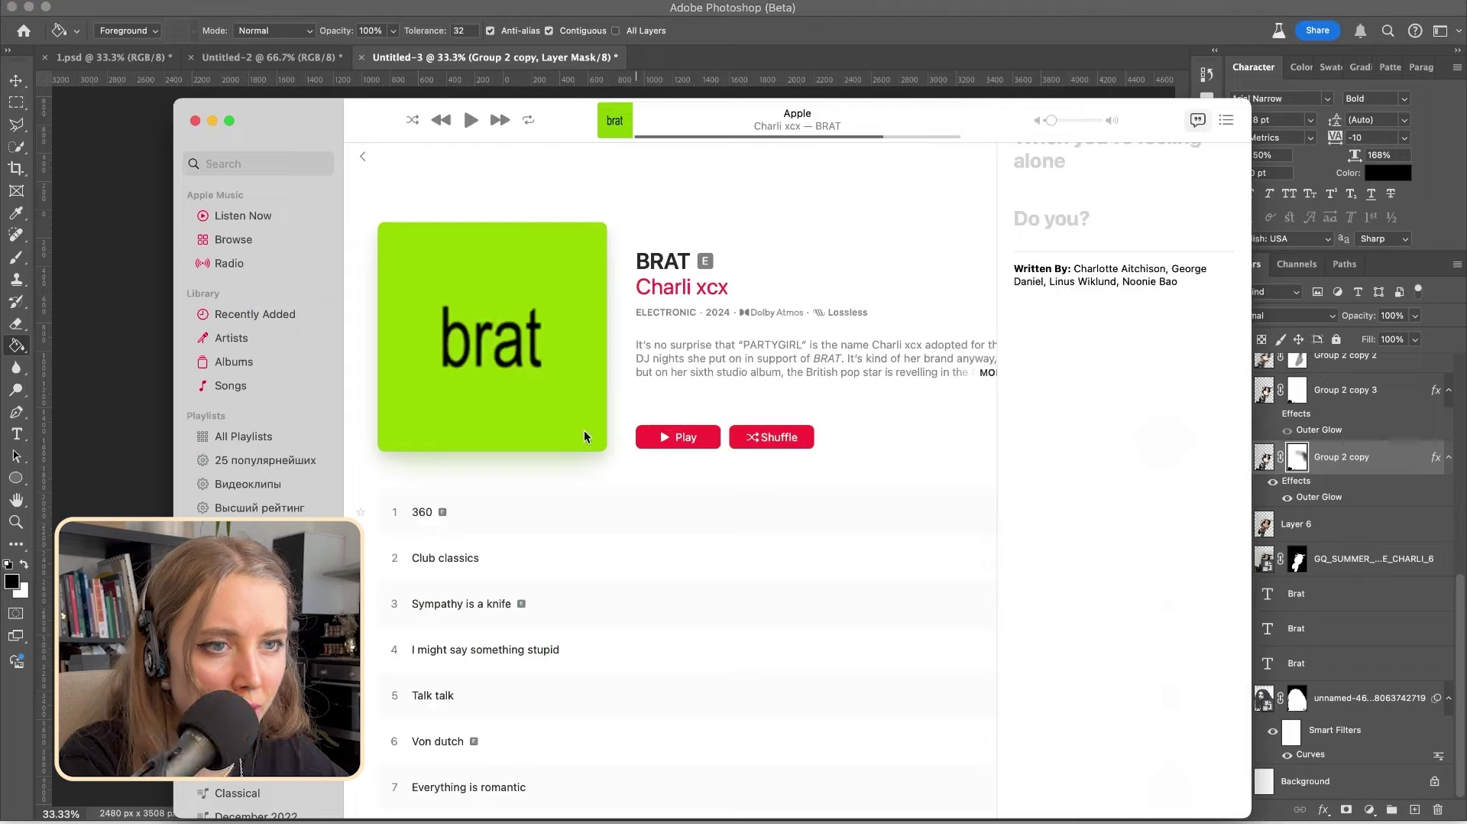
pyautogui.press('super+shift+4')
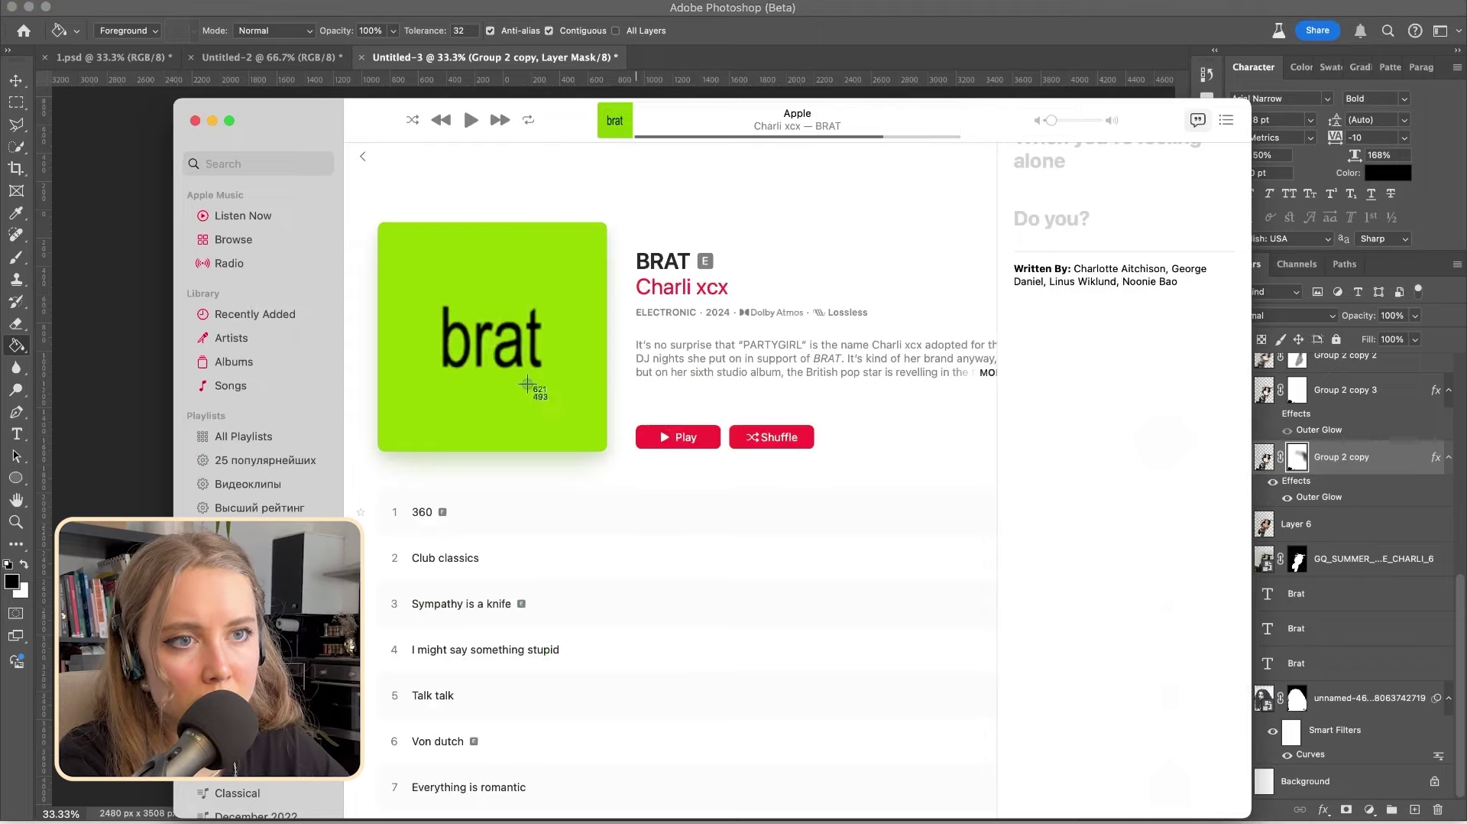
pyautogui.moveTo(344, 221); pyautogui.dragTo(550, 318)
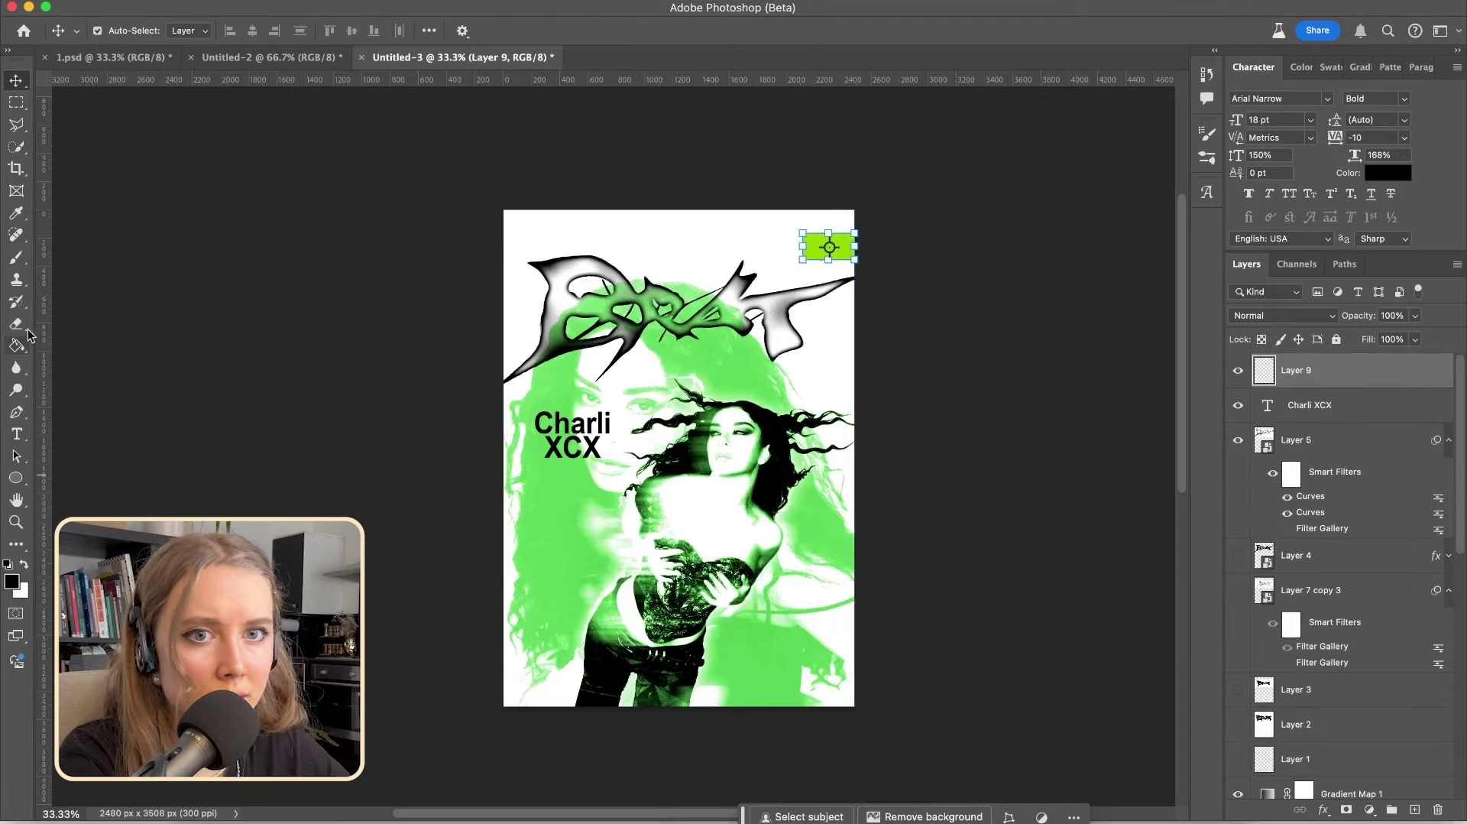
pyautogui.click(11, 262)
pyautogui.keyDown('alt'); pyautogui.click(831, 245); pyautogui.keyUp('alt')
pyautogui.press('super+comma')
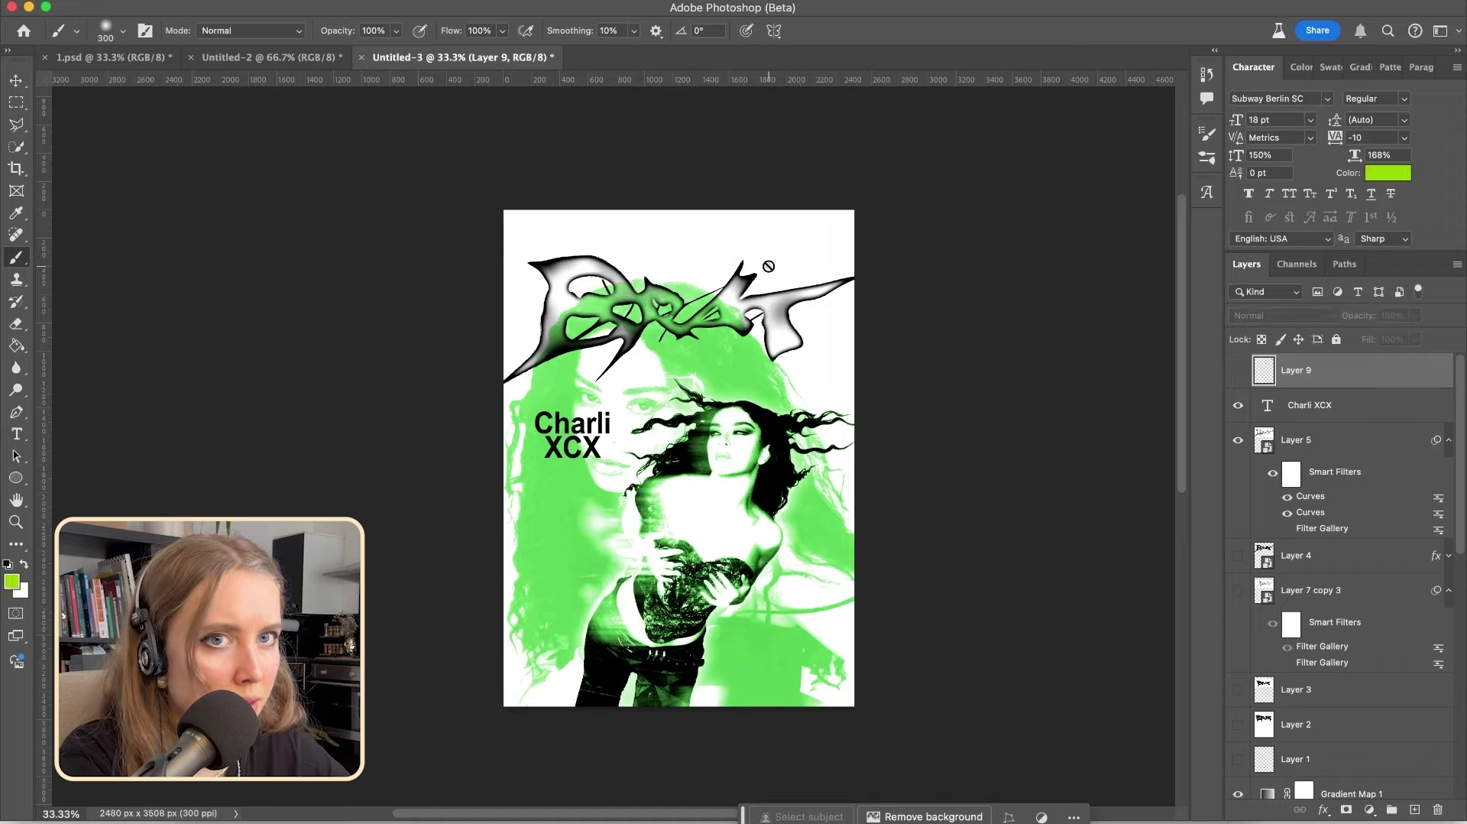
# Recolor the Gradient Map's green with the album cover's lime green and close the adjustment's properties
pyautogui.click(9, 81)
pyautogui.click(718, 496)
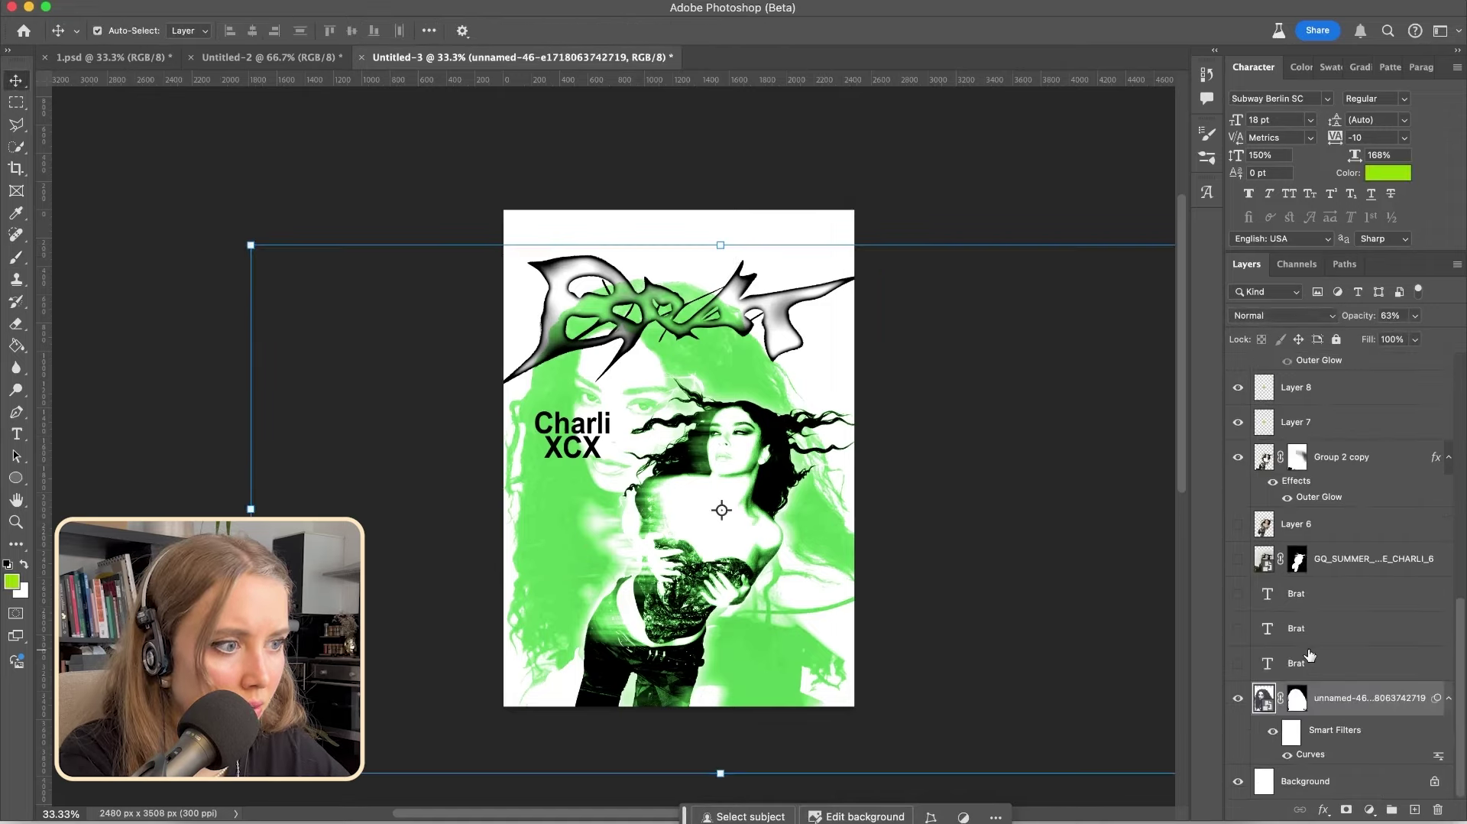
pyautogui.click(1305, 554)
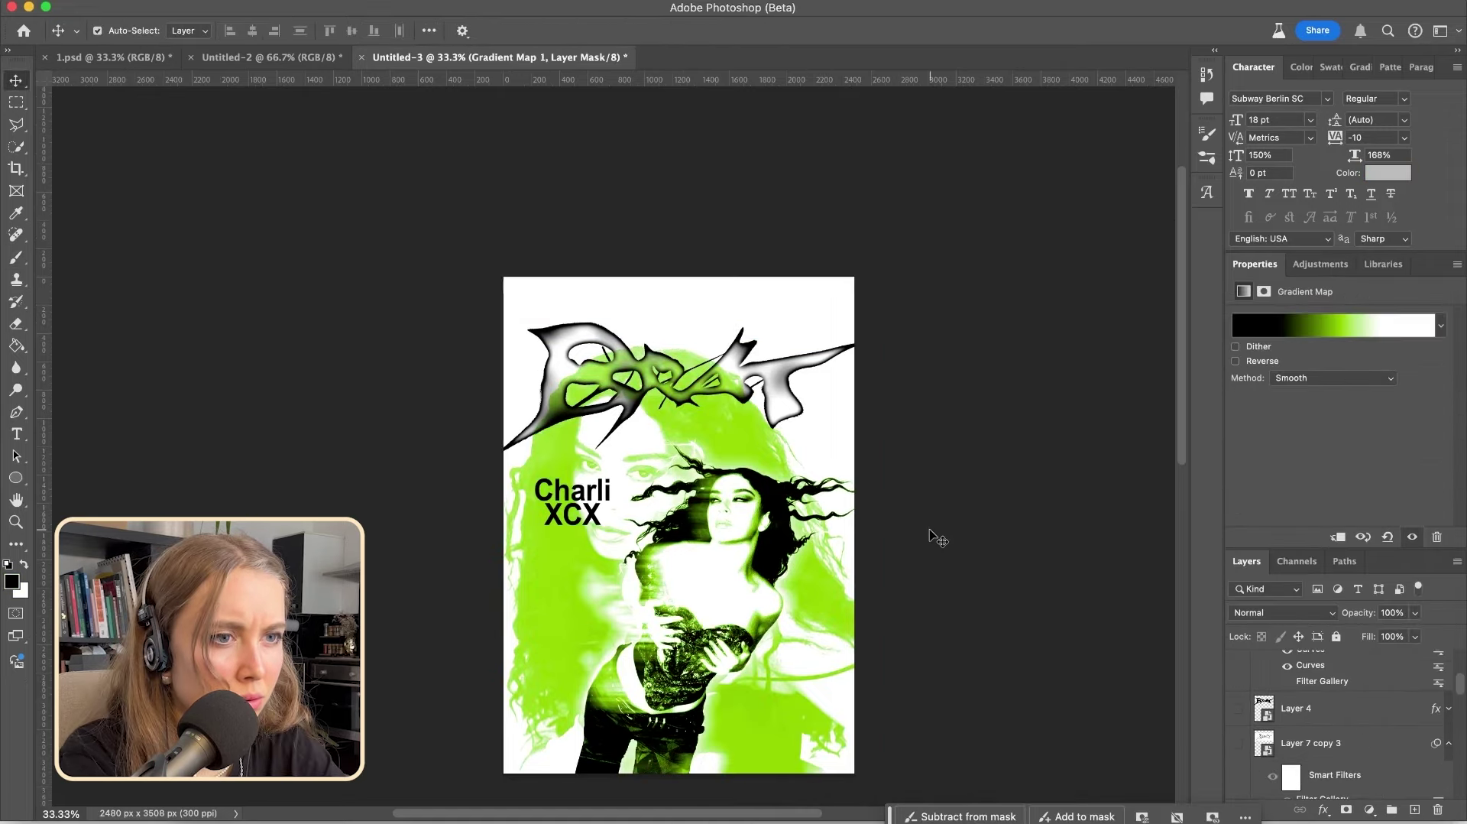
pyautogui.hscroll(-3, 845, 534)
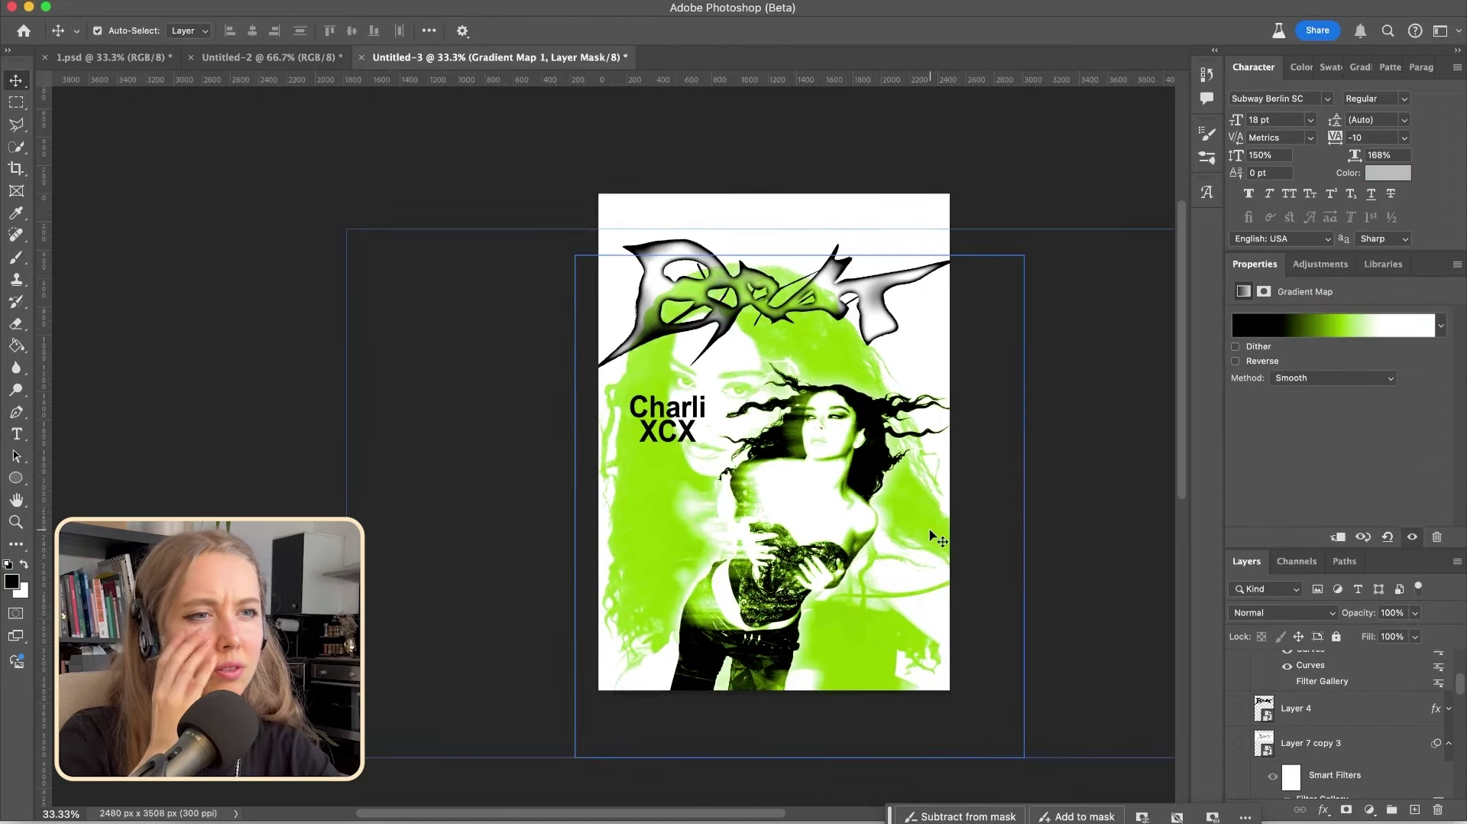
pyautogui.hscroll(3, 931, 535)
pyautogui.click(1457, 264)
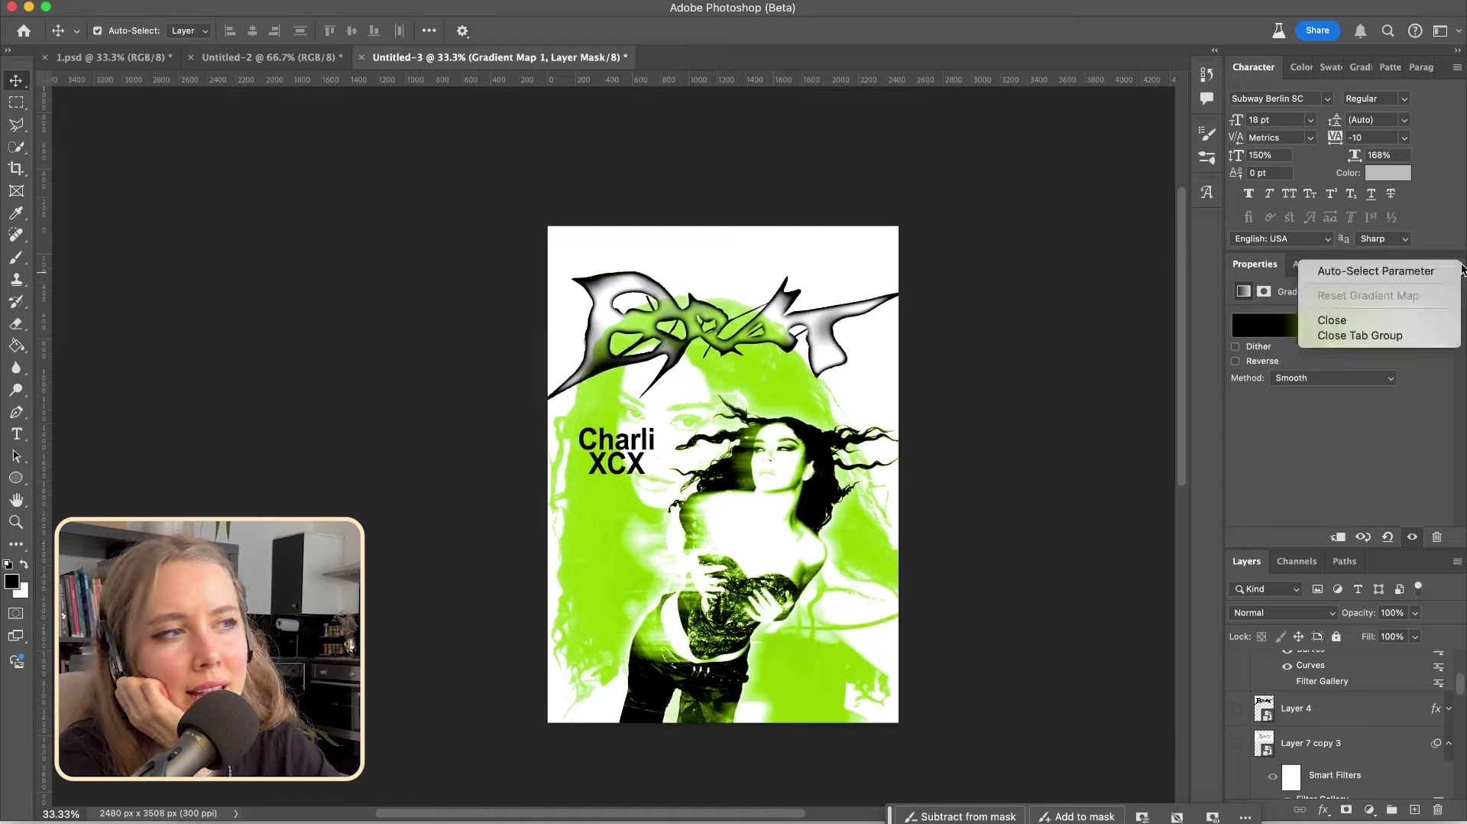
pyautogui.click(1360, 334)
pyautogui.hscroll(3, 1024, 480)
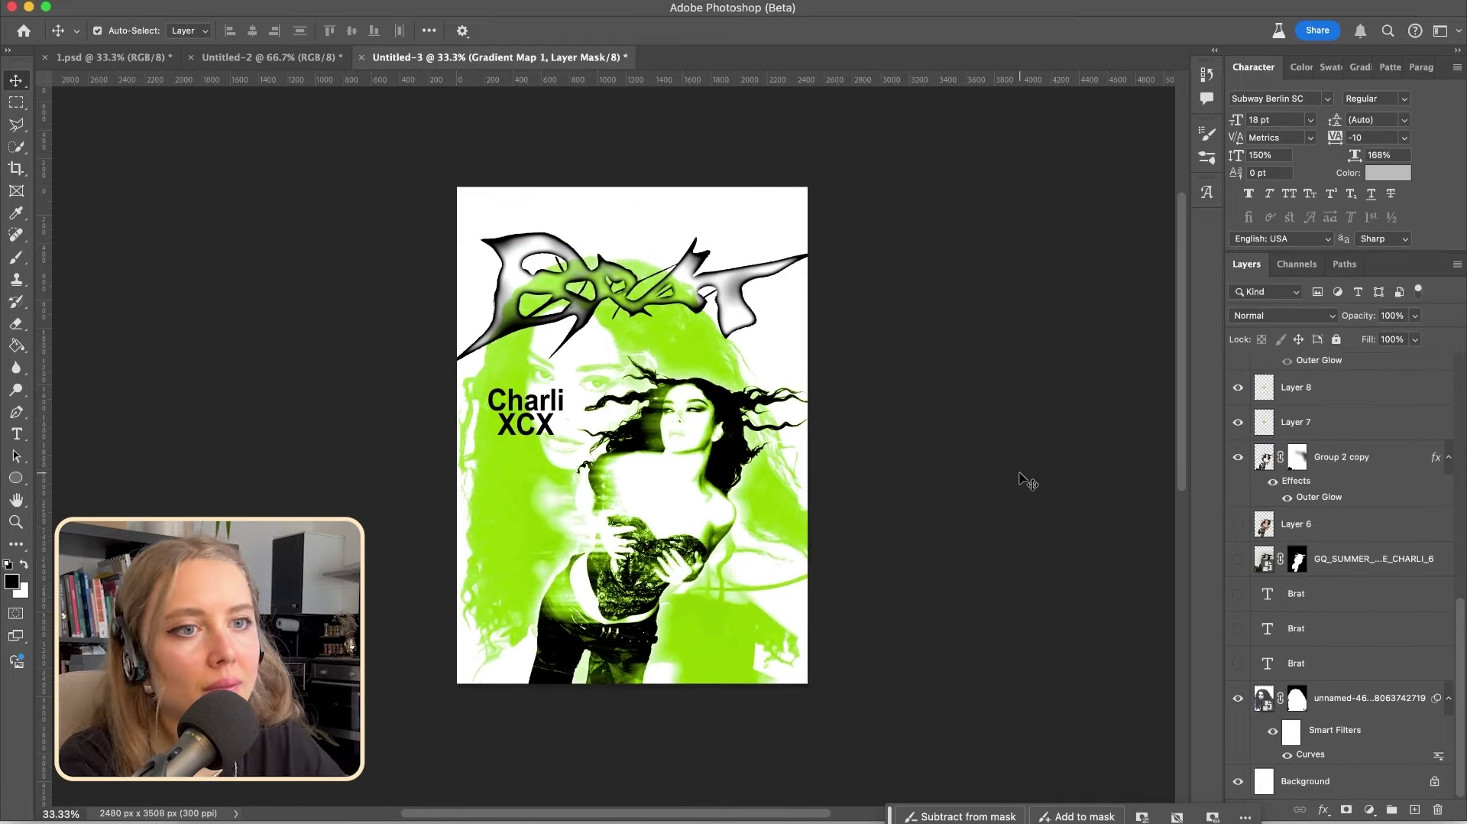
# Try inverting the white Background layer to black
pyautogui.scroll(-3, 1024, 474)
pyautogui.click(728, 265)
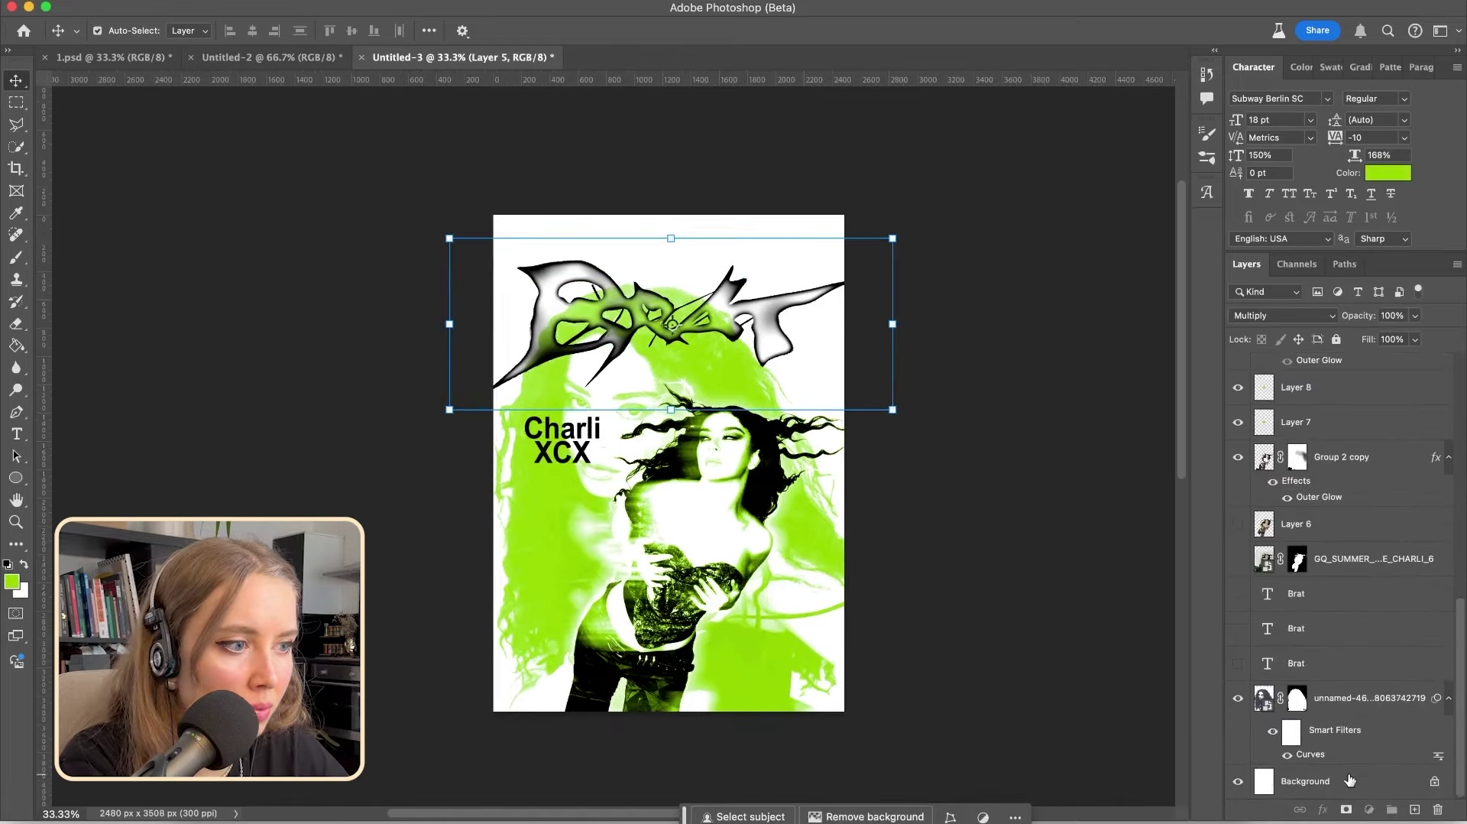
pyautogui.click(928, 686)
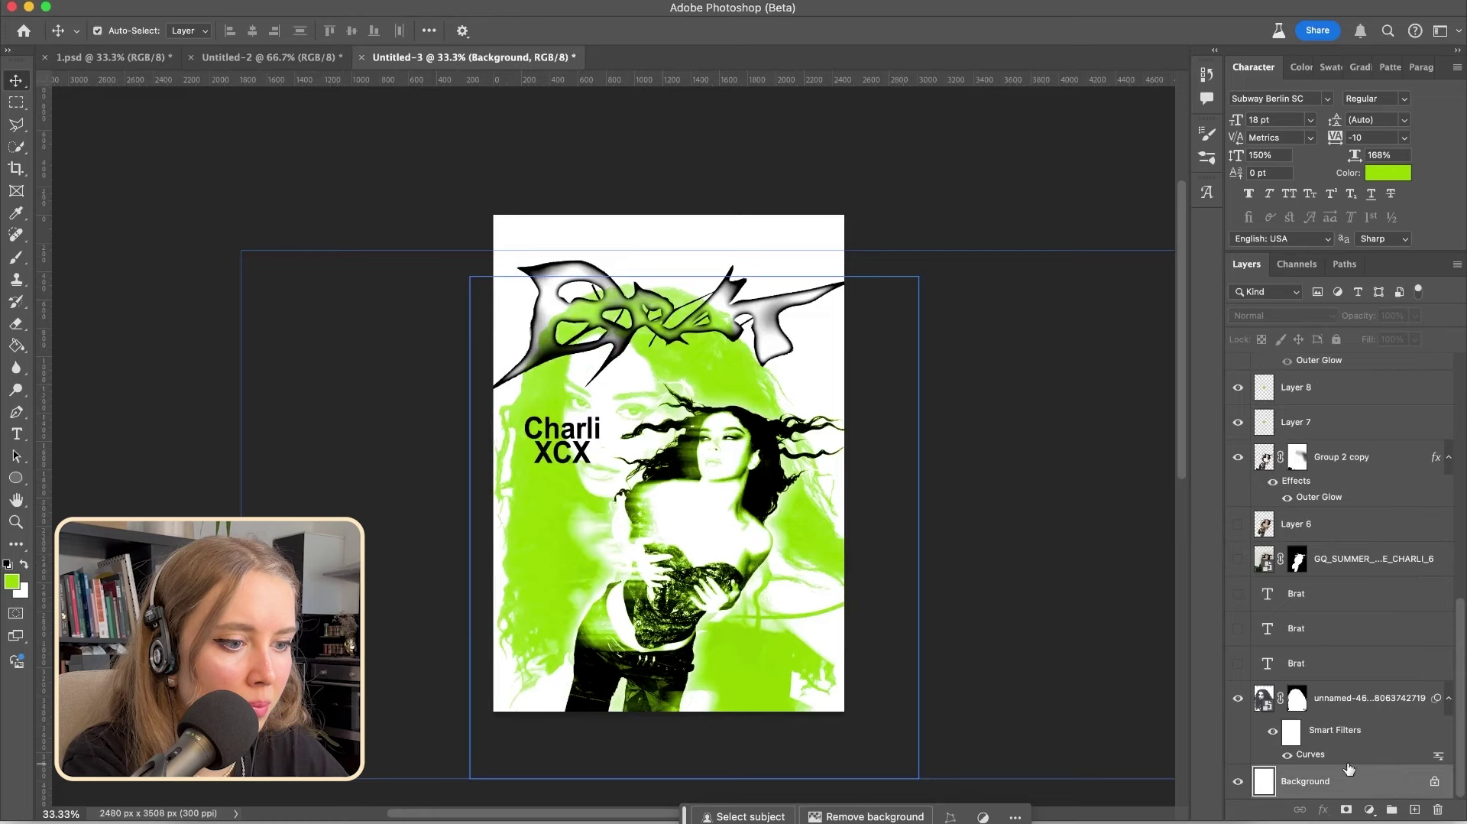
pyautogui.press('super+i')
pyautogui.keyDown('super'); pyautogui.click(902, 681); pyautogui.keyUp('super')
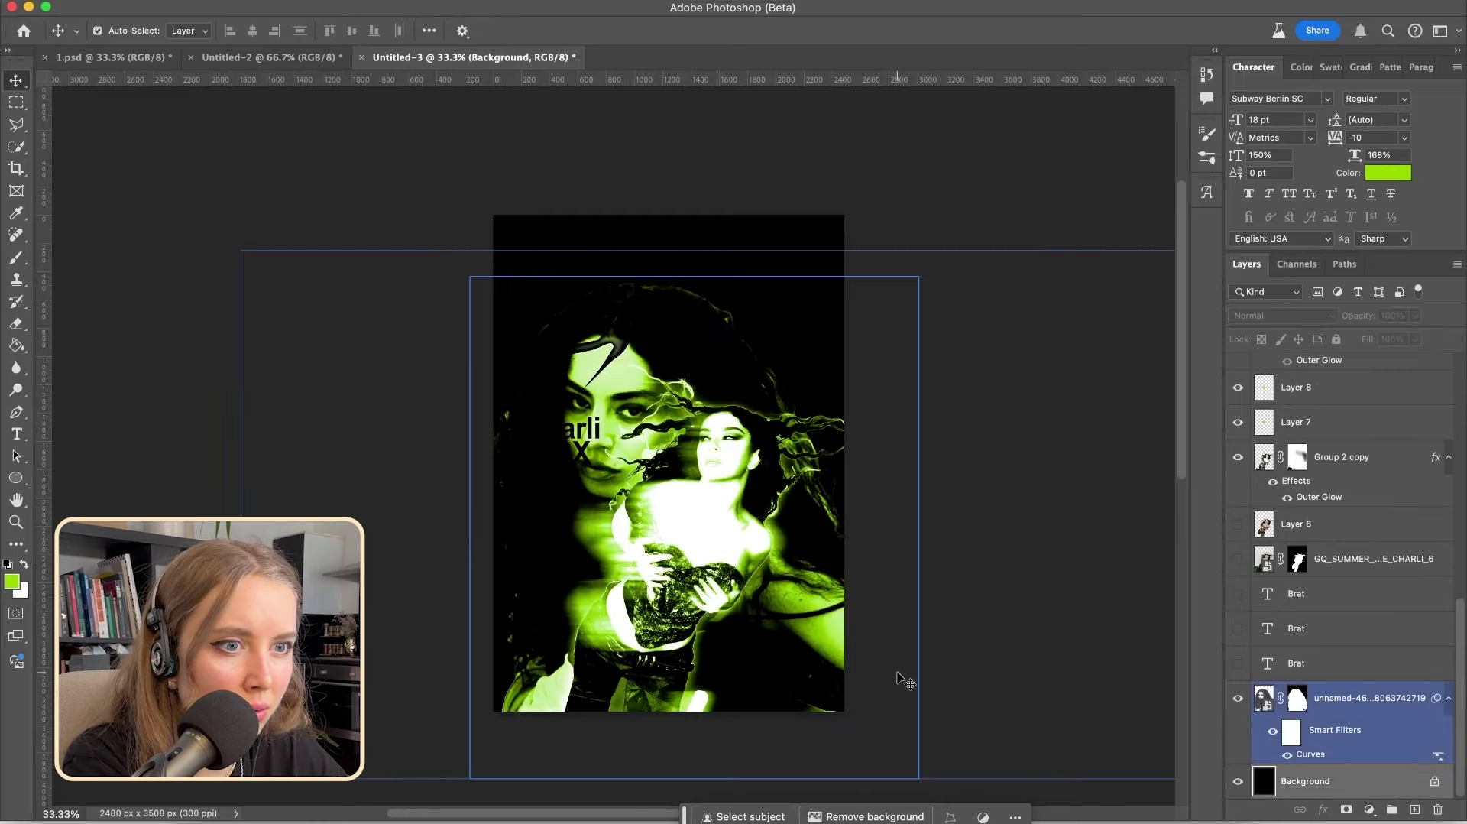
# Try inverting the BRAT title layer with the Screen blend mode, and undo the whole dark version of the poster
pyautogui.keyDown('super'); pyautogui.click(726, 321); pyautogui.keyUp('super')
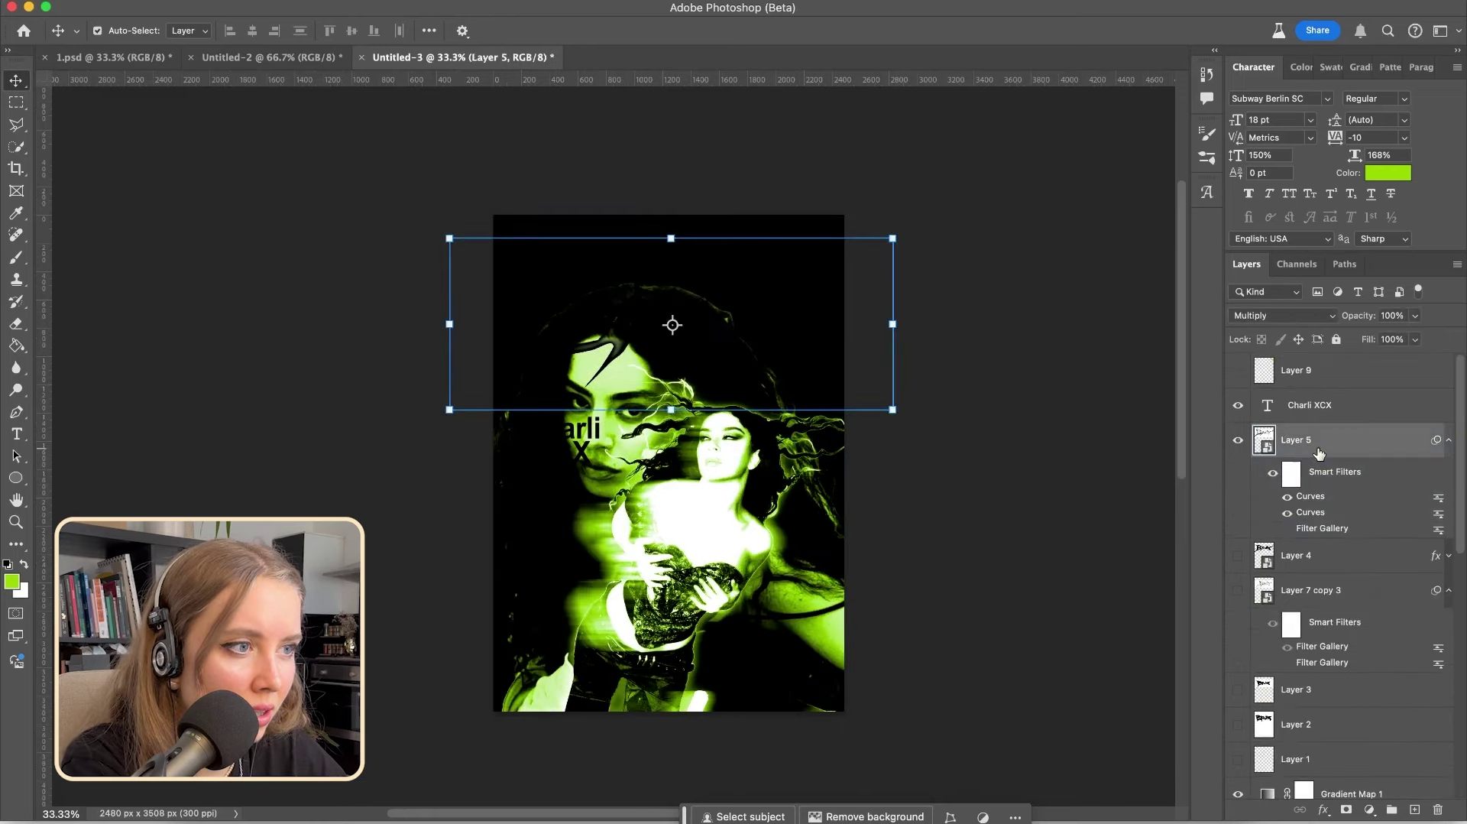
pyautogui.click(1282, 316)
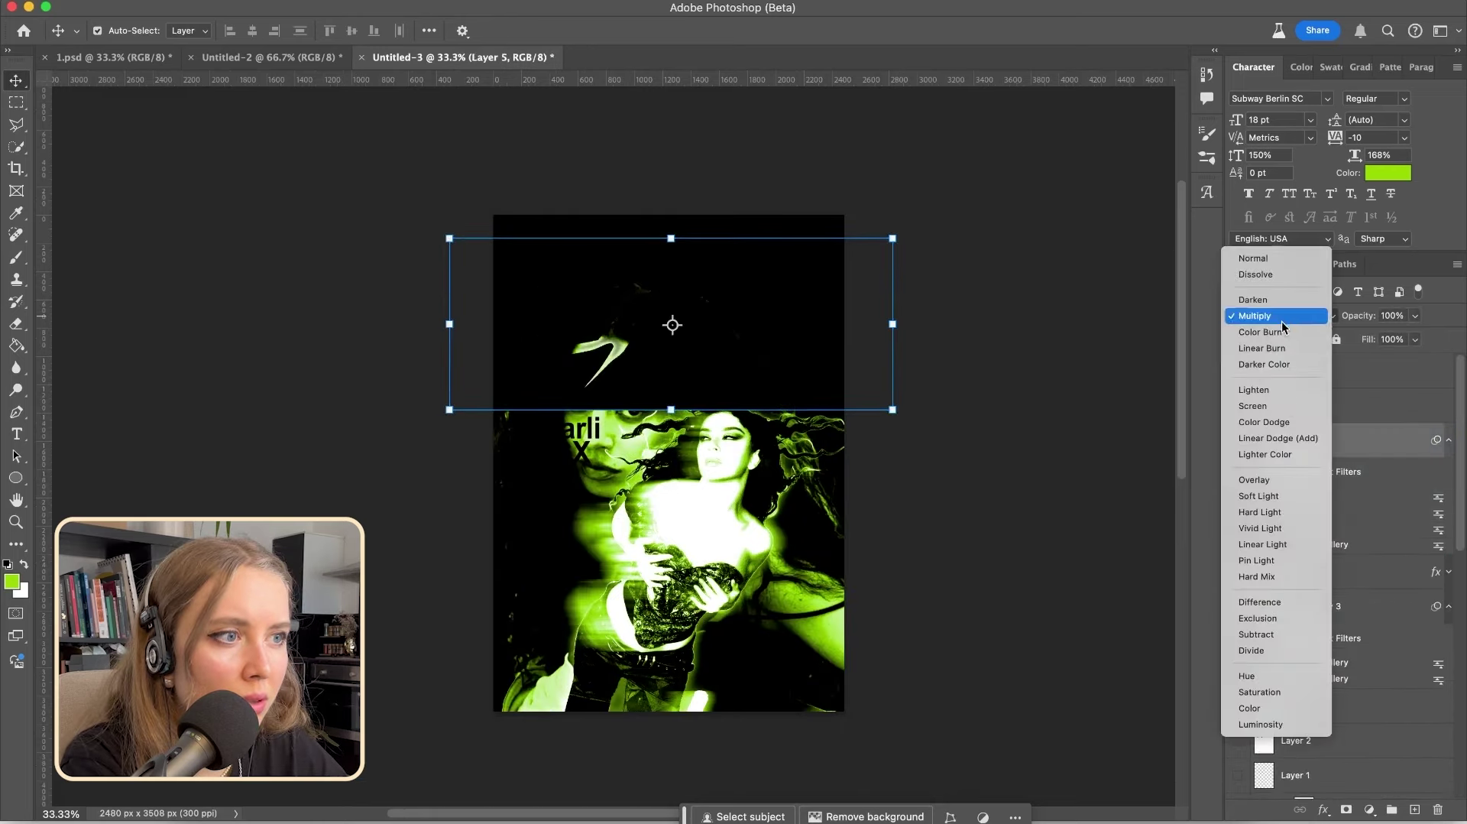
pyautogui.click(1287, 413)
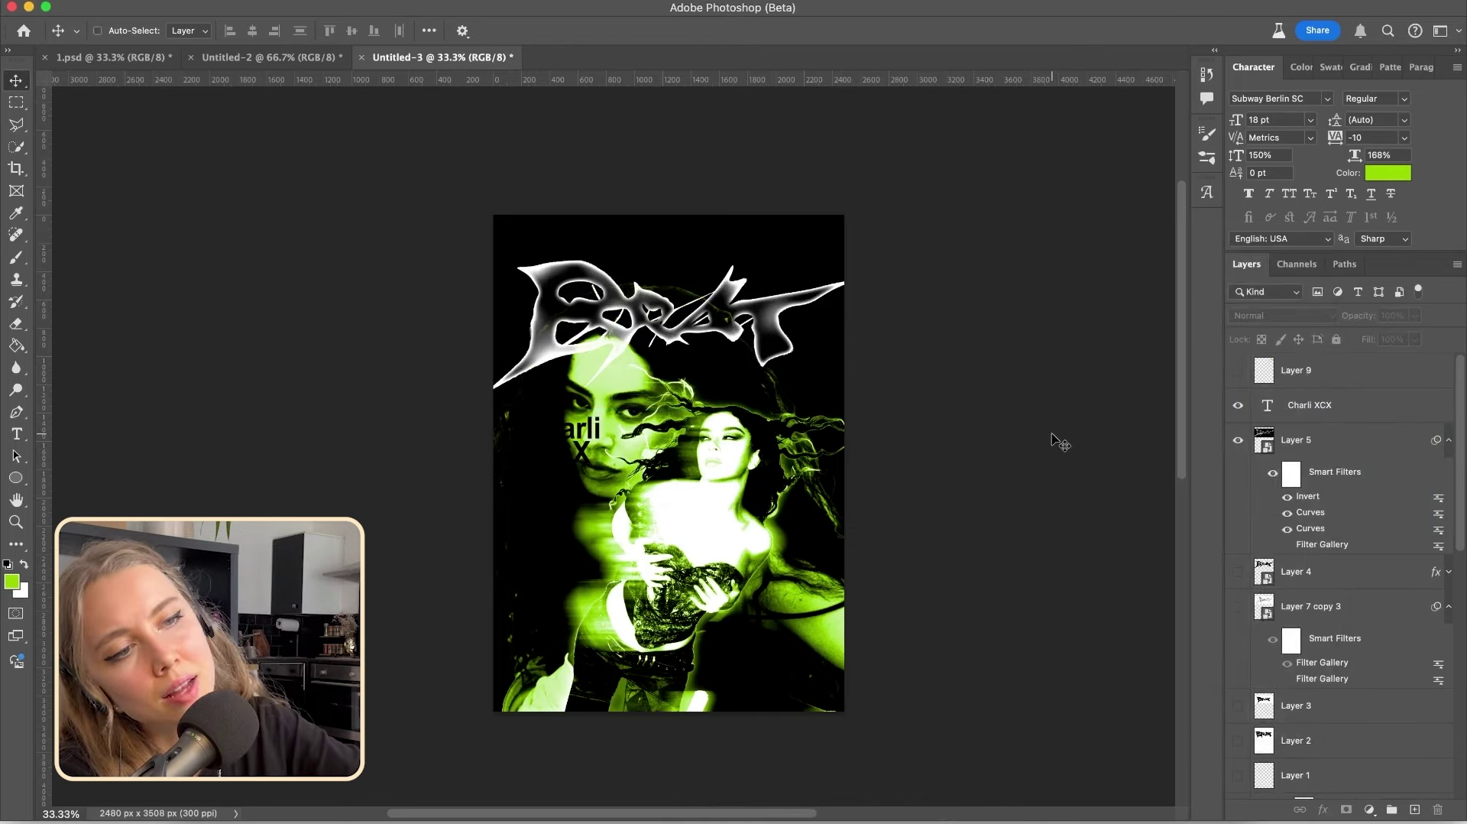
pyautogui.press('super+minus')
pyautogui.press('super')
pyautogui.press('super+plus')
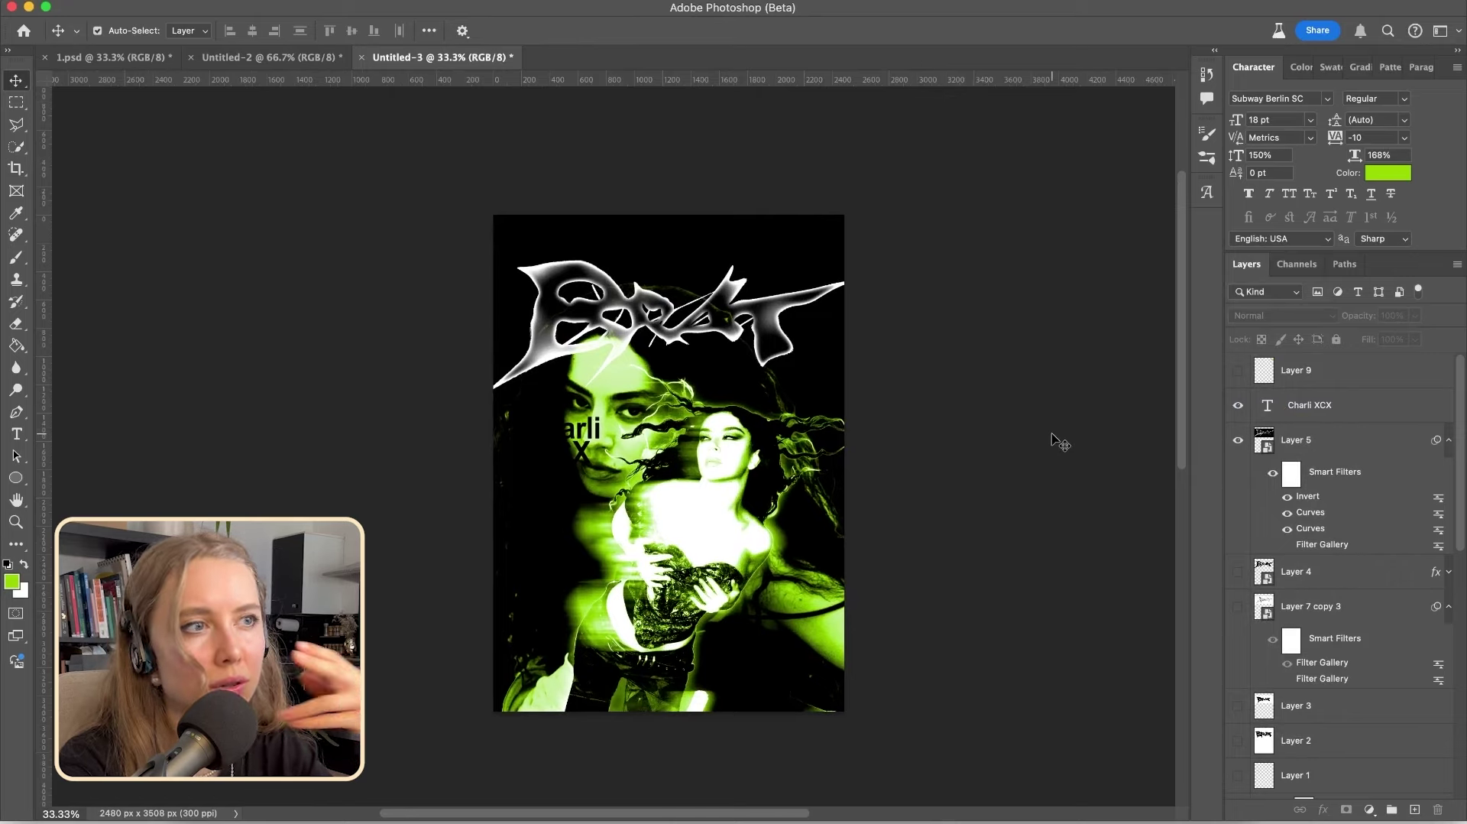
pyautogui.press('super+z')
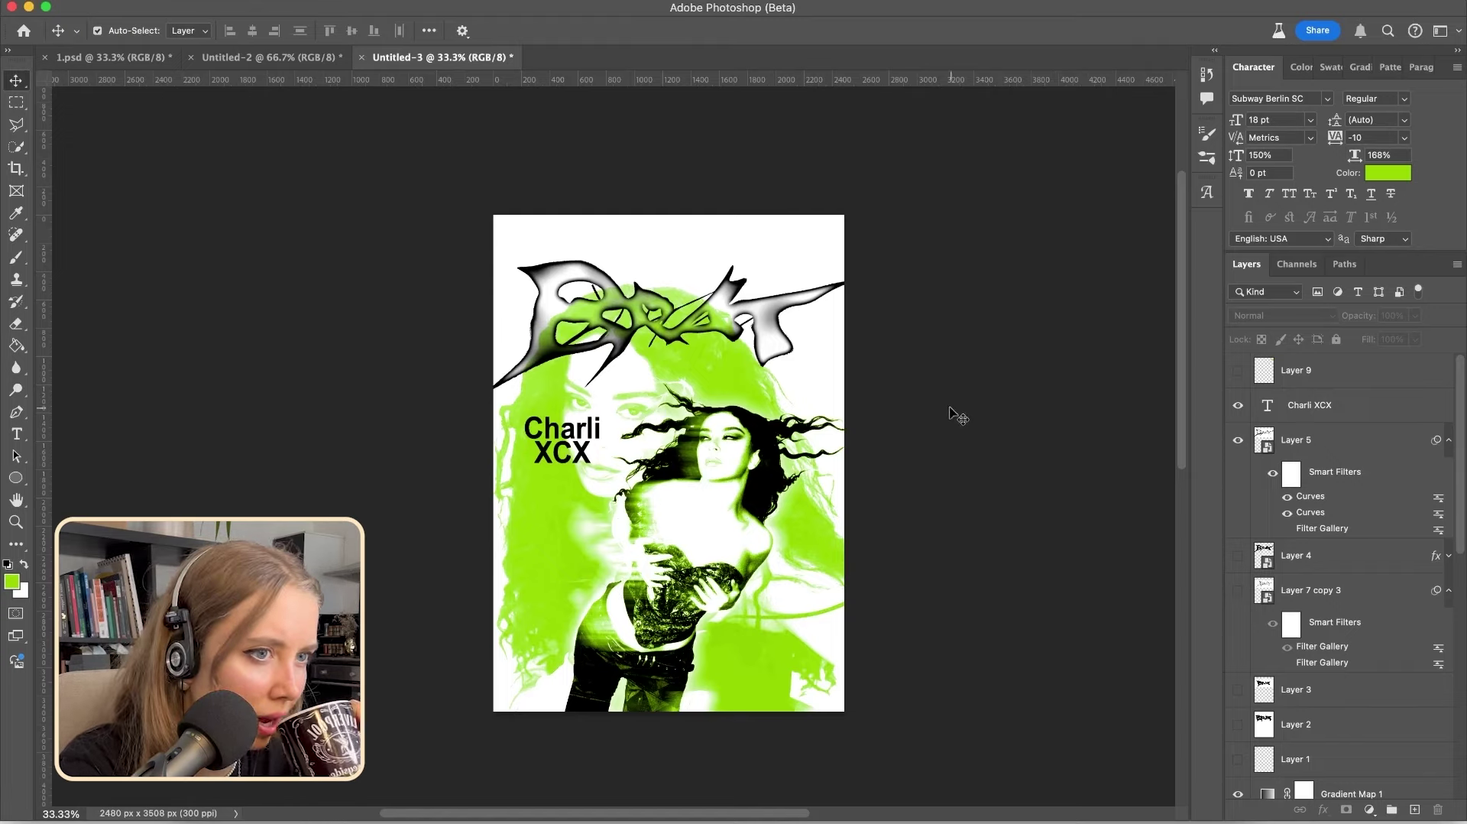
# Move the Charli XCX text up under the title and paste the BRAT tracklist reference from Untitled-2 over the figure's lower body, scaled to 203.28%
pyautogui.moveTo(569, 447); pyautogui.dragTo(587, 395)
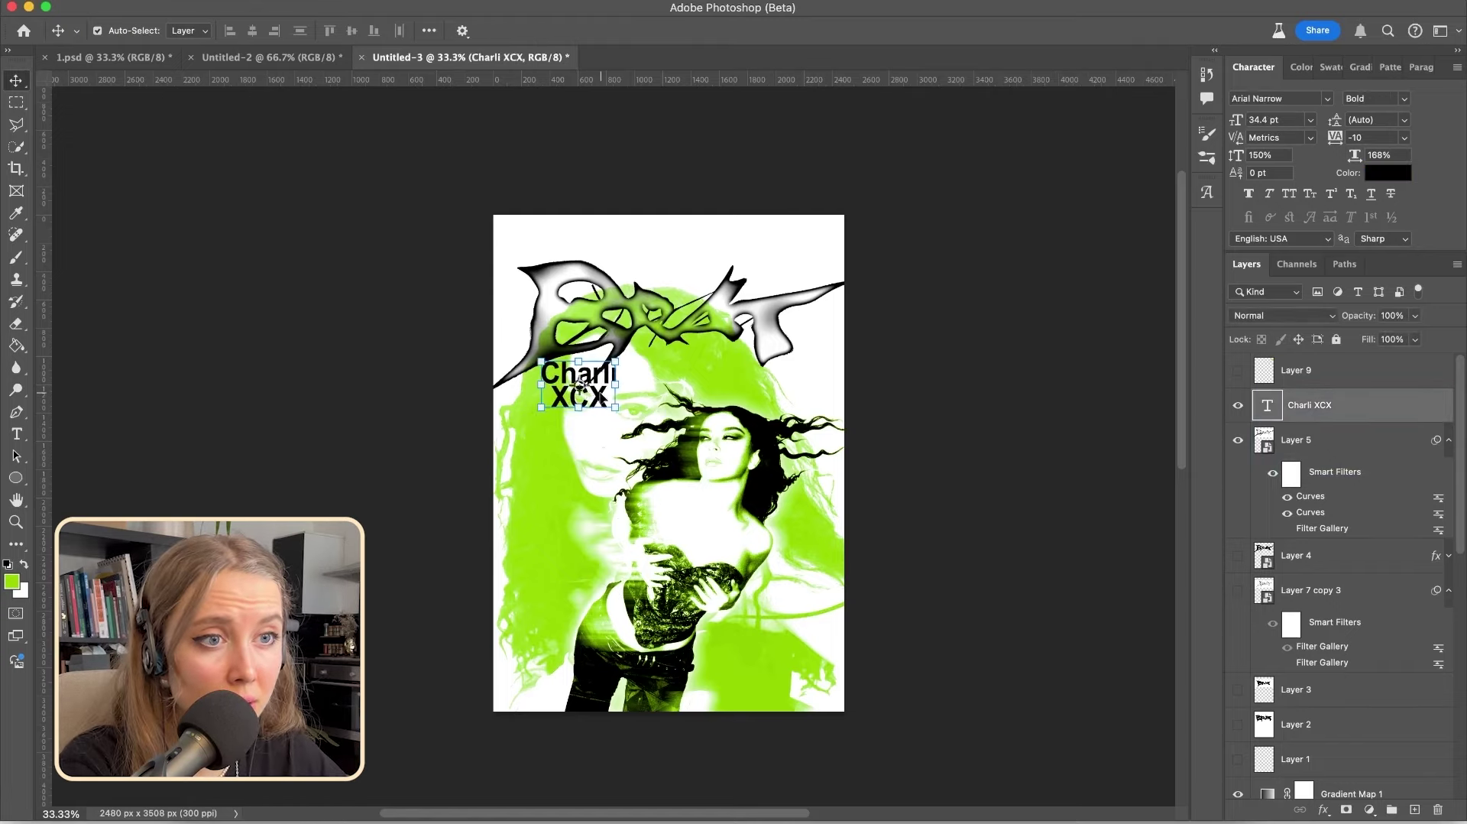
pyautogui.click(271, 58)
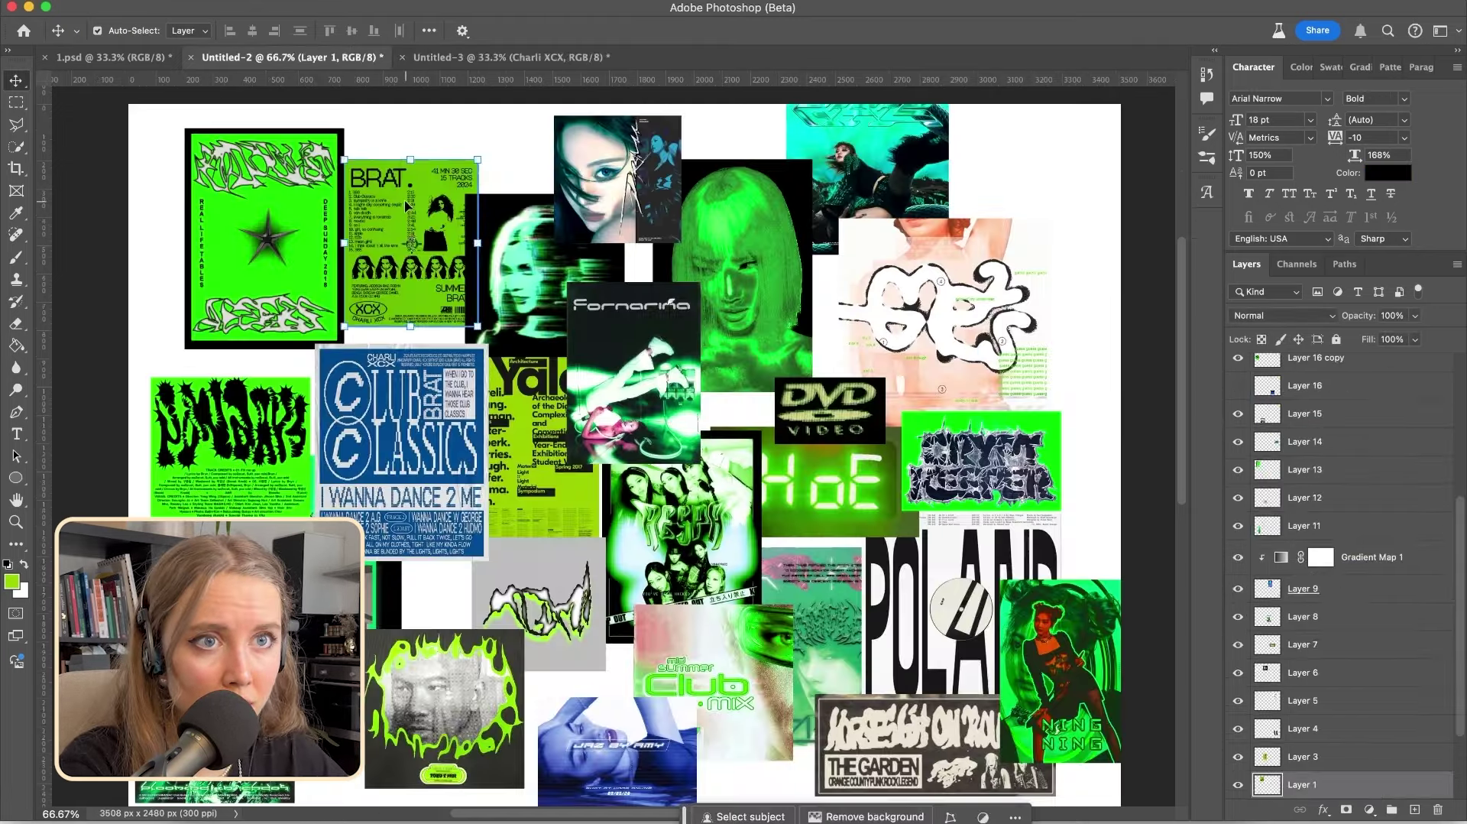
pyautogui.click(512, 57)
pyautogui.press('super+v')
pyautogui.press('super+t')
pyautogui.moveTo(764, 480); pyautogui.dragTo(732, 585)
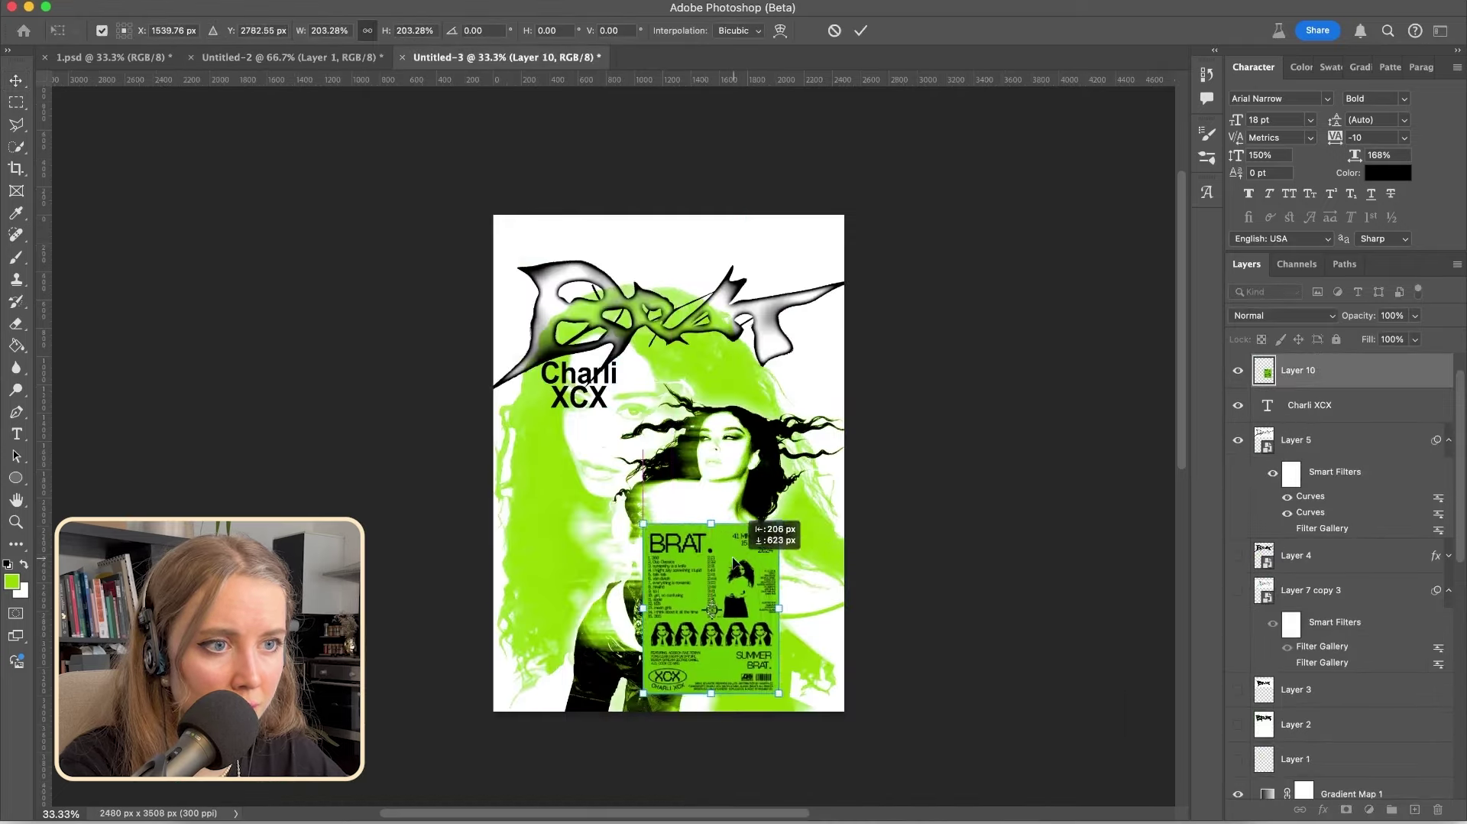
pyautogui.press('Return')
pyautogui.press('super+=')
pyautogui.press('super+=')
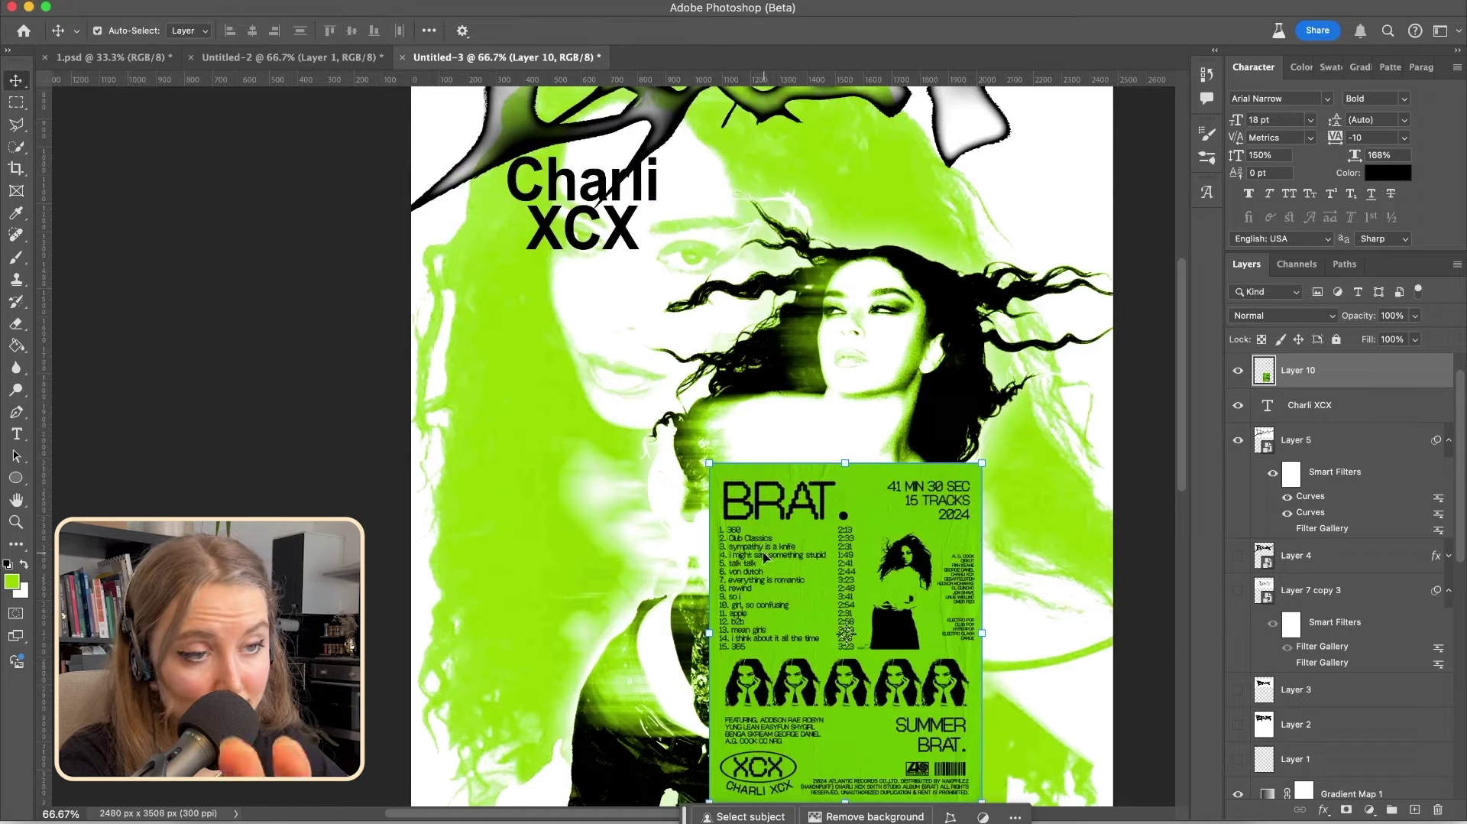
# Add the 15-song tracklist, "June 2024" and "41 min 30 sec" as black text, placing "41 min 30 sec" smaller in the poster's lower-right corner
pyautogui.click(19, 440)
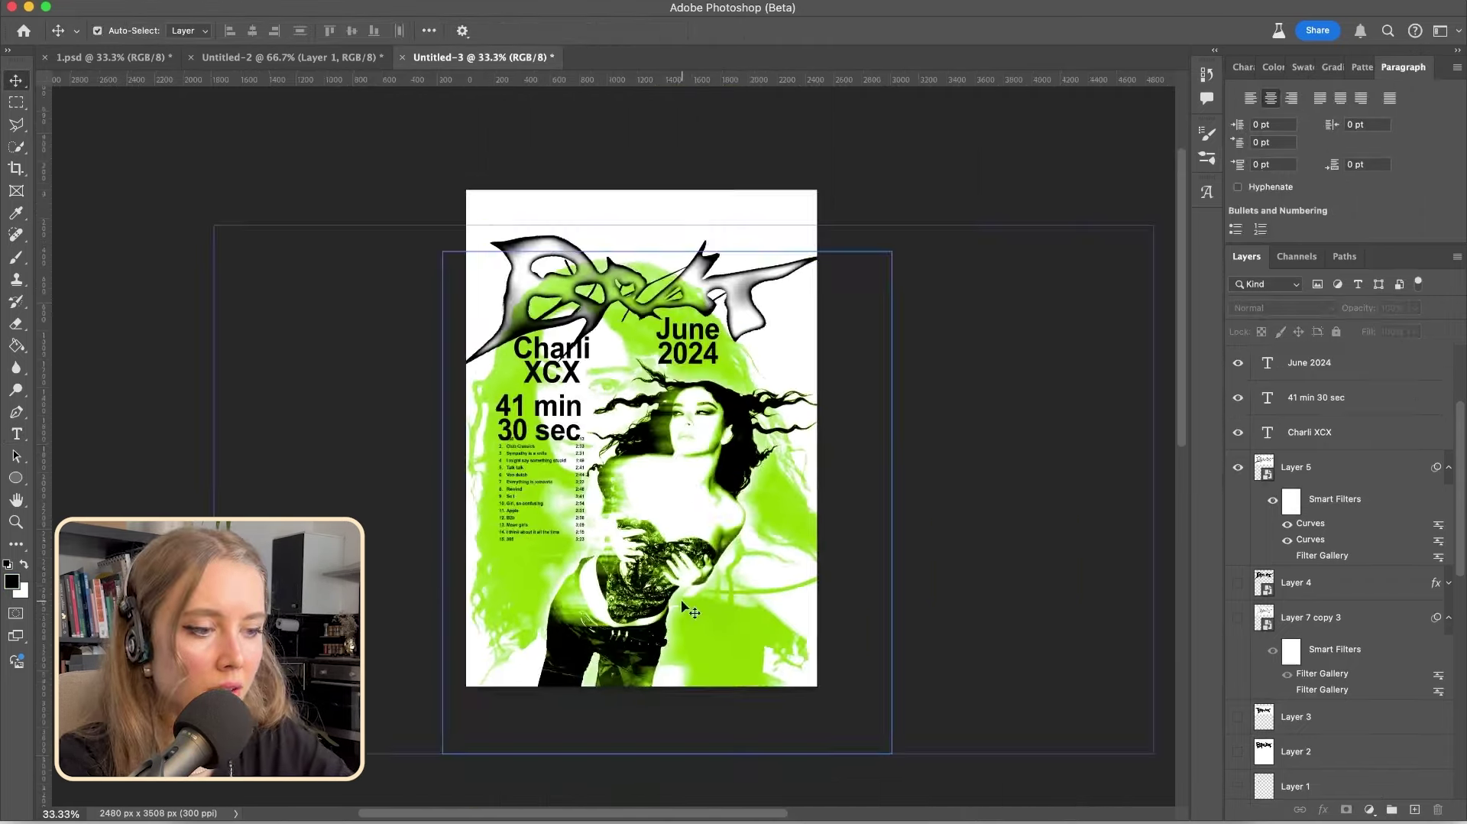
pyautogui.press('super+=')
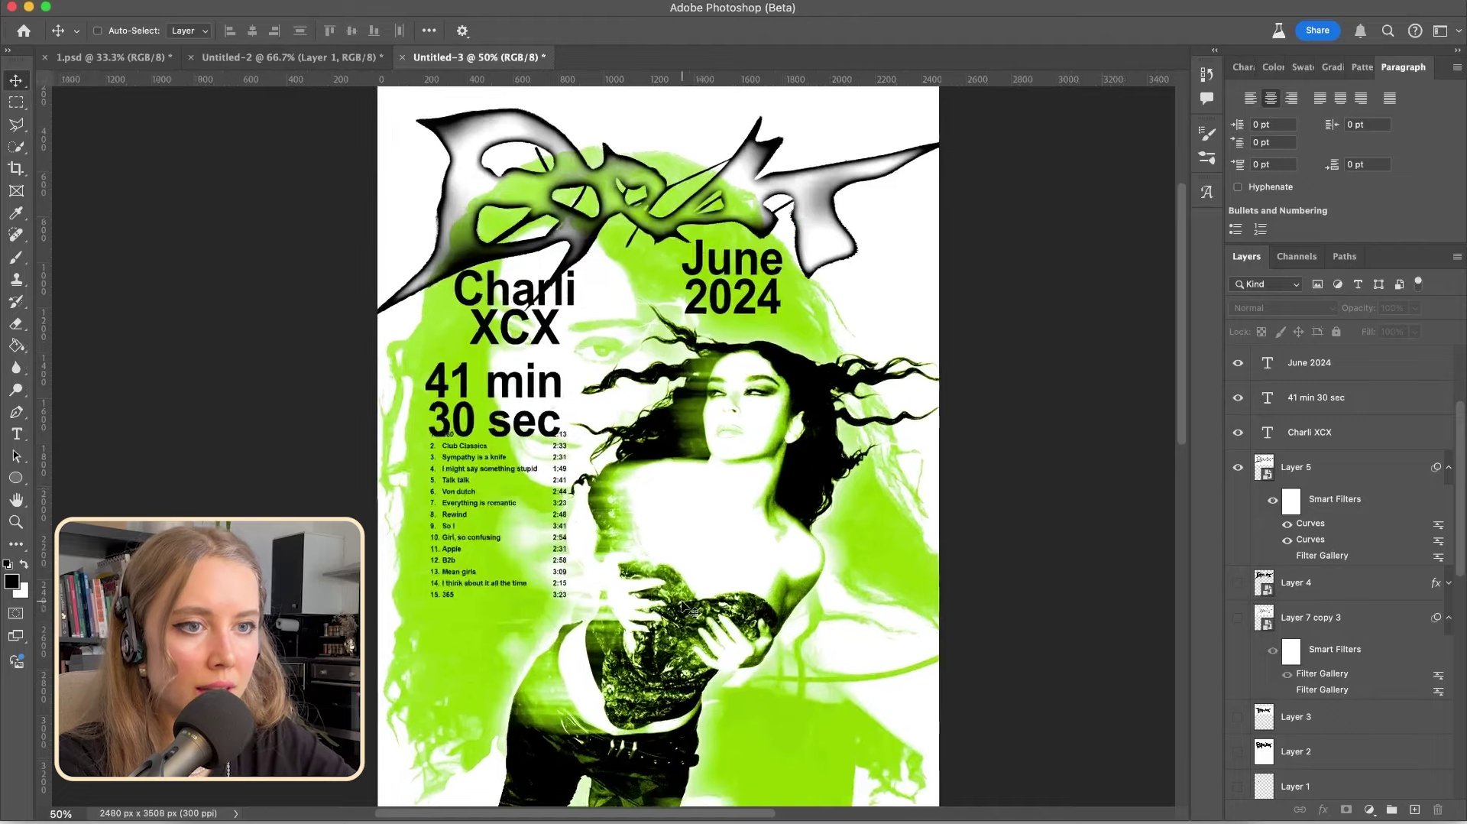
pyautogui.press('super+=')
pyautogui.moveTo(482, 371); pyautogui.dragTo(754, 512)
pyautogui.moveTo(900, 654); pyautogui.dragTo(825, 715)
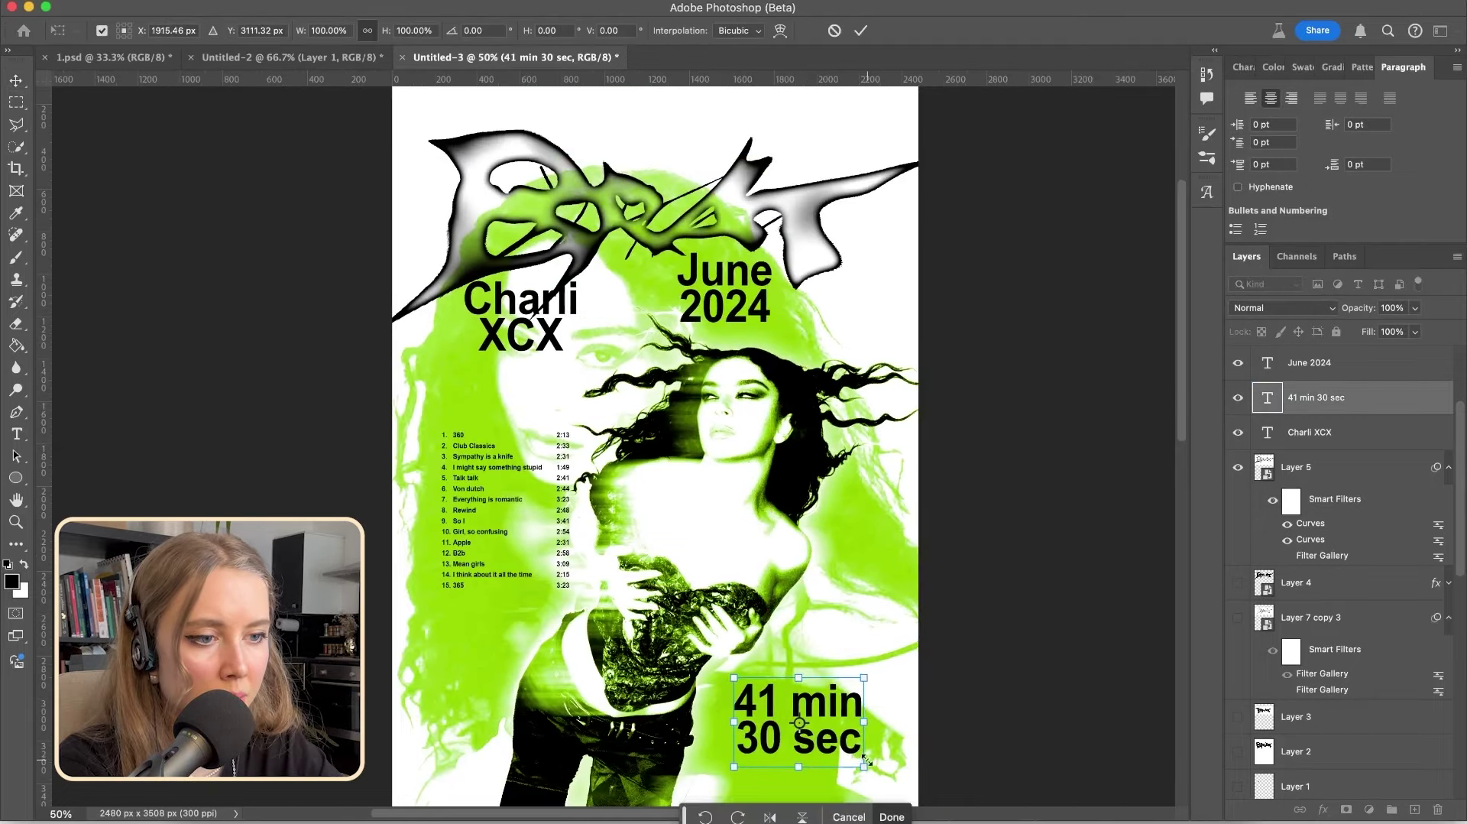
pyautogui.press('Return')
# Try "June 2024" above "41 min 30 sec", return it beneath the title's right half, and lower the Charli XCX text slightly
pyautogui.click(710, 302)
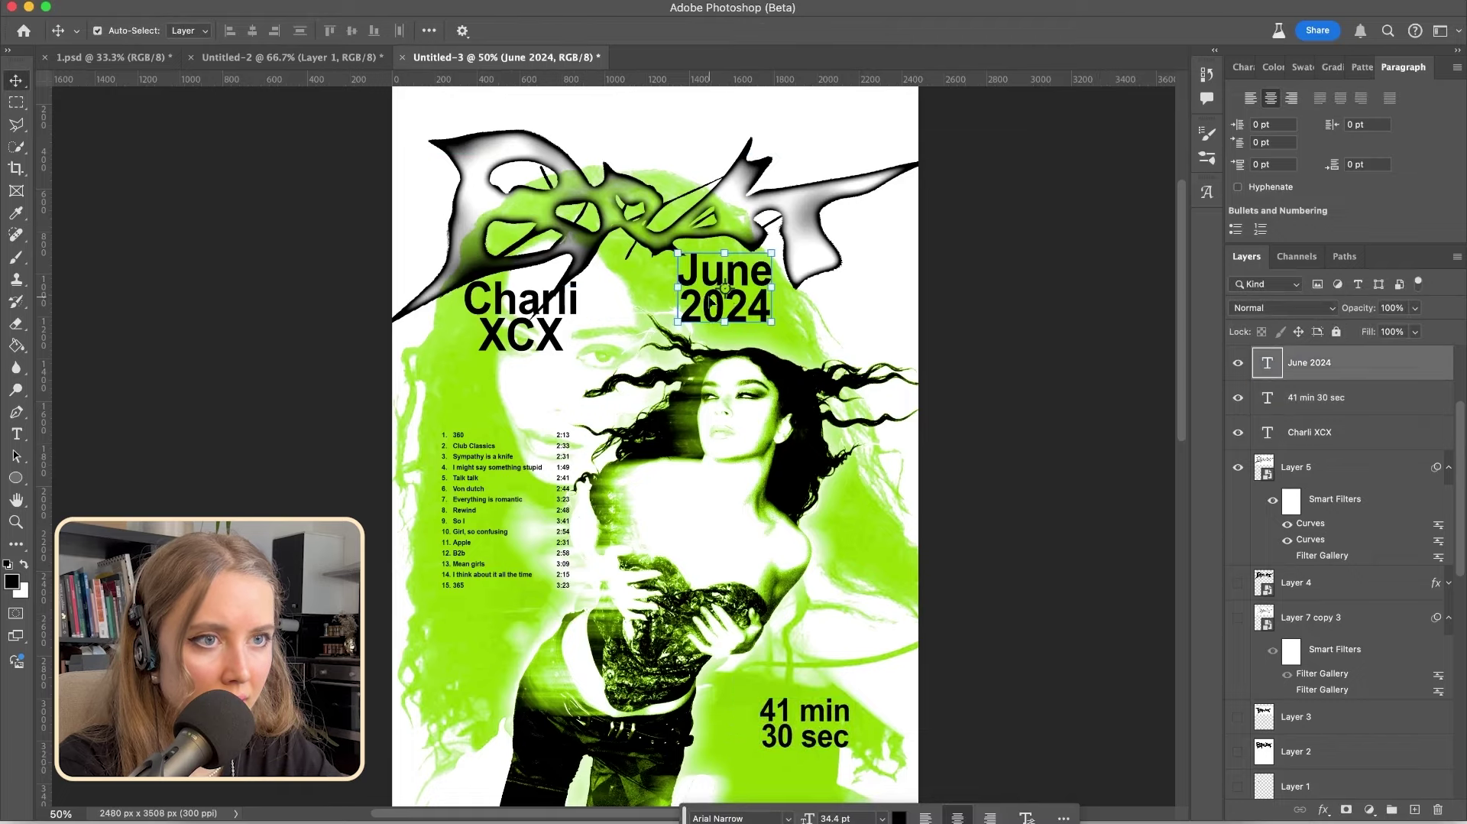
pyautogui.moveTo(711, 302); pyautogui.dragTo(819, 604)
pyautogui.press('super+minus')
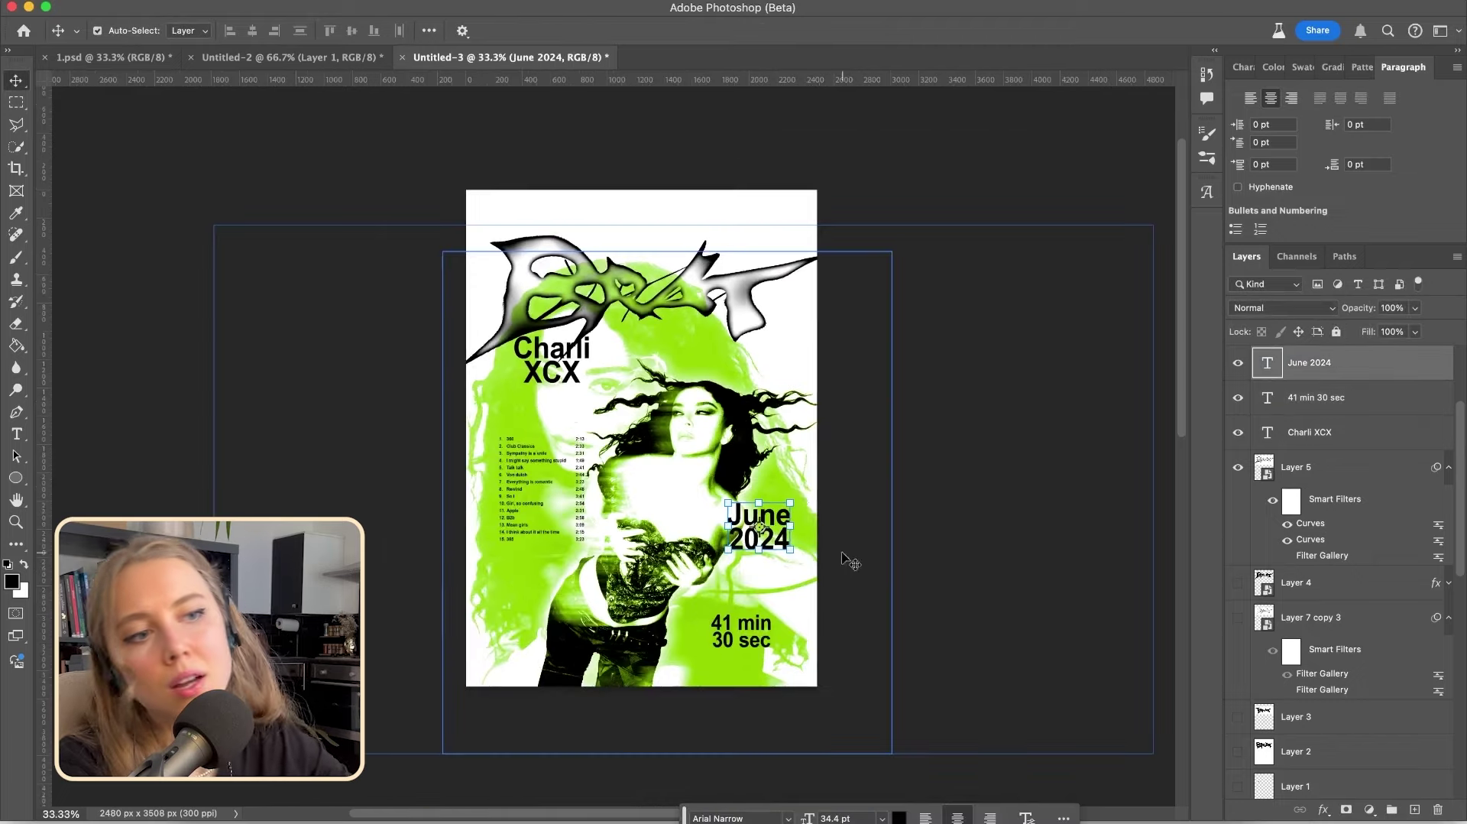
pyautogui.moveTo(779, 521); pyautogui.dragTo(708, 335)
pyautogui.moveTo(538, 374); pyautogui.dragTo(538, 399)
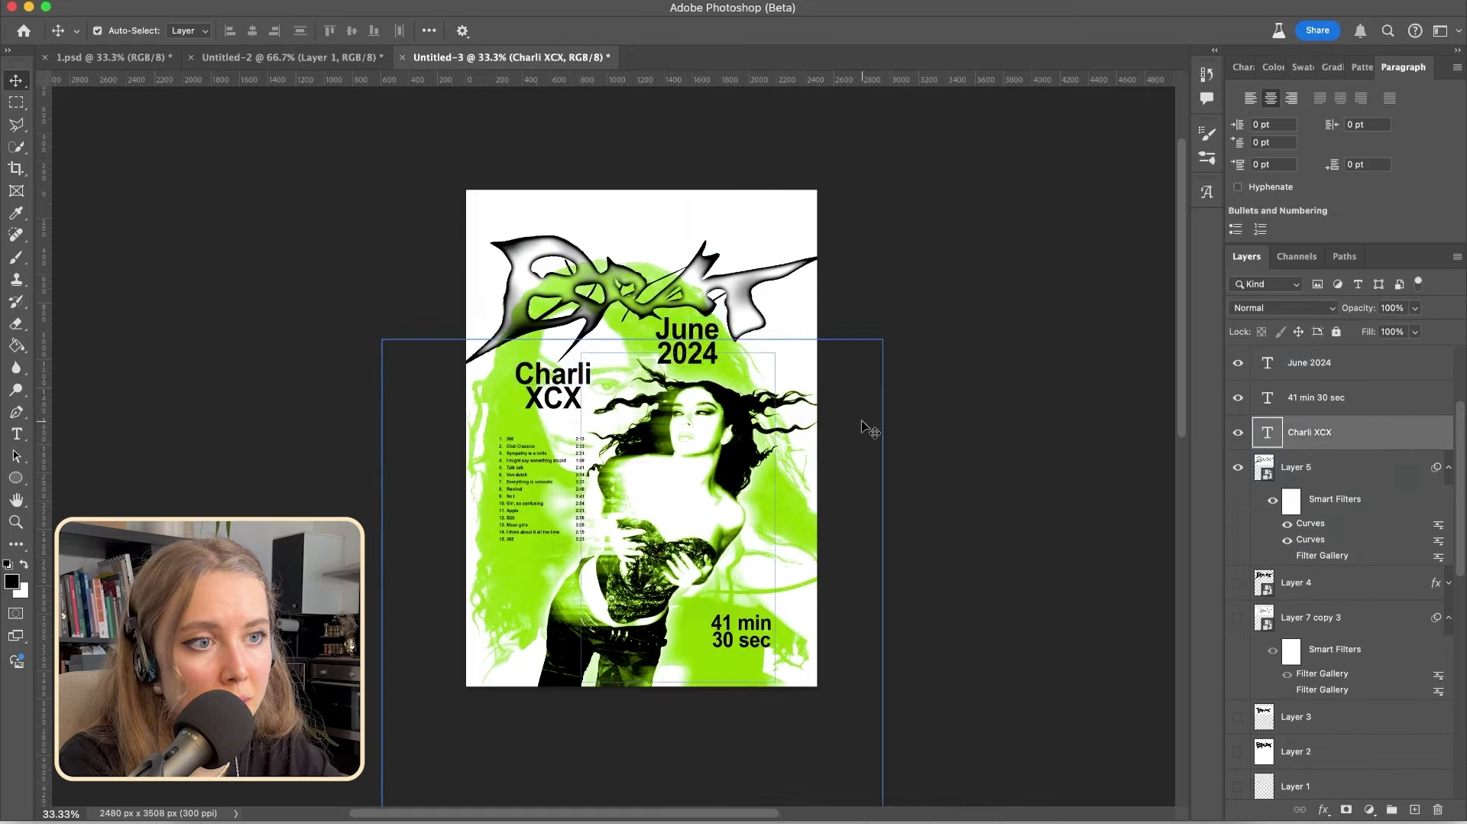
pyautogui.click(862, 426)
# Duplicate the "June 2024" text to the start of the tracklist and change the copy to "Brat"
pyautogui.press('super+plus')
pyautogui.scroll(1, 840, 397)
pyautogui.moveTo(751, 307); pyautogui.dragTo(505, 445)
pyautogui.click(16, 433)
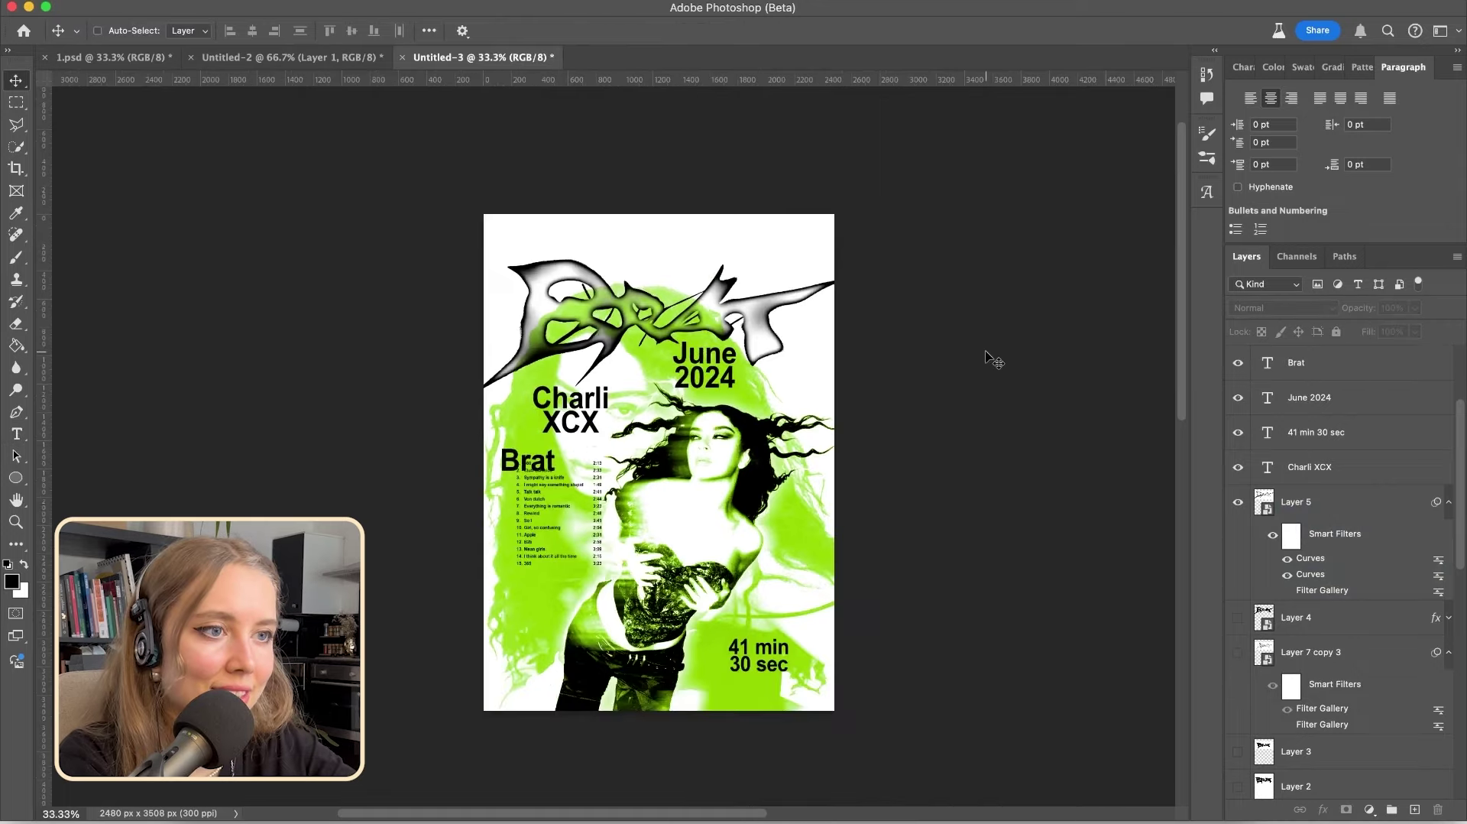
# Hide the large background portrait layer, toggling its visibility to compare the poster with and without it
pyautogui.press('super+plus')
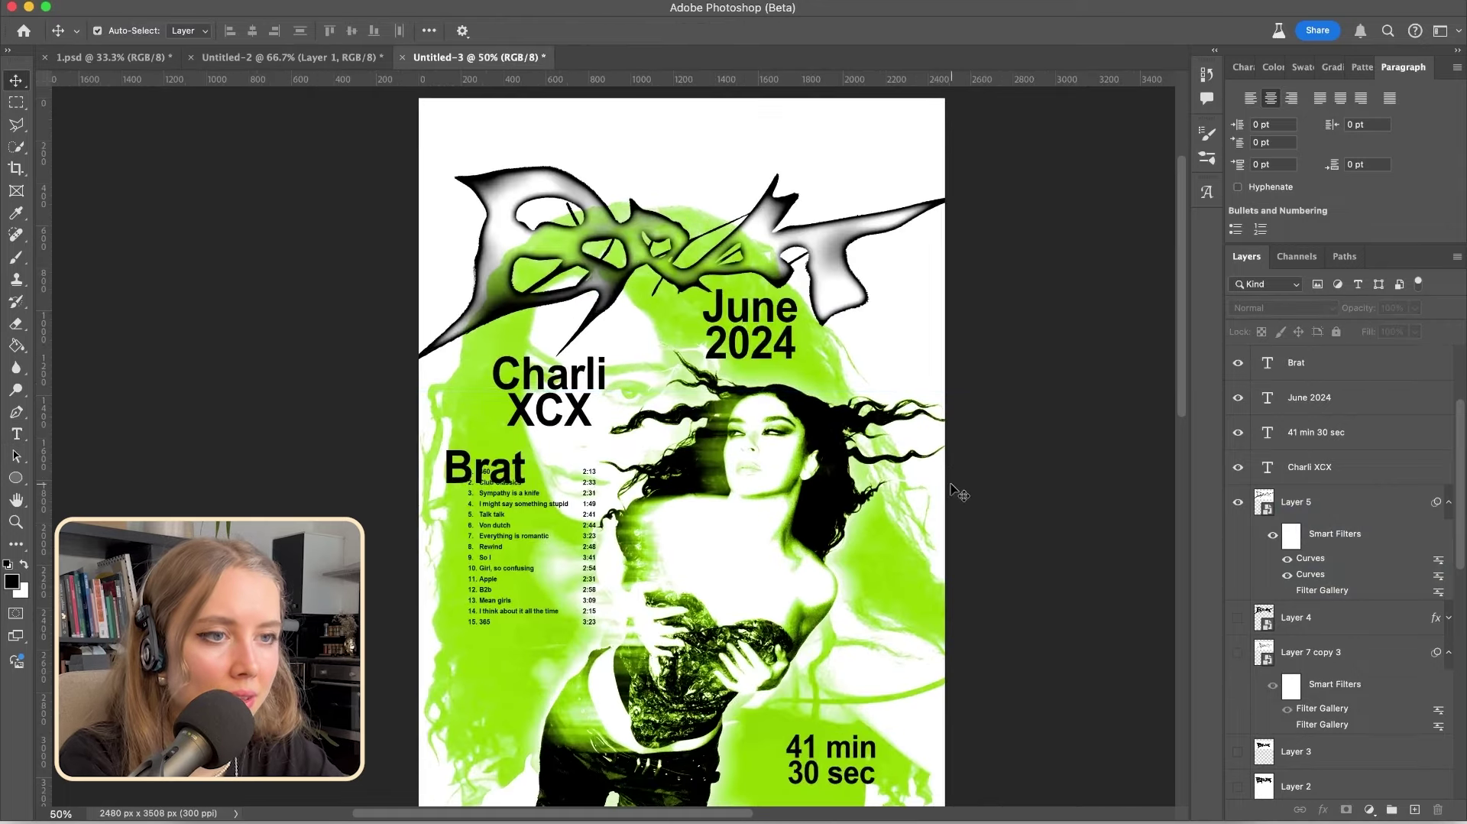
pyautogui.scroll(-1, 979, 428)
pyautogui.moveTo(878, 556); pyautogui.dragTo(1169, 656)
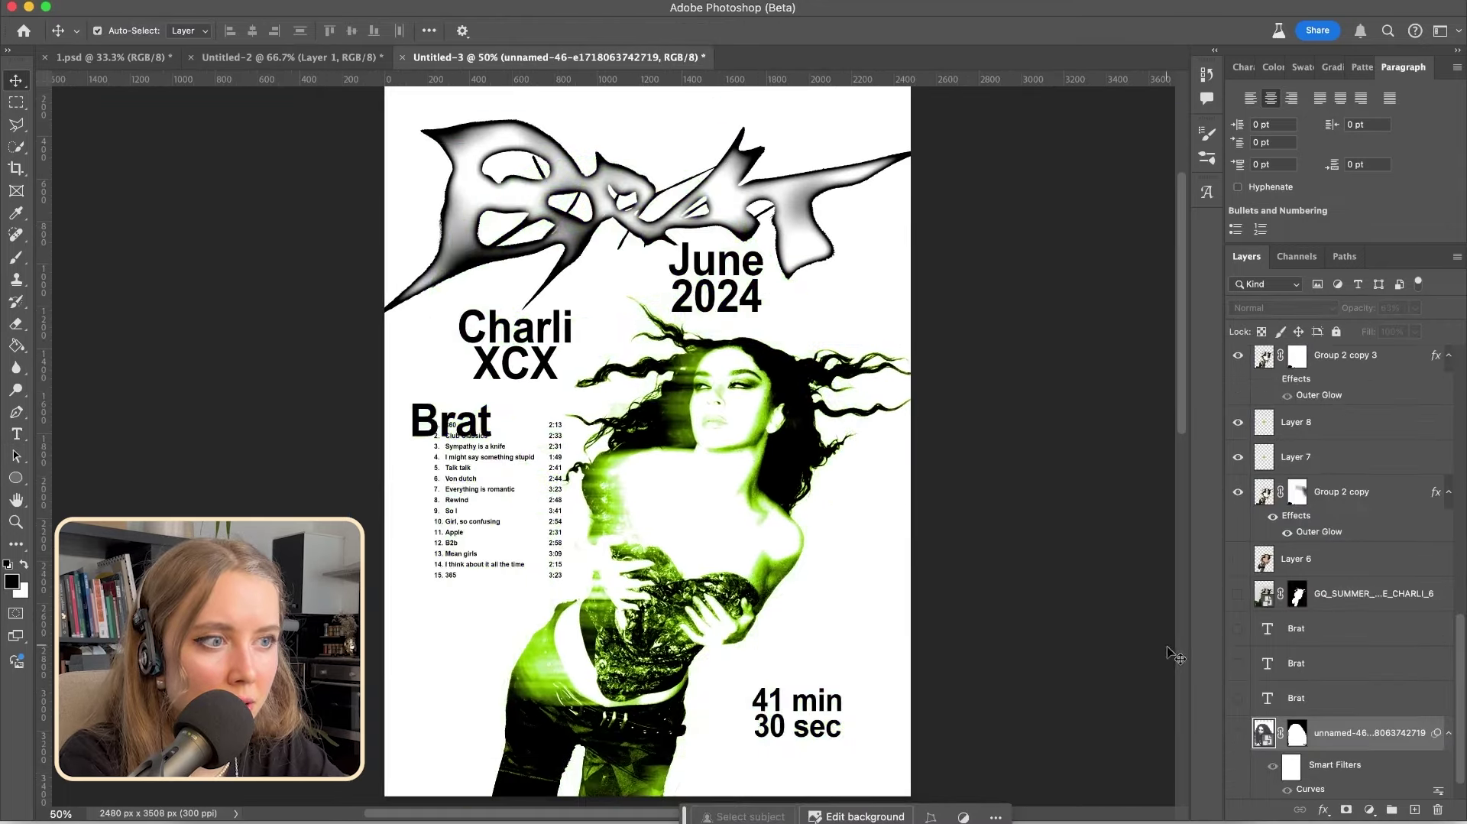
pyautogui.press('super+minus')
pyautogui.click(1235, 735)
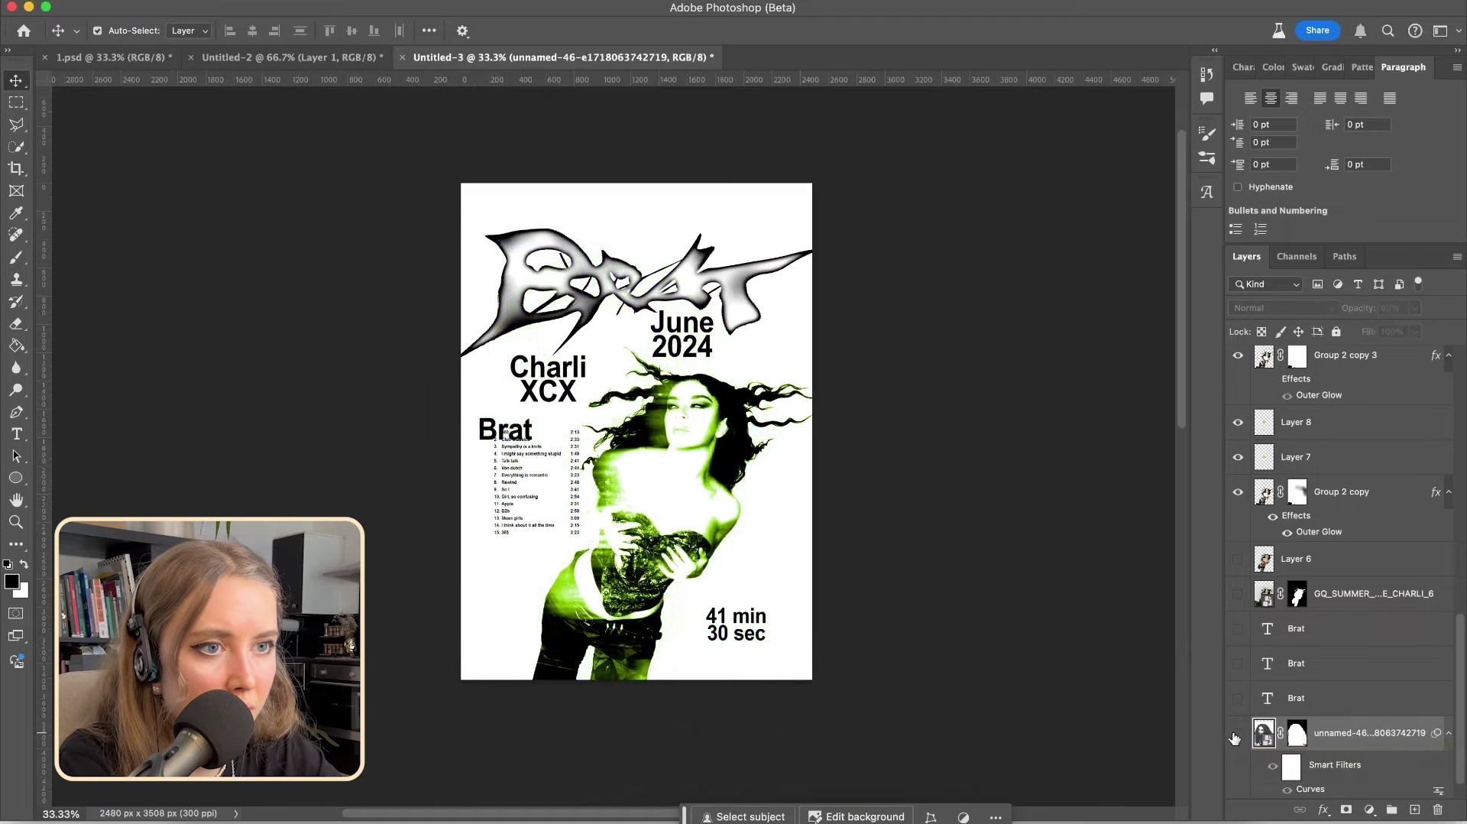
pyautogui.click(1236, 736)
pyautogui.click(1235, 735)
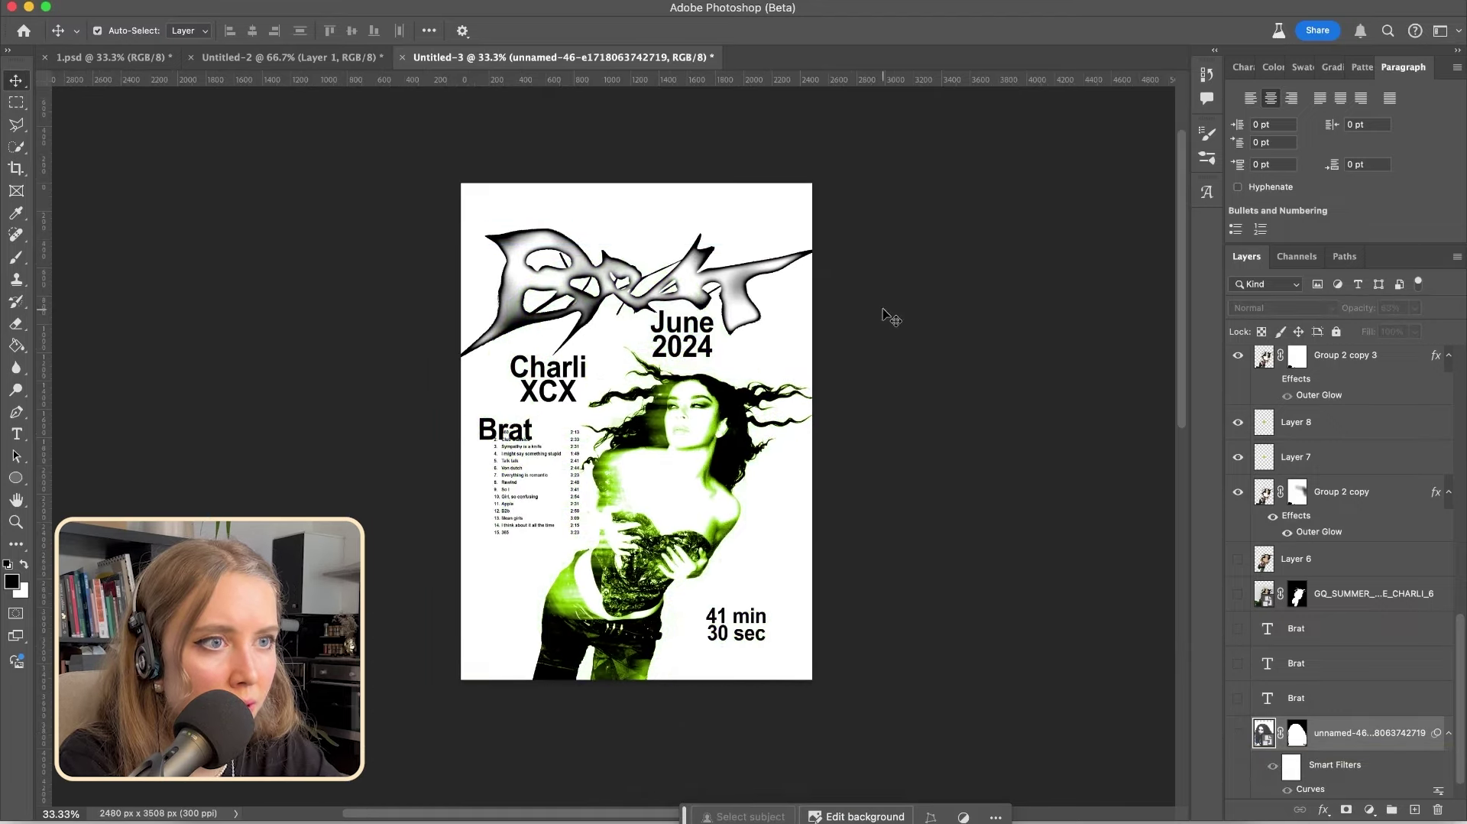
pyautogui.scroll(-1, 1373, 715)
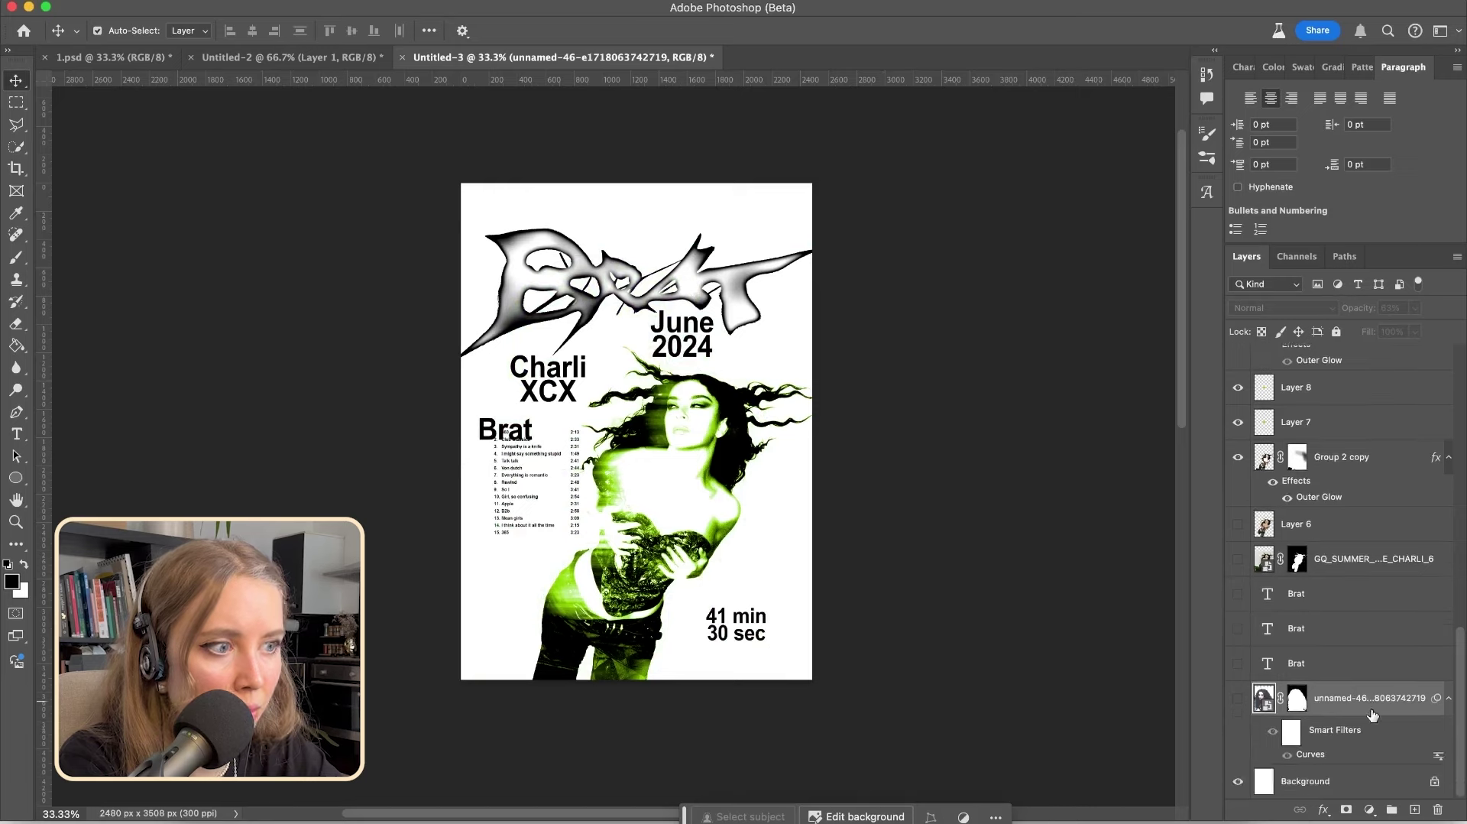
# Set the foreground colour to lime green #96d400 and fill the poster's Background layer with it
pyautogui.click(1329, 790)
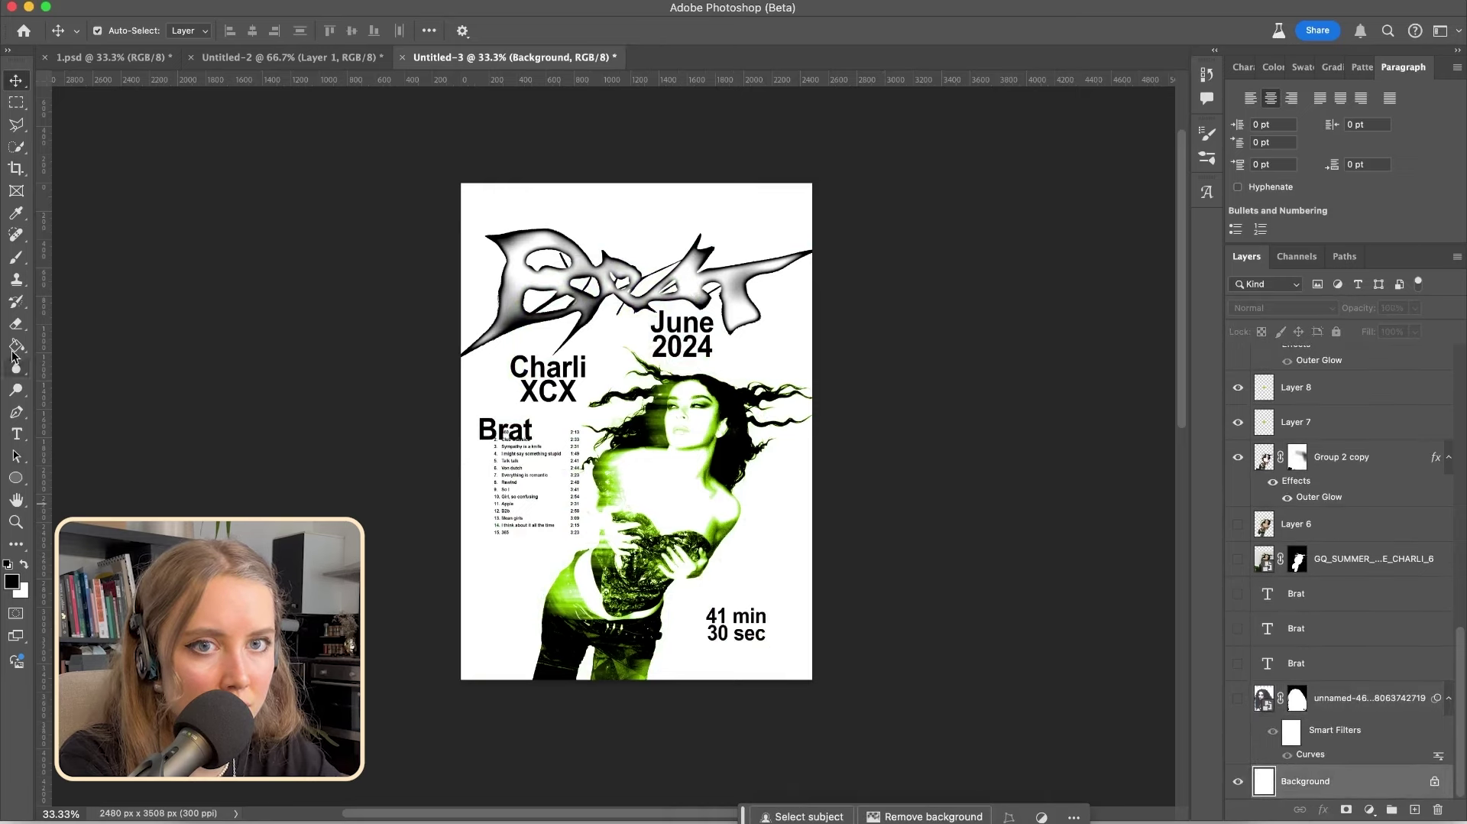
pyautogui.click(16, 345)
pyautogui.hotkey('alt', 'BackSpace')
pyautogui.click(8, 586)
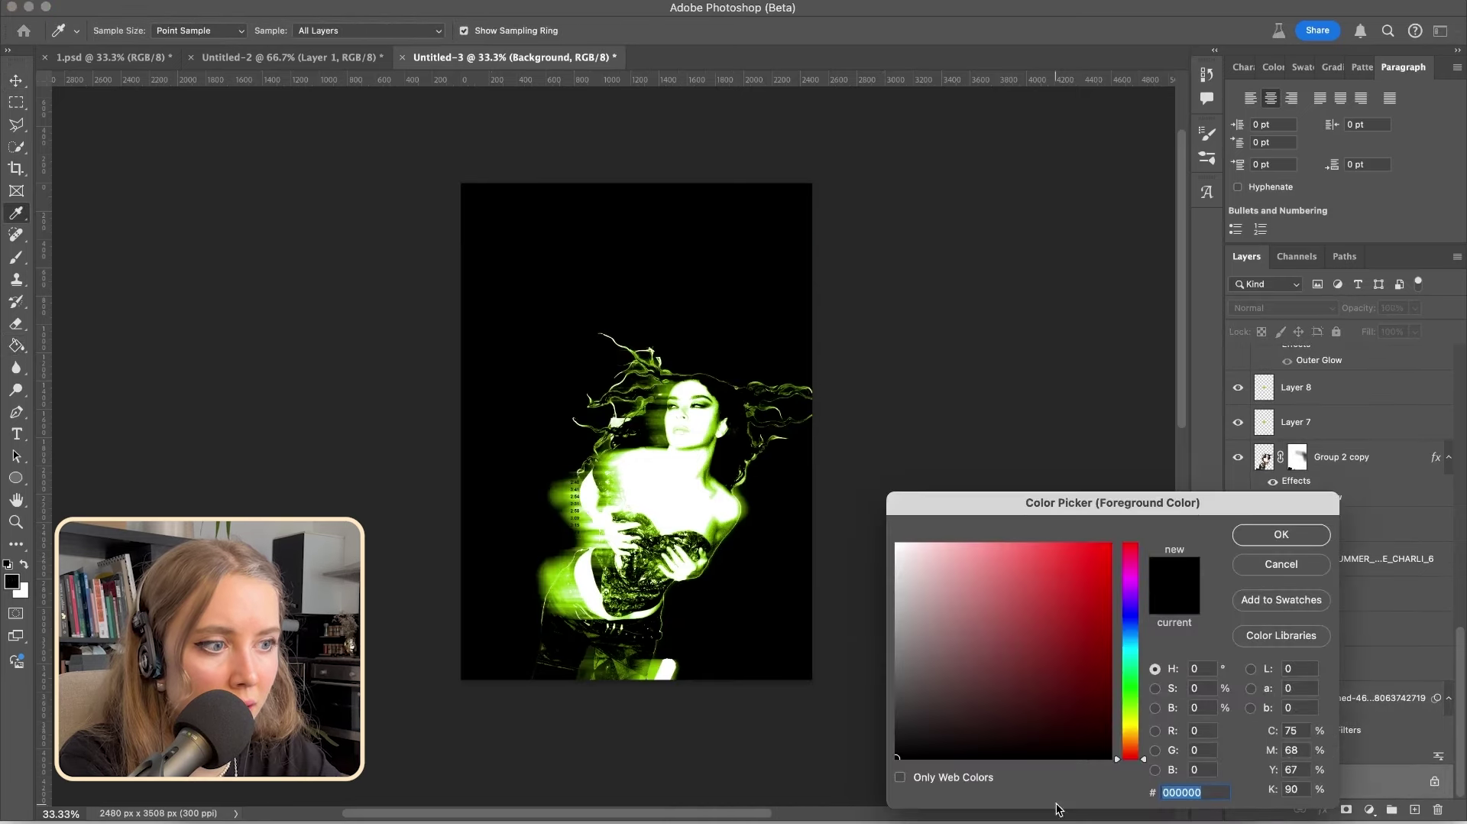
pyautogui.write('96')
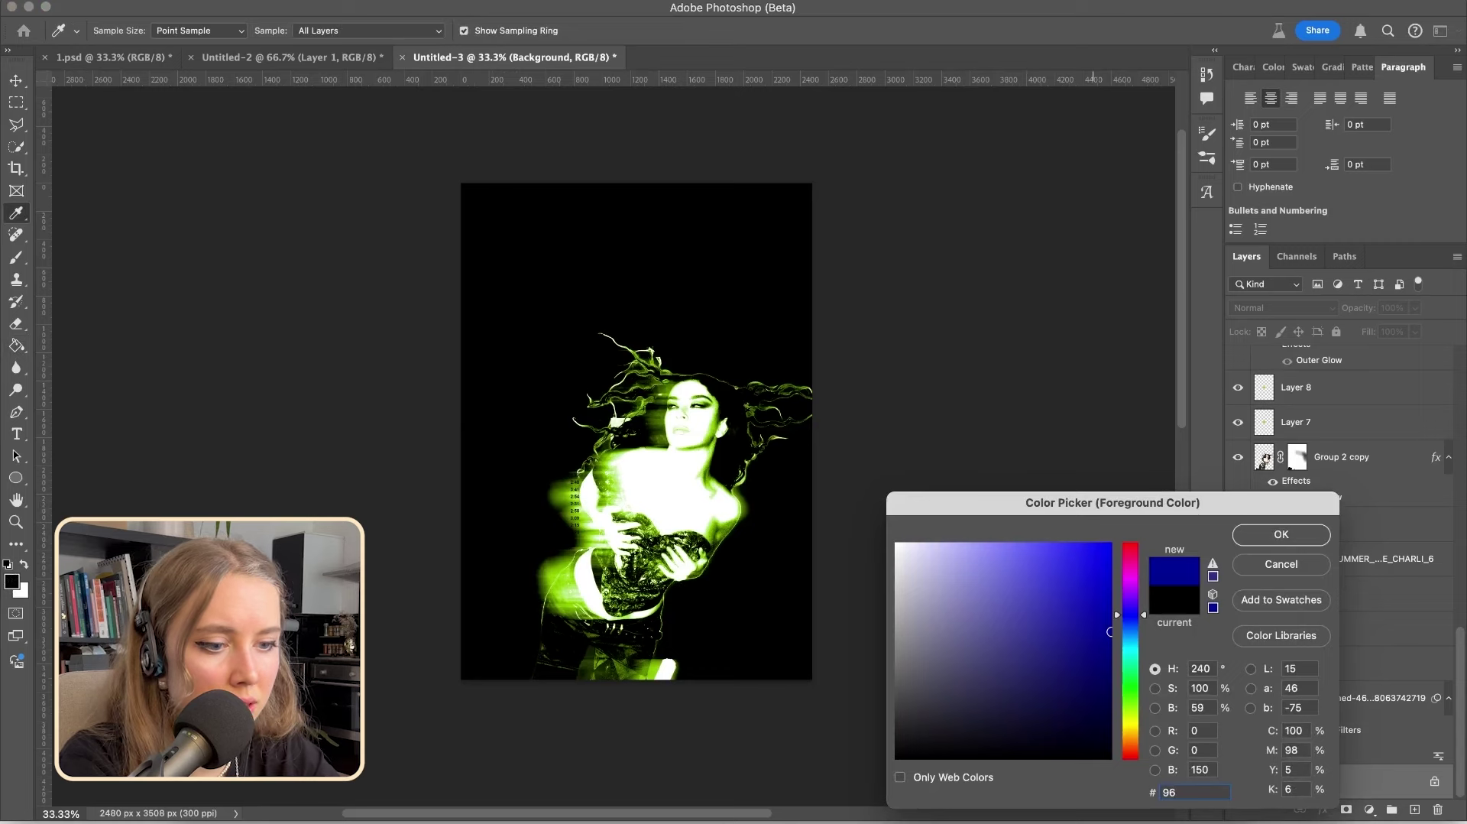
pyautogui.write('d400')
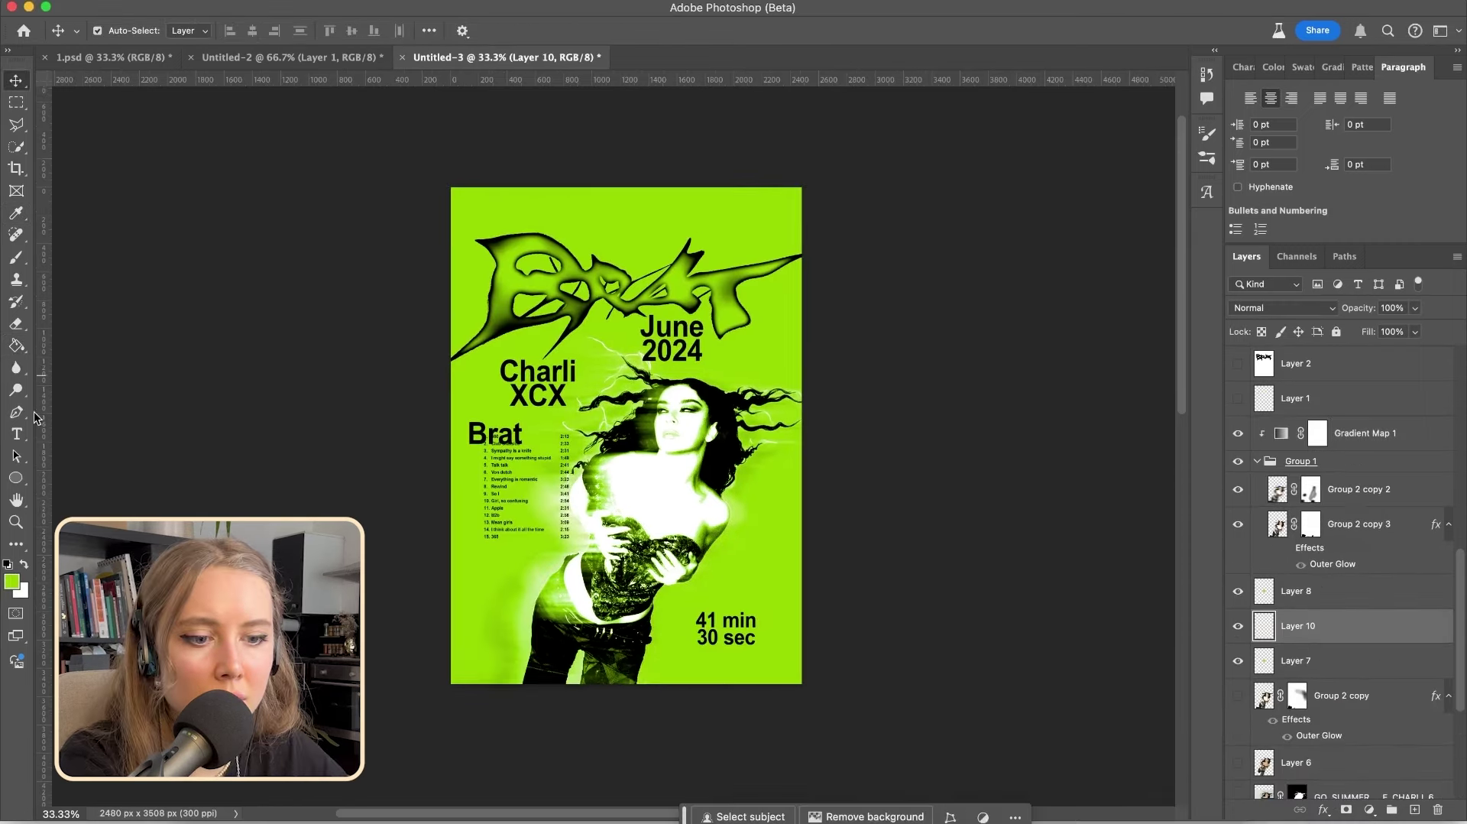
# Paint a soft white glow on Layer 10 beside the portrait's left side, using a 1200 px brush at 37% opacity
pyautogui.press('x')
pyautogui.click(16, 258)
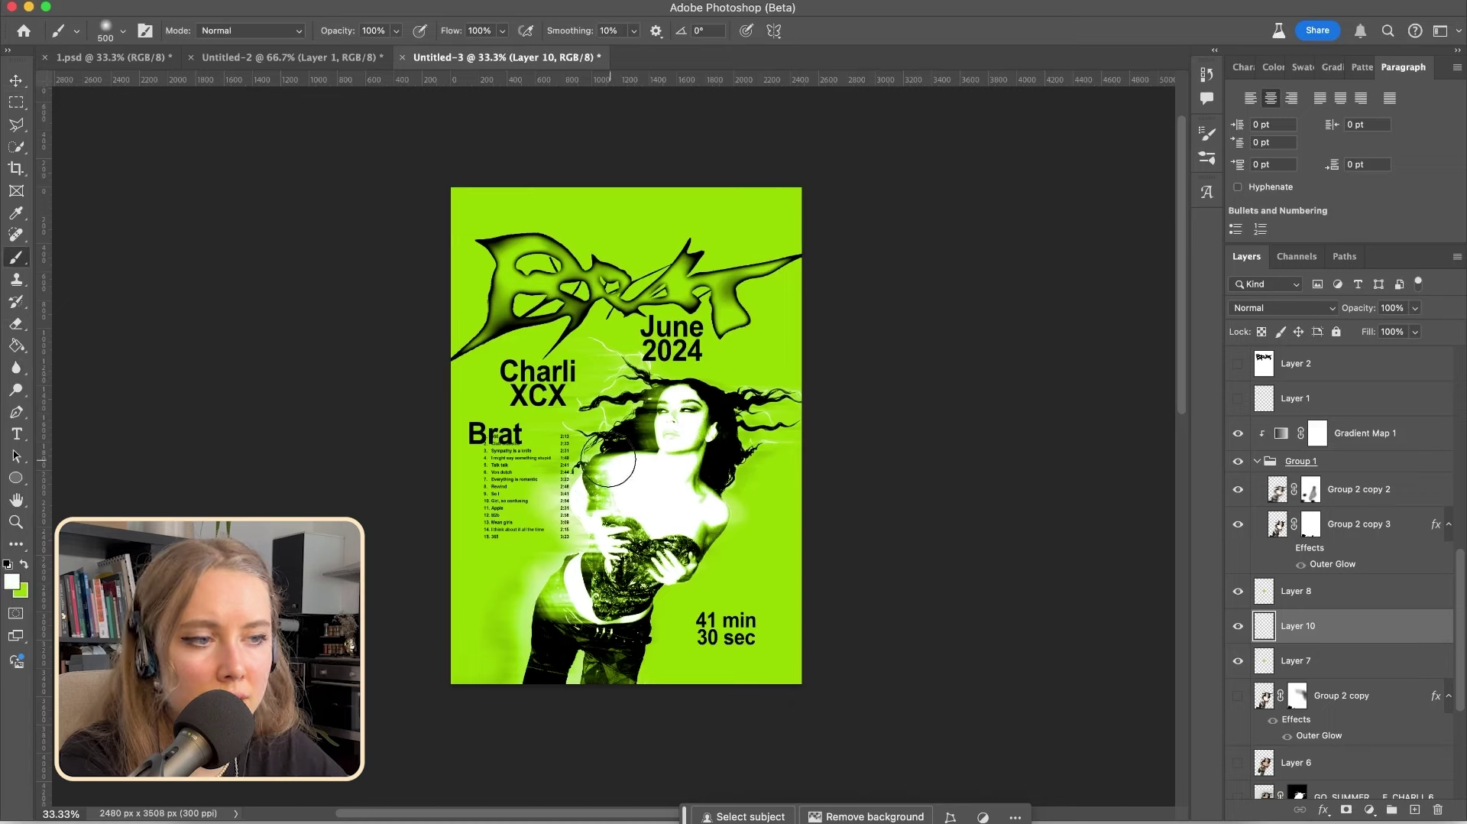
pyautogui.press(']')
pyautogui.press(']')
pyautogui.press(']')
pyautogui.press(']')
pyautogui.press(']')
pyautogui.press(']')
pyautogui.moveTo(603, 426)
pyautogui.mouseDown()
pyautogui.moveTo(536, 551)
pyautogui.moveTo(549, 640)
pyautogui.mouseUp()
pyautogui.press('super+z')
pyautogui.click(396, 31)
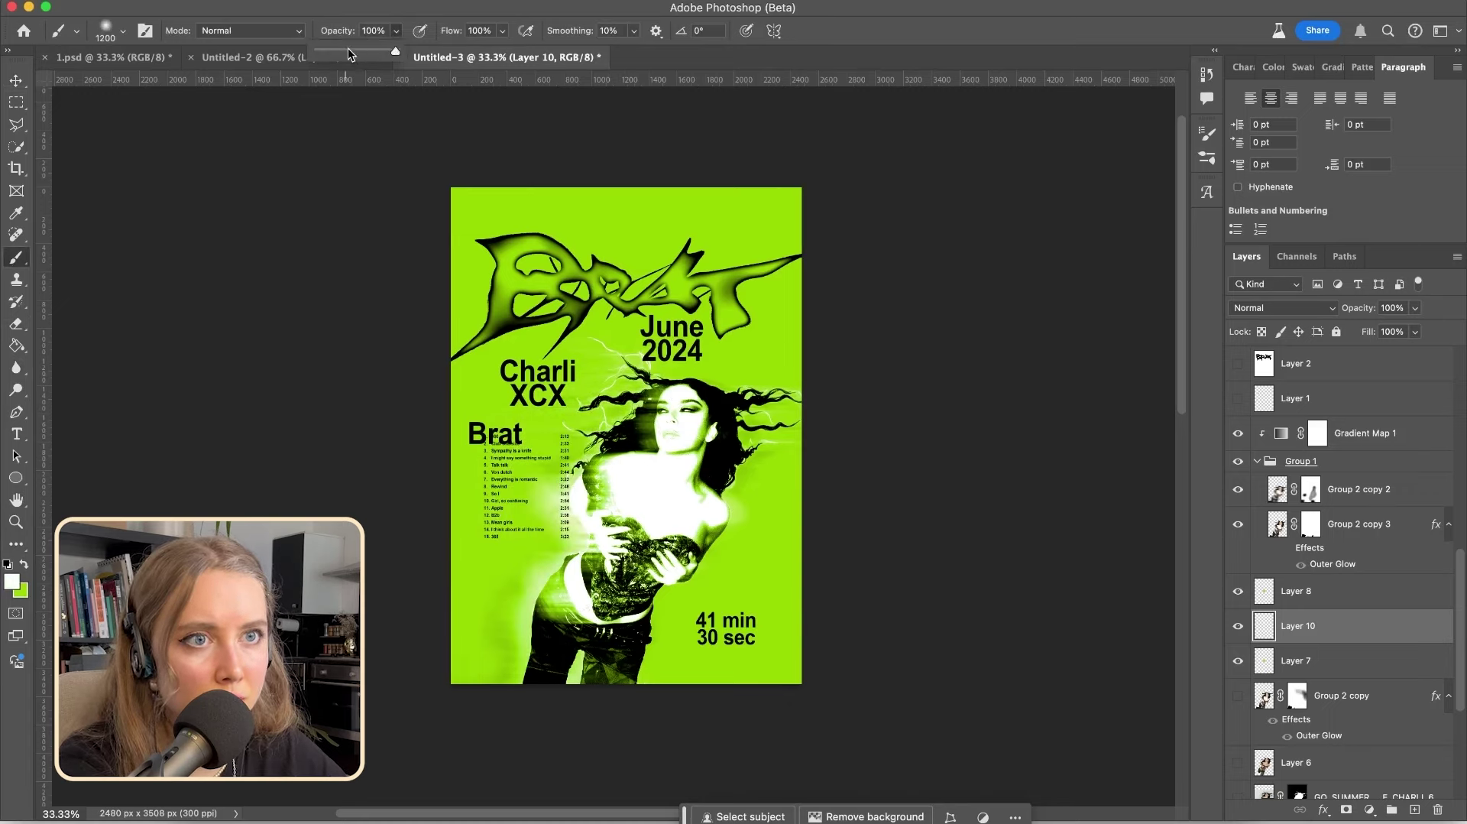
pyautogui.click(347, 51)
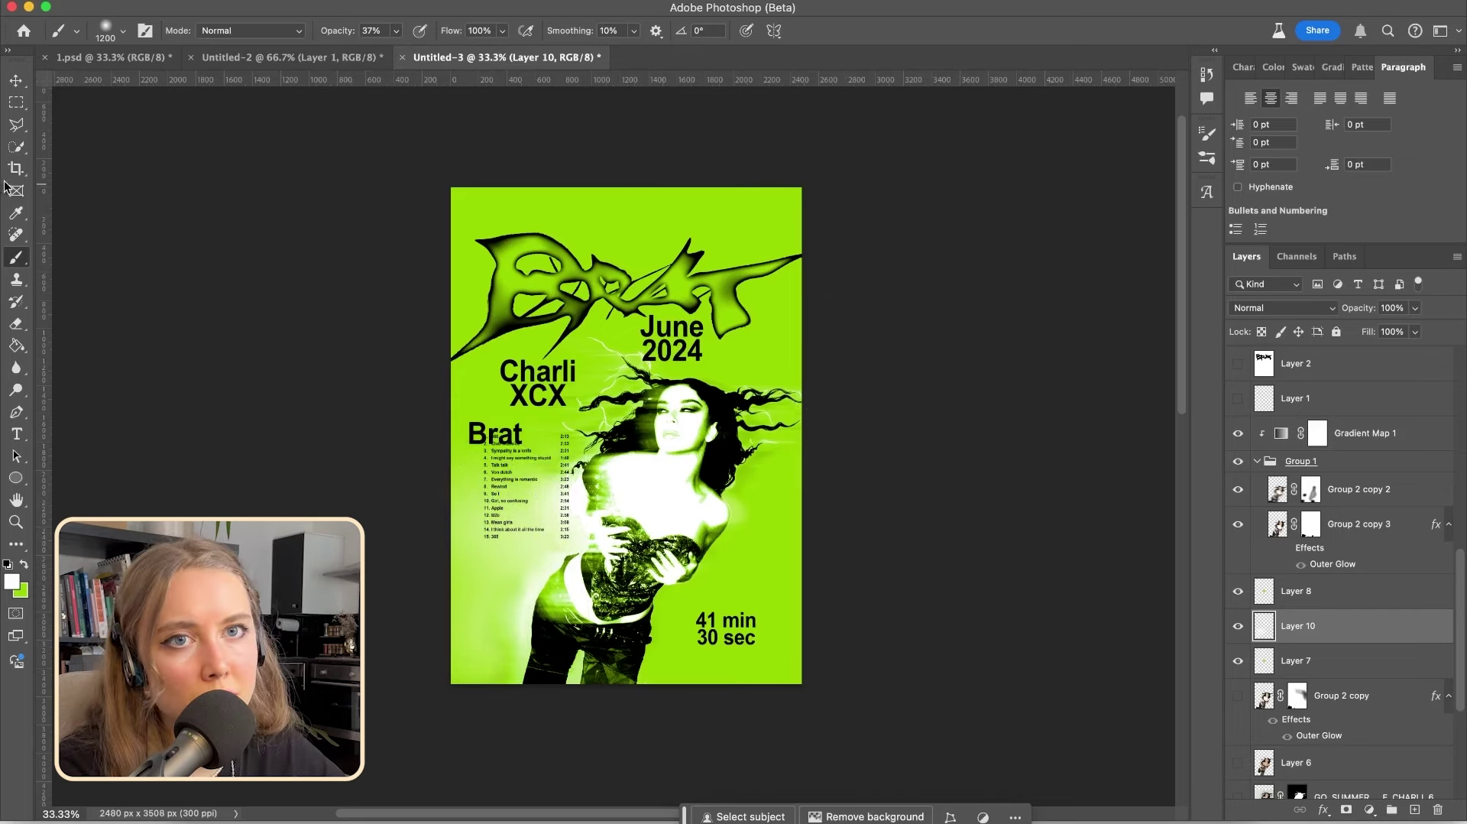
# Shrink the "June 2024" text to the size of "41 min 30 sec" and place it above that text beside the figure
pyautogui.click(16, 81)
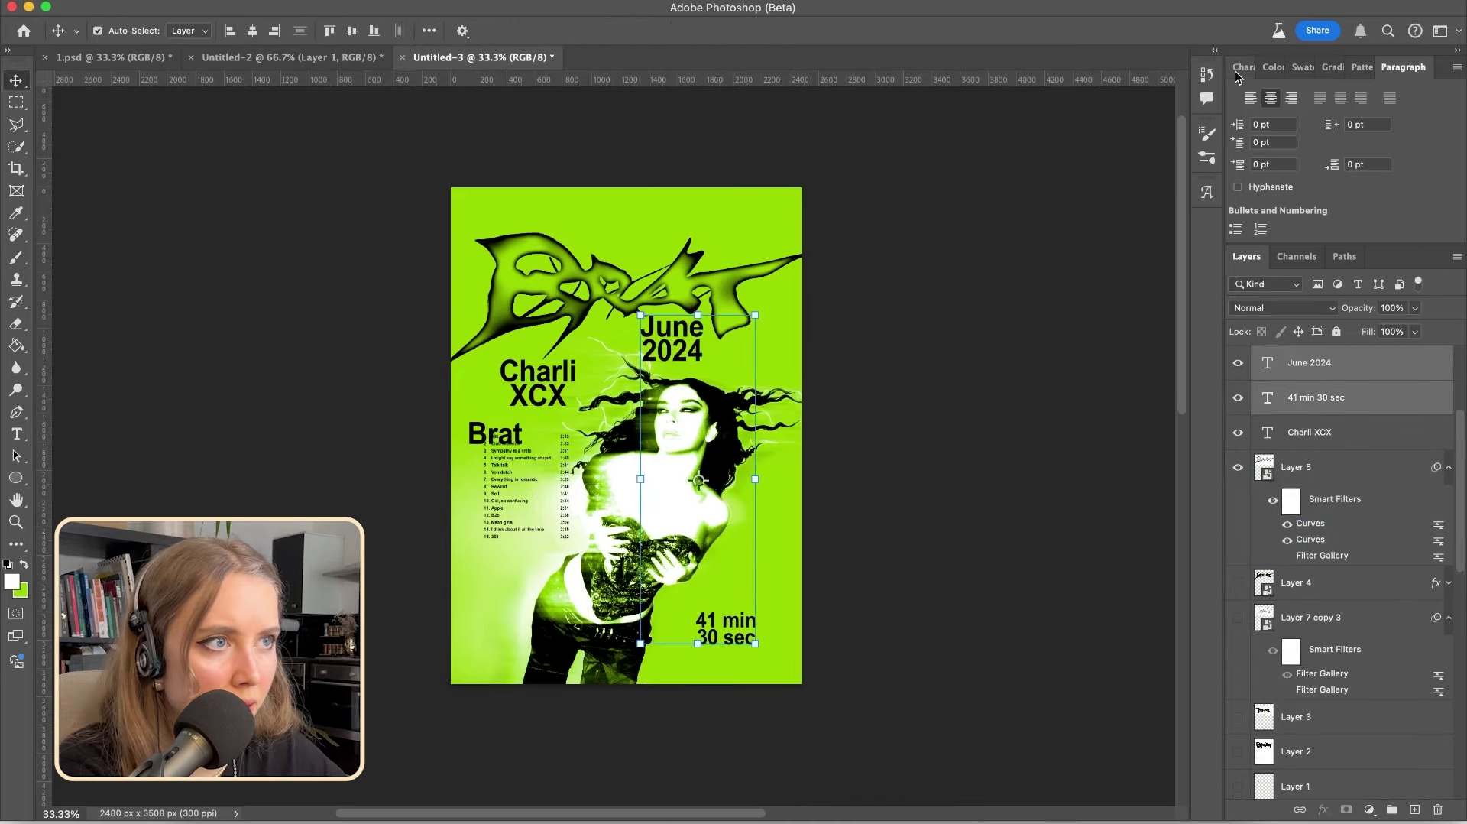
pyautogui.click(671, 340)
pyautogui.click(726, 628)
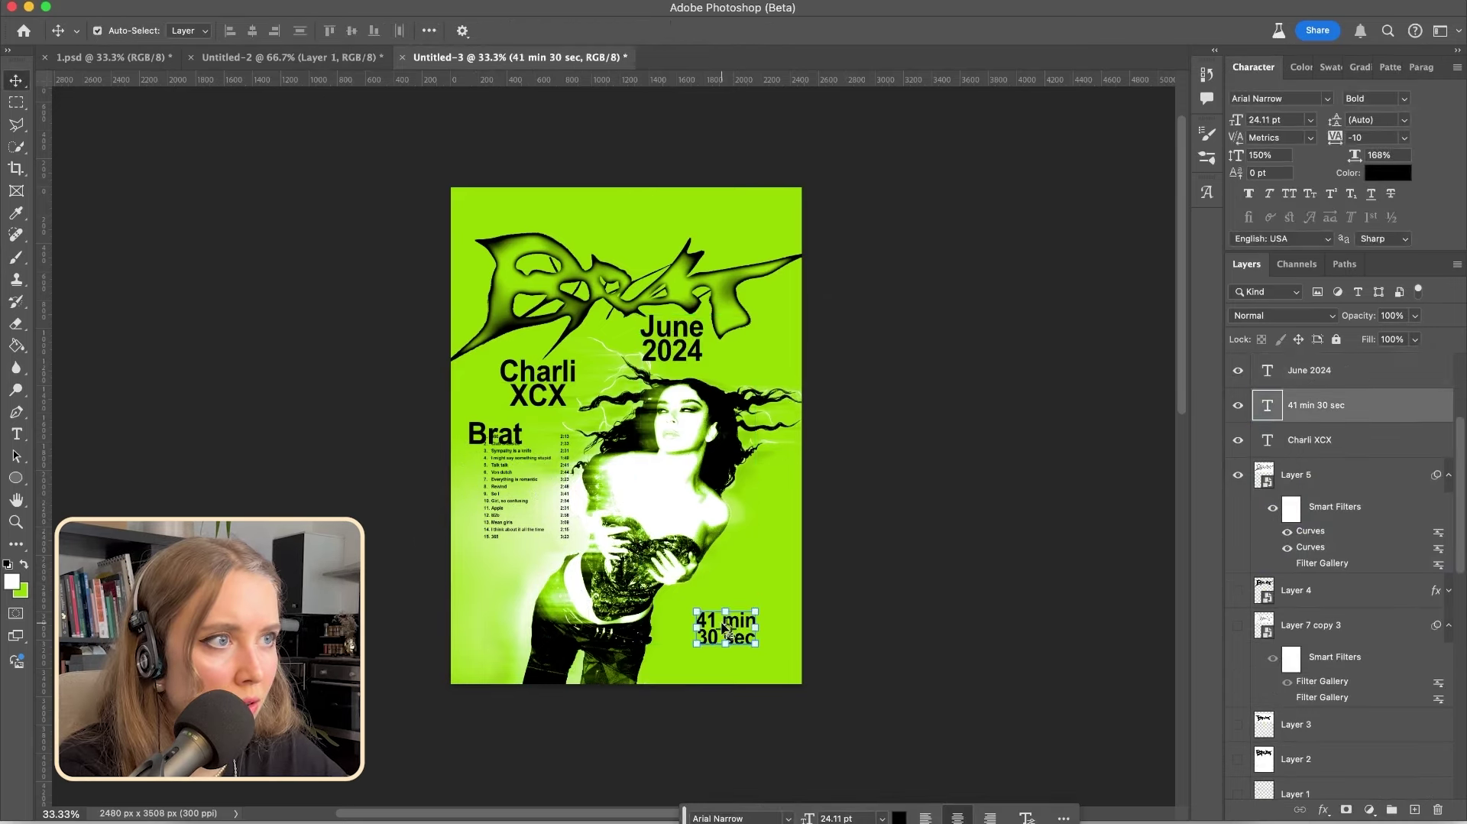
pyautogui.click(684, 347)
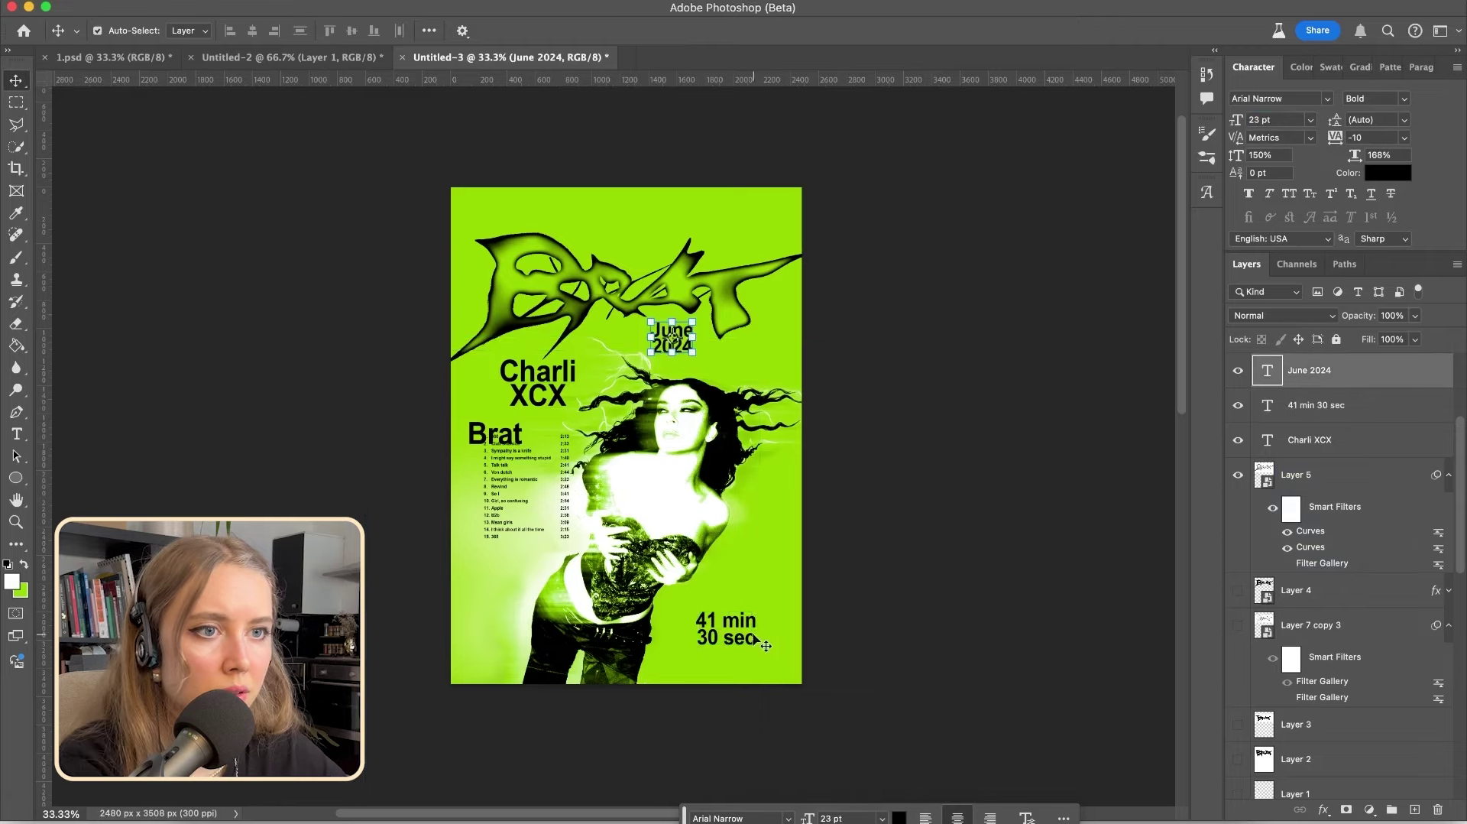
pyautogui.click(748, 638)
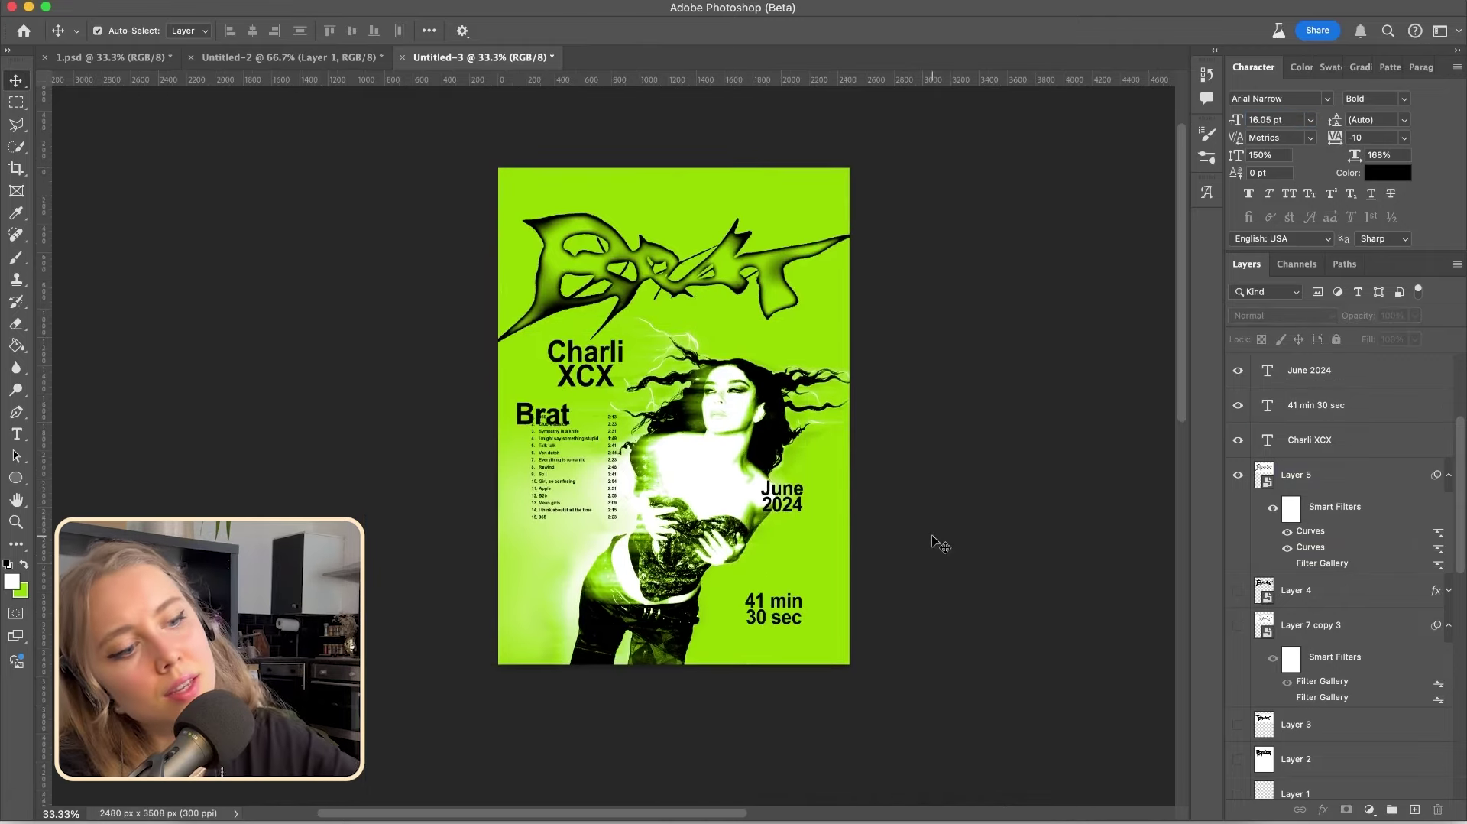
# Show Layer 4 directly above the Layer 5 title and enable its Outer Bevel effect in Bevel & Emboss
pyautogui.press('super+minus')
pyautogui.press('super+plus')
pyautogui.press('super+plus')
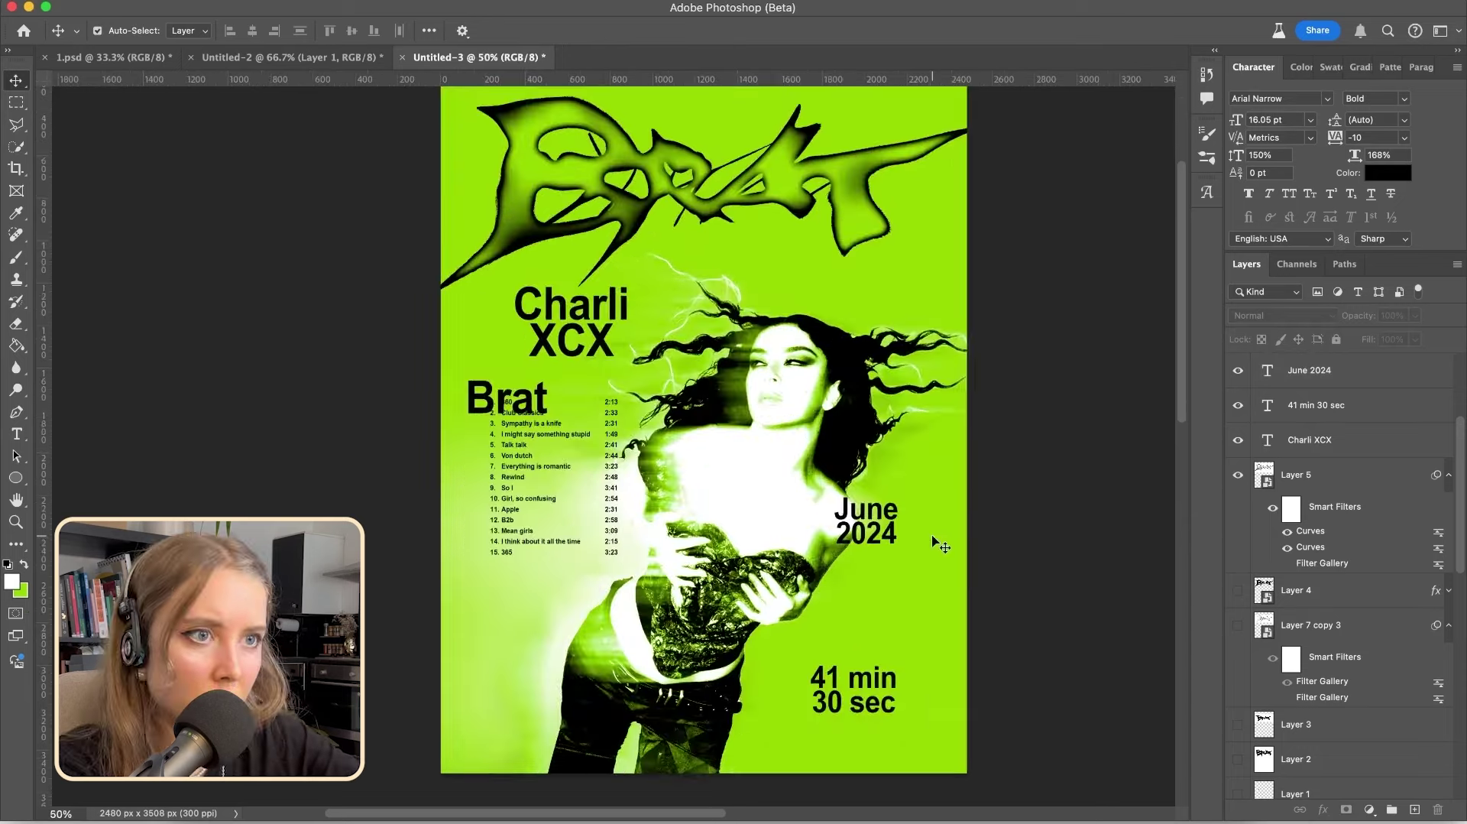
pyautogui.scroll(2, 900, 382)
pyautogui.hscroll(2, 900, 382)
pyautogui.click(889, 374)
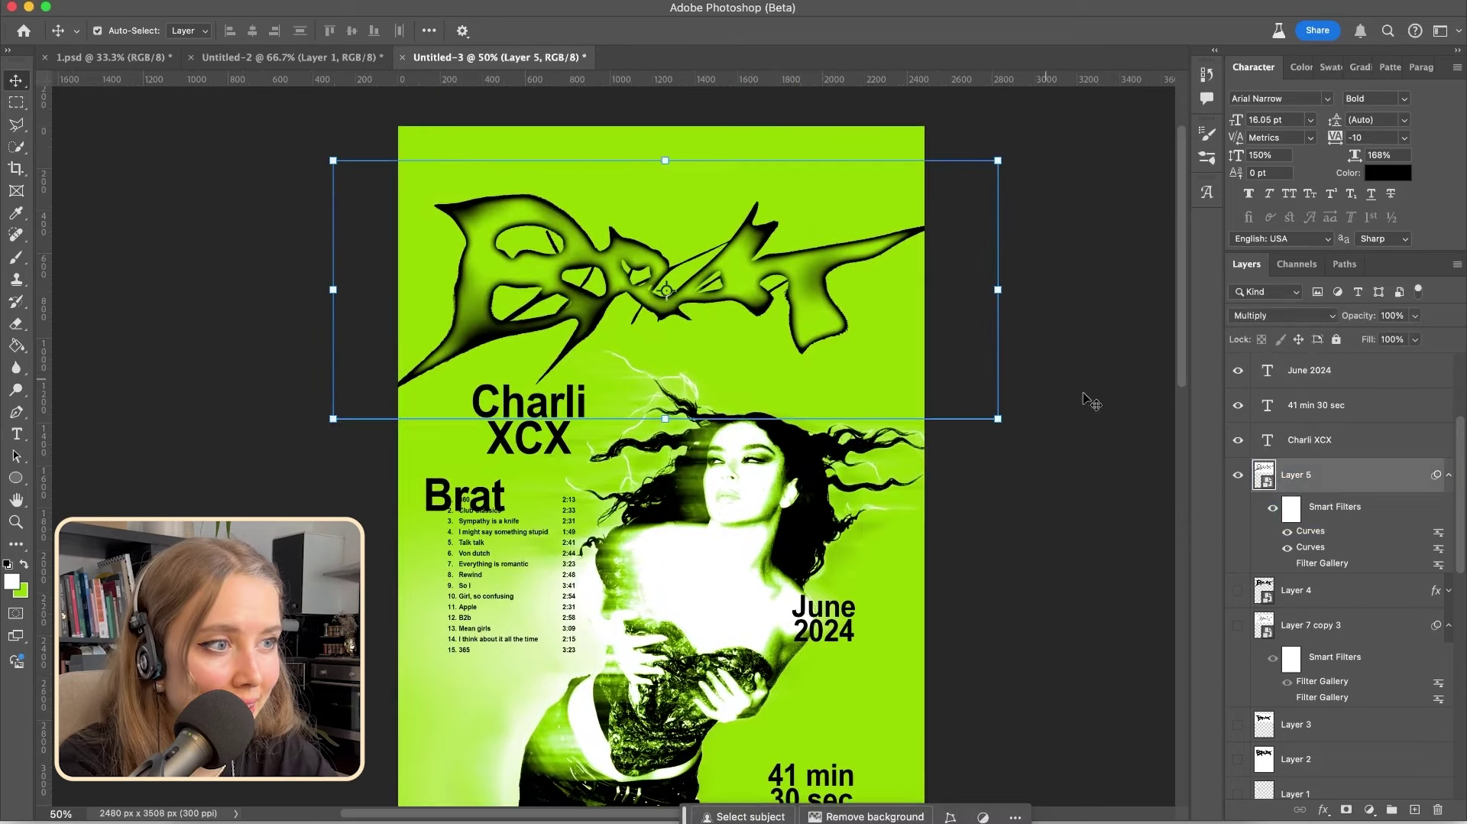
pyautogui.scroll(3, 1299, 527)
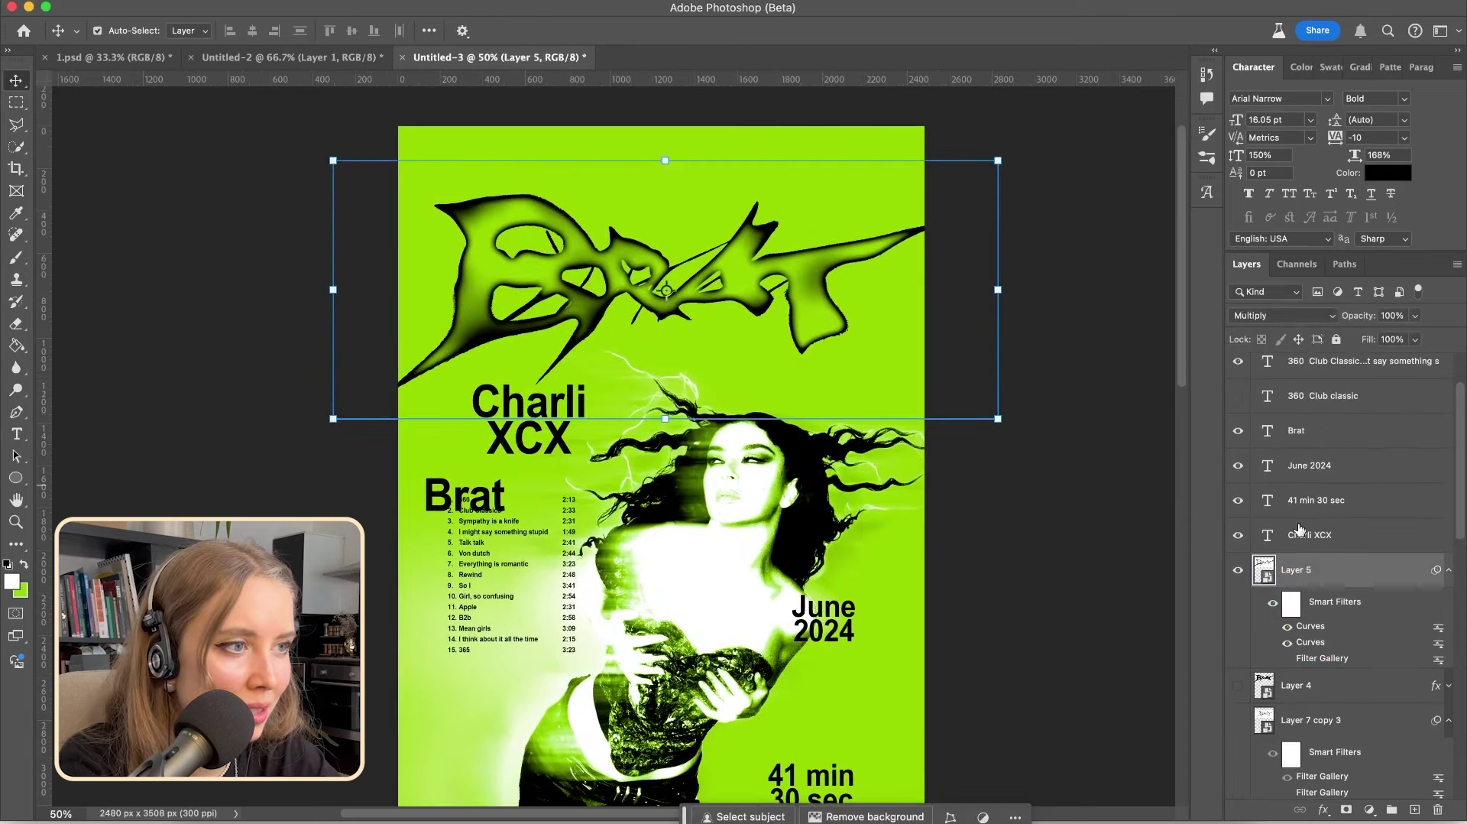
pyautogui.click(1299, 534)
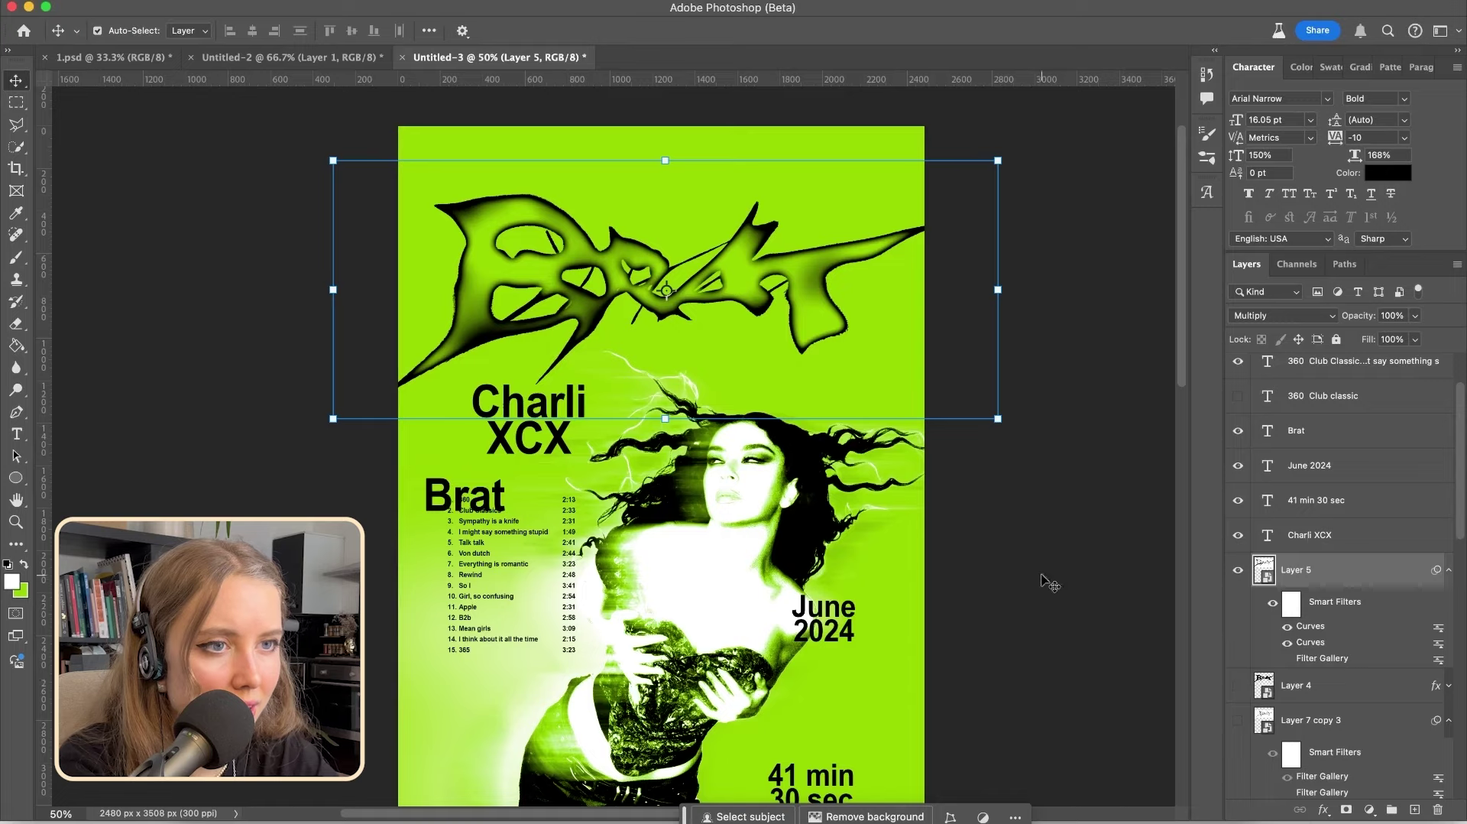
pyautogui.scroll(-1, 1048, 581)
pyautogui.doubleClick(1345, 685)
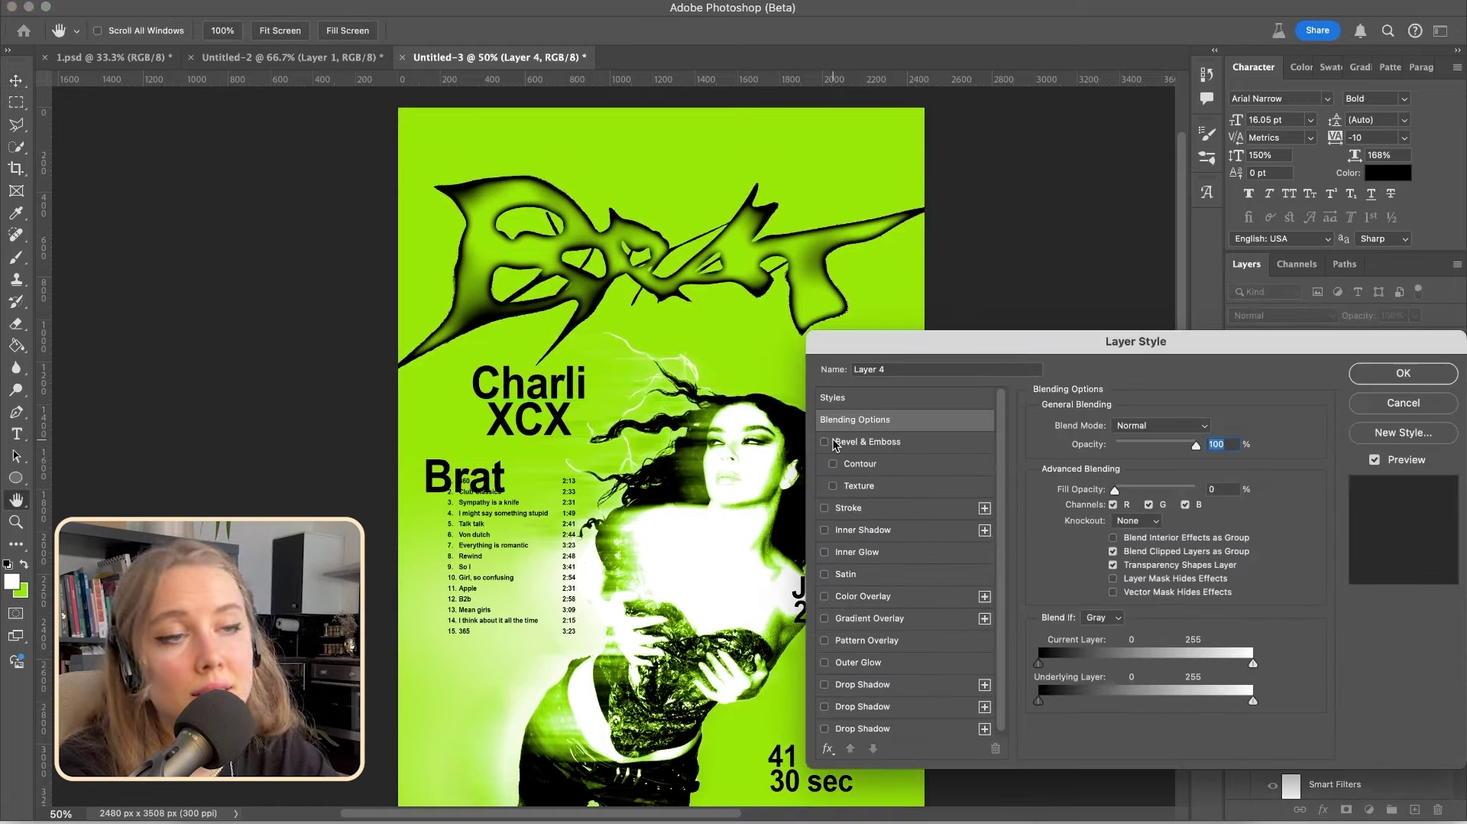
pyautogui.moveTo(902, 346); pyautogui.dragTo(996, 299)
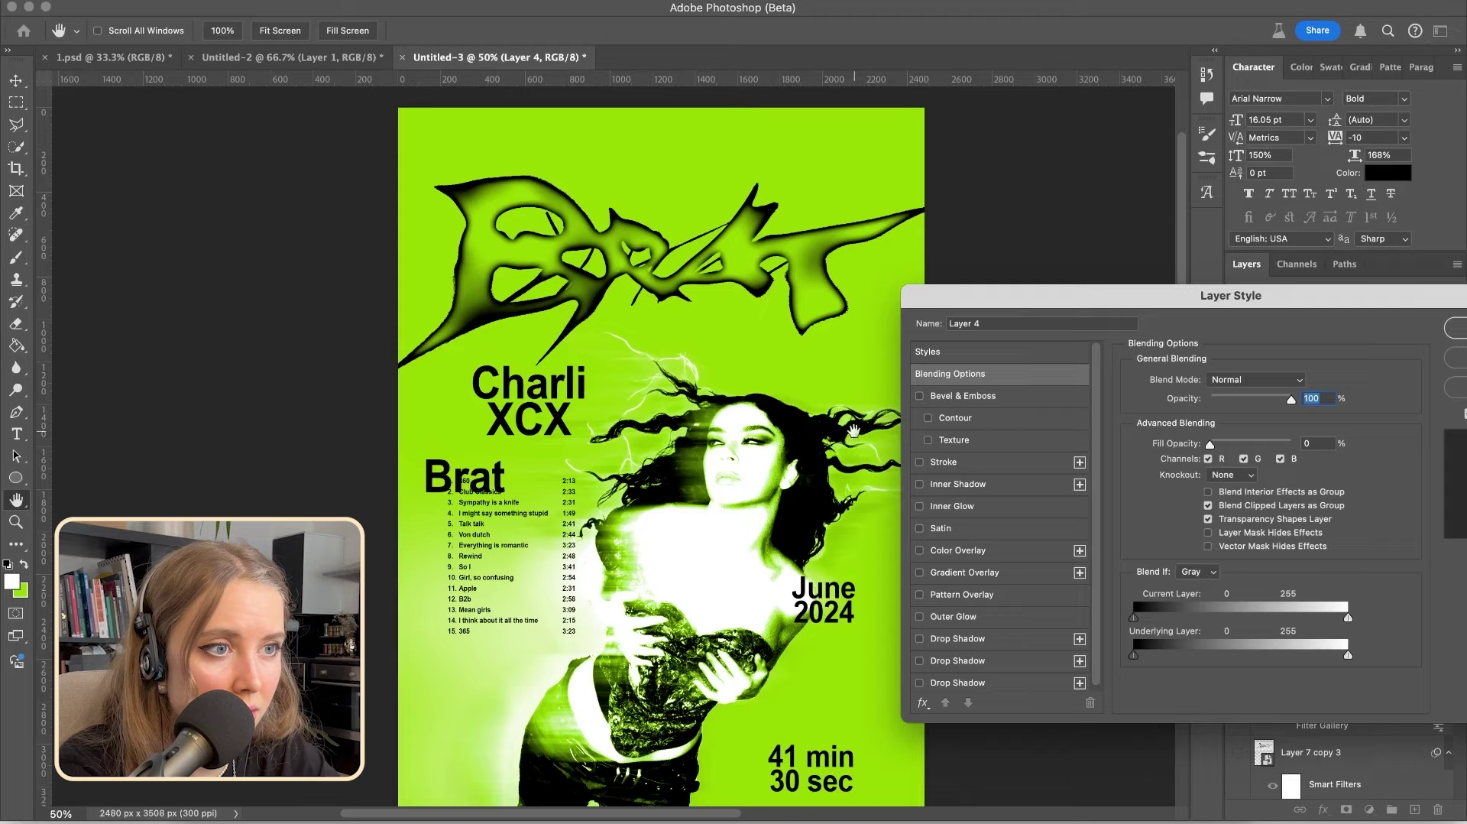
pyautogui.click(918, 398)
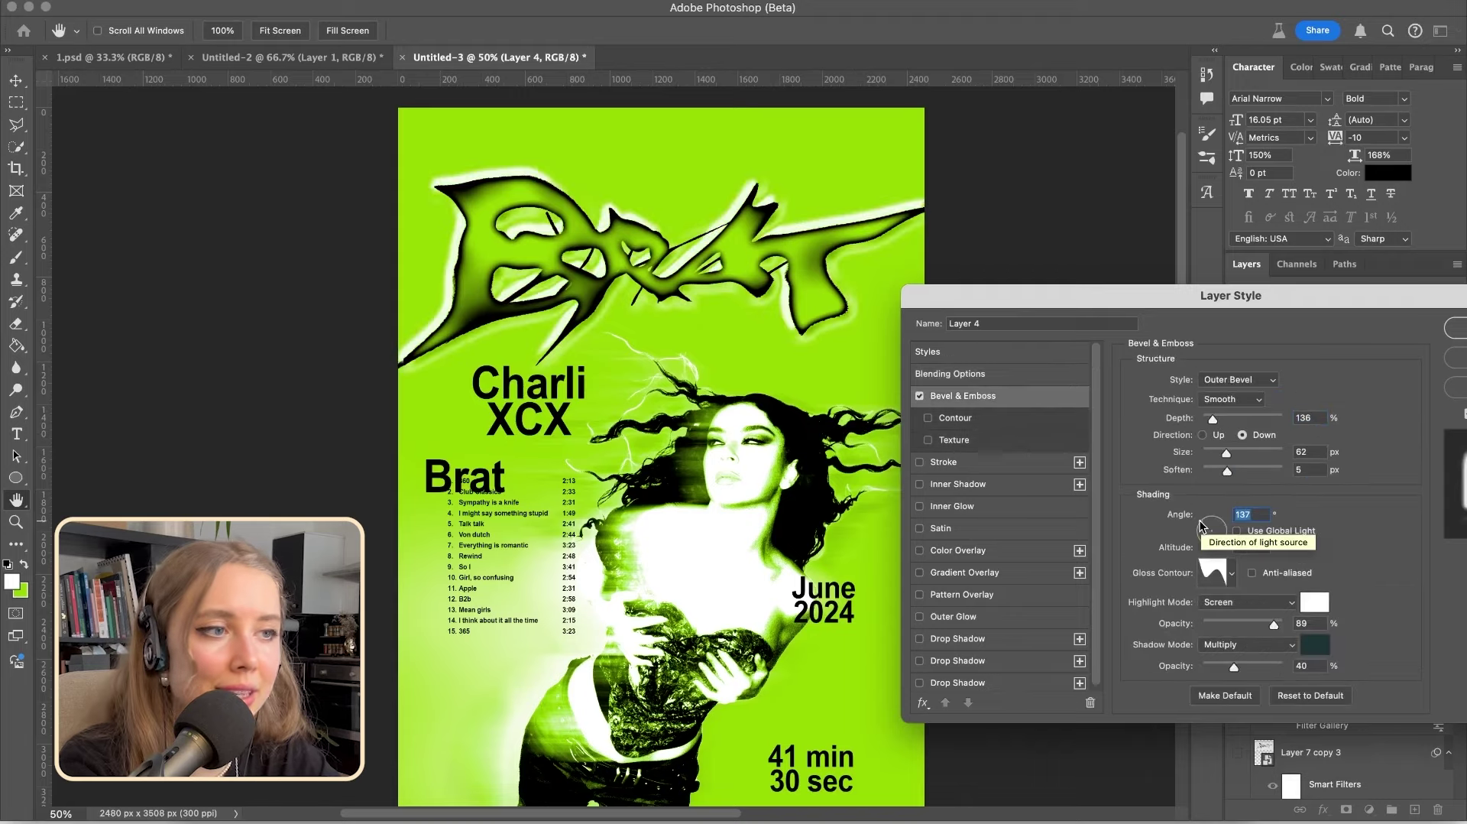
# Set Layer 4's bevel depth to 303%, light angle to 61° and altitude to 21°, and apply the layer style
pyautogui.moveTo(1203, 526); pyautogui.dragTo(1223, 538)
pyautogui.press('super+minus')
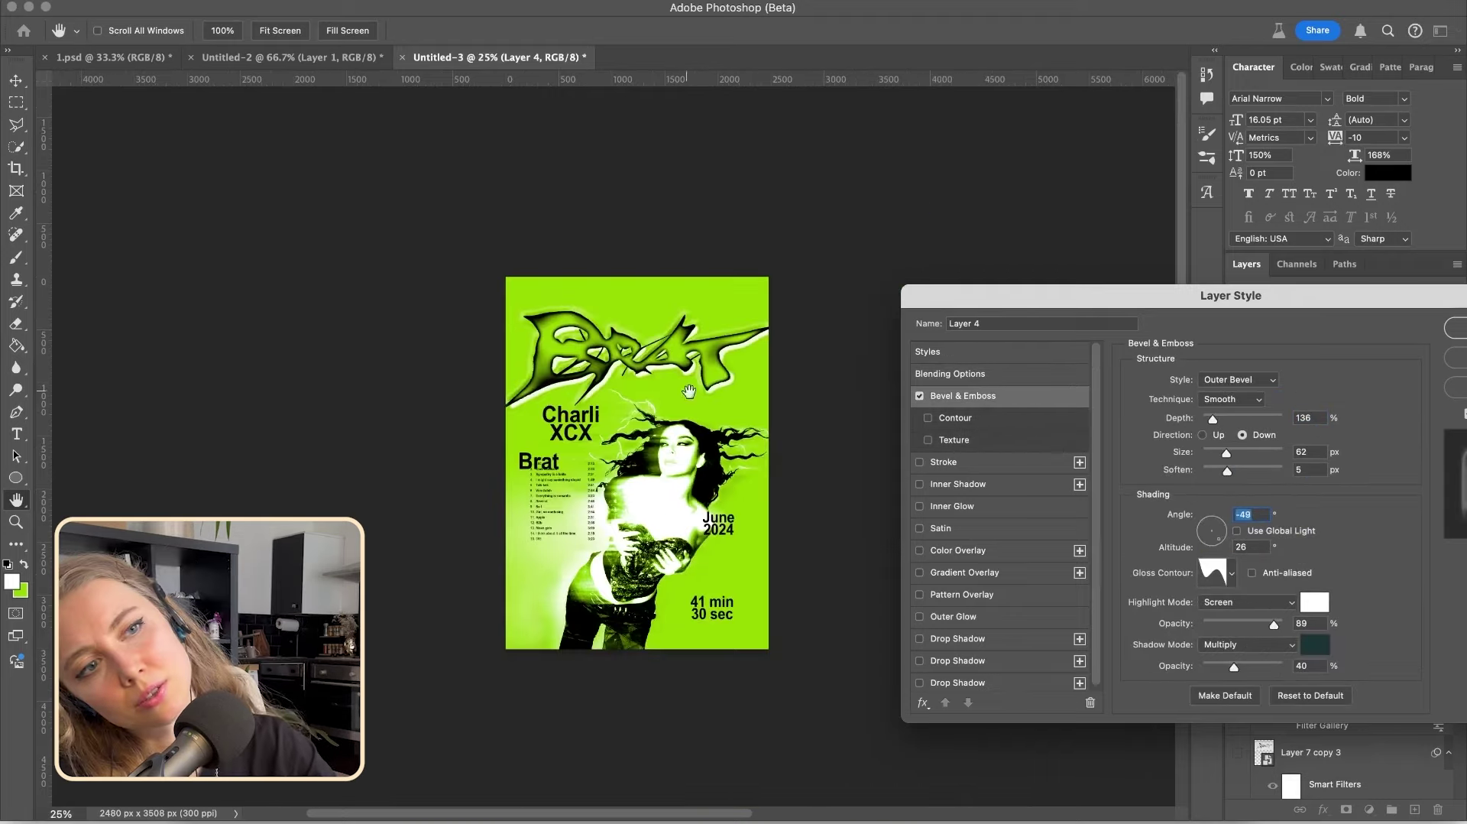
pyautogui.press('super+plus')
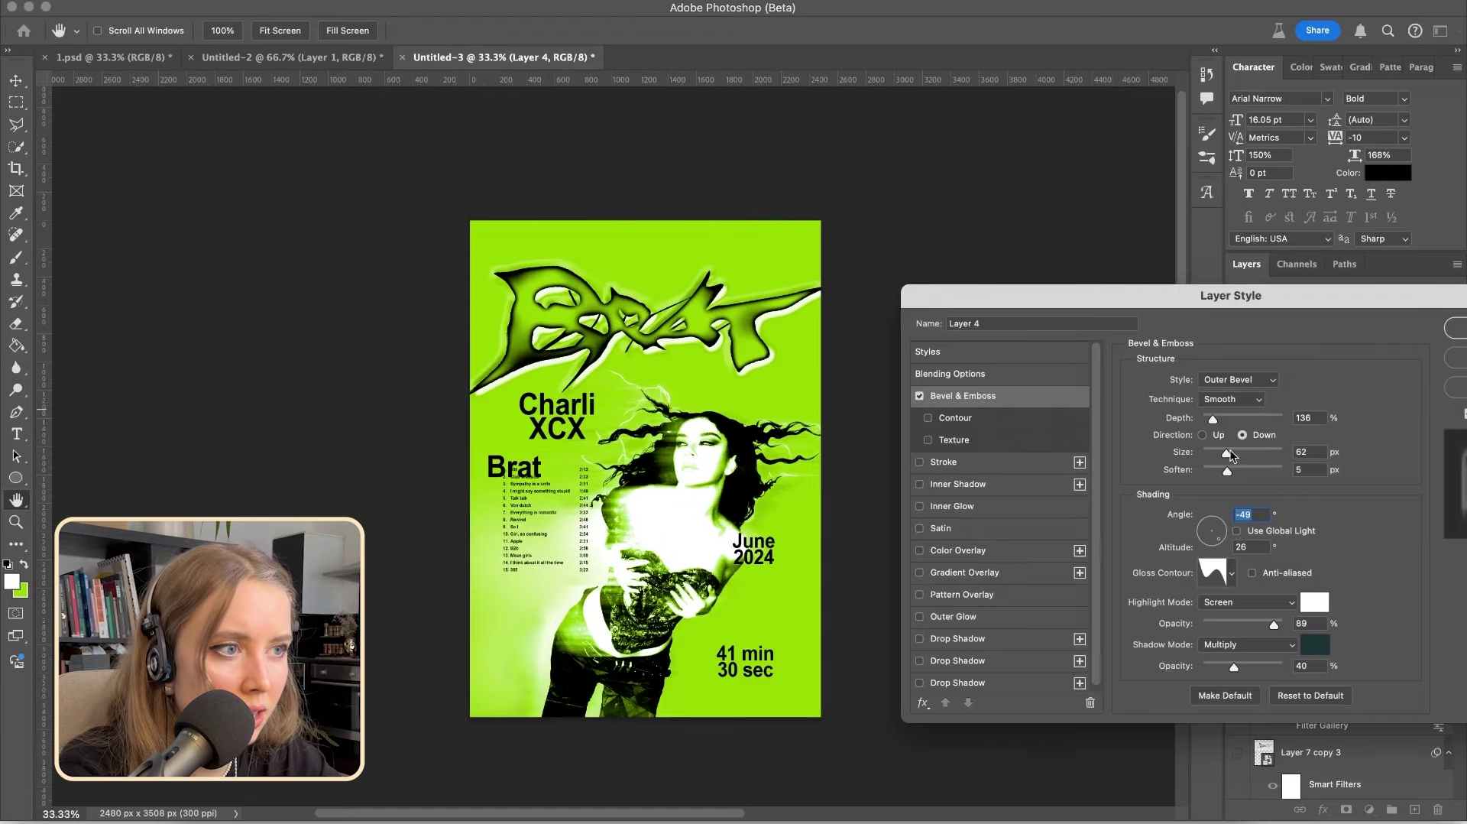
pyautogui.moveTo(1222, 423); pyautogui.dragTo(1228, 419)
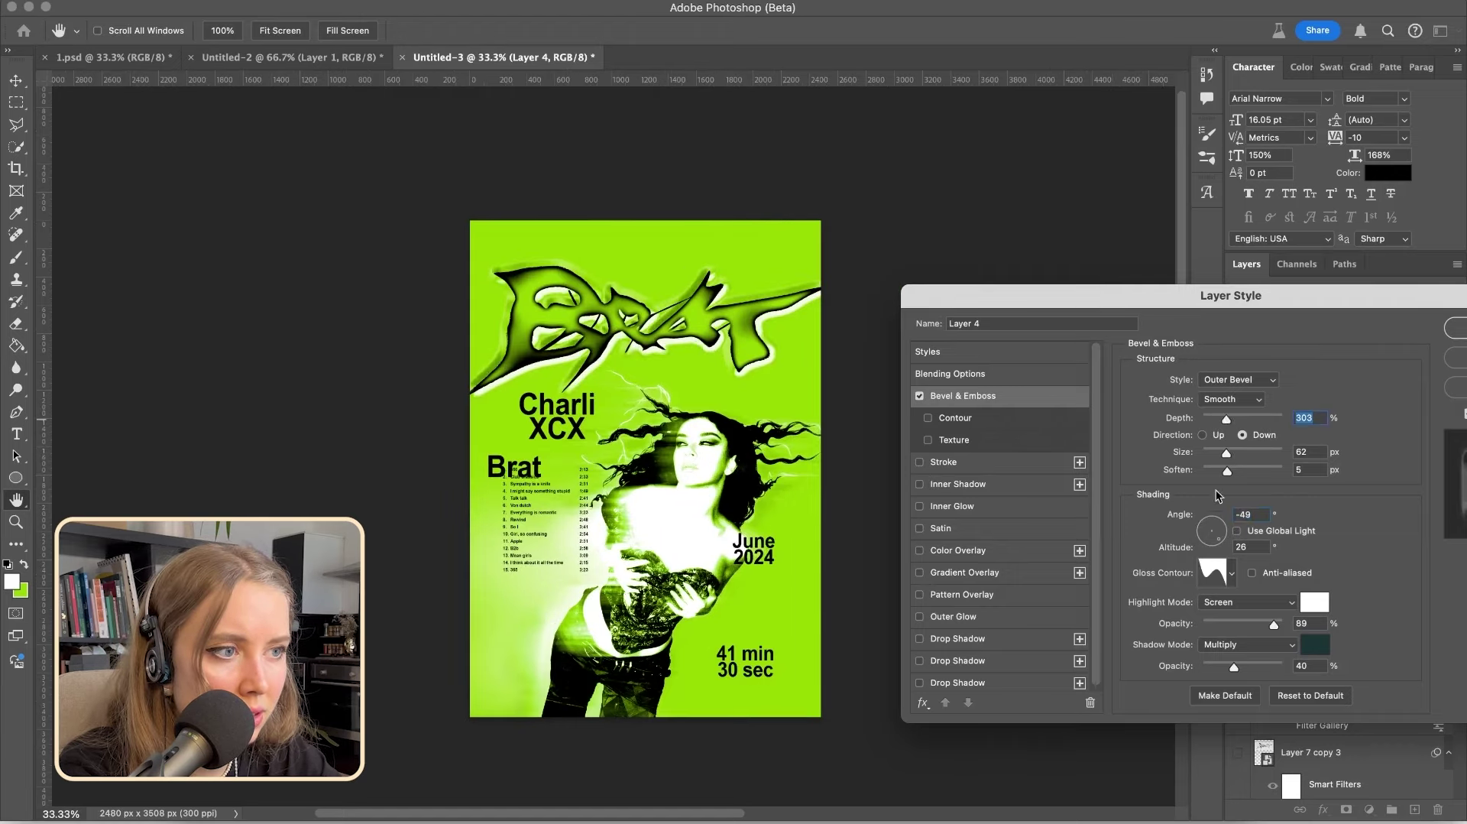
pyautogui.moveTo(1211, 532); pyautogui.dragTo(1218, 526)
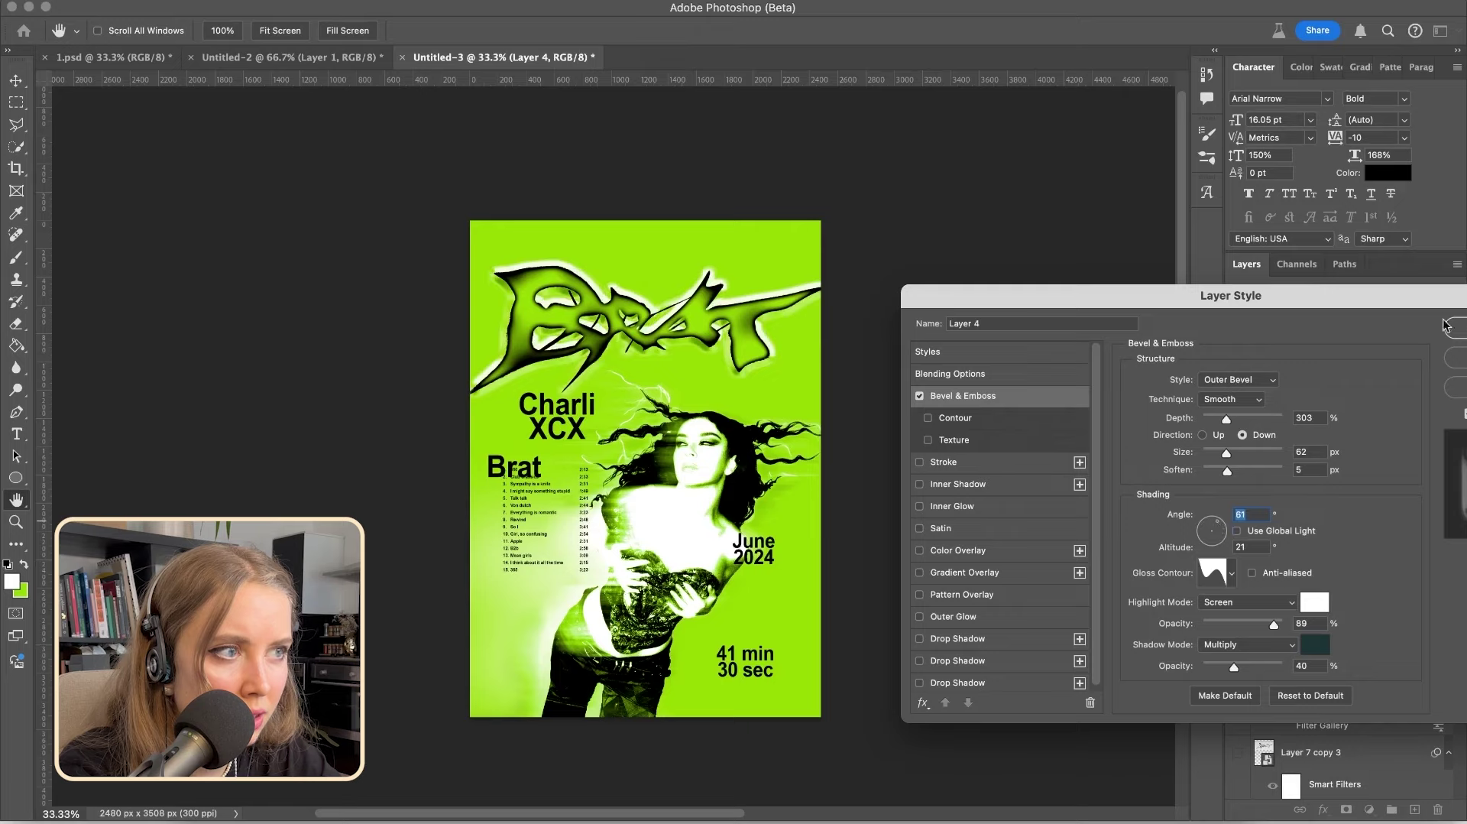
pyautogui.click(1445, 325)
# Duplicate Layer 4 and try an Inner Bevel on the copy with size 133 px, soften 4 px and 59% highlight opacity
pyautogui.hotkey('ctrl', 'j')
pyautogui.click(1322, 636)
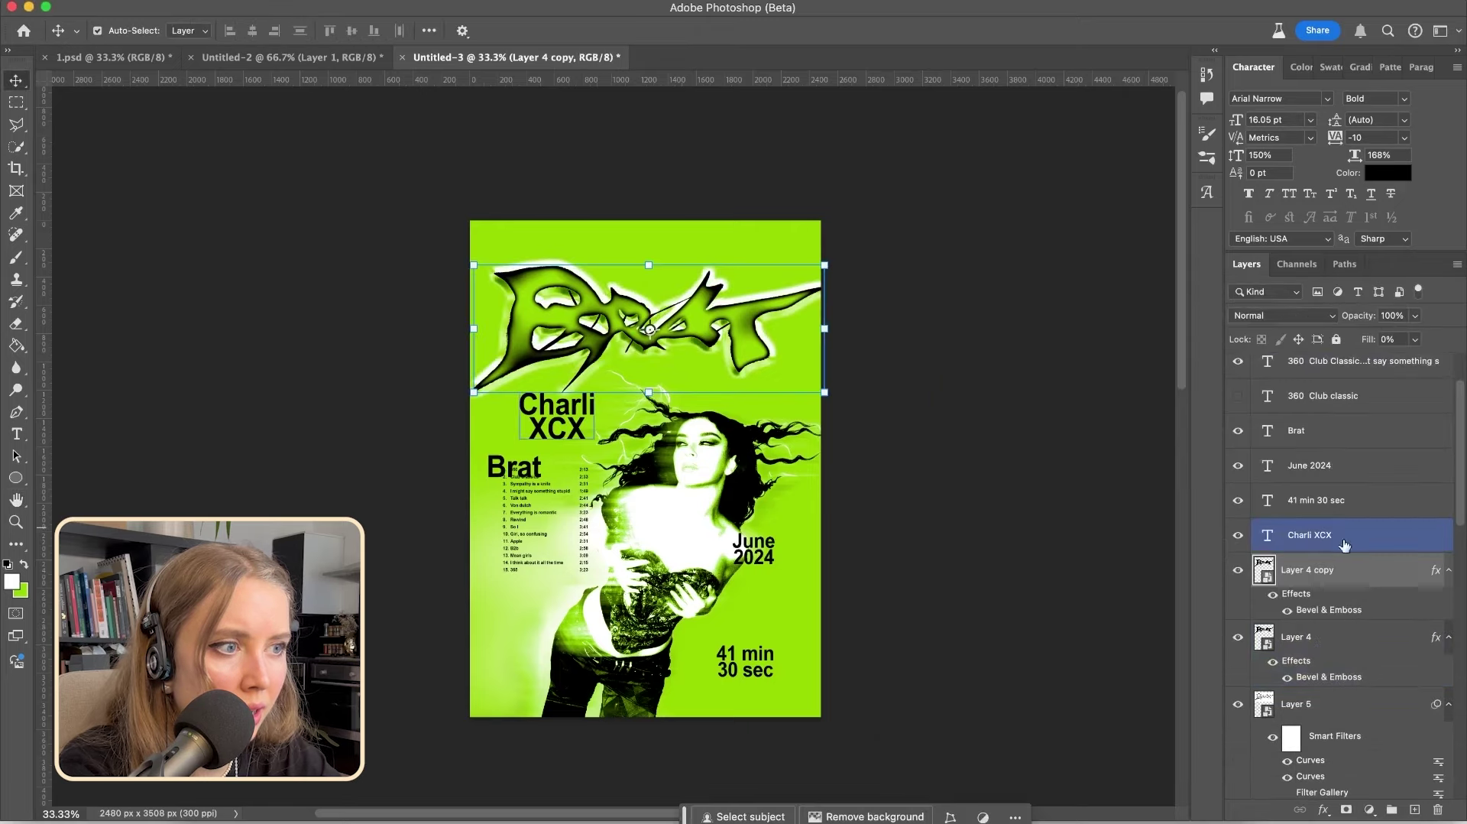
pyautogui.doubleClick(1318, 609)
pyautogui.click(1136, 379)
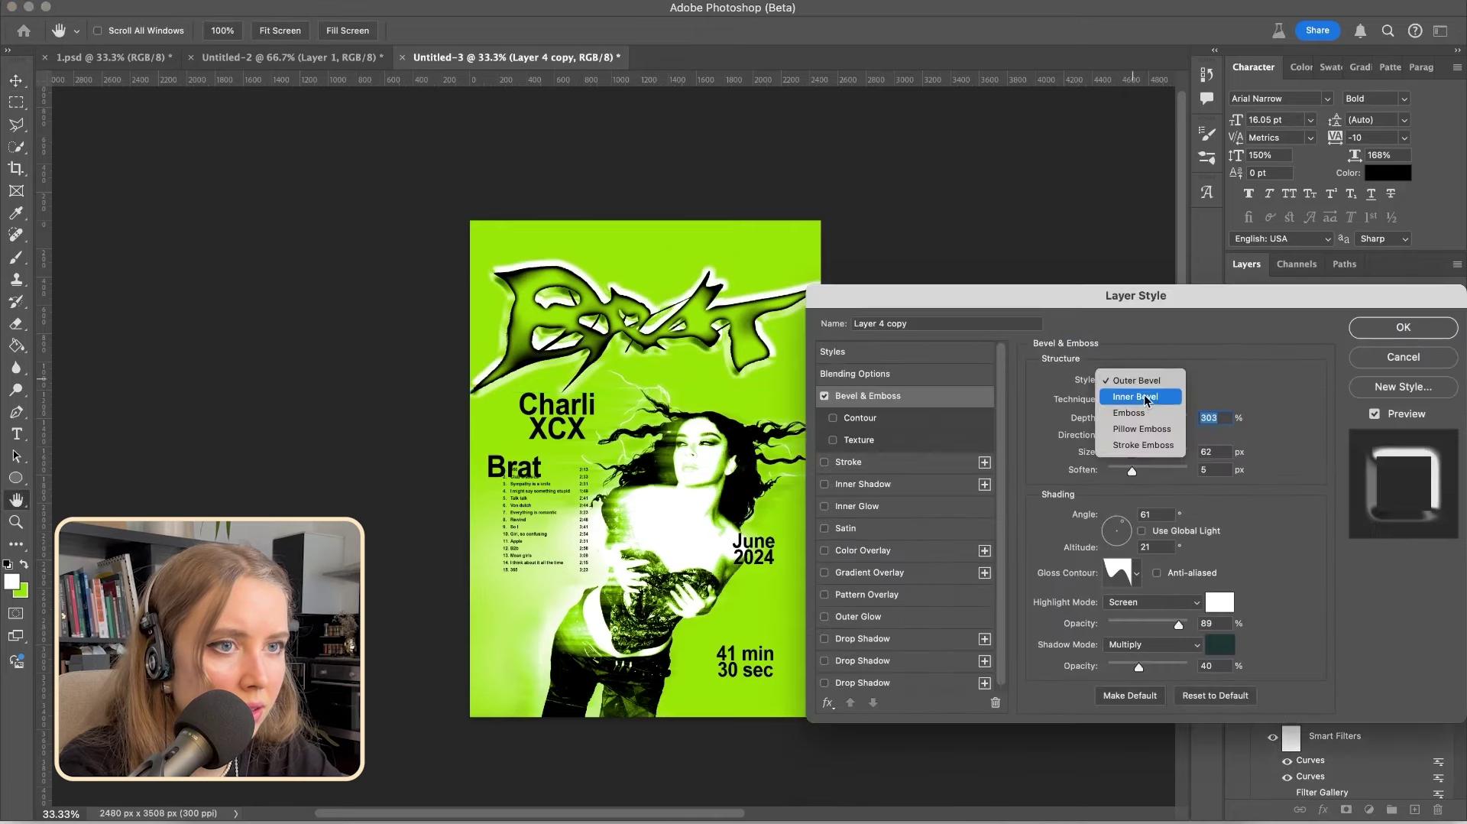
pyautogui.click(1146, 398)
pyautogui.moveTo(1232, 471); pyautogui.dragTo(1204, 468)
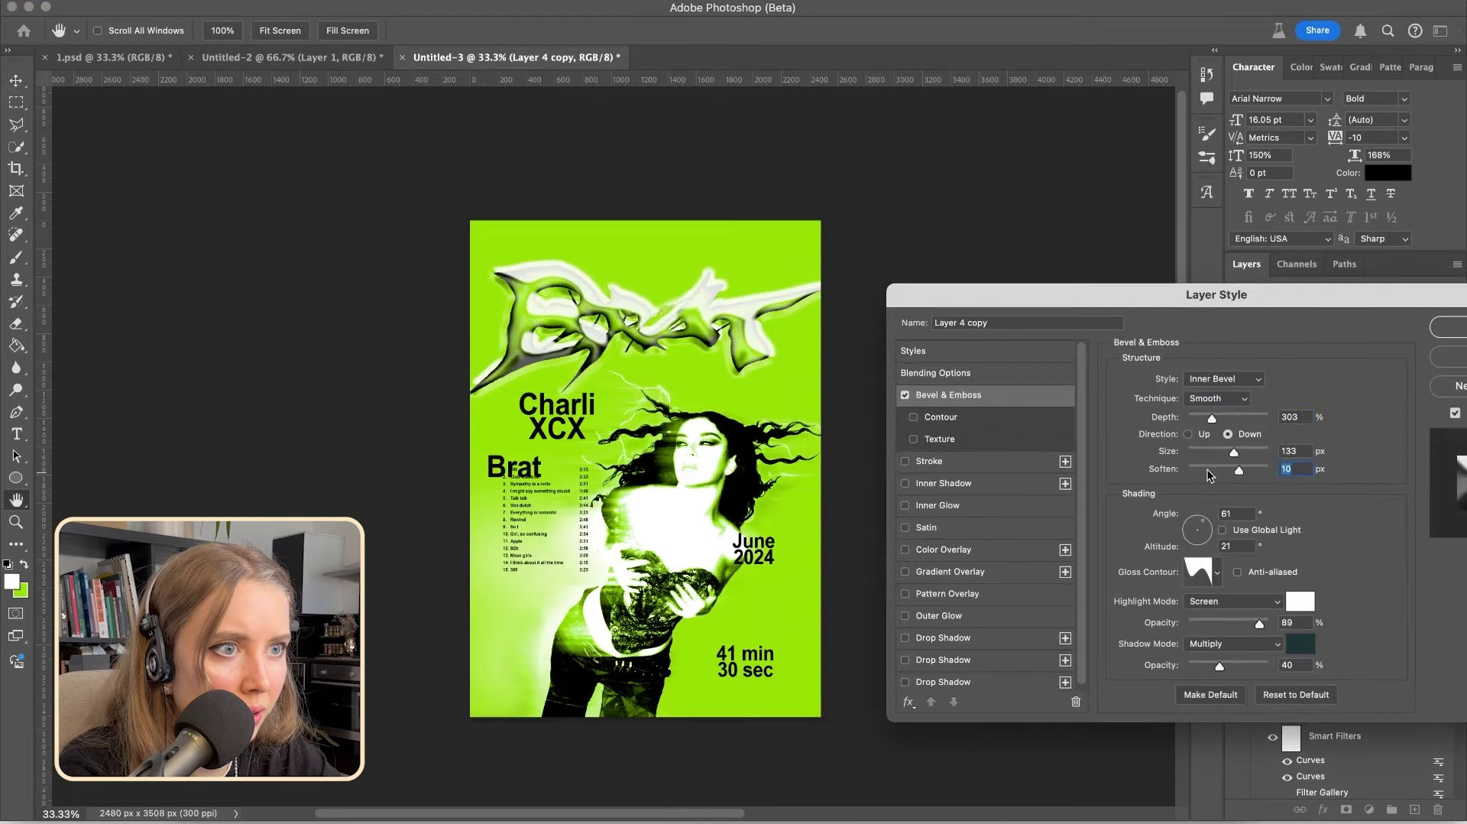
pyautogui.click(1235, 619)
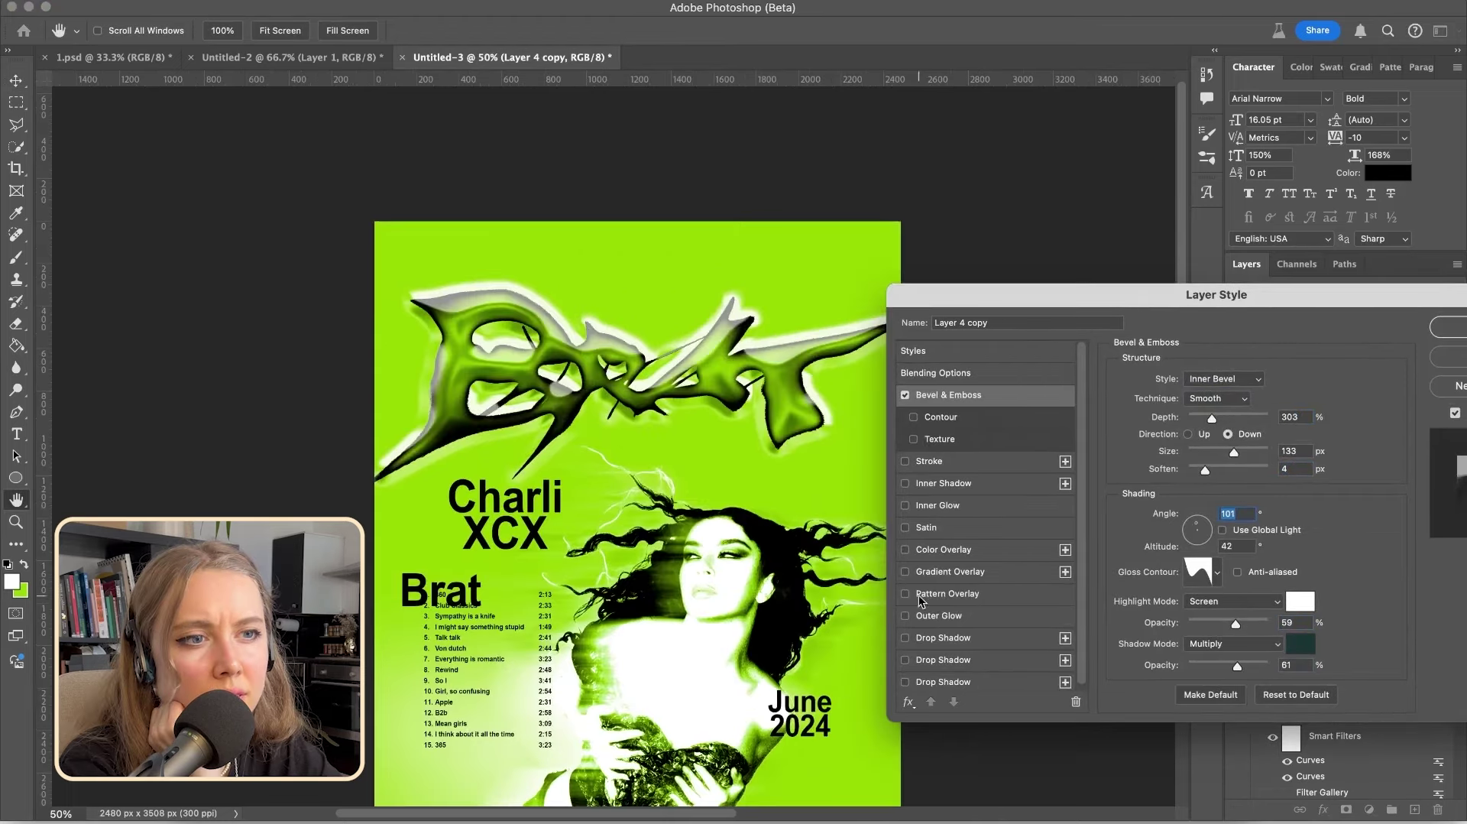
# Try the copy's inner bevel with direction Up, soften 8 px, highlight opacity 24% and shadow opacity 25%
pyautogui.scroll(-3, 739, 597)
pyautogui.hscroll(2, 739, 598)
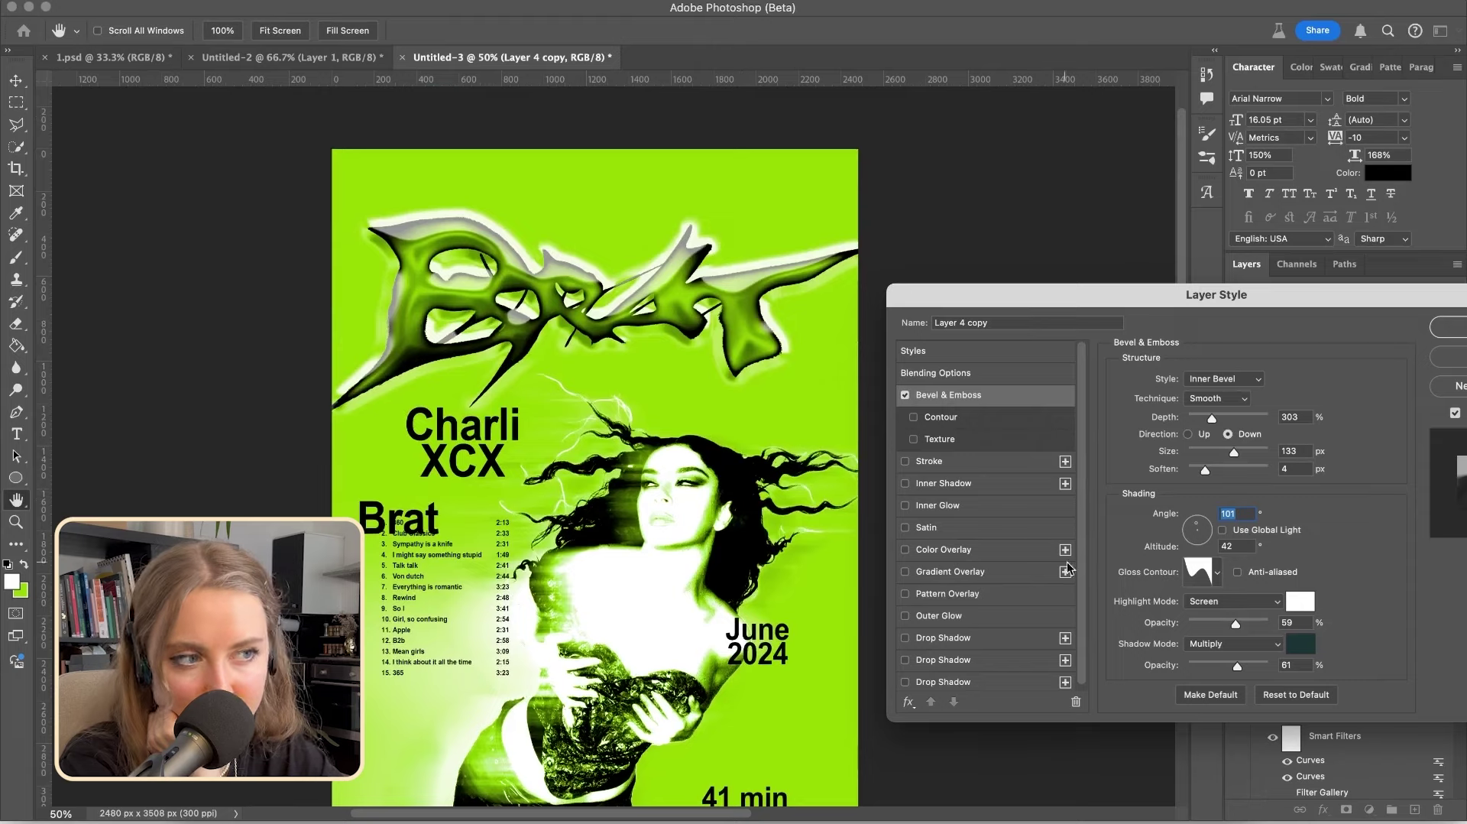
pyautogui.click(1187, 434)
pyautogui.click(1227, 468)
pyautogui.click(1249, 625)
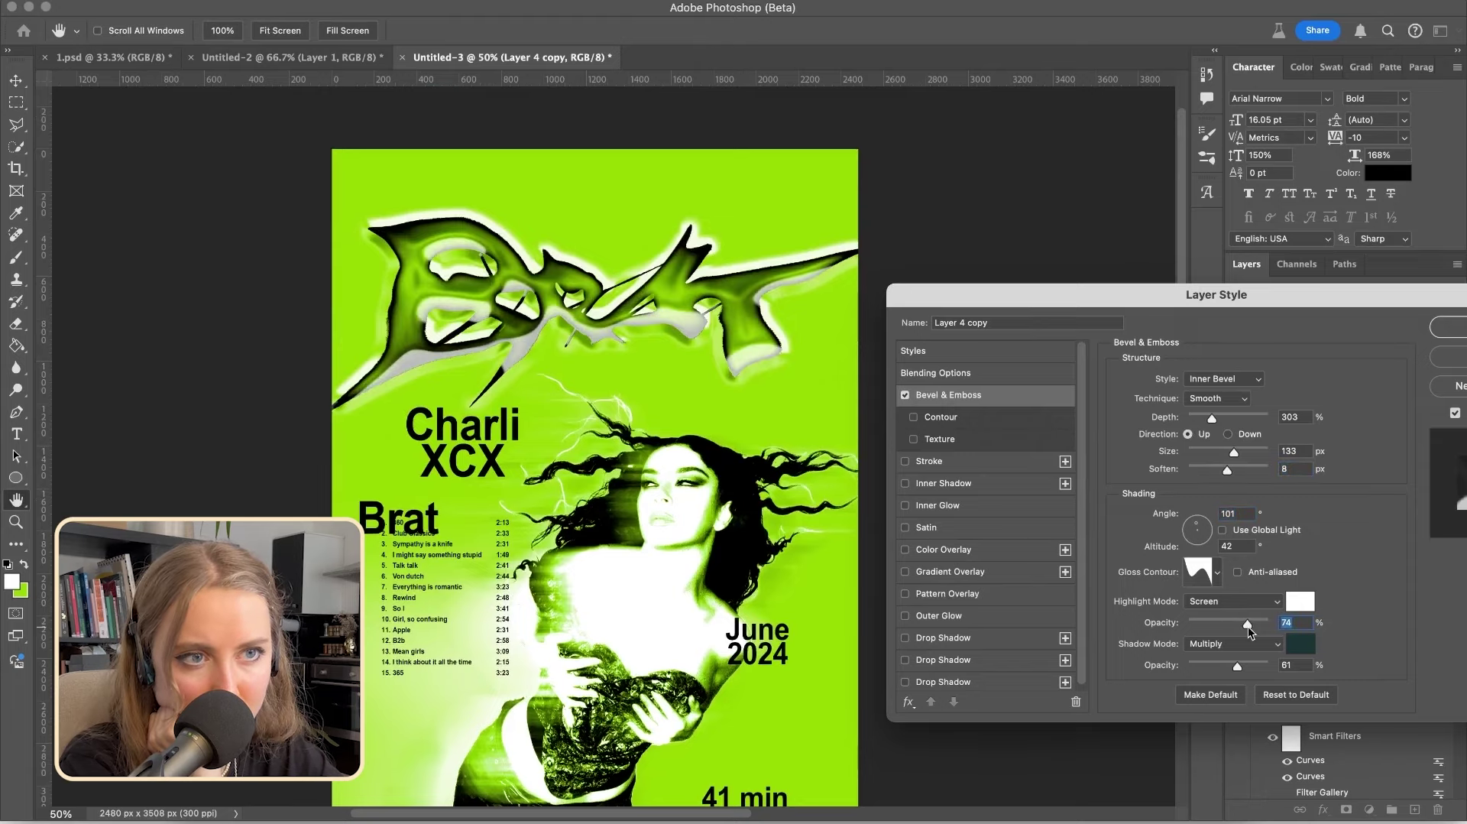
pyautogui.click(1207, 624)
pyautogui.click(1207, 664)
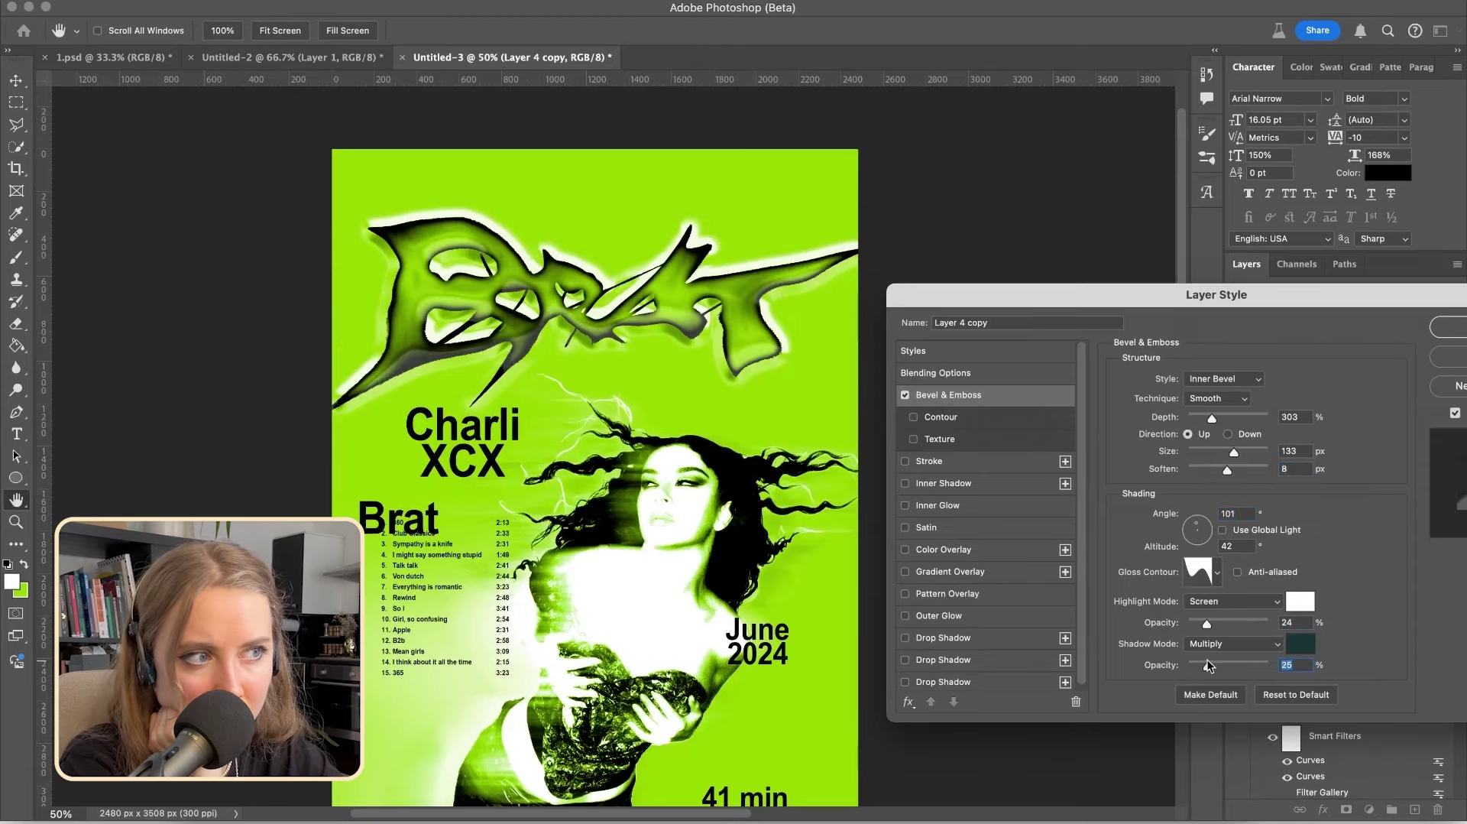
# Cancel the inner bevel changes and delete the Layer 4 copy
pyautogui.click(1456, 360)
pyautogui.moveTo(1297, 594); pyautogui.dragTo(1294, 655)
pyautogui.press('Delete')
pyautogui.press('super+minus')
pyautogui.hscroll(-1, 828, 544)
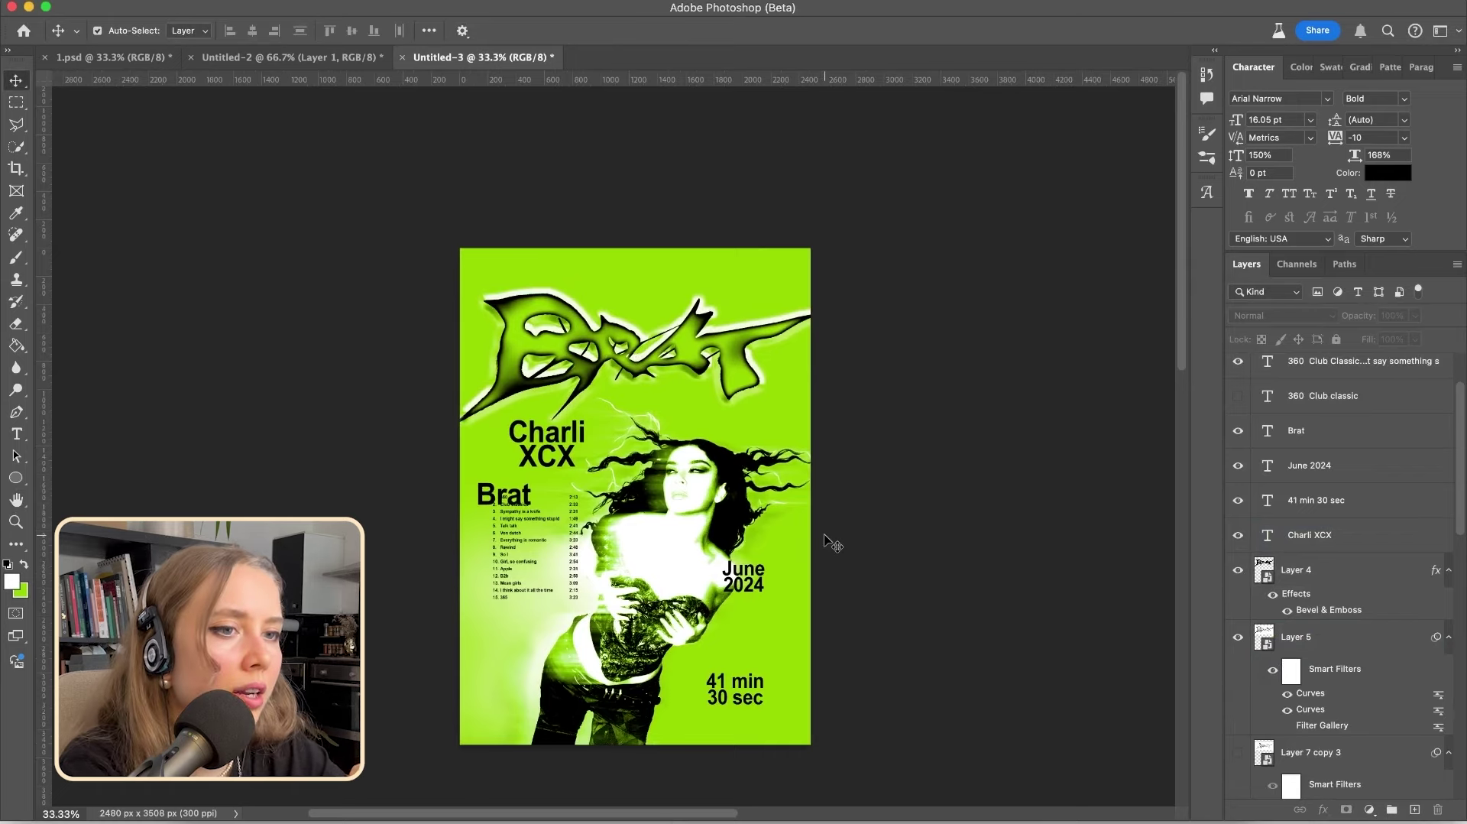
# Draw an unfilled ellipse about 928 × 500 px around the Charli XCX text and give it a 21.06 px black stroke
pyautogui.press('super+plus')
pyautogui.click(522, 435)
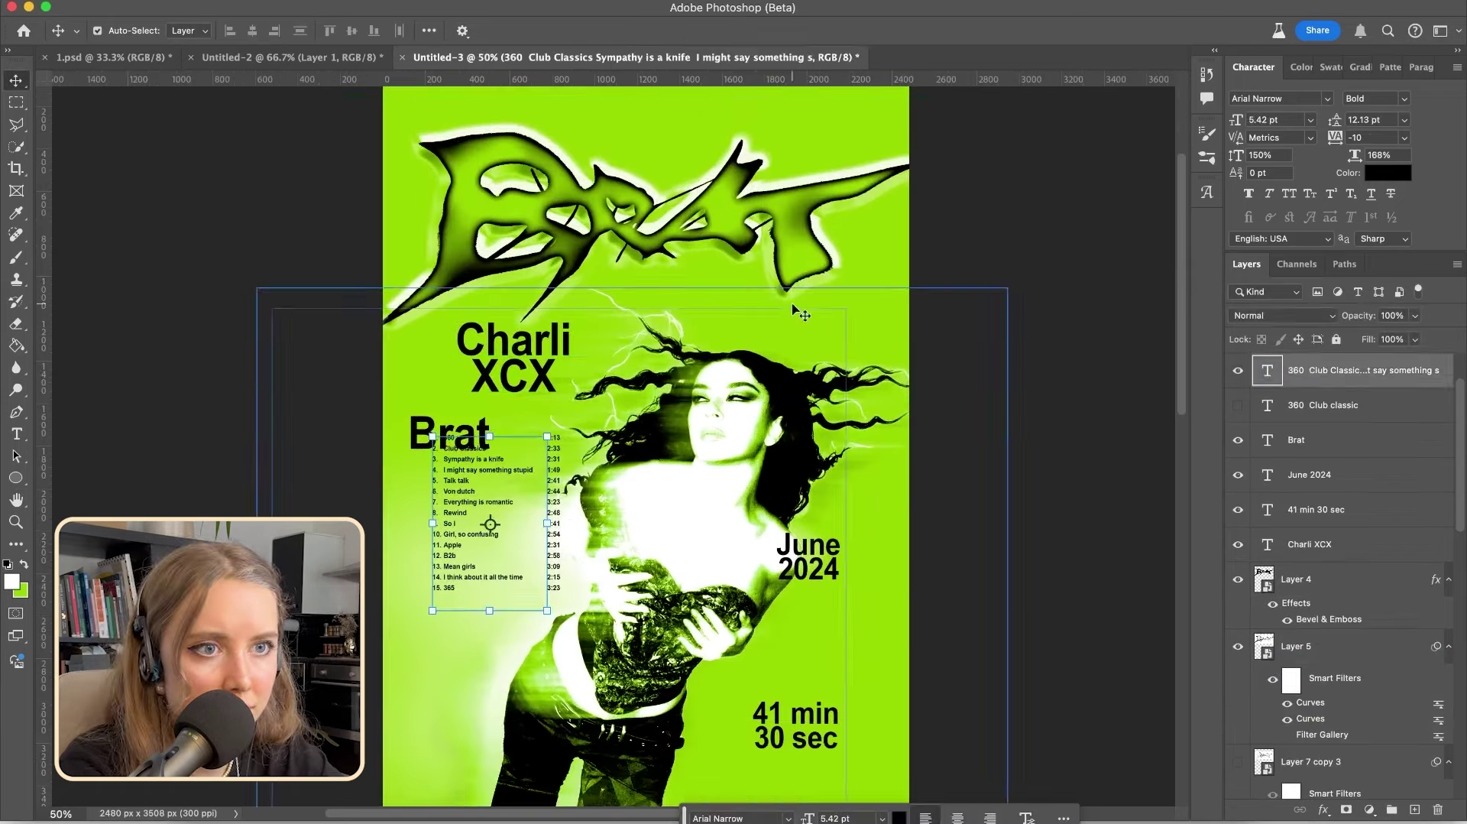
pyautogui.click(799, 306)
pyautogui.click(510, 378)
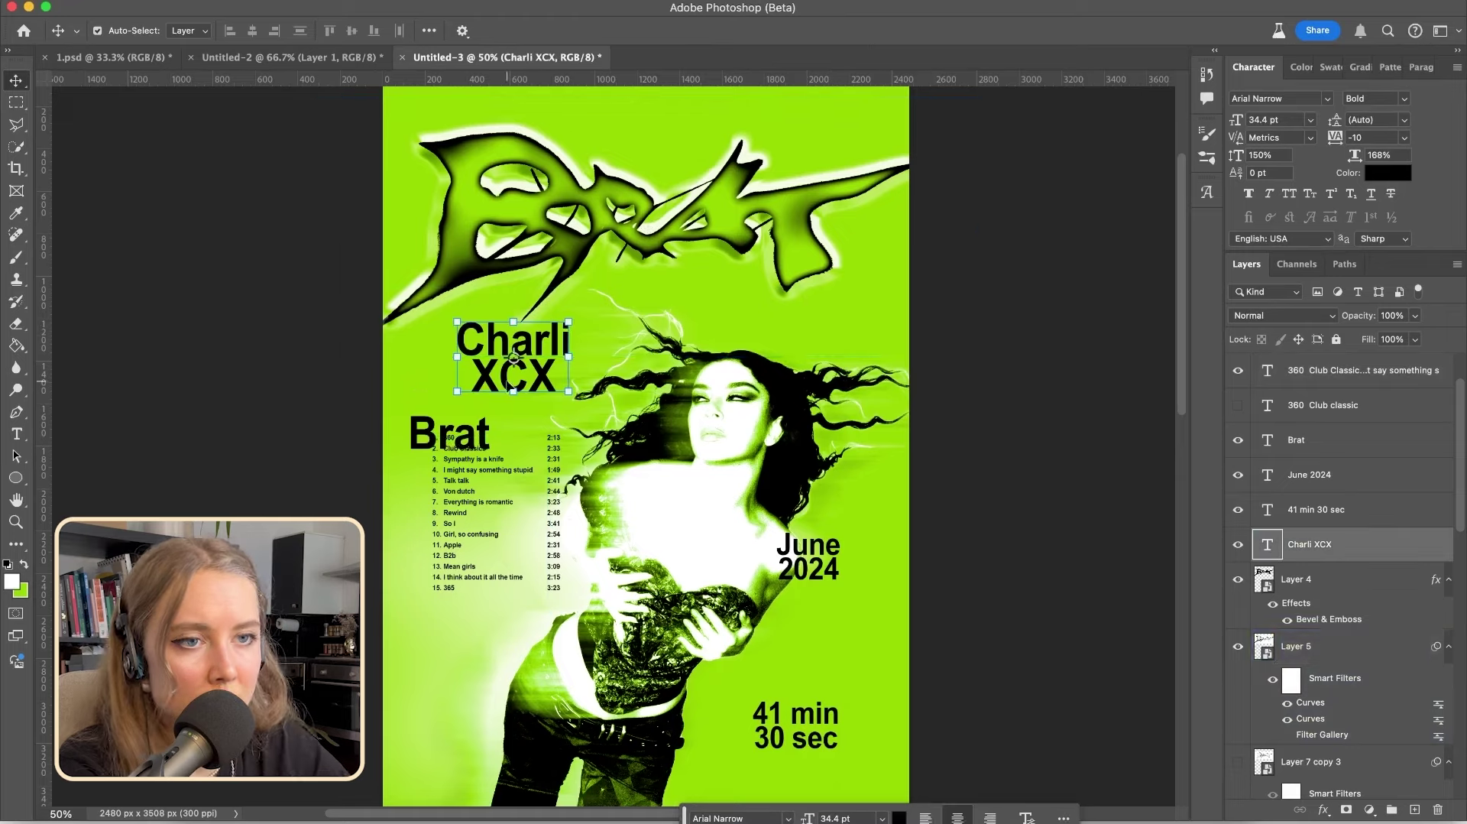
pyautogui.click(15, 477)
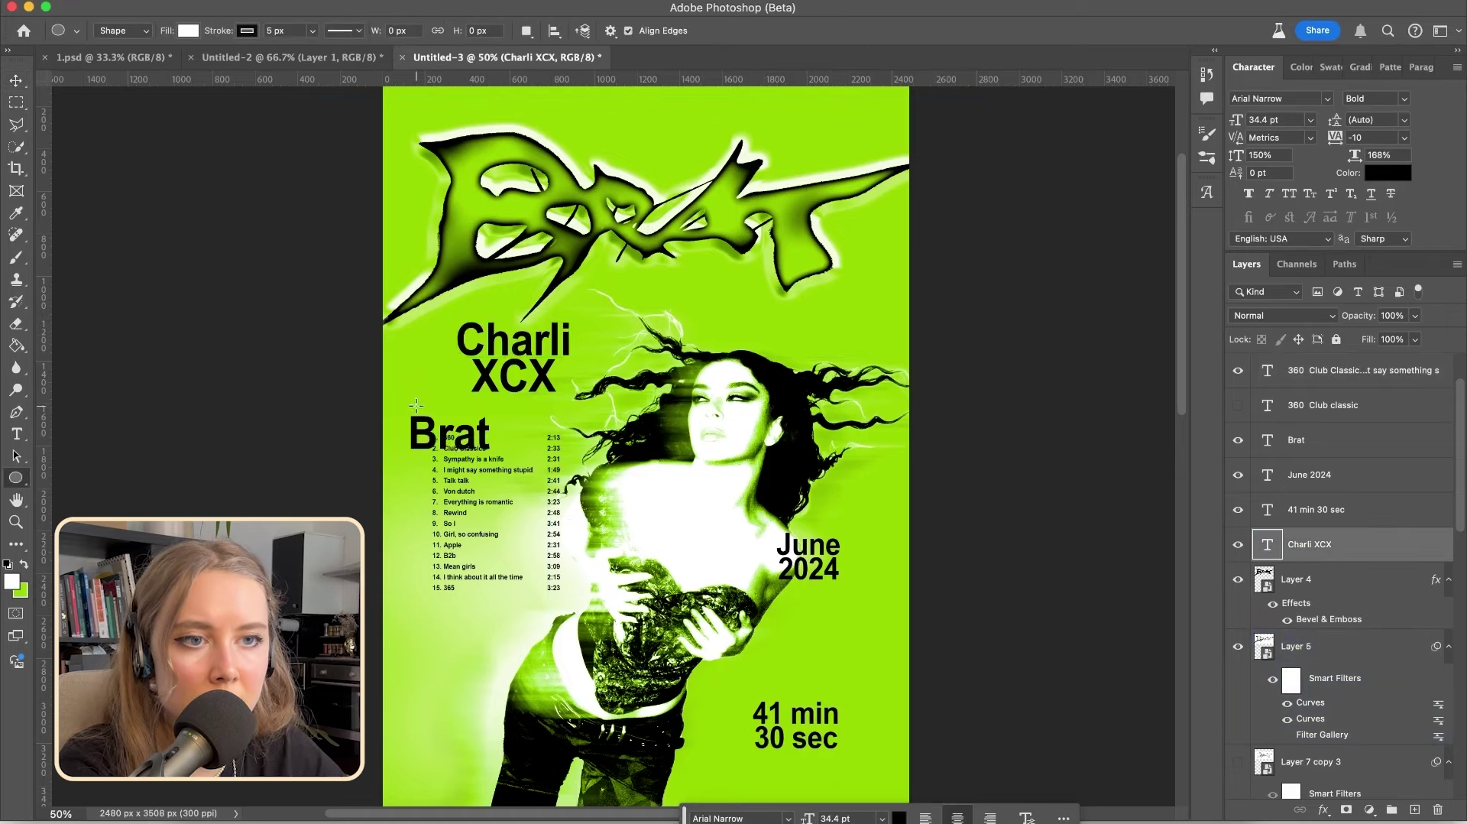
pyautogui.press('x')
pyautogui.moveTo(415, 407); pyautogui.dragTo(611, 299)
pyautogui.scroll(-1, 646, 443)
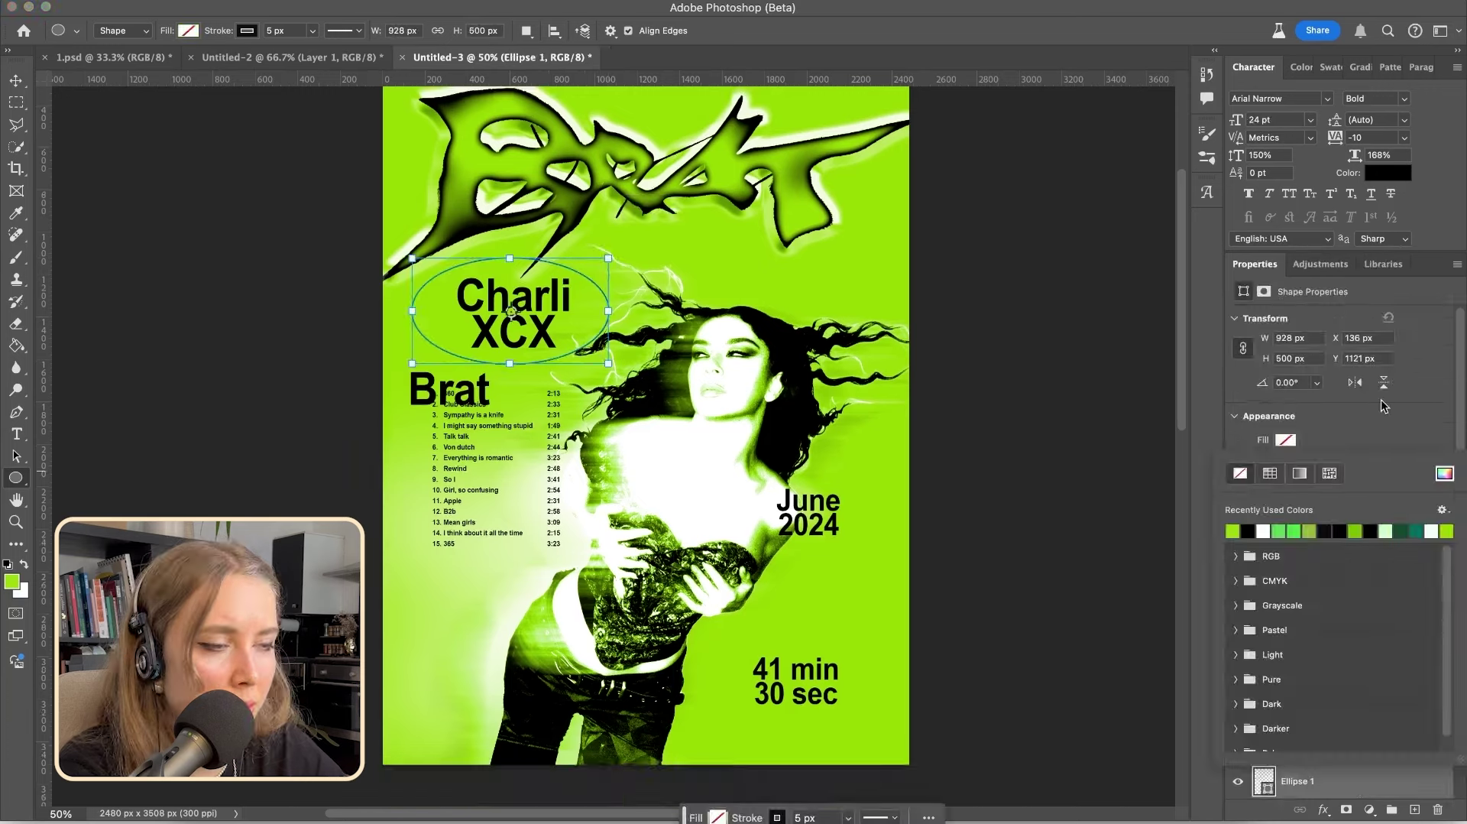
pyautogui.moveTo(1320, 490); pyautogui.dragTo(1330, 509)
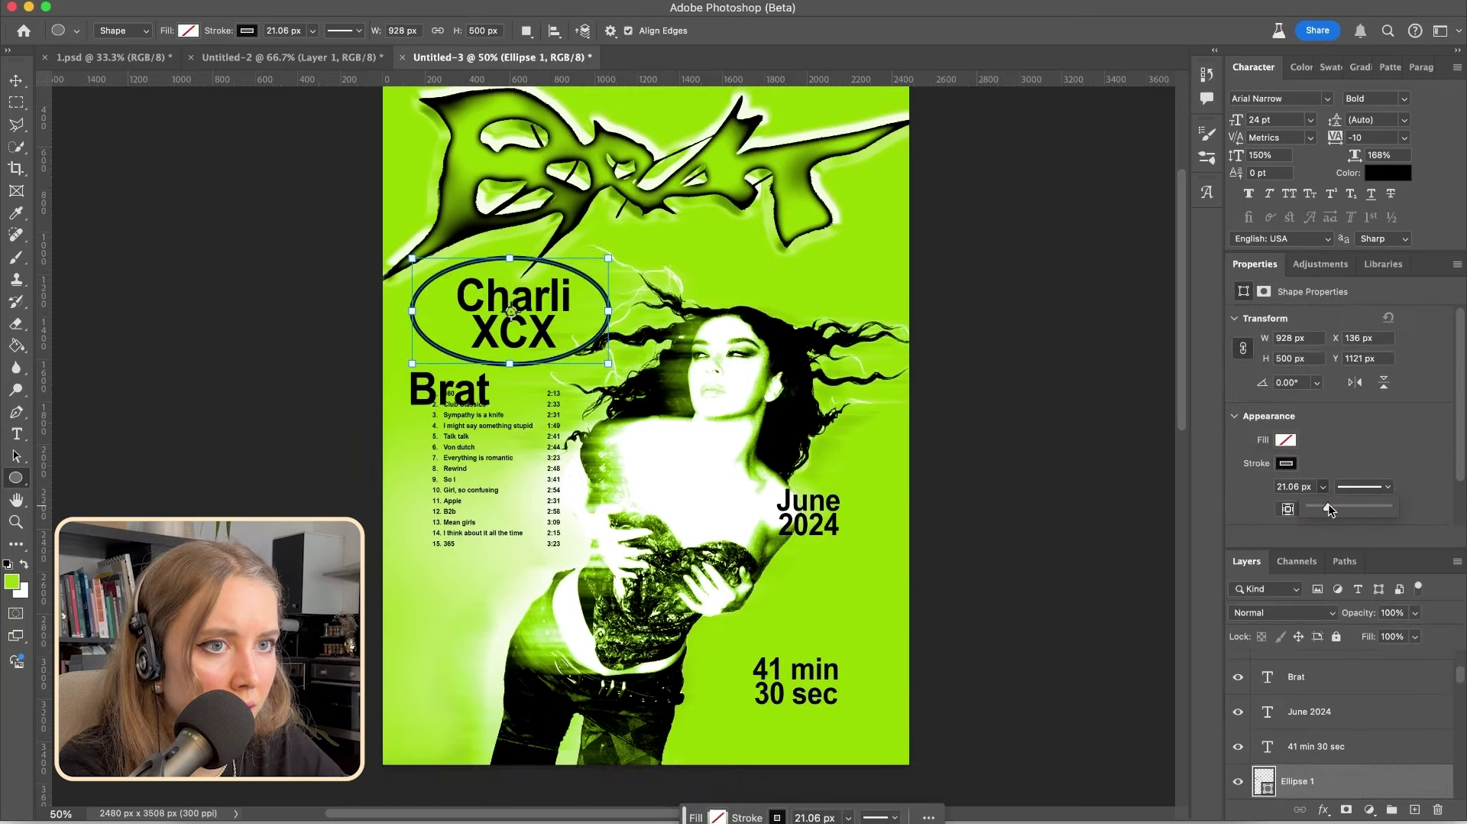
# Transform the Charli XCX text inside the ellipse to about 80% width and 109% height
pyautogui.click(16, 80)
pyautogui.click(504, 420)
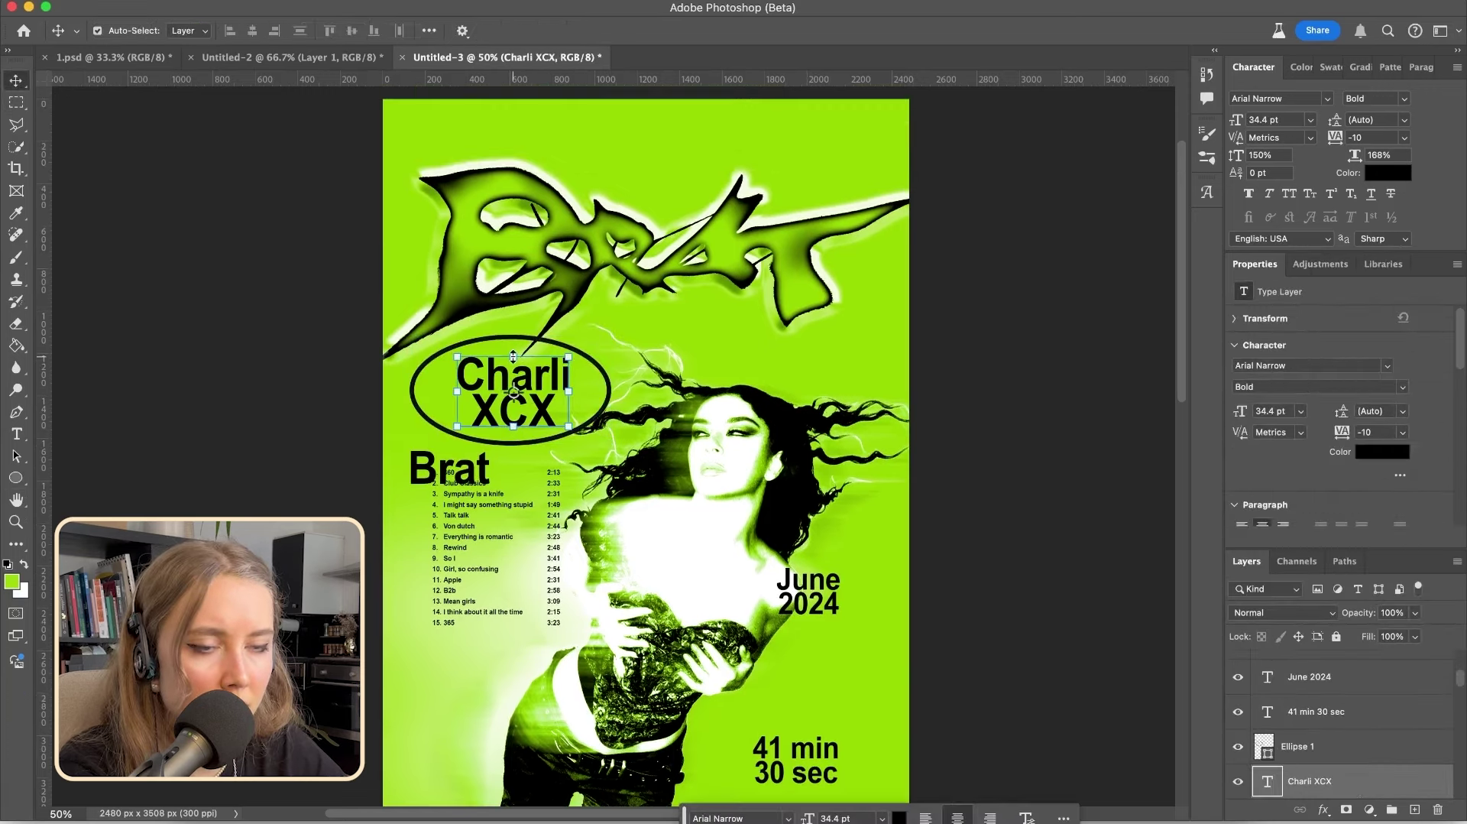
pyautogui.press('super+t')
pyautogui.moveTo(514, 349); pyautogui.dragTo(529, 385)
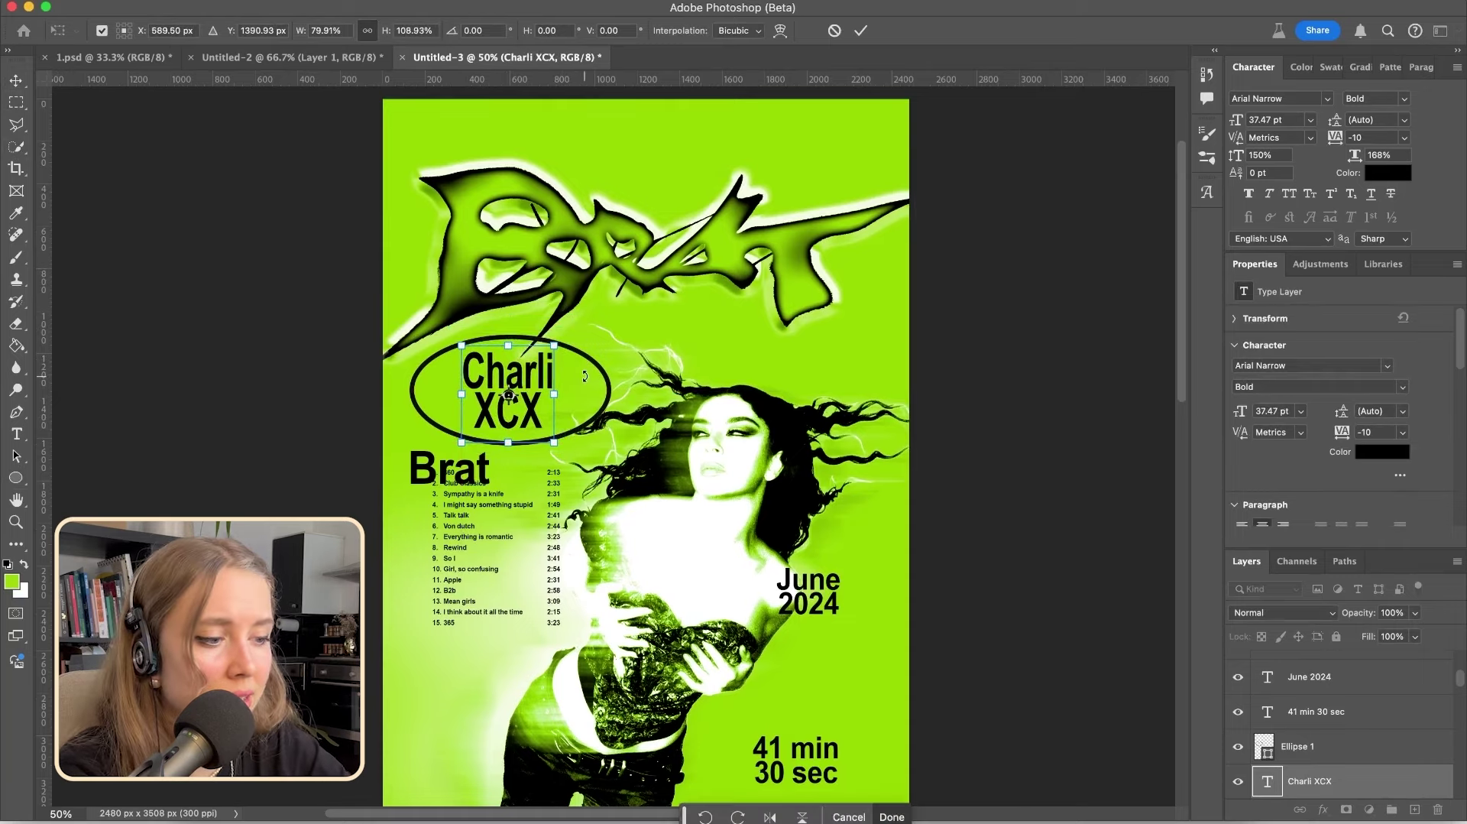
pyautogui.press('Return')
# Narrow the ellipse around the Charli XCX text to about 912 × 500 px
pyautogui.click(601, 382)
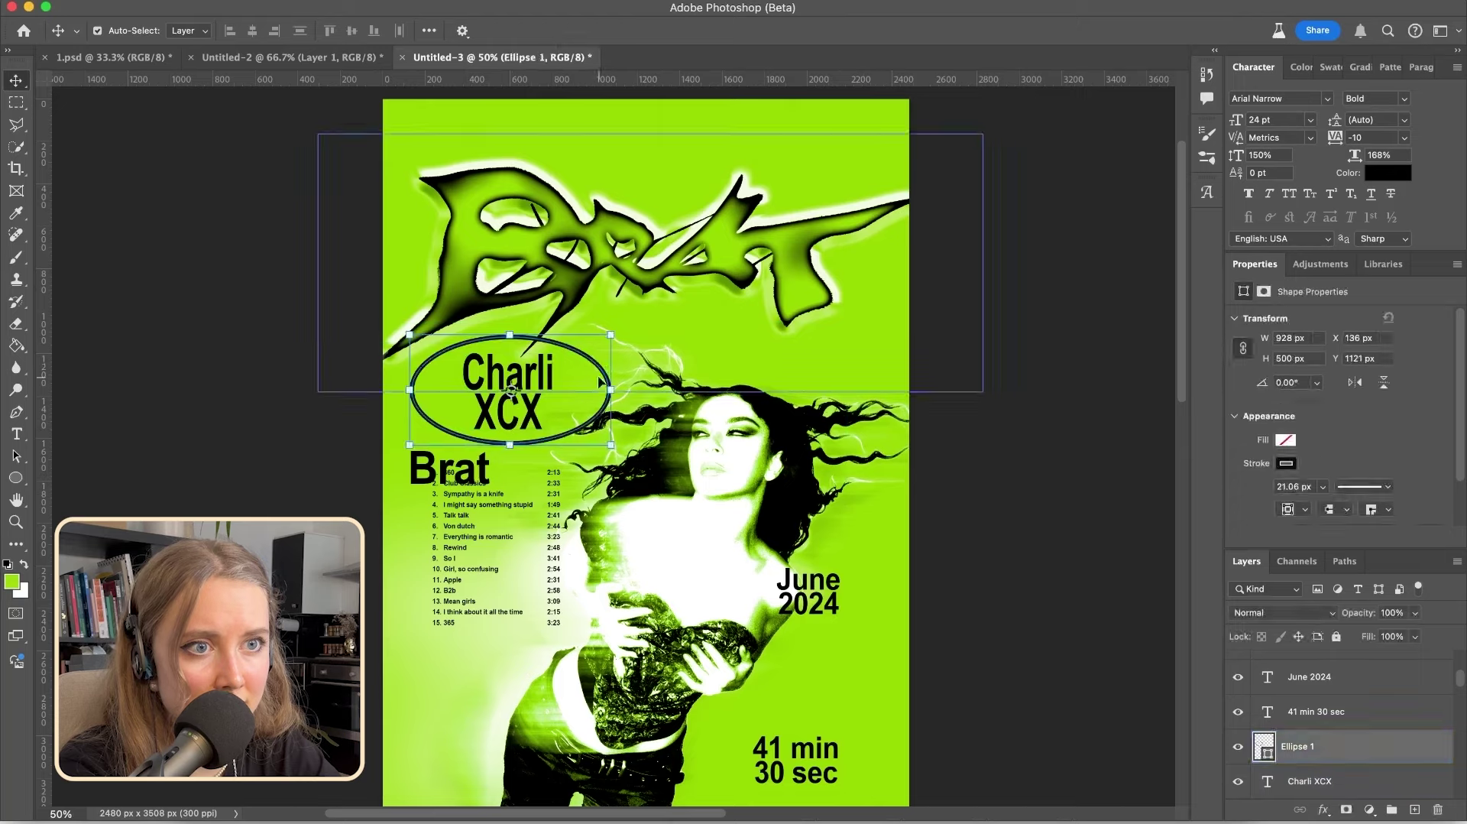
pyautogui.moveTo(611, 389); pyautogui.dragTo(607, 390)
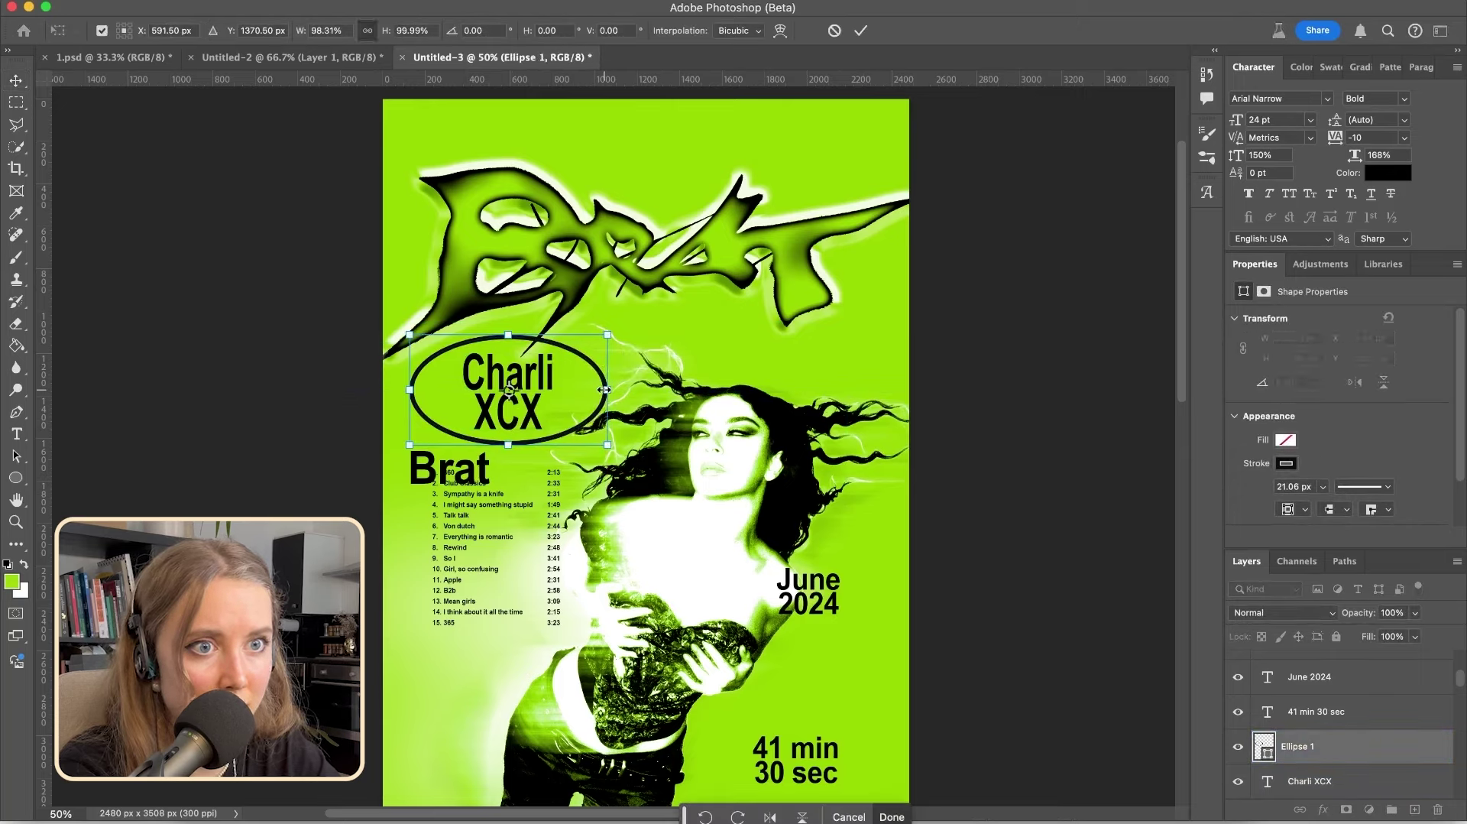
pyautogui.press('Return')
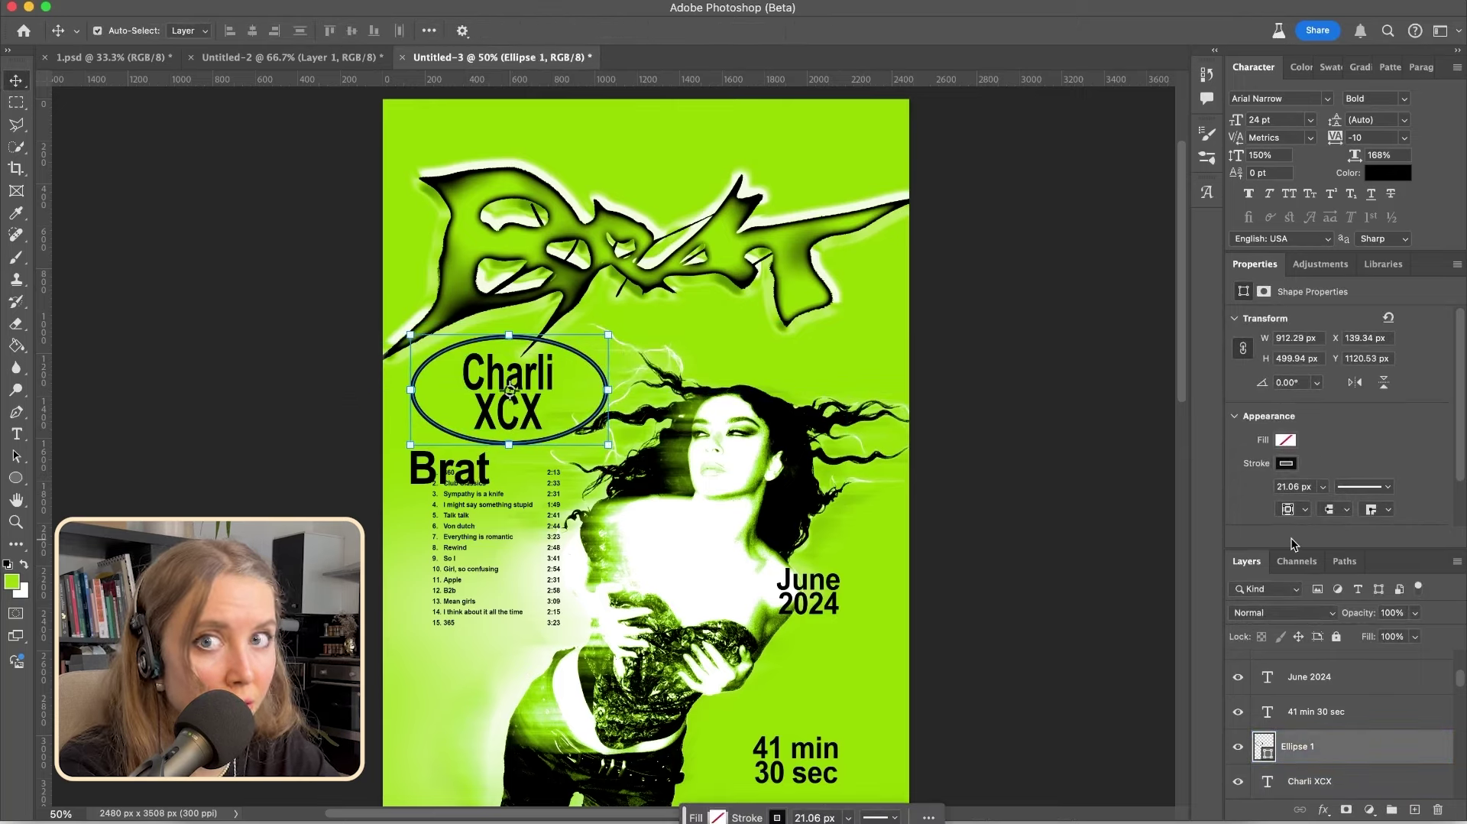
# Close the Properties panel group and scale the ellipse and Charli XCX text down together
pyautogui.scroll(-2, 1368, 726)
pyautogui.click(1458, 264)
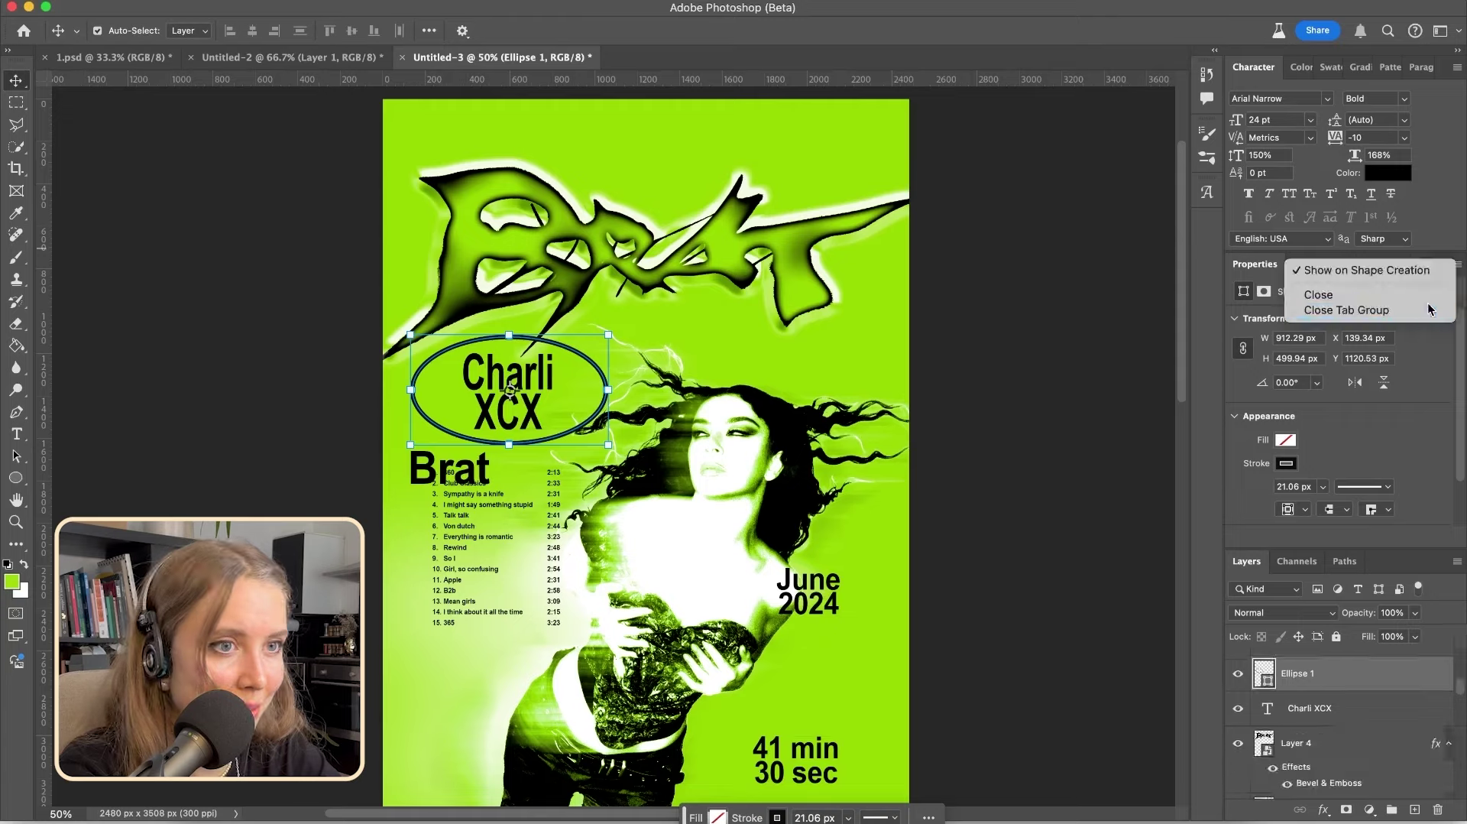
pyautogui.click(1428, 313)
pyautogui.keyDown('shift'); pyautogui.click(1330, 412); pyautogui.keyUp('shift')
pyautogui.press('super+t')
pyautogui.moveTo(609, 334); pyautogui.dragTo(580, 350)
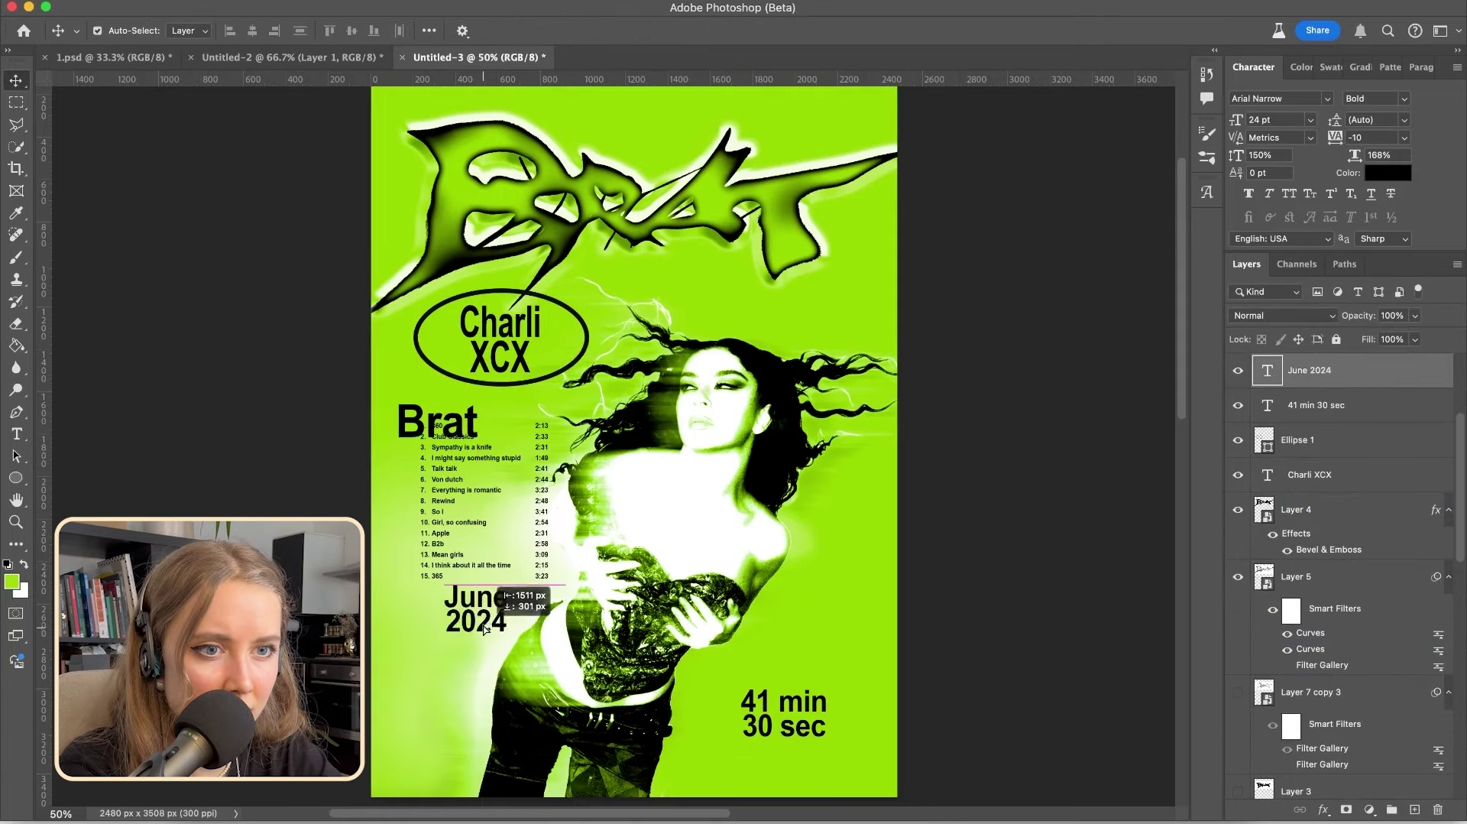
# Reorder the tracklist layer beneath Ellipse 1 and move the June 2024 text just under the spiky title
pyautogui.moveTo(483, 626); pyautogui.dragTo(511, 517)
pyautogui.click(469, 655)
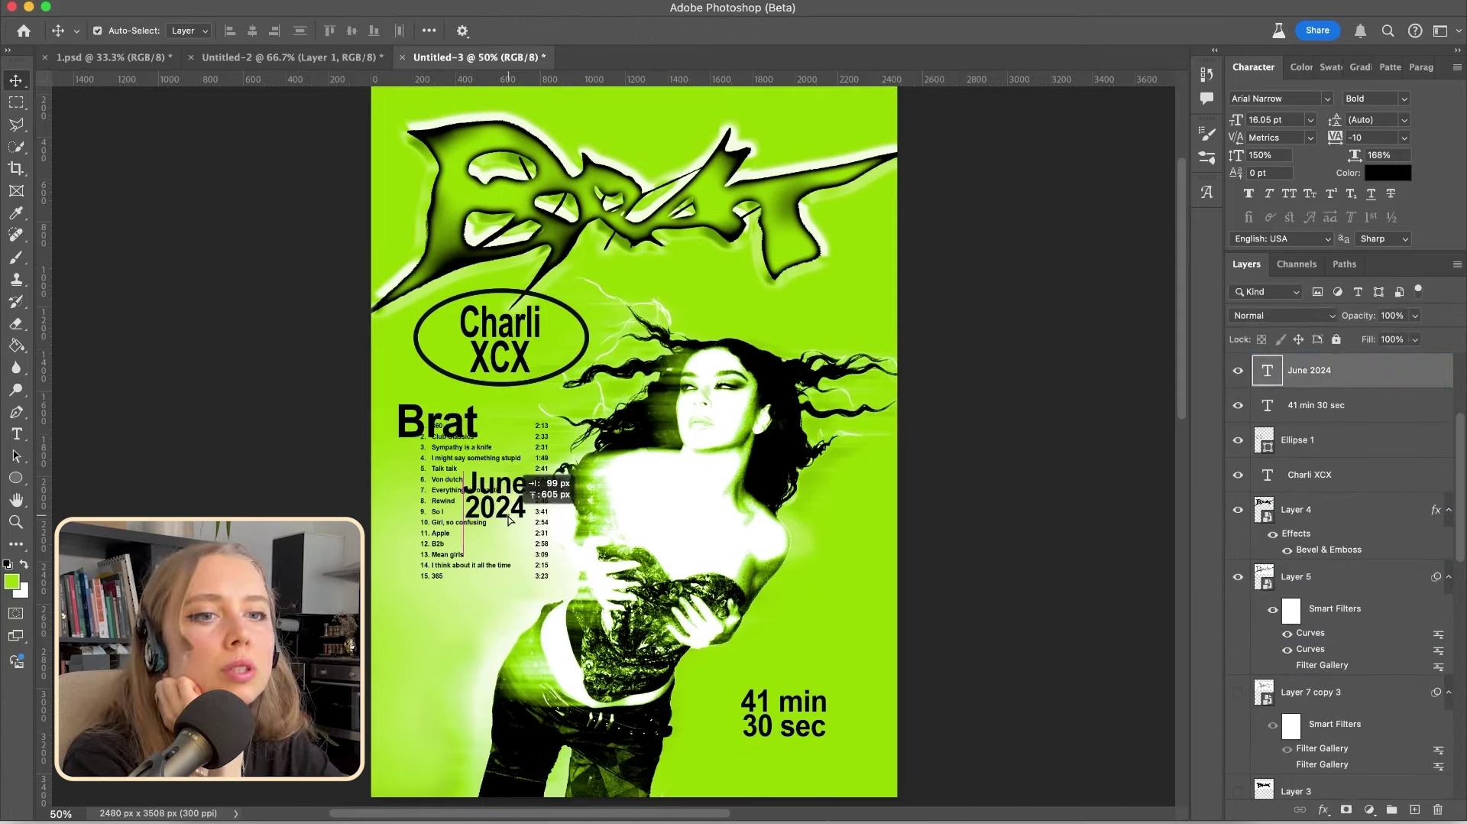
pyautogui.click(956, 574)
pyautogui.click(507, 519)
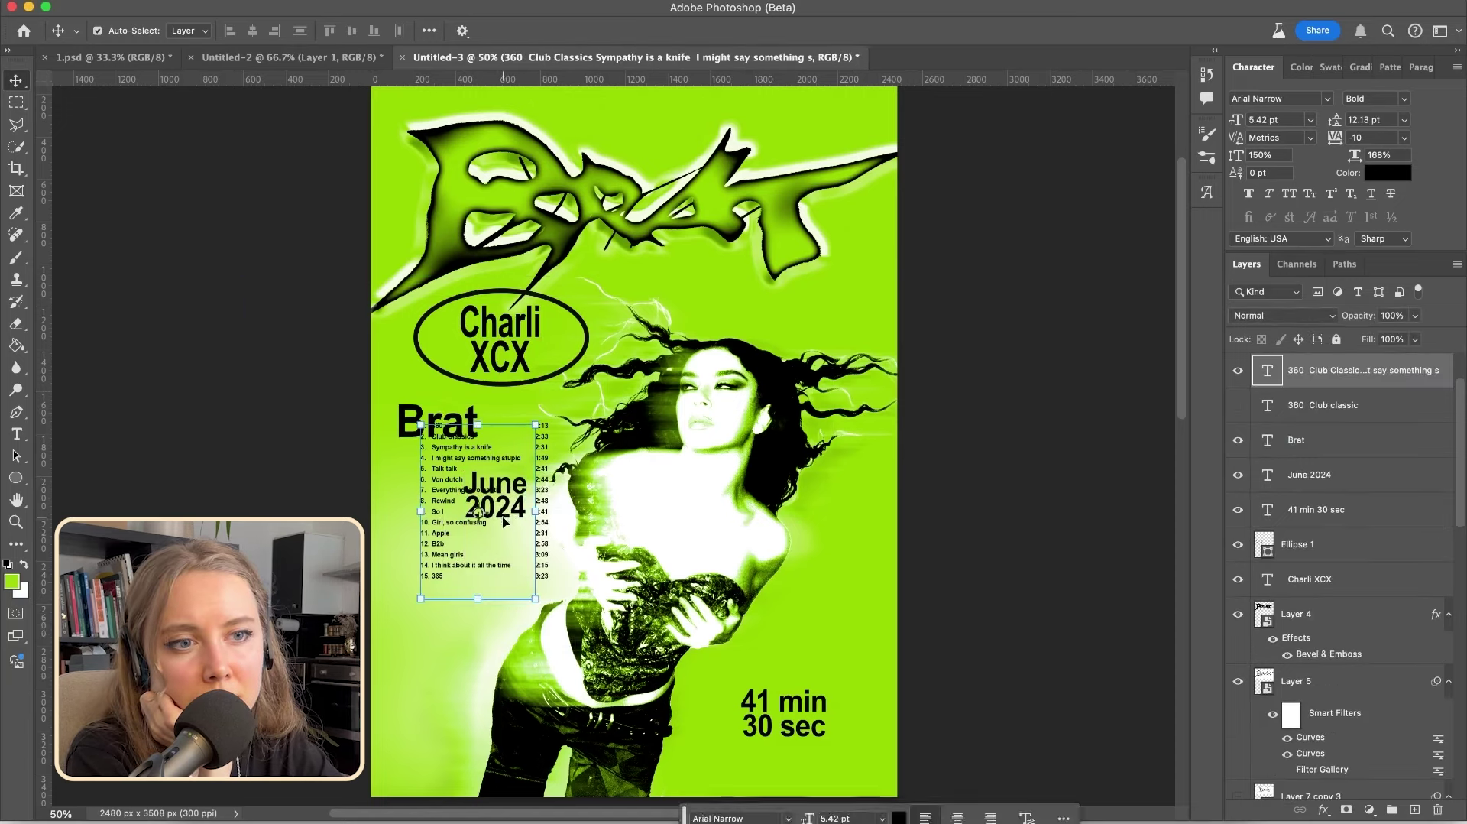
pyautogui.click(507, 518)
pyautogui.click(508, 514)
pyautogui.moveTo(478, 512); pyautogui.dragTo(692, 292)
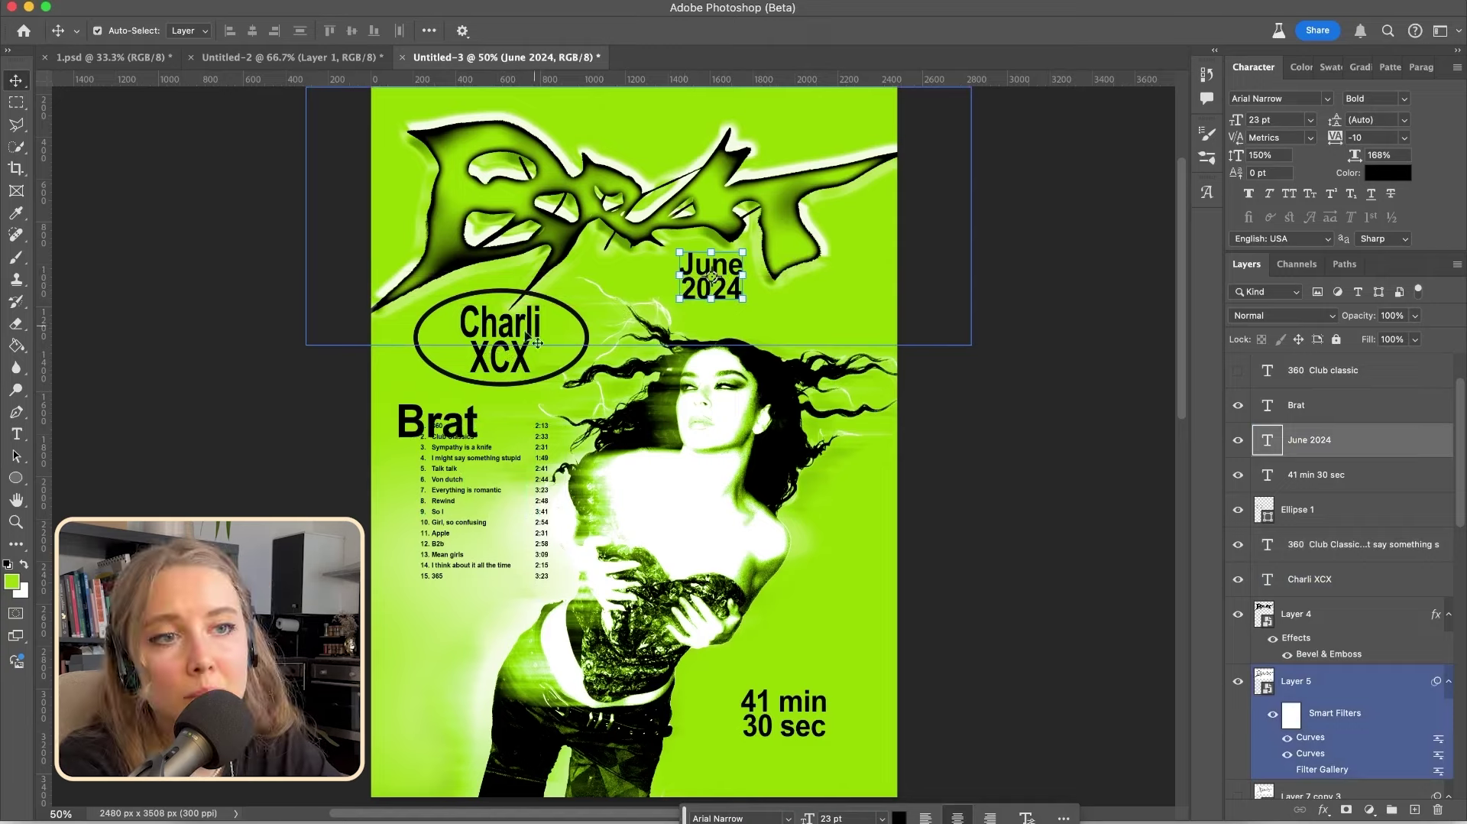
# Scale the June 2024 and 41 min 30 sec texts down slightly together
pyautogui.scroll(-3, 931, 312)
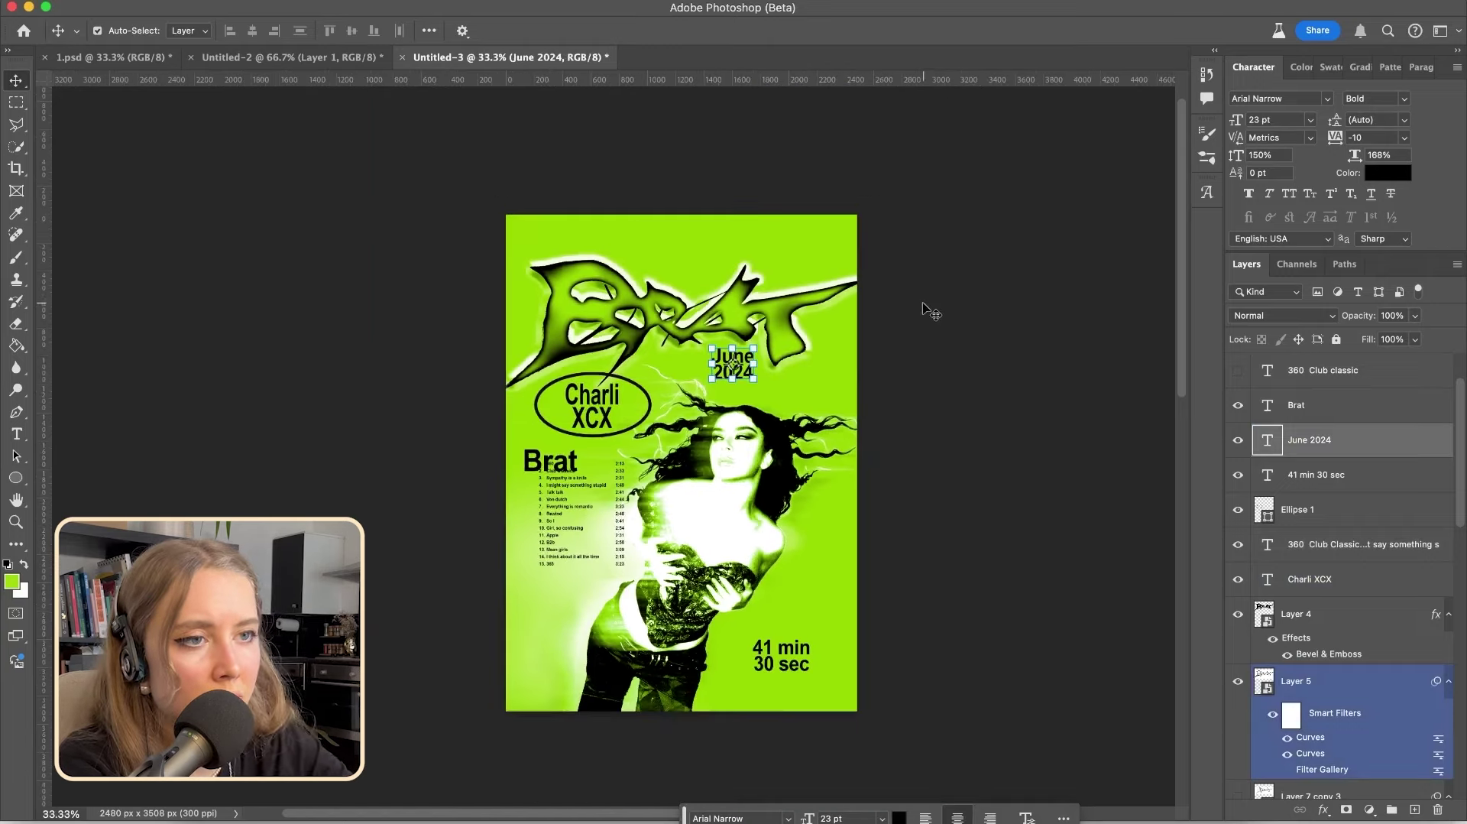
pyautogui.keyDown('shift'); pyautogui.click(804, 654); pyautogui.keyUp('shift')
pyautogui.moveTo(809, 672); pyautogui.dragTo(797, 632)
pyautogui.press('Return')
# Move the 41 min 30 sec text over the last tracklist lines and the June 2024 text toward the poster's right edge
pyautogui.click(788, 620)
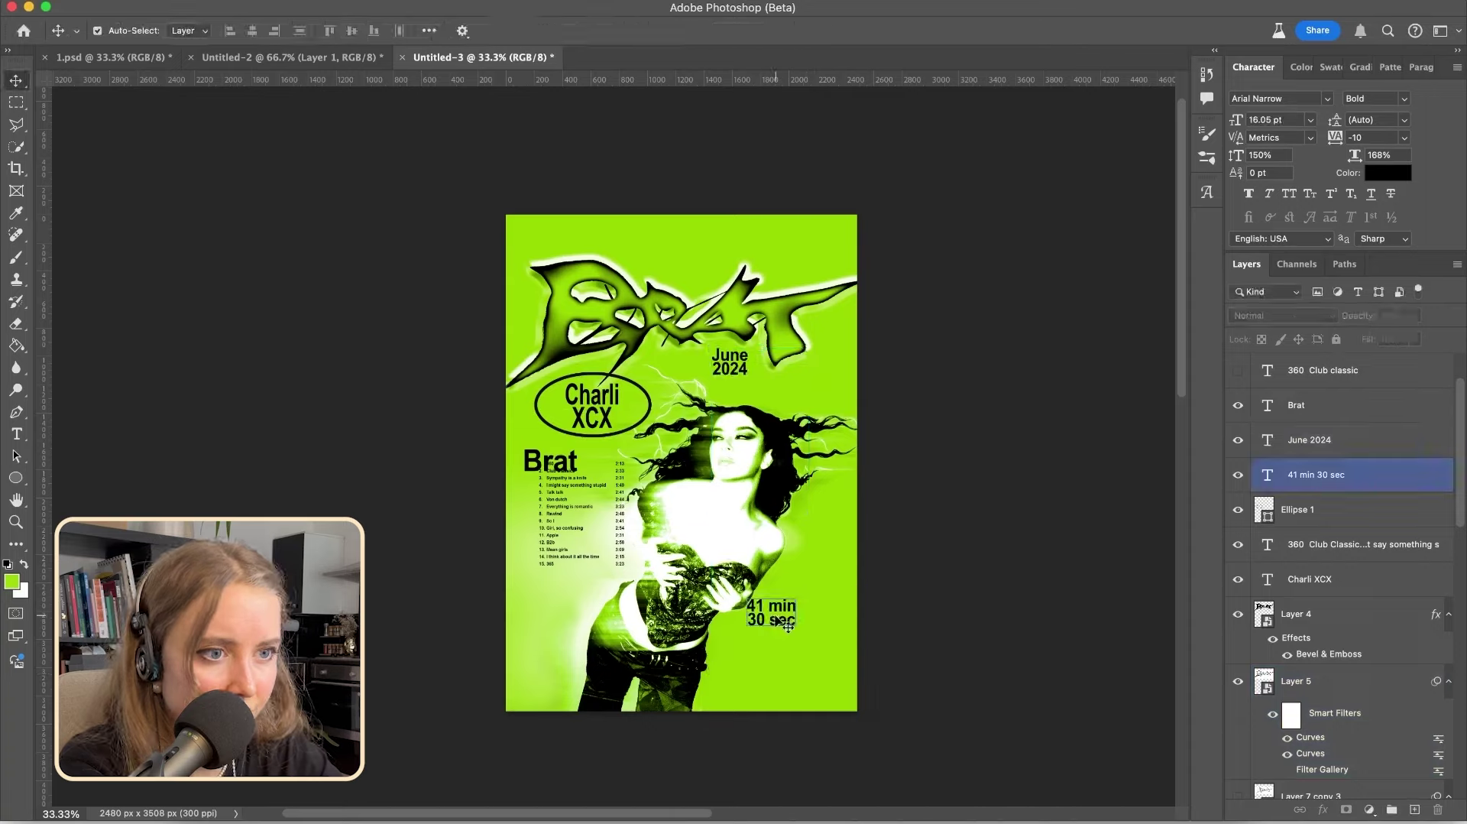
pyautogui.moveTo(788, 620); pyautogui.dragTo(794, 601)
pyautogui.press('super+equal')
pyautogui.press('super+equal')
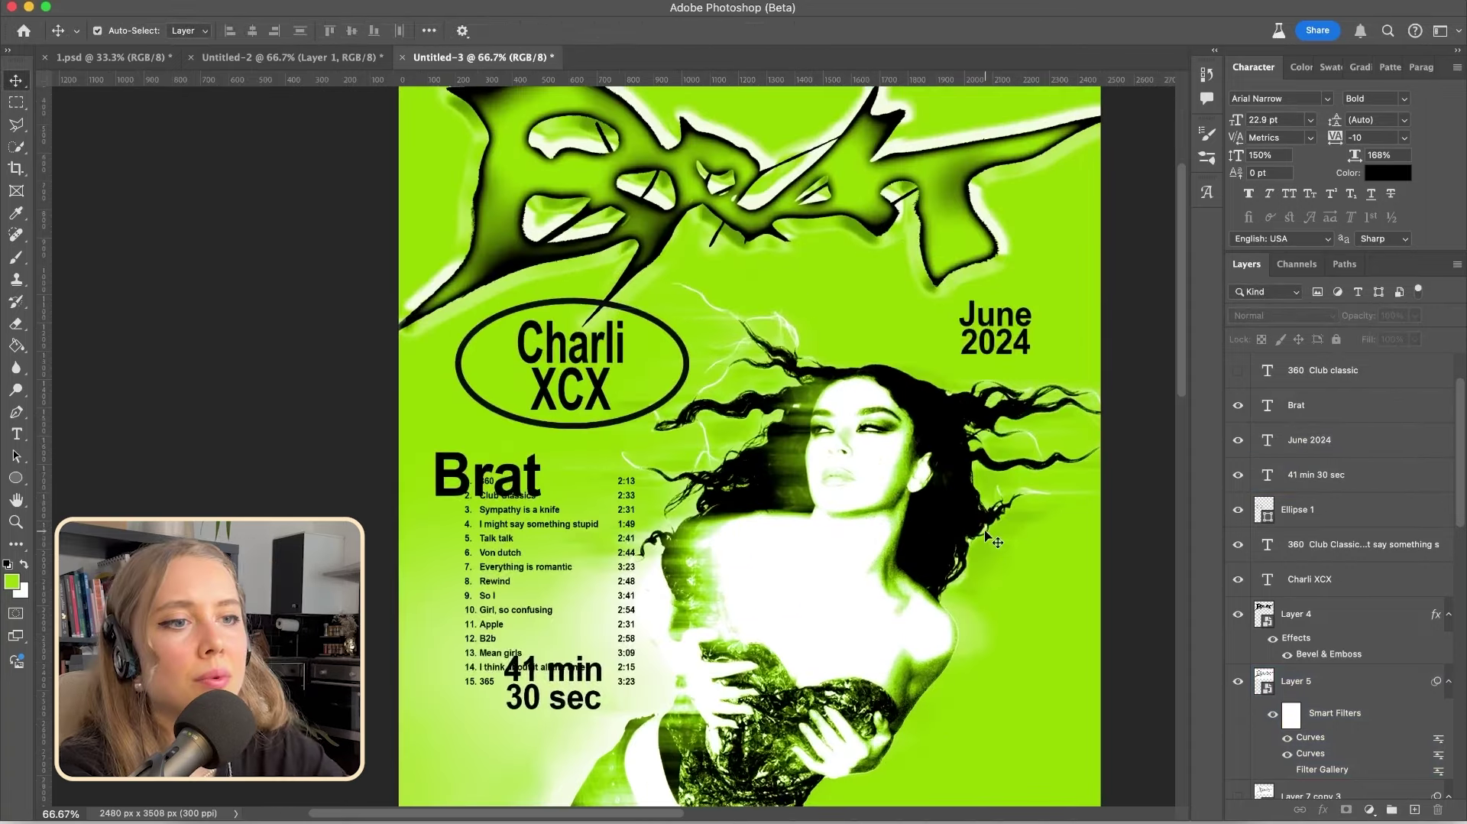
pyautogui.scroll(-4, 994, 541)
pyautogui.hscroll(2, 993, 541)
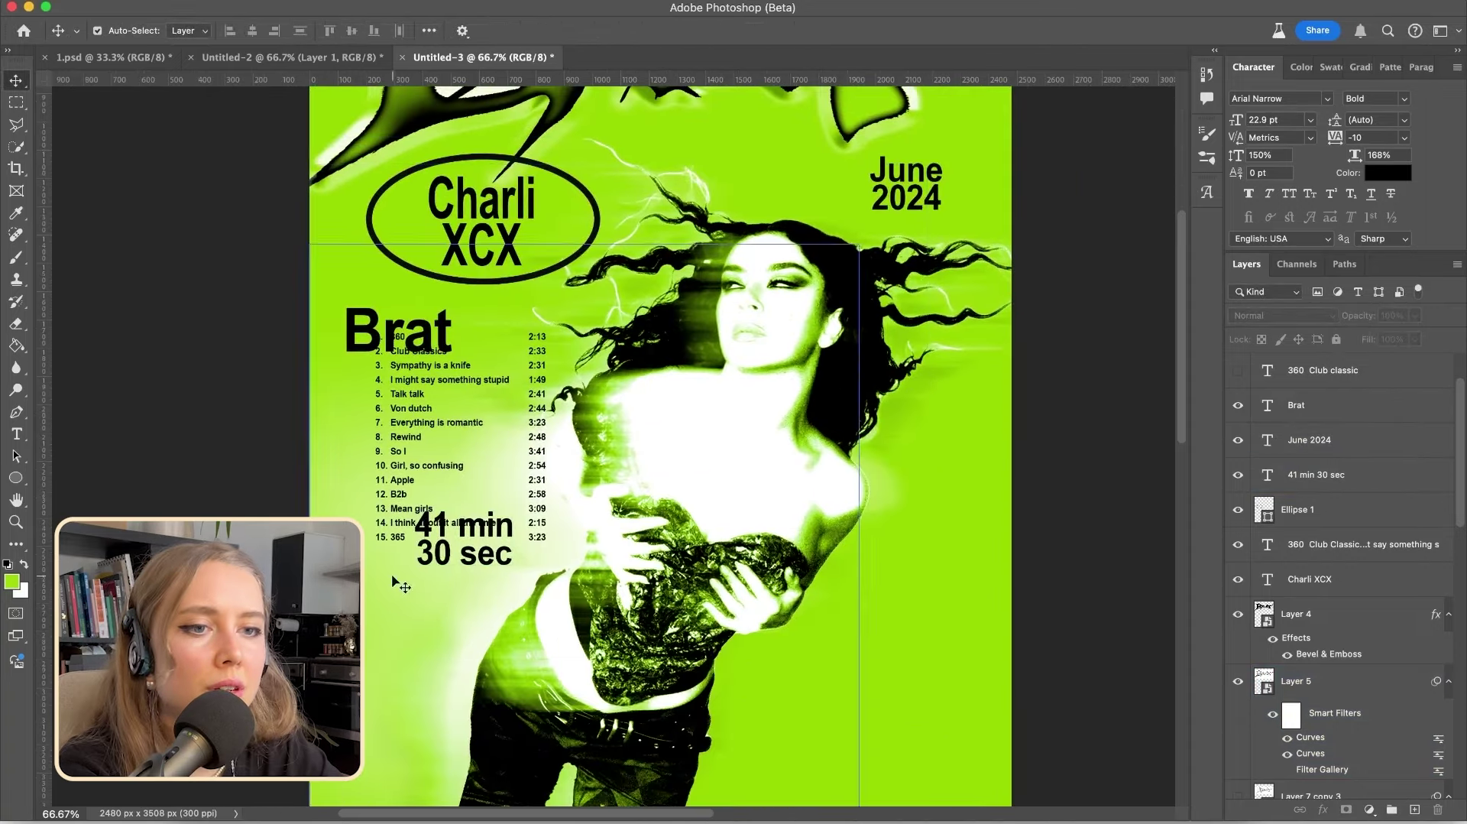
pyautogui.click(428, 492)
pyautogui.click(495, 554)
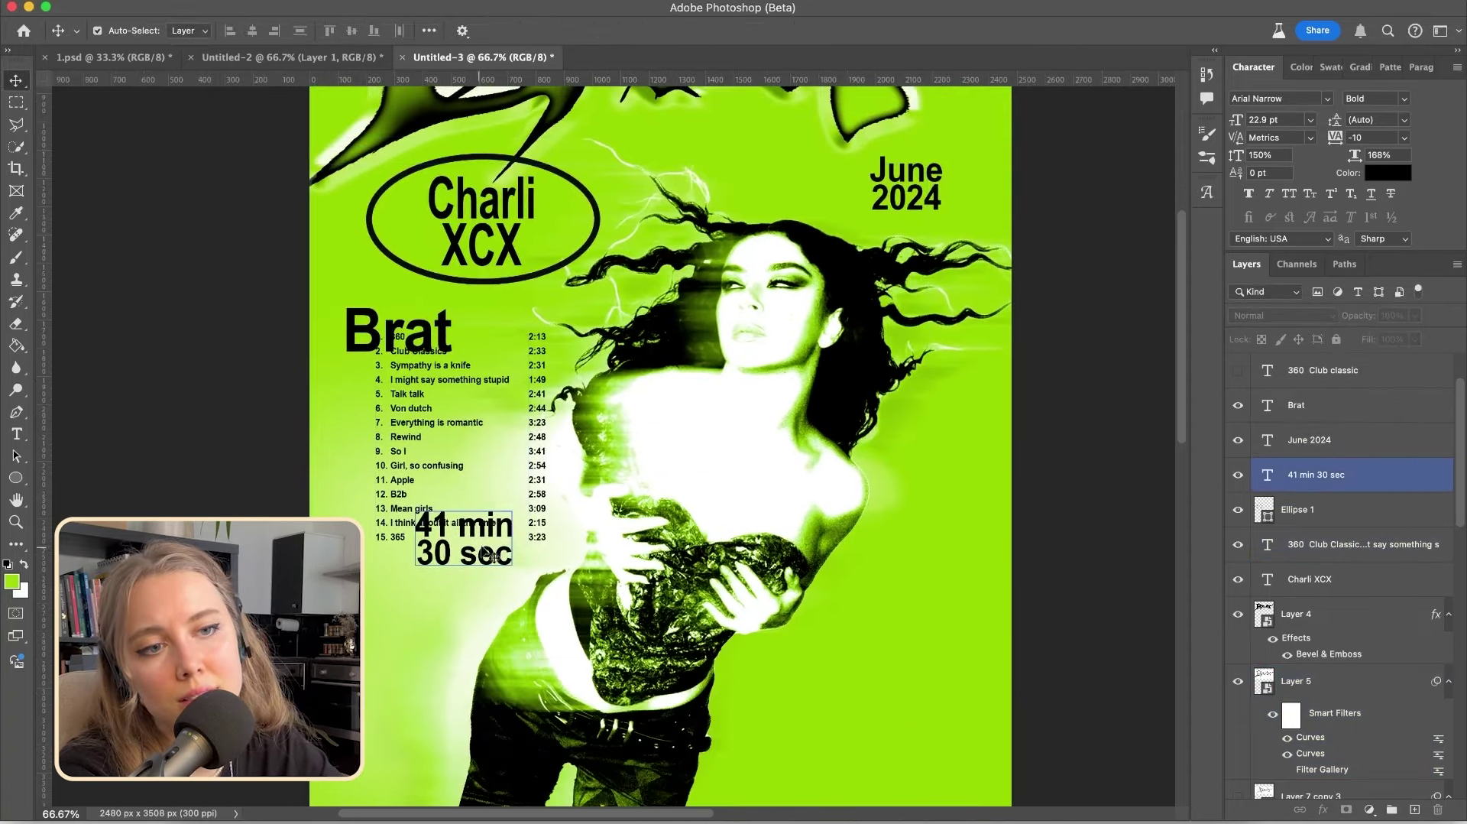
pyautogui.click(537, 595)
# Move the June 2024 text to the empty green area at the poster's lower right, beside the figure
pyautogui.click(931, 182)
pyautogui.moveTo(921, 174); pyautogui.dragTo(909, 659)
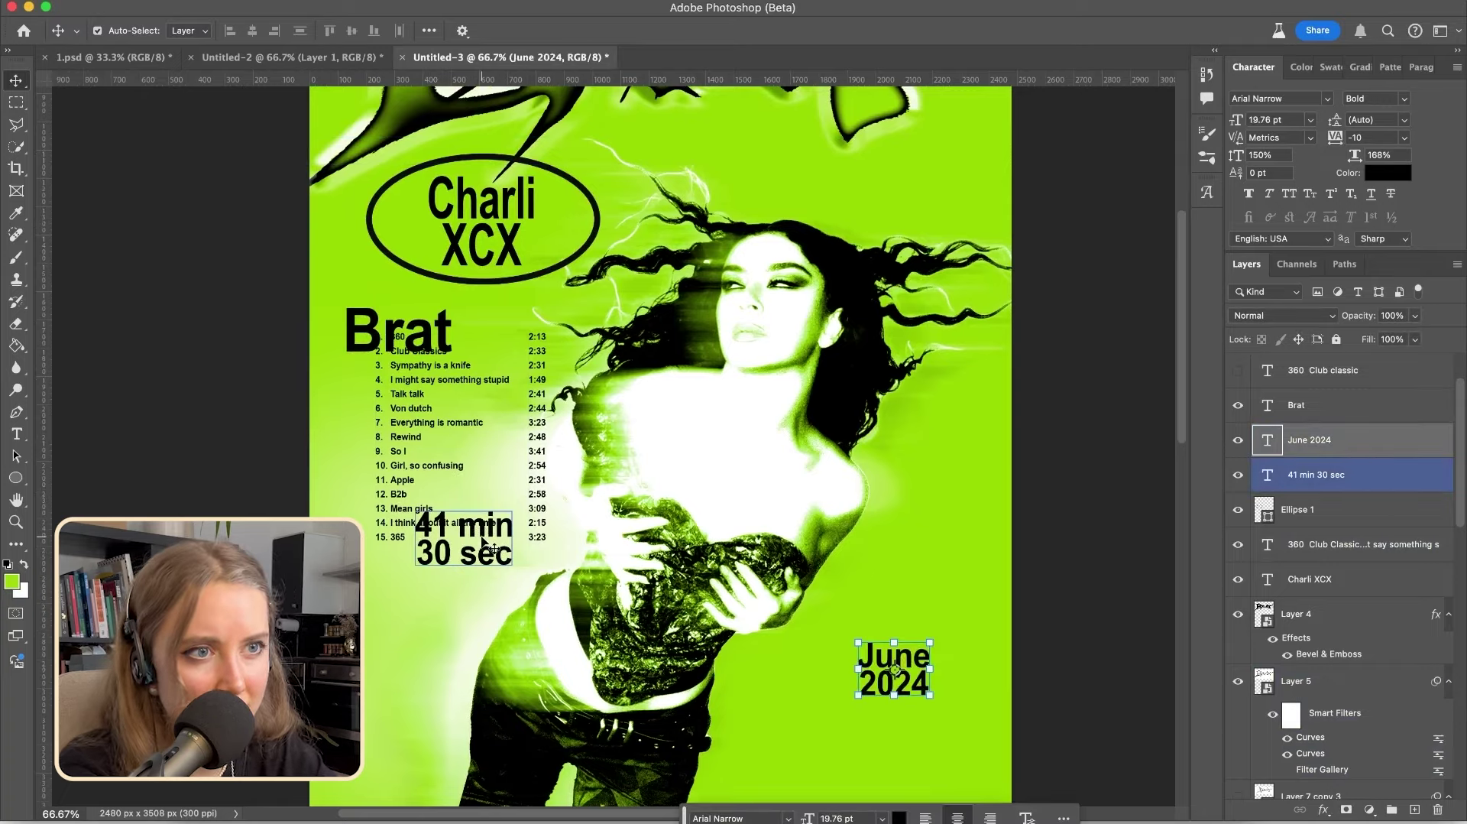
pyautogui.press('super+minus')
pyautogui.press('super+minus')
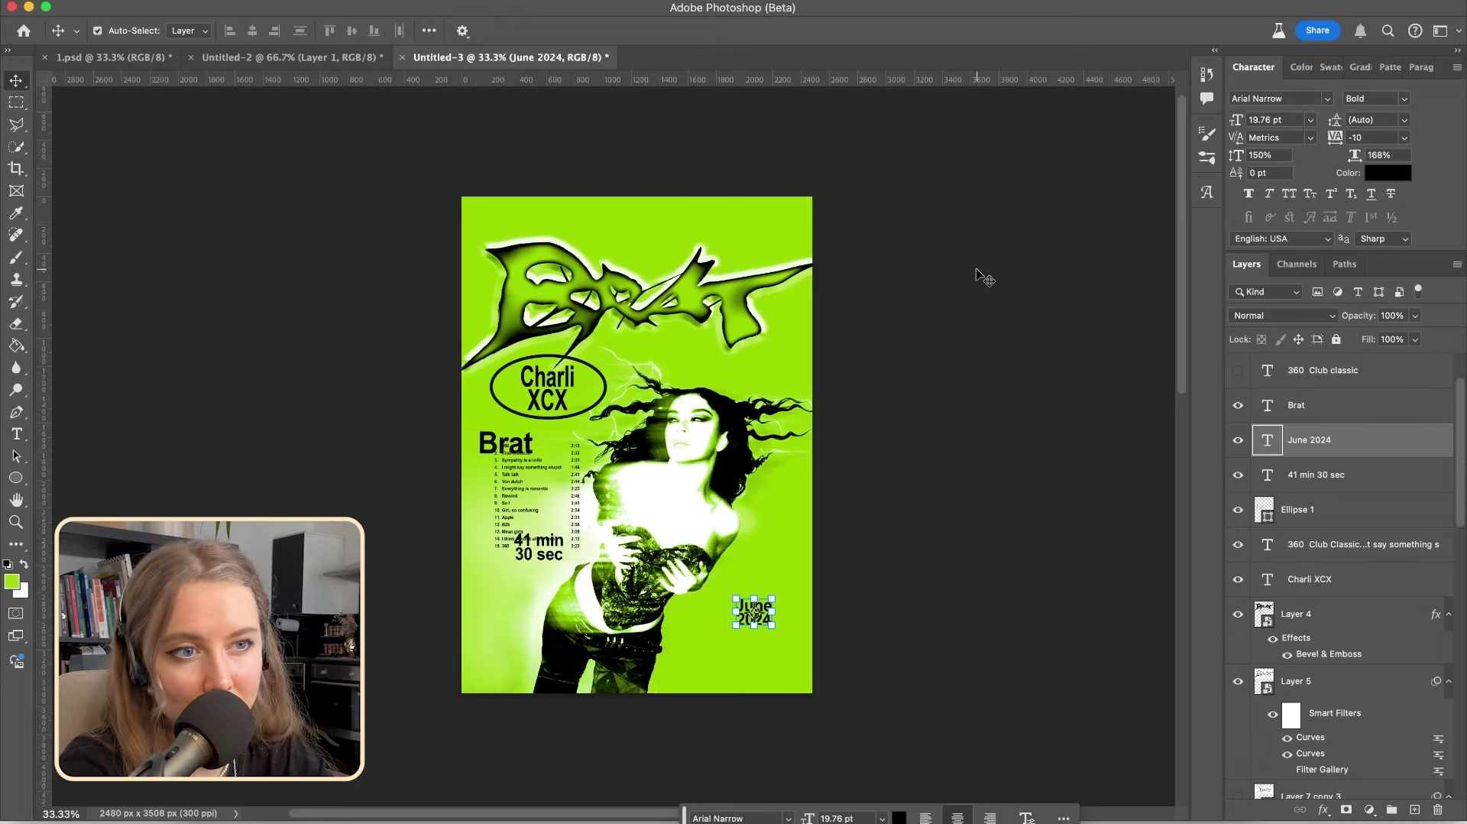
pyautogui.press('Return')
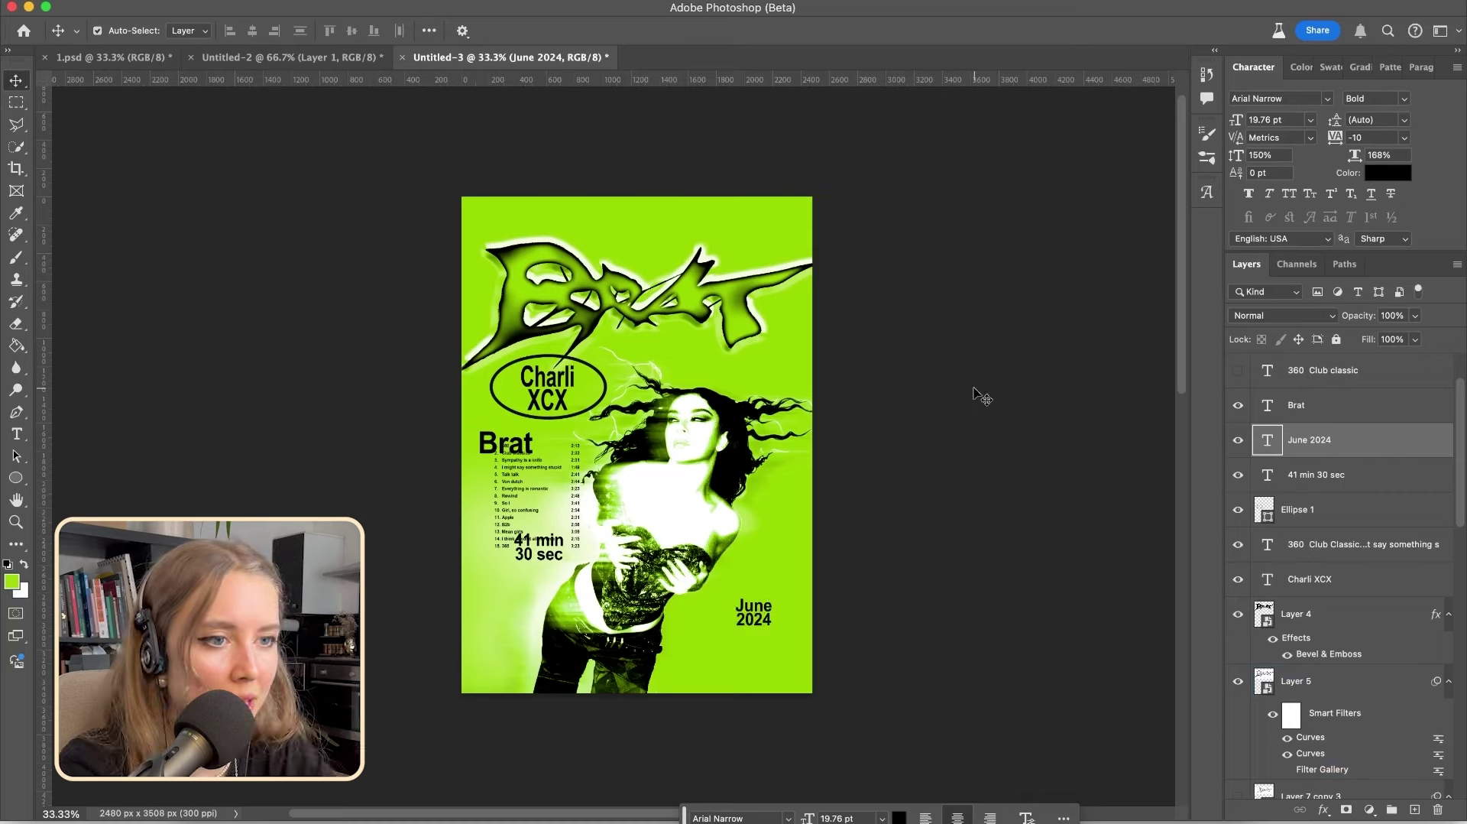
pyautogui.click(975, 405)
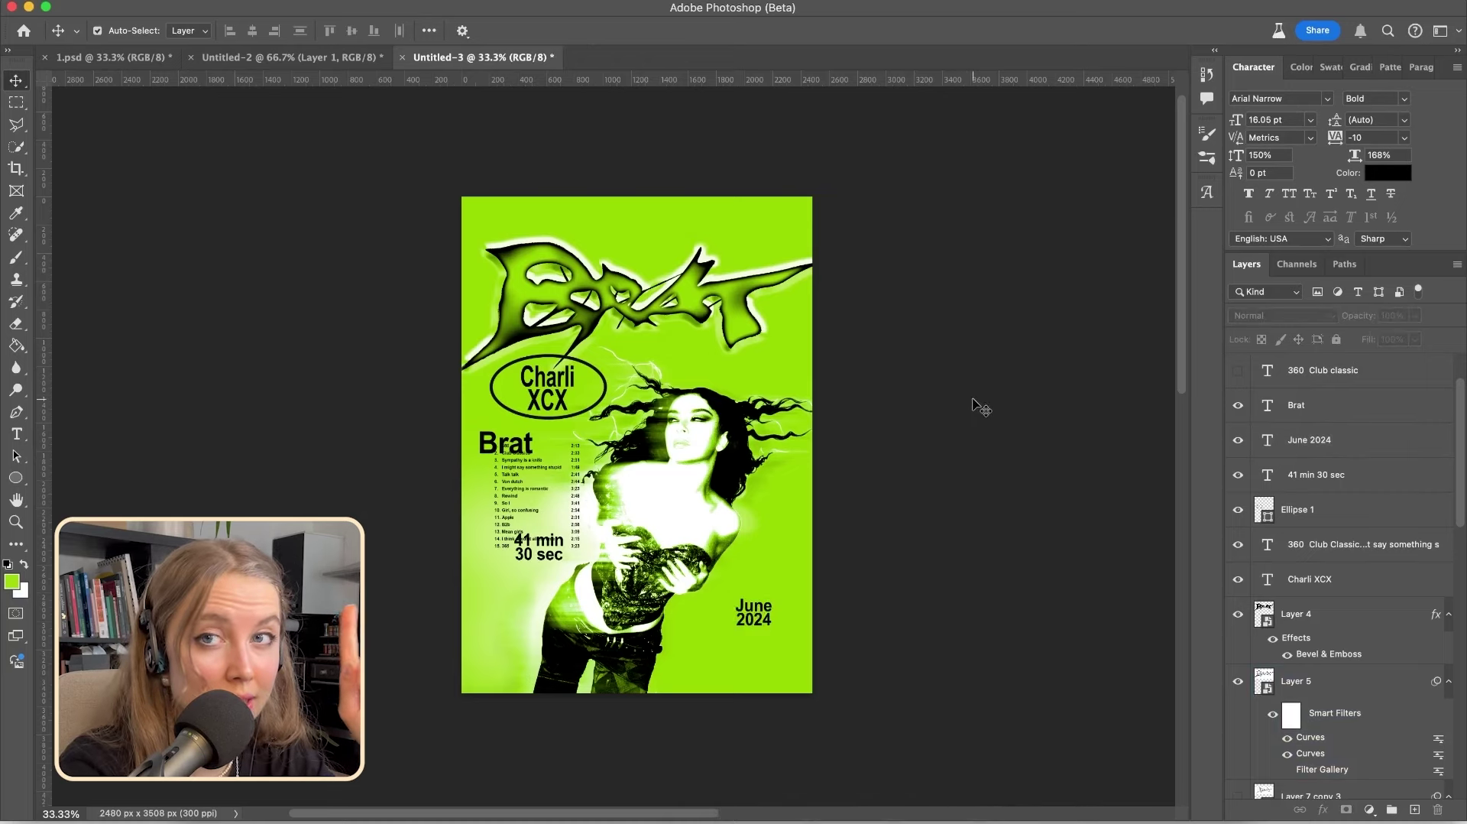
# Try placing the plain Brat text between the spiky title and the portrait, and undo it
pyautogui.moveTo(506, 443); pyautogui.dragTo(706, 363)
pyautogui.hotkey('ctrl', 't')
pyautogui.press('Return')
pyautogui.click(917, 382)
pyautogui.hotkey('ctrl', 'z')
pyautogui.hotkey('ctrl', 'z')
pyautogui.hotkey('ctrl', 'z')
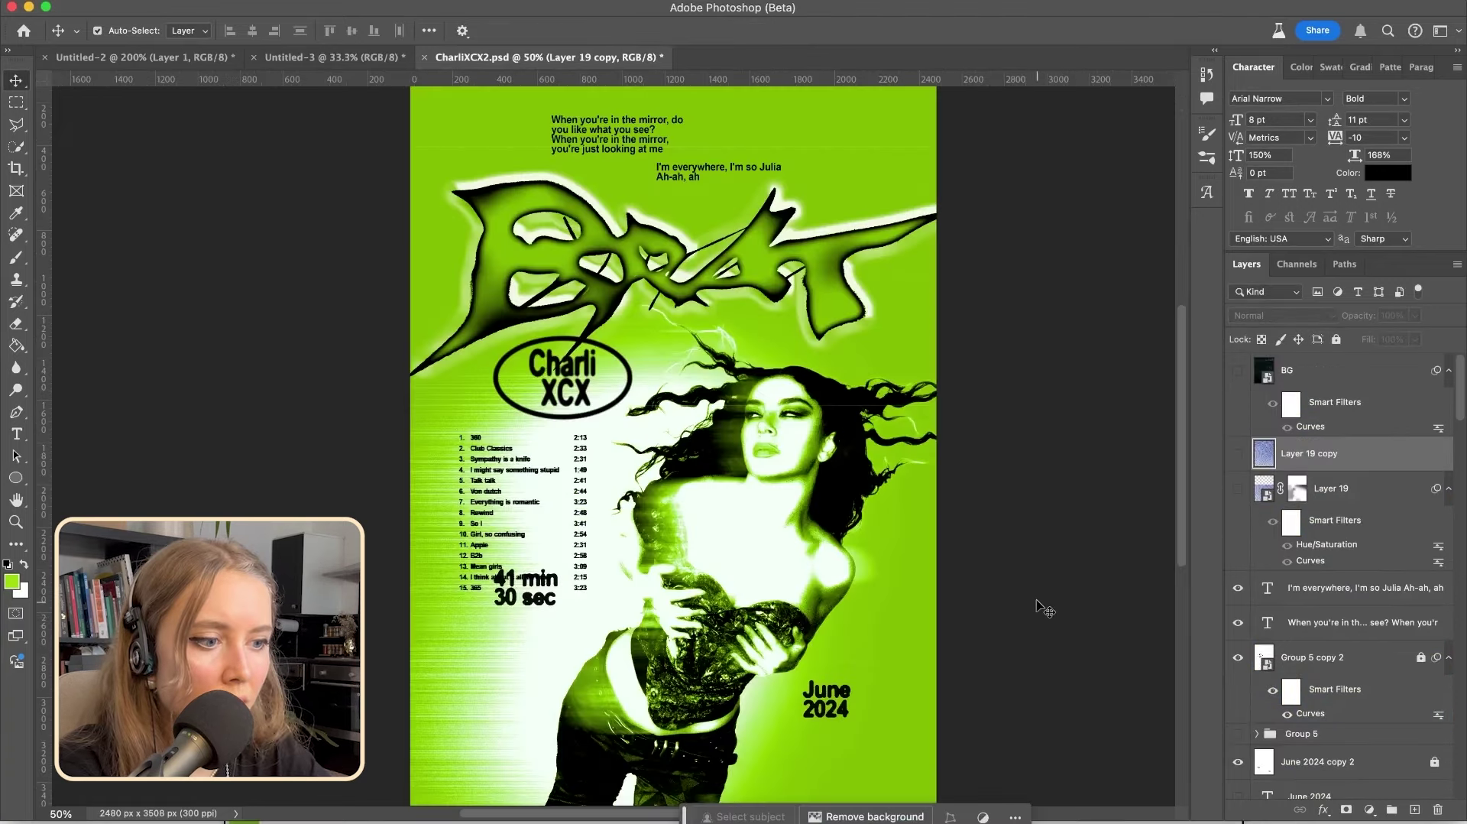
# Examine the roughened date, duration and tracklist text up close in the CharliXCX2.psd version
pyautogui.scroll(-1, 1032, 623)
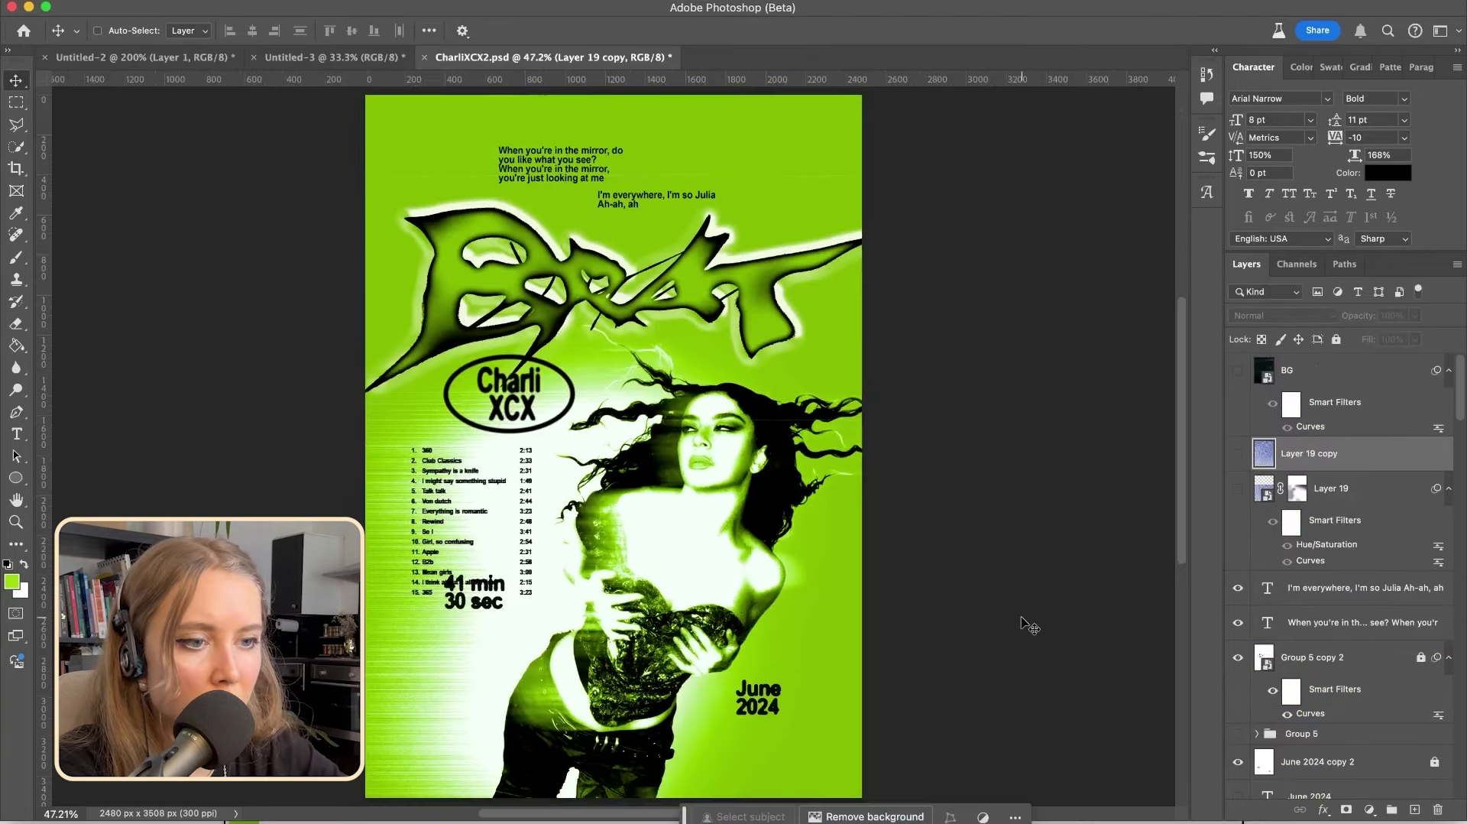
pyautogui.press('super+equal')
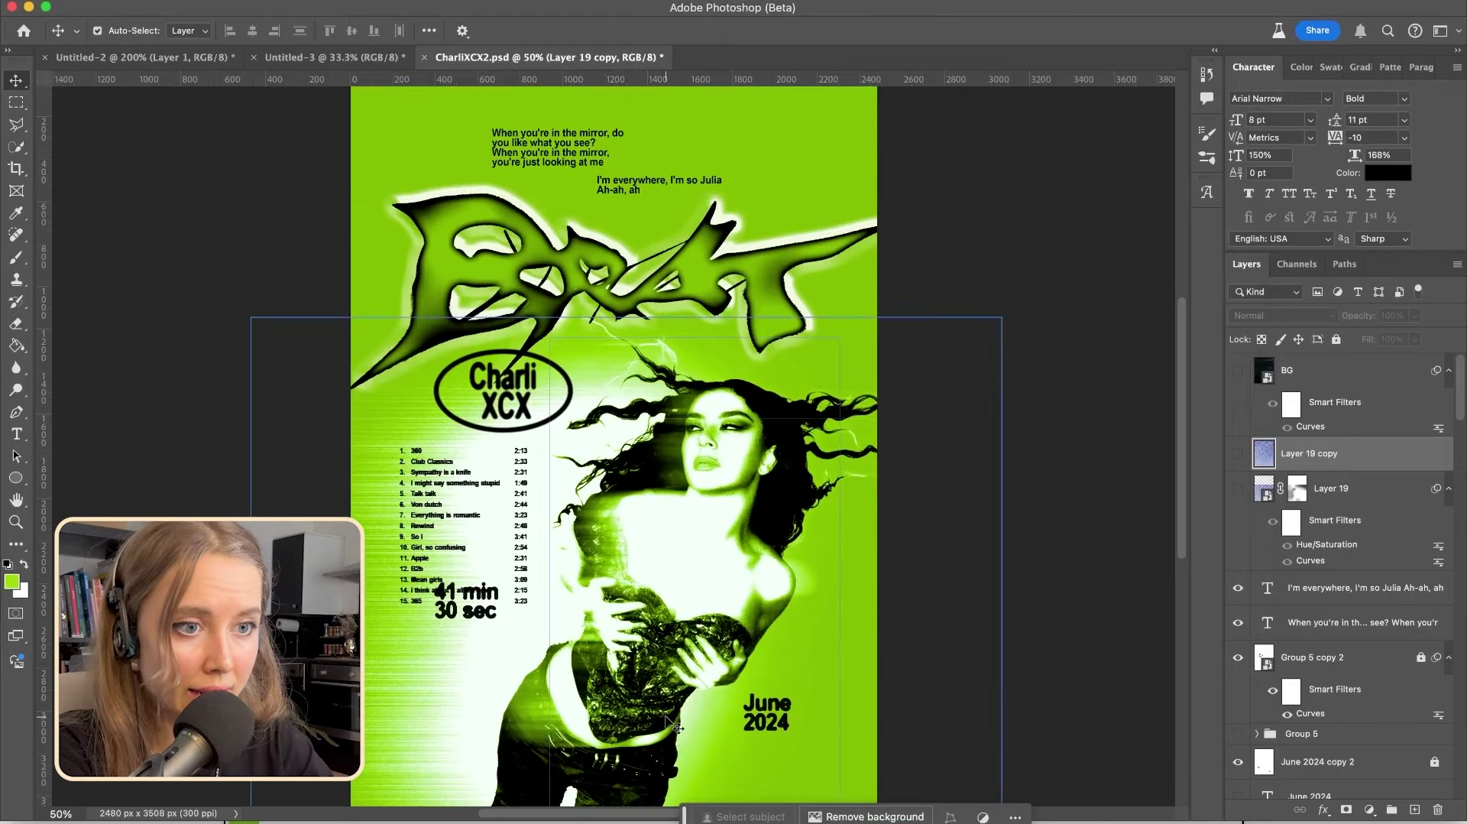
pyautogui.scroll(-2, 667, 721)
pyautogui.scroll(5, 673, 723)
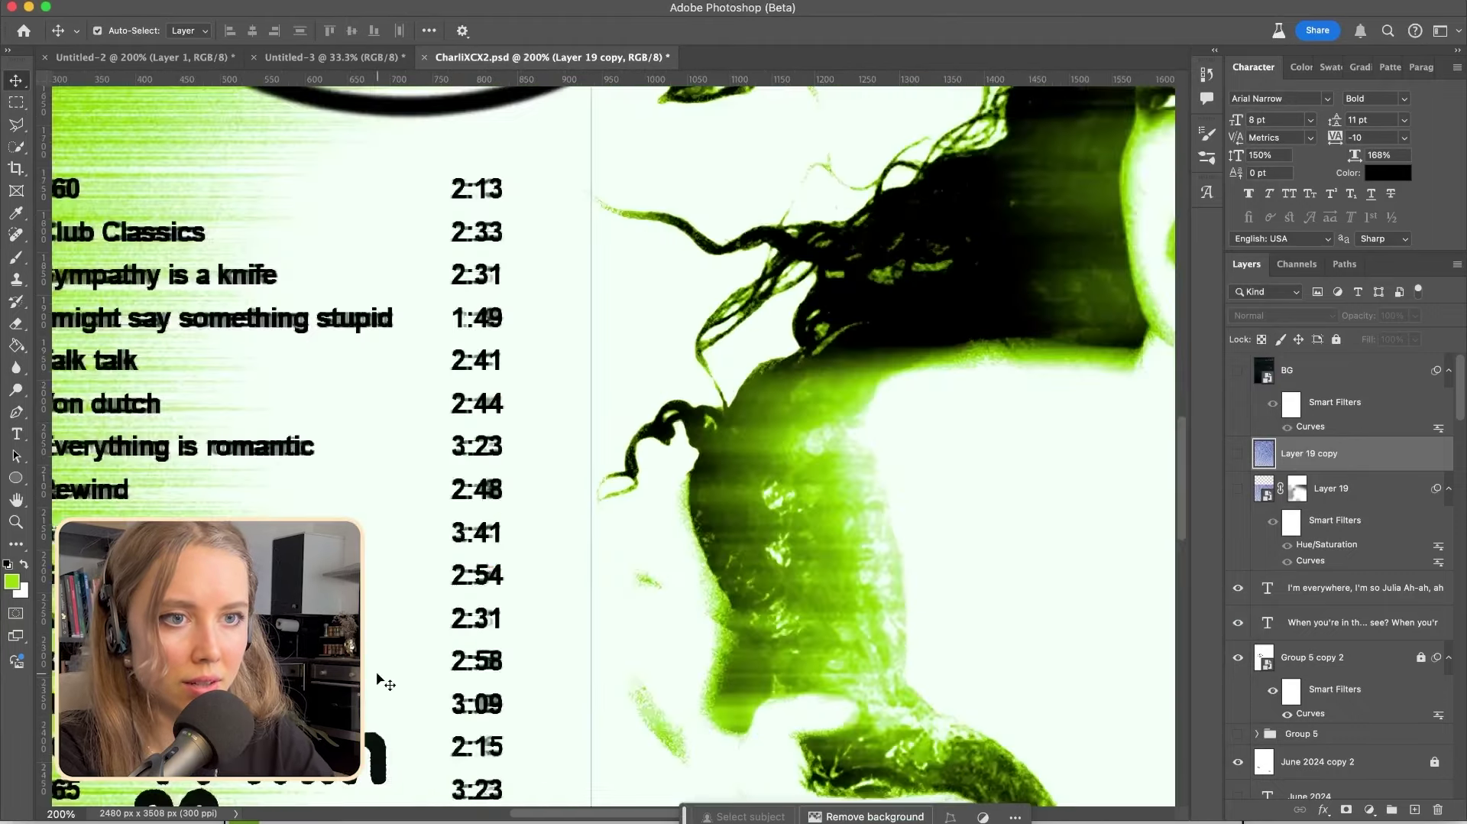
pyautogui.hscroll(-5, 683, 585)
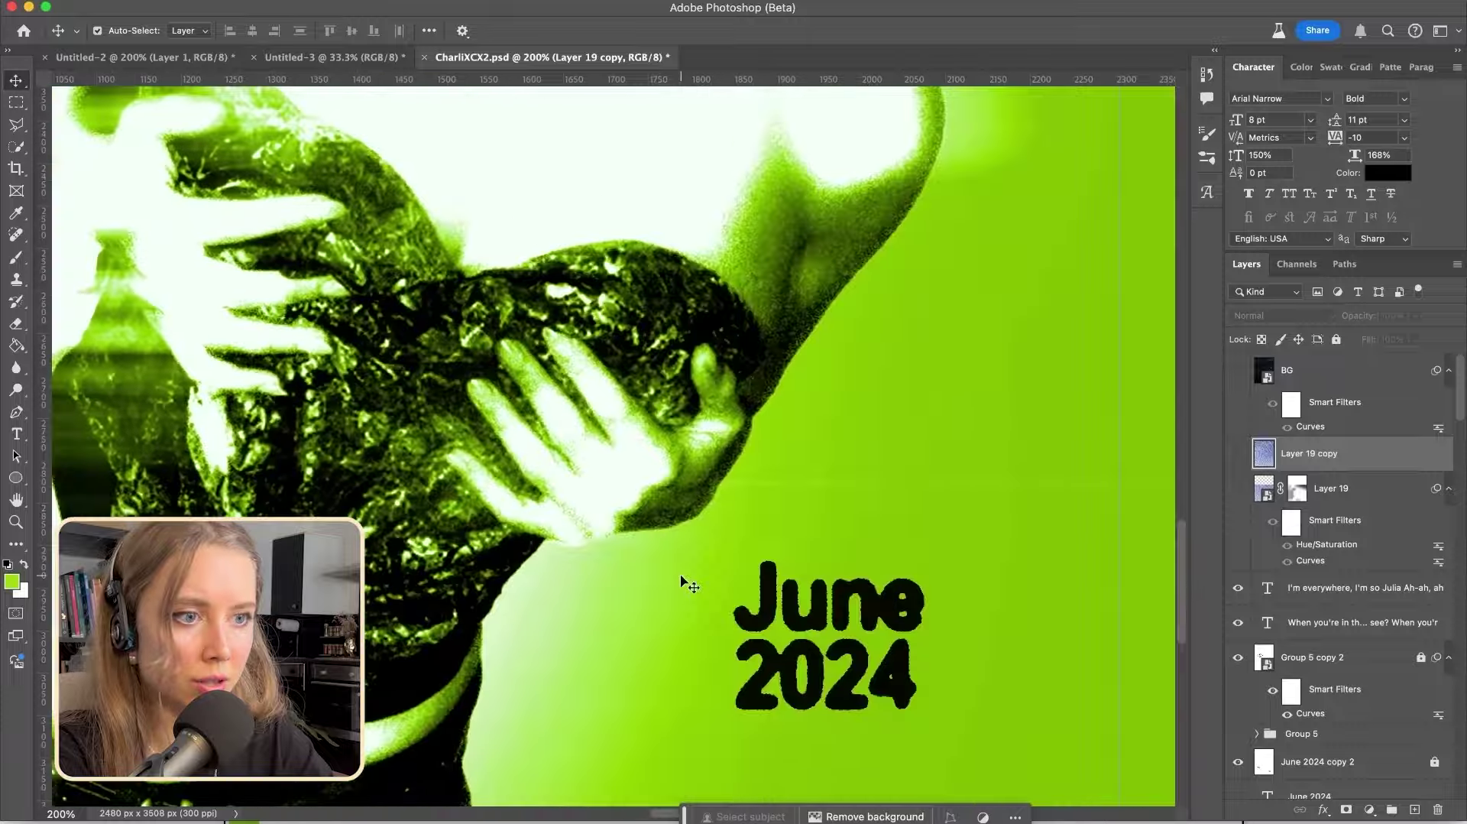
pyautogui.hscroll(5, 688, 657)
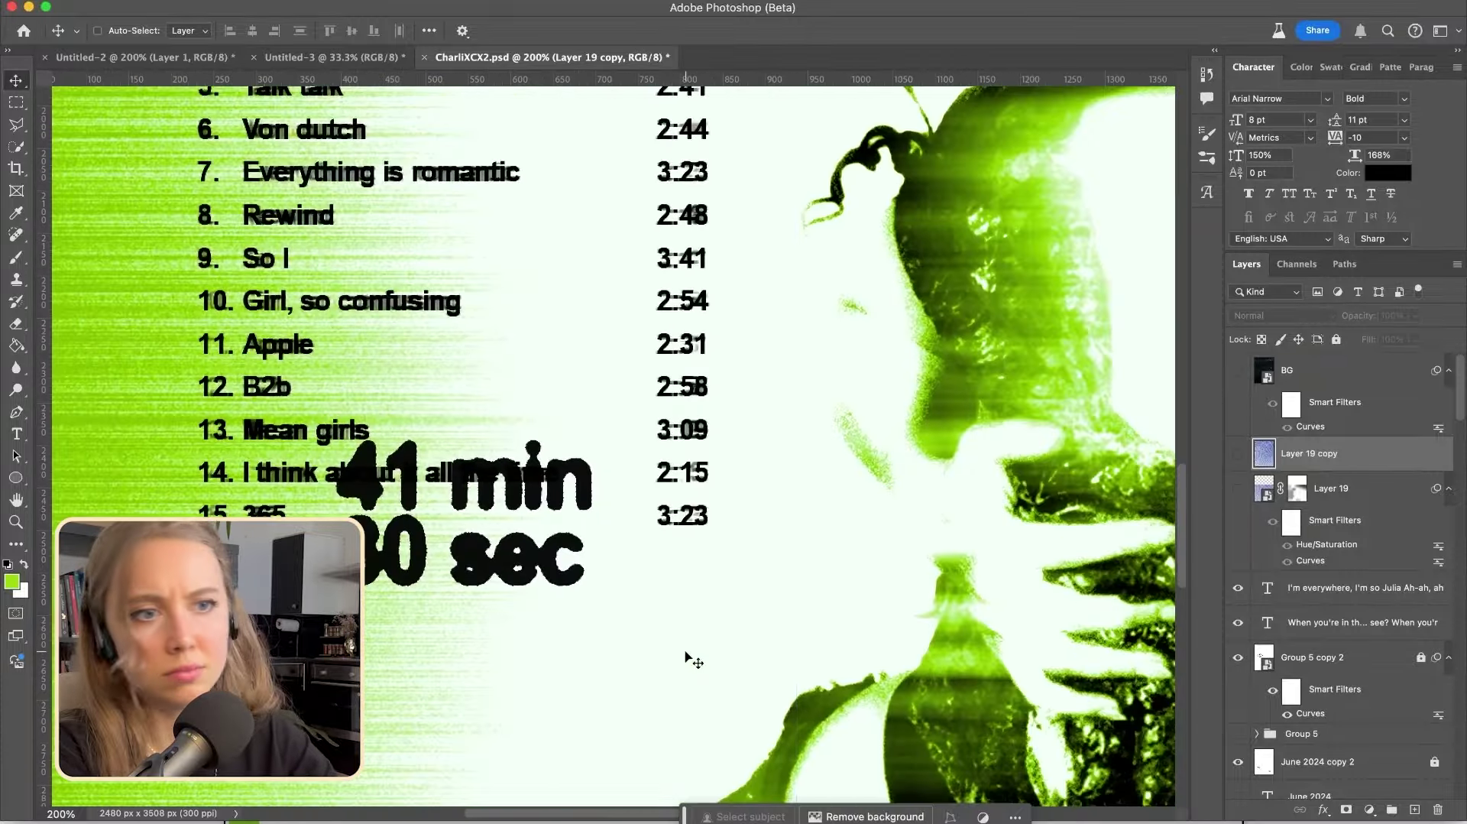
pyautogui.scroll(-3, 688, 658)
pyautogui.hscroll(2, 566, 479)
pyautogui.scroll(-1, 566, 479)
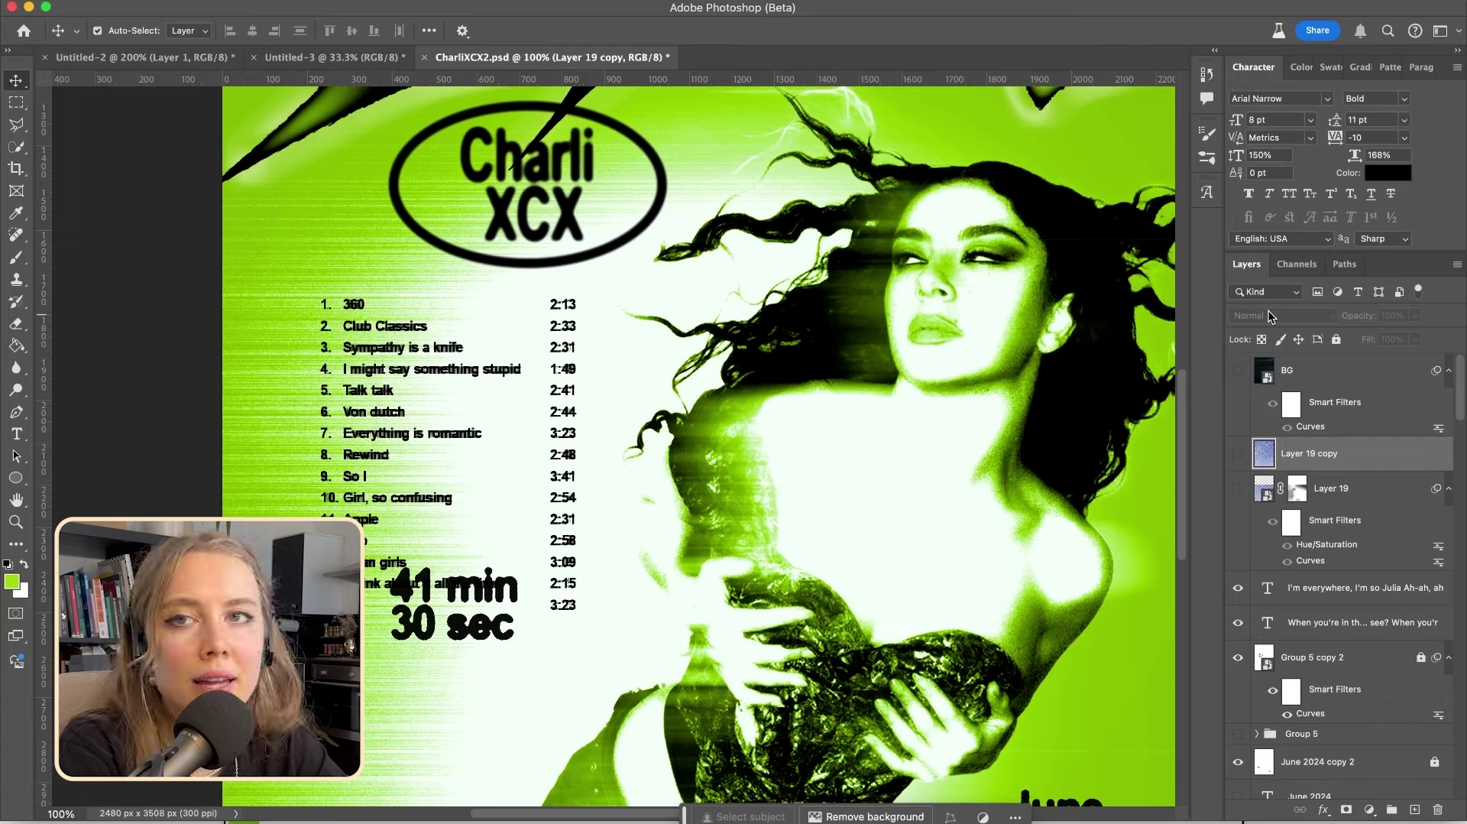
# Inspect Layer 13 copy 2 and the distorted tracklist lettering on the streaked background beside the portrait
pyautogui.click(437, 527)
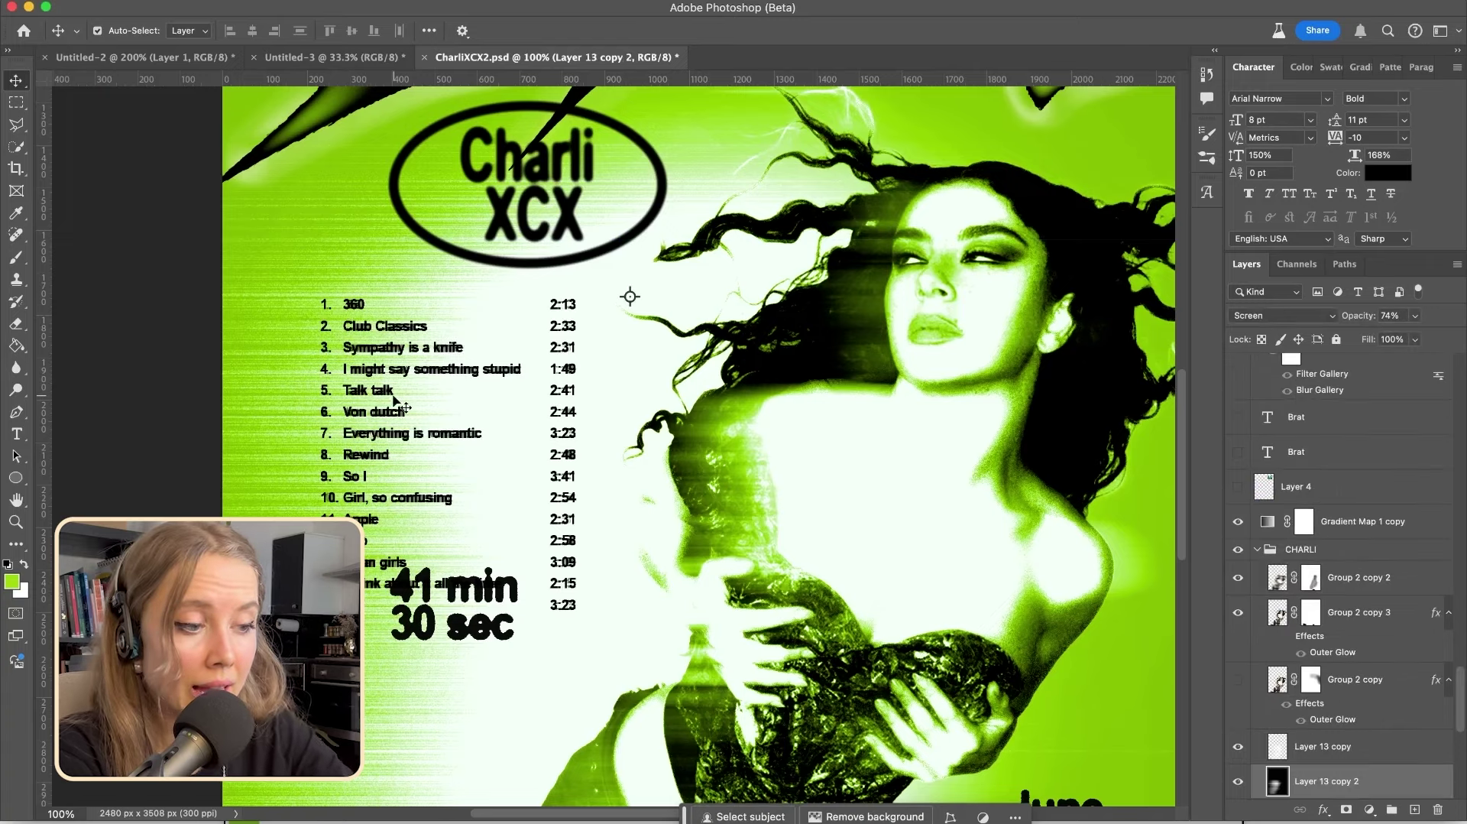
pyautogui.press('super+plus')
pyautogui.hscroll(-4, 485, 408)
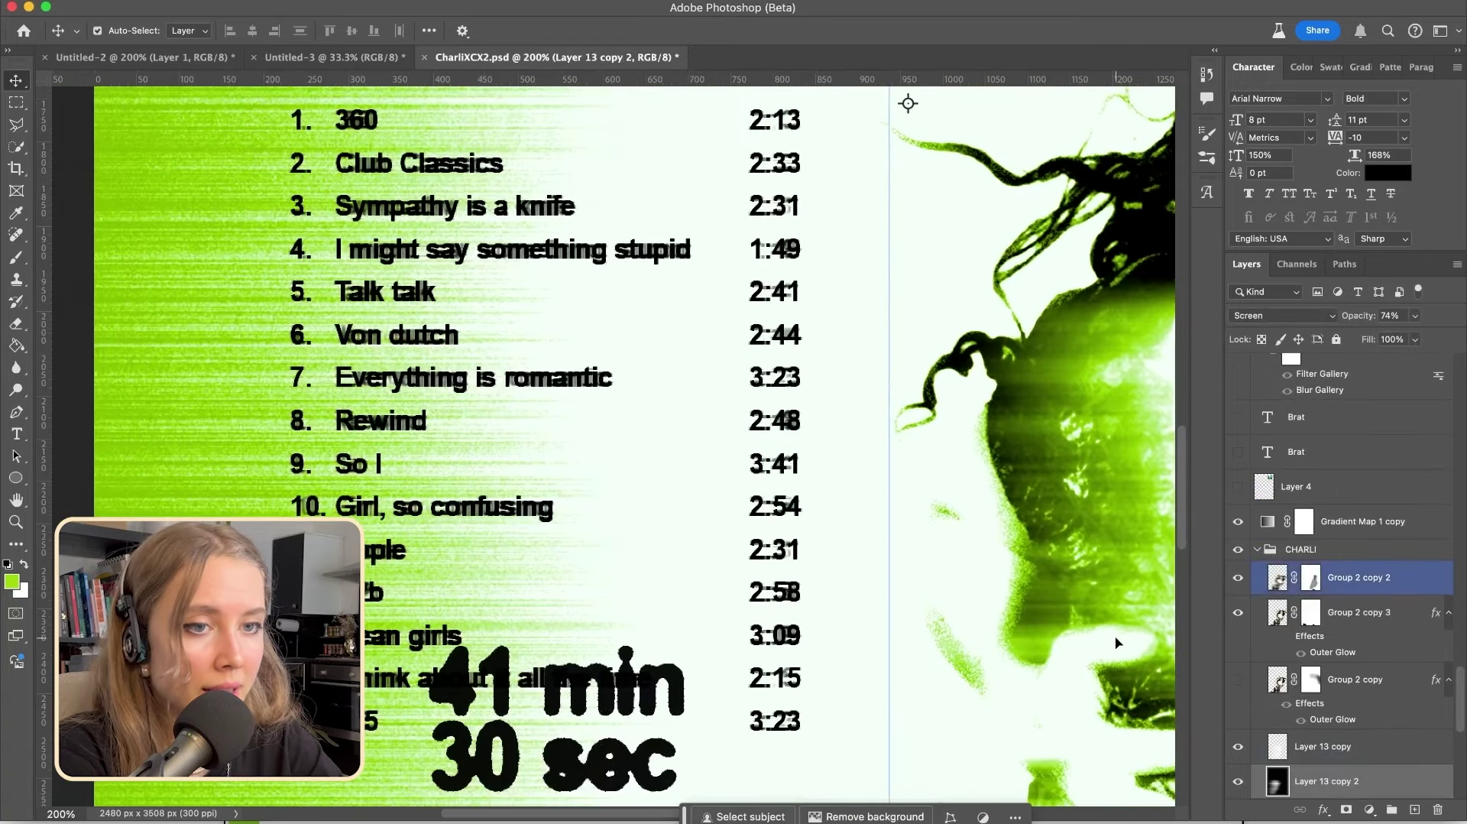
pyautogui.scroll(2, 367, 249)
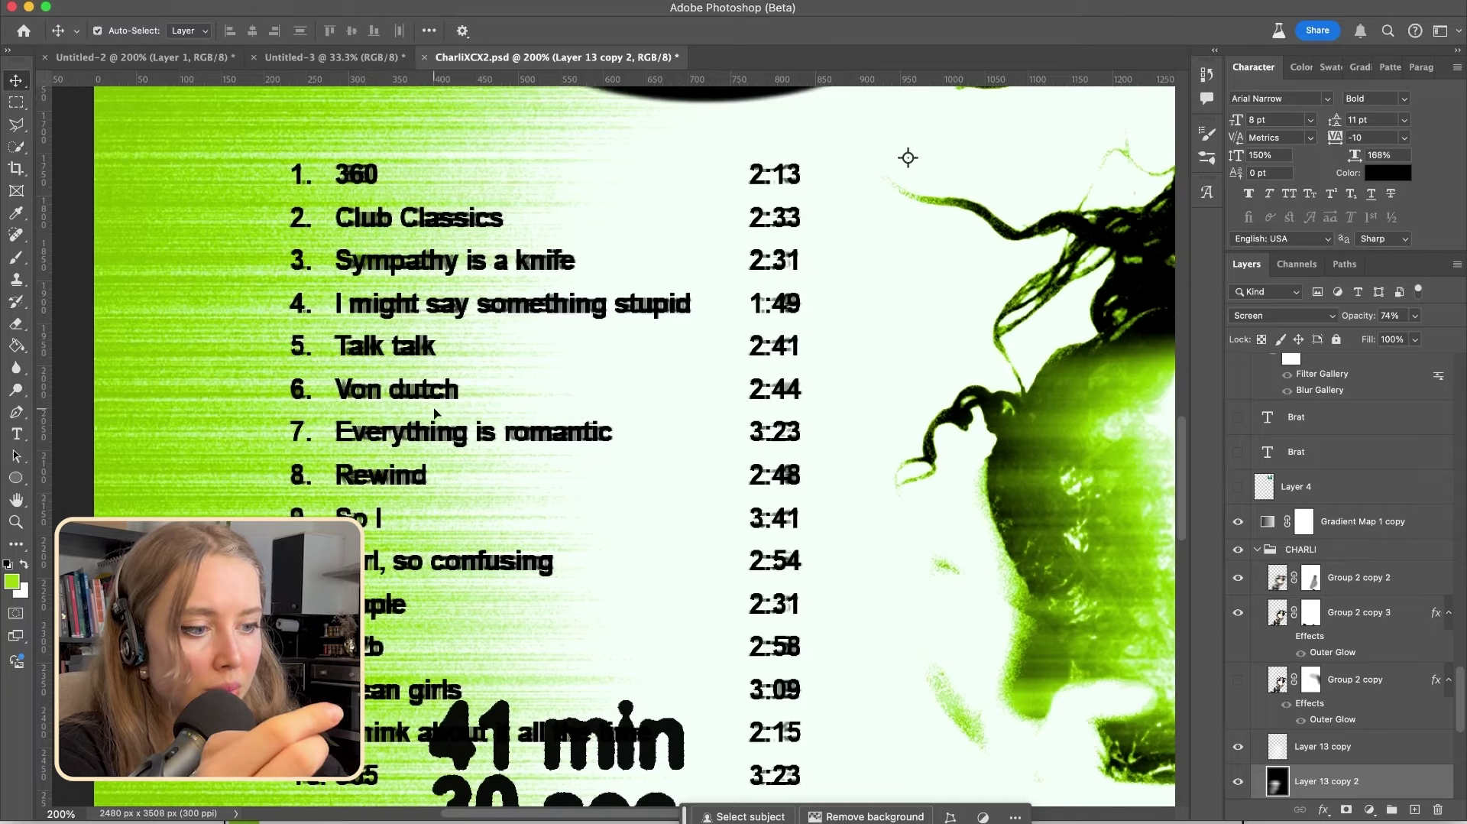
pyautogui.press('super+minus')
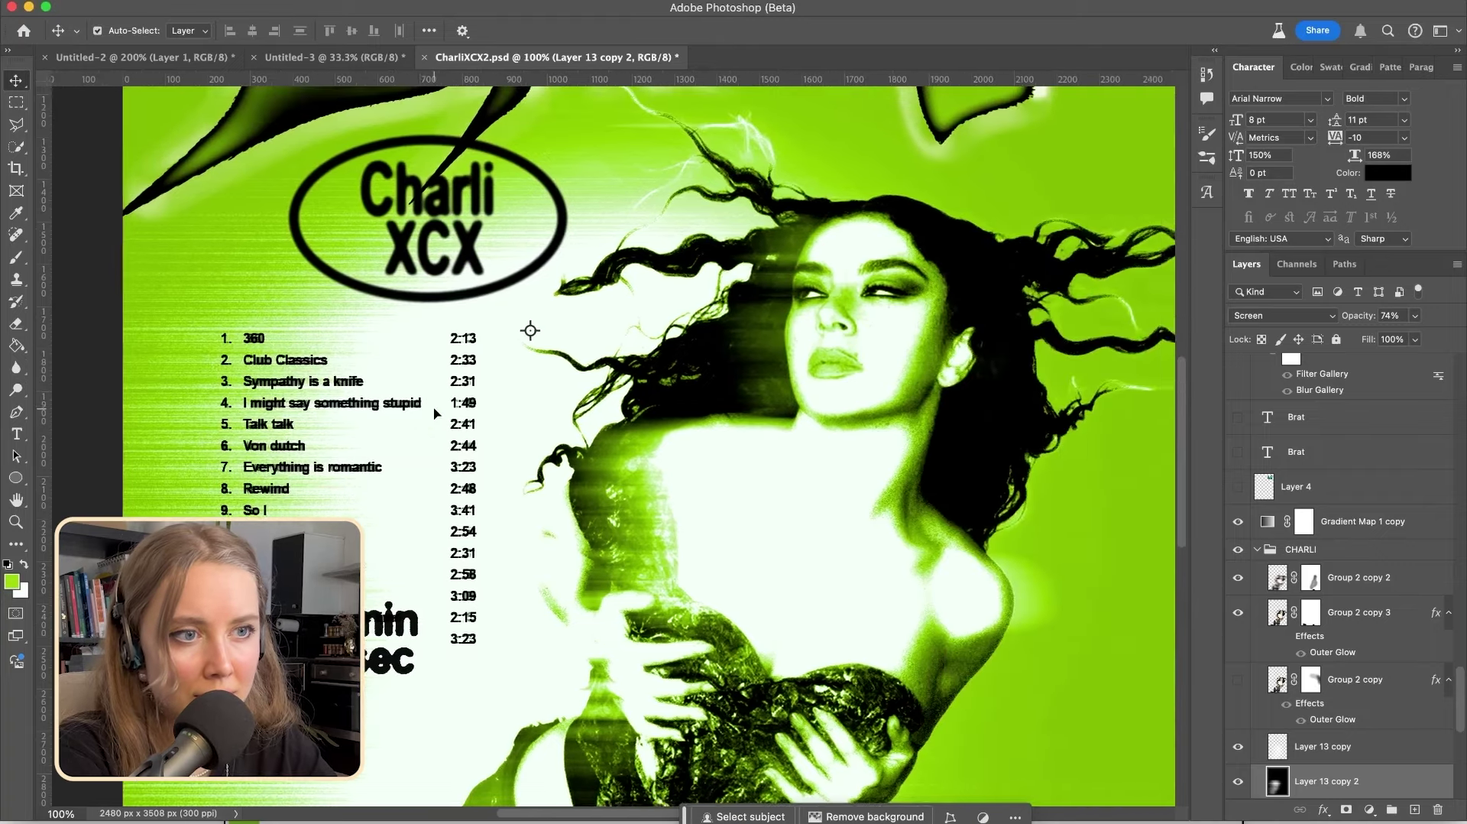
pyautogui.press('super+minus')
pyautogui.click(663, 517)
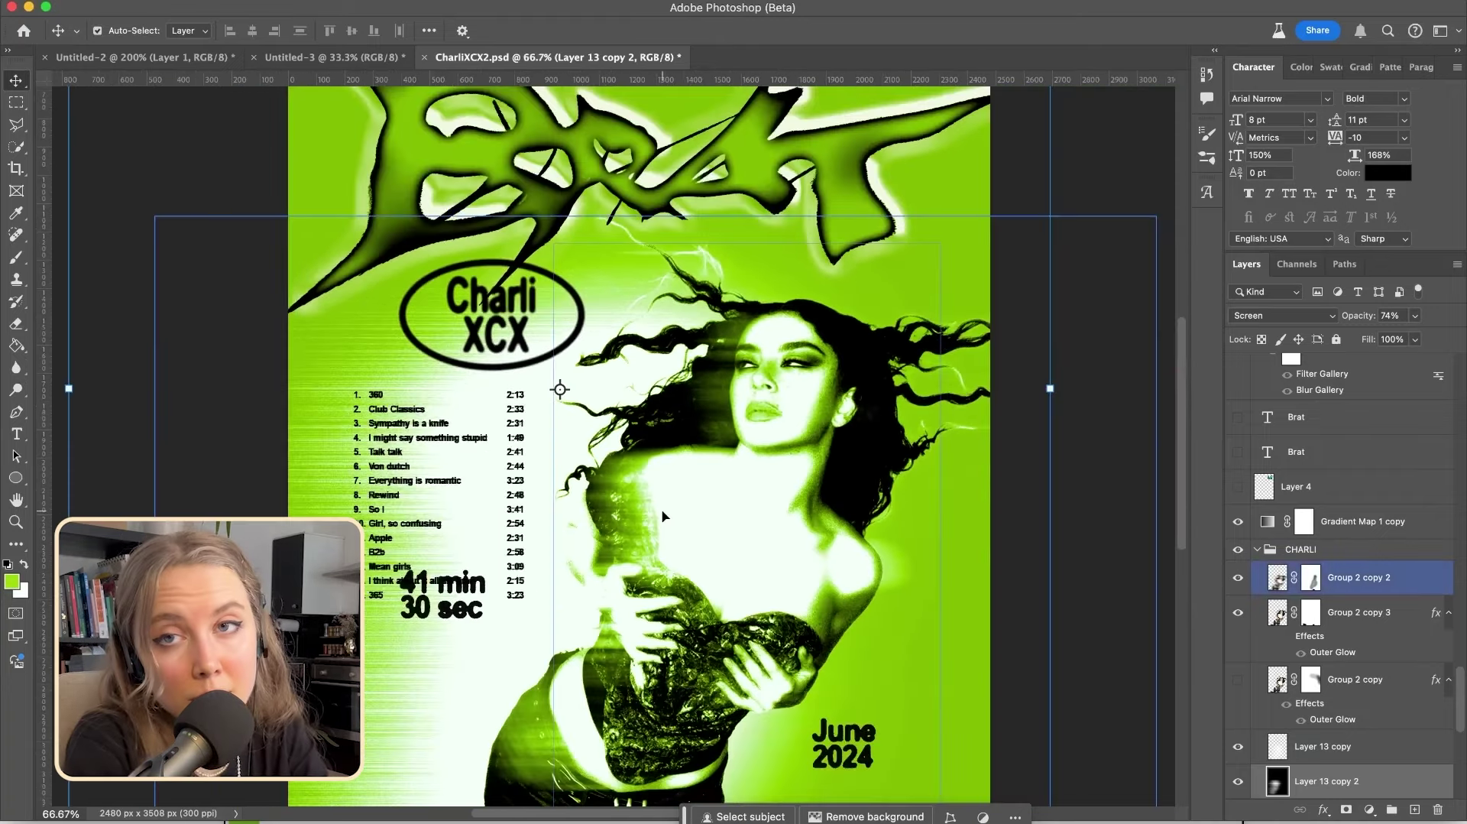
# Inspect the two lyric text blocks above the spiky title
pyautogui.scroll(-1, 803, 549)
pyautogui.scroll(5, 803, 551)
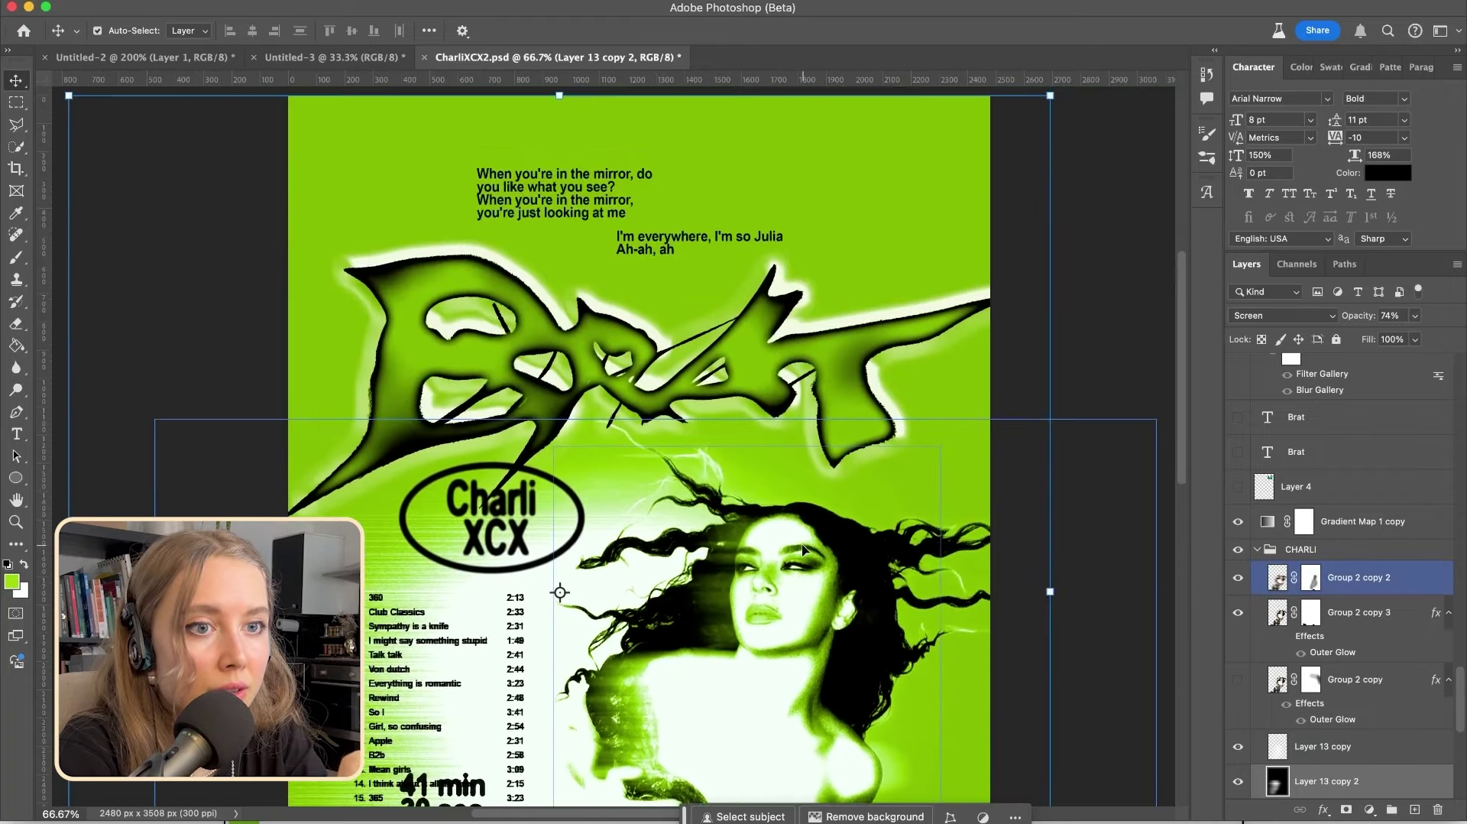
pyautogui.click(567, 198)
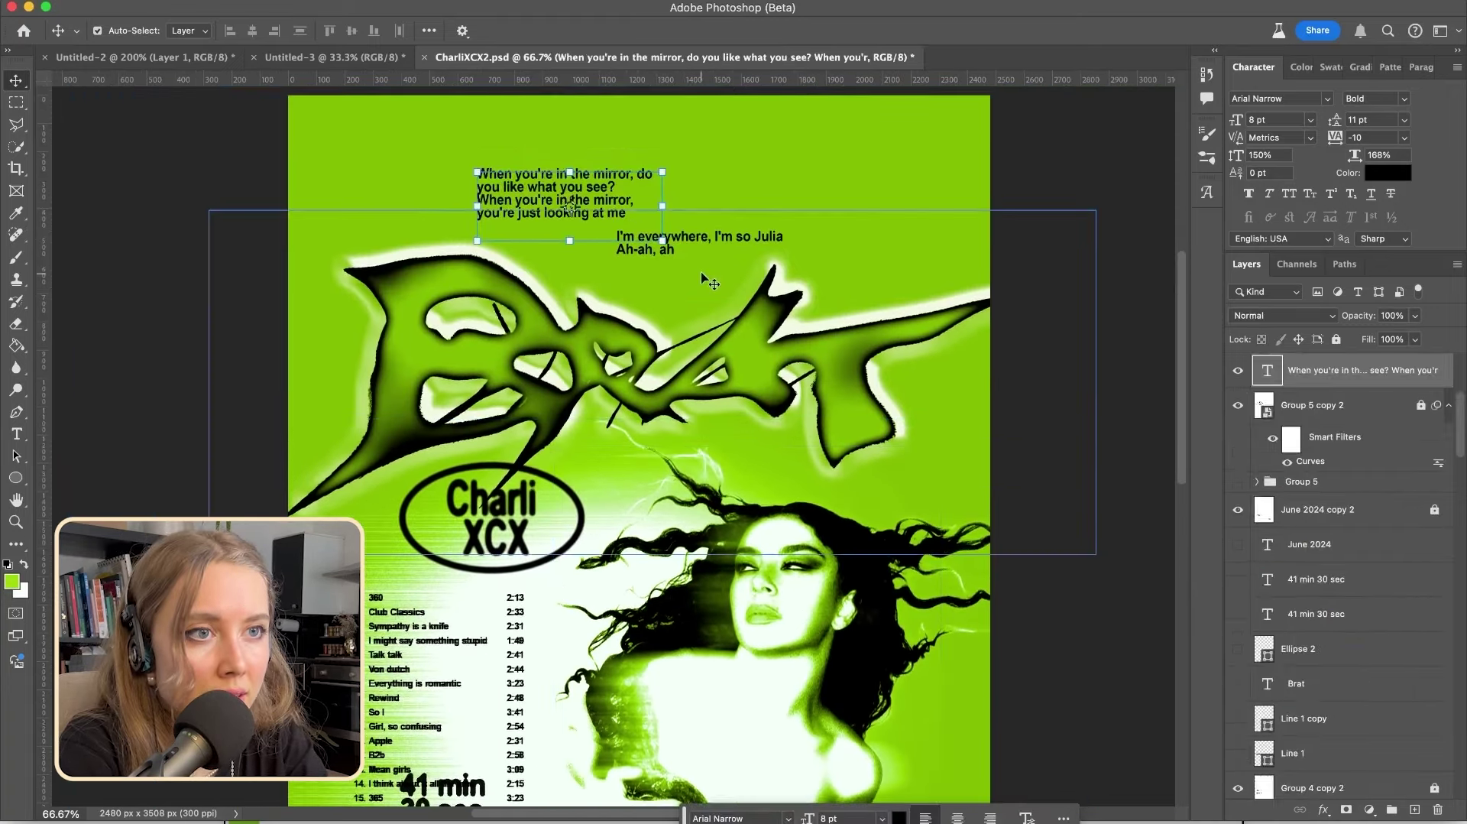
pyautogui.keyDown('shift'); pyautogui.click(736, 246); pyautogui.keyUp('shift')
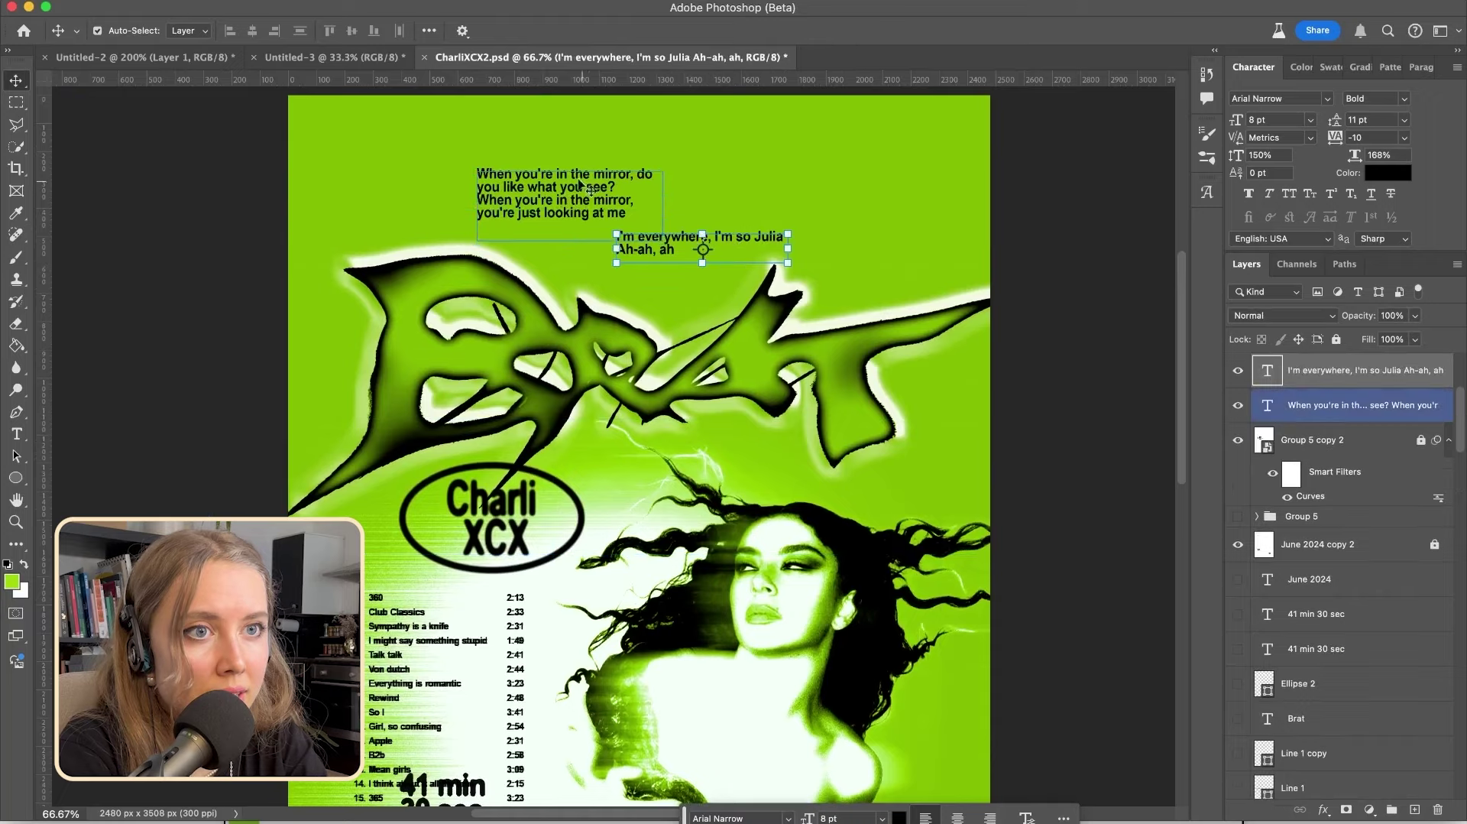
pyautogui.click(1000, 230)
pyautogui.press('super+minus')
pyautogui.press('super+plus')
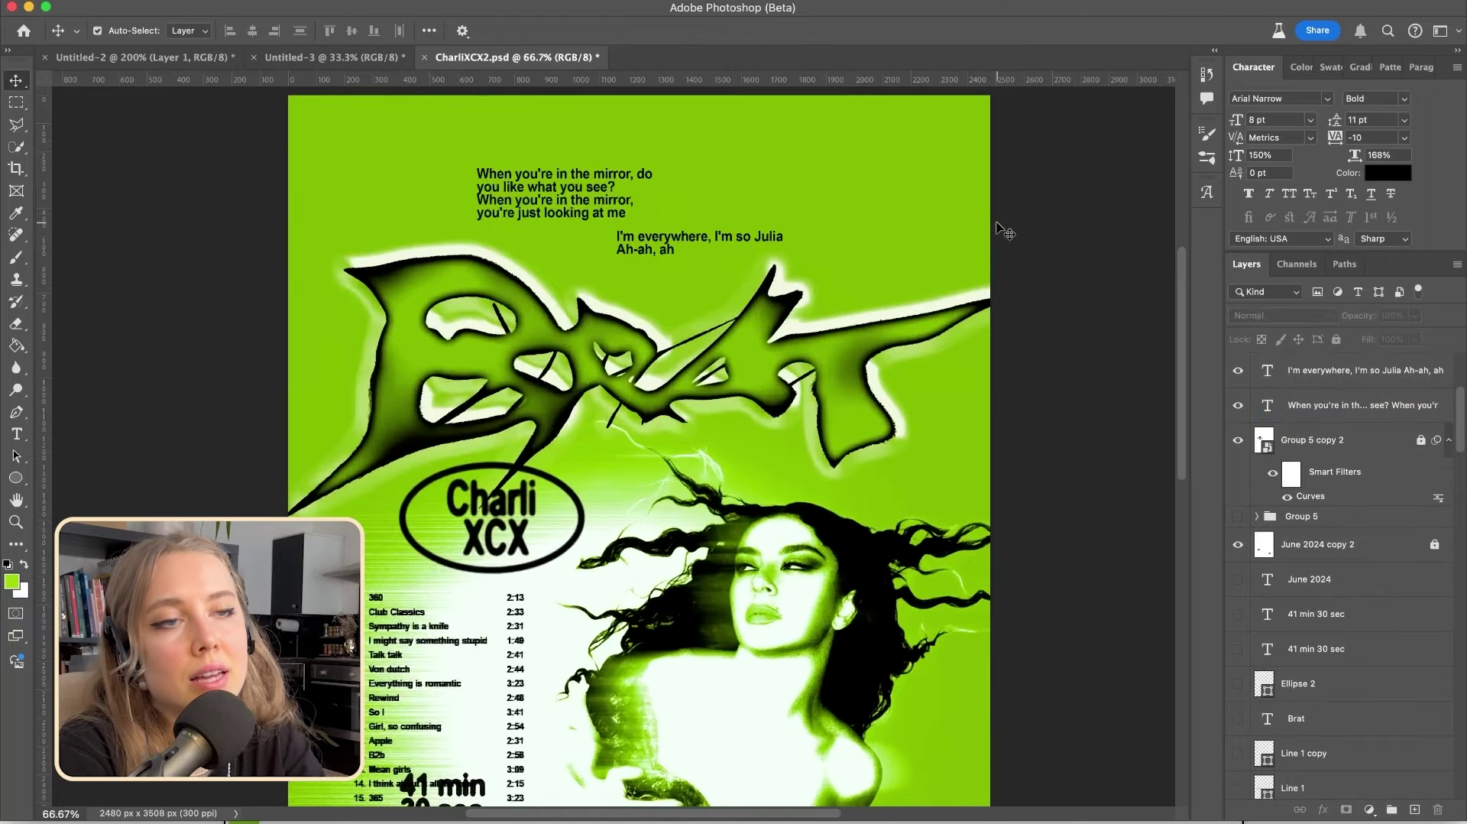
# Examine the lyric lines, spiky title, ellipse-framed name and tracklist at several zoom levels
pyautogui.scroll(2, 486, 242)
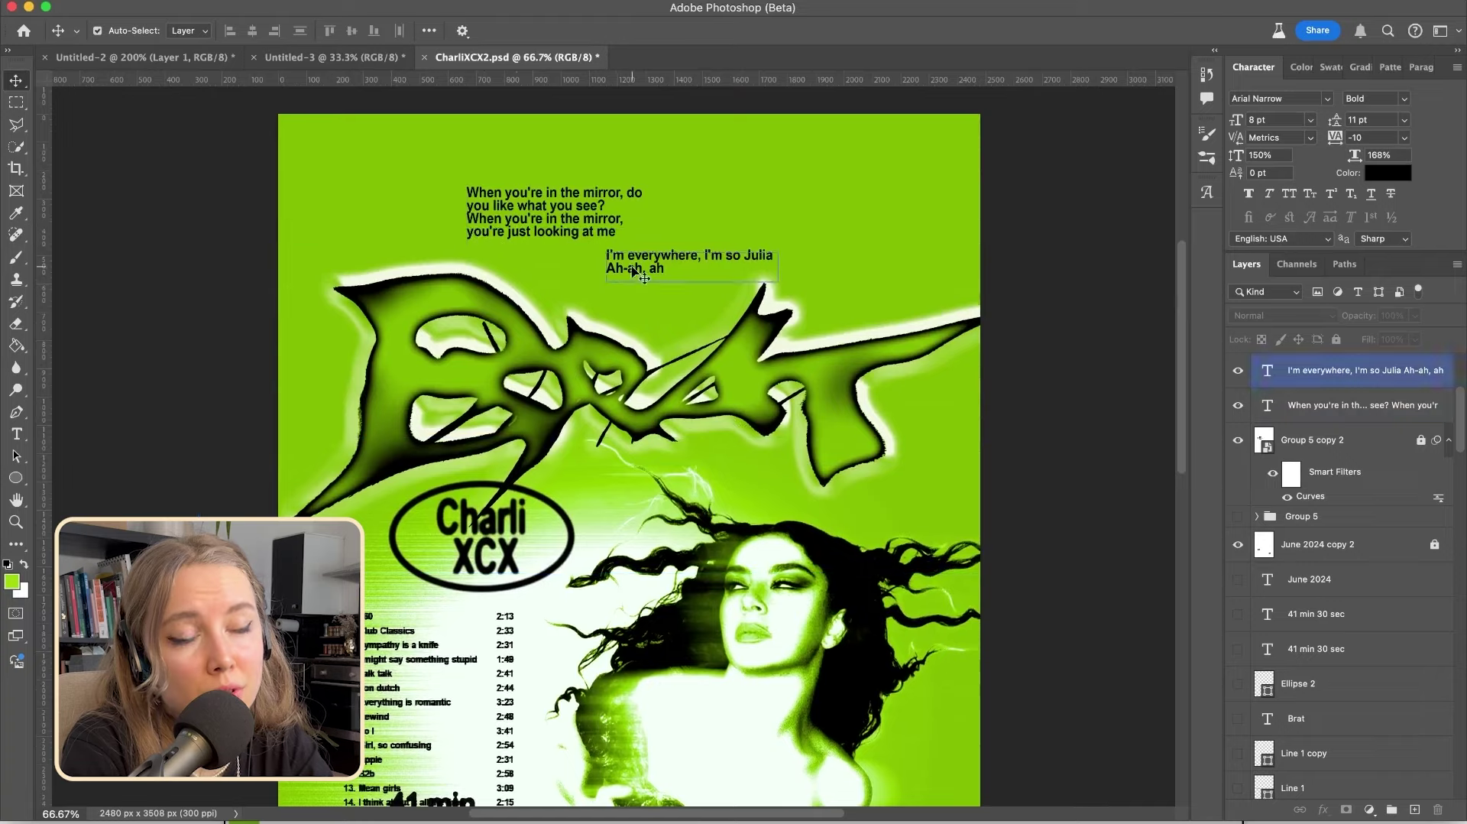
pyautogui.scroll(-2, 762, 562)
pyautogui.scroll(1, 754, 557)
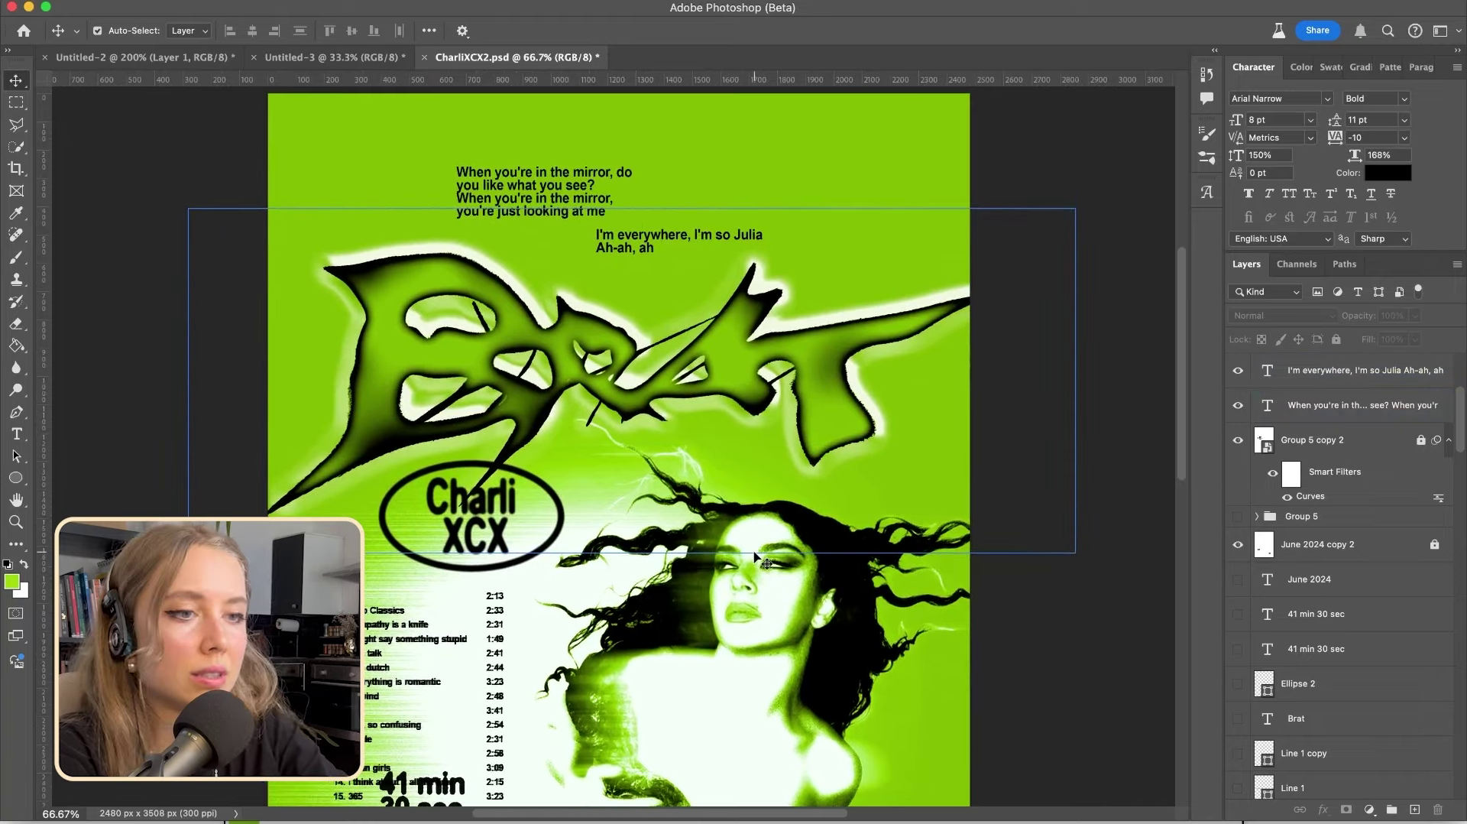
pyautogui.press('super+minus')
pyautogui.scroll(-5, 754, 557)
pyautogui.scroll(4, 754, 557)
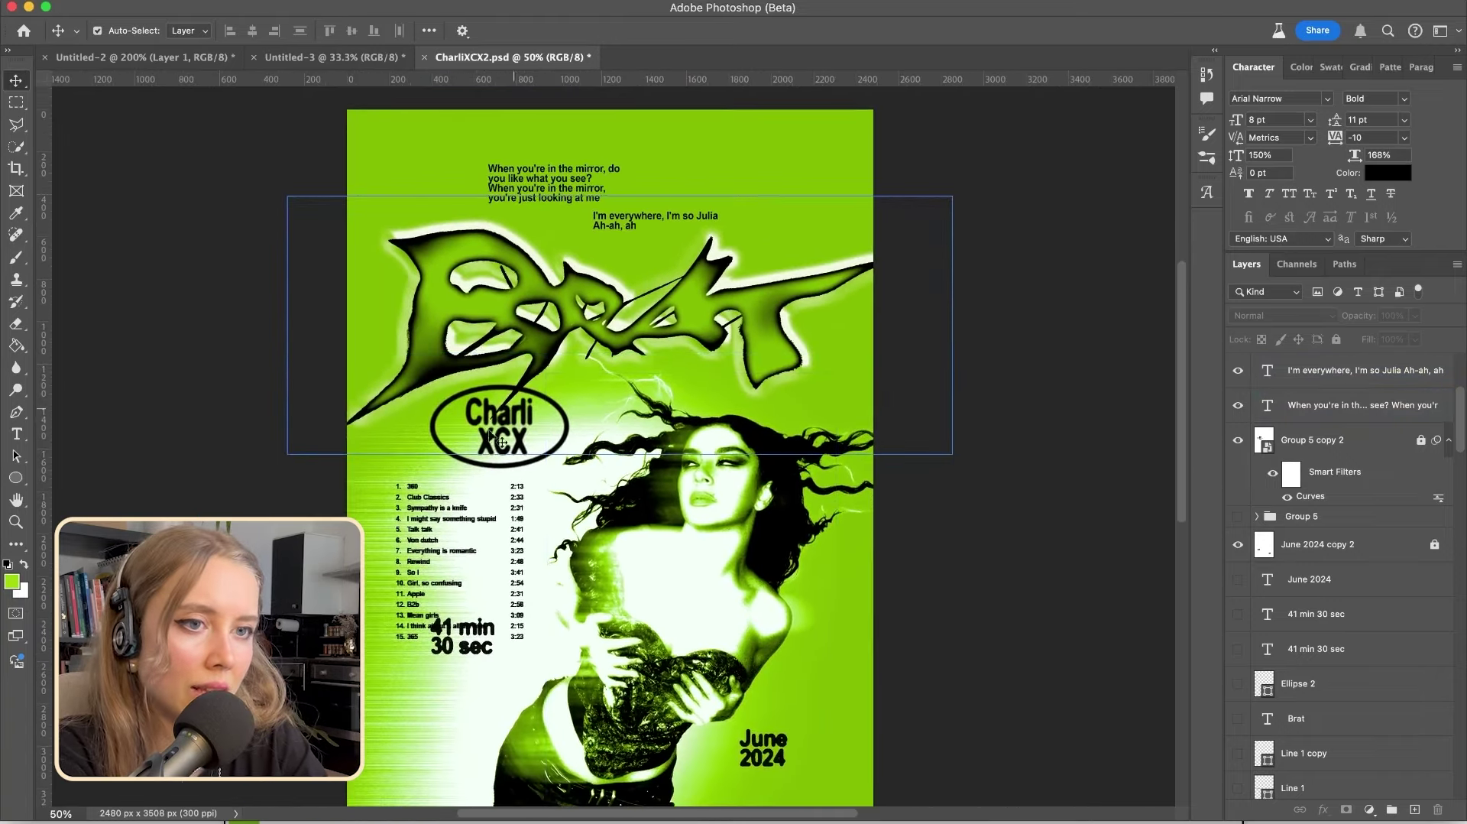
pyautogui.press('super+plus')
pyautogui.press('super+plus')
pyautogui.hscroll(-5, 510, 453)
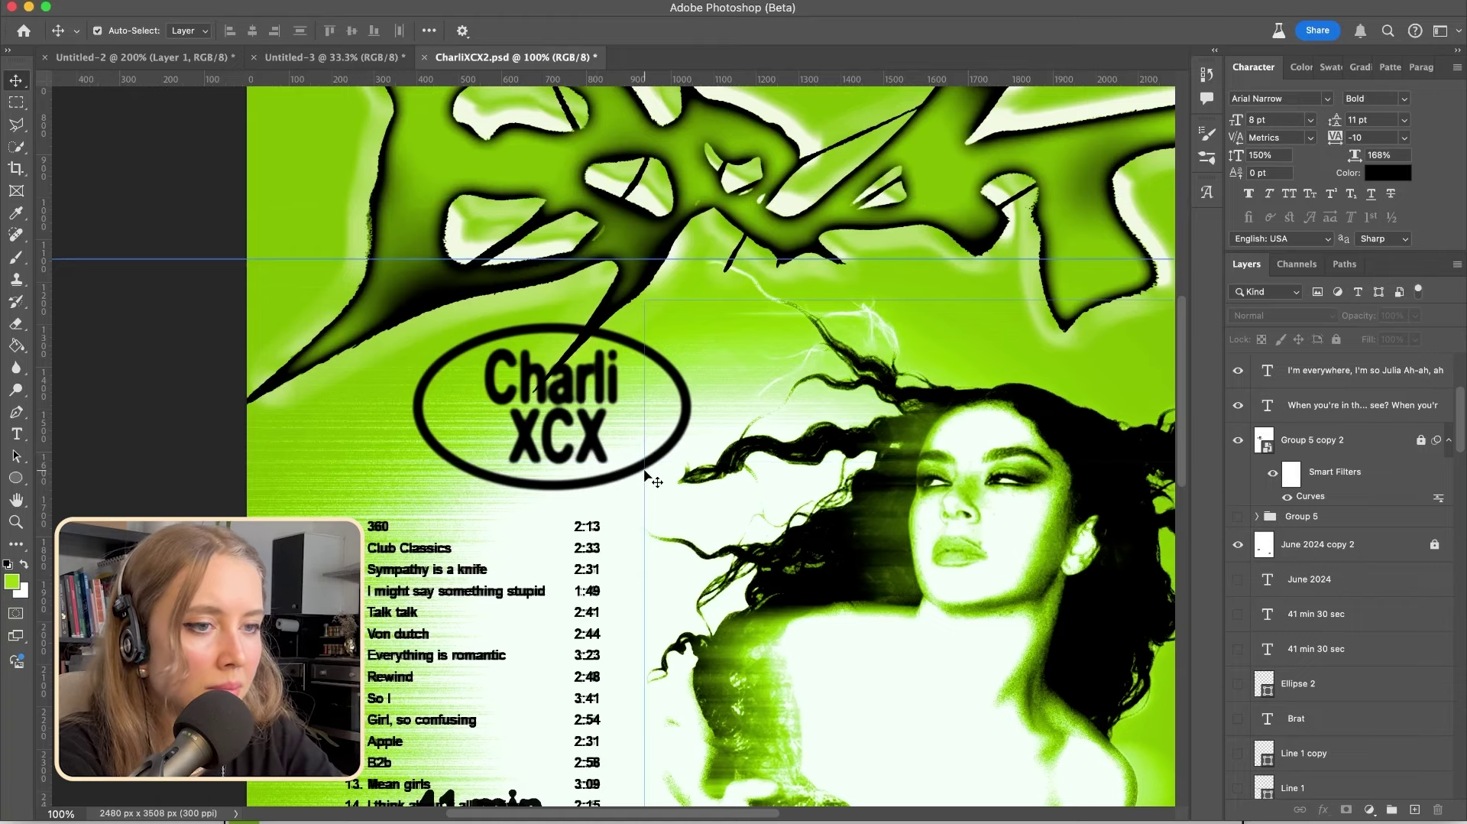
pyautogui.press('super+minus')
pyautogui.scroll(4, 842, 383)
pyautogui.hscroll(3, 842, 383)
# Group the two lyric text layers, make a merged copy of the group, and hide the original Group 6
pyautogui.keyDown('super'); pyautogui.click(630, 287); pyautogui.keyUp('super')
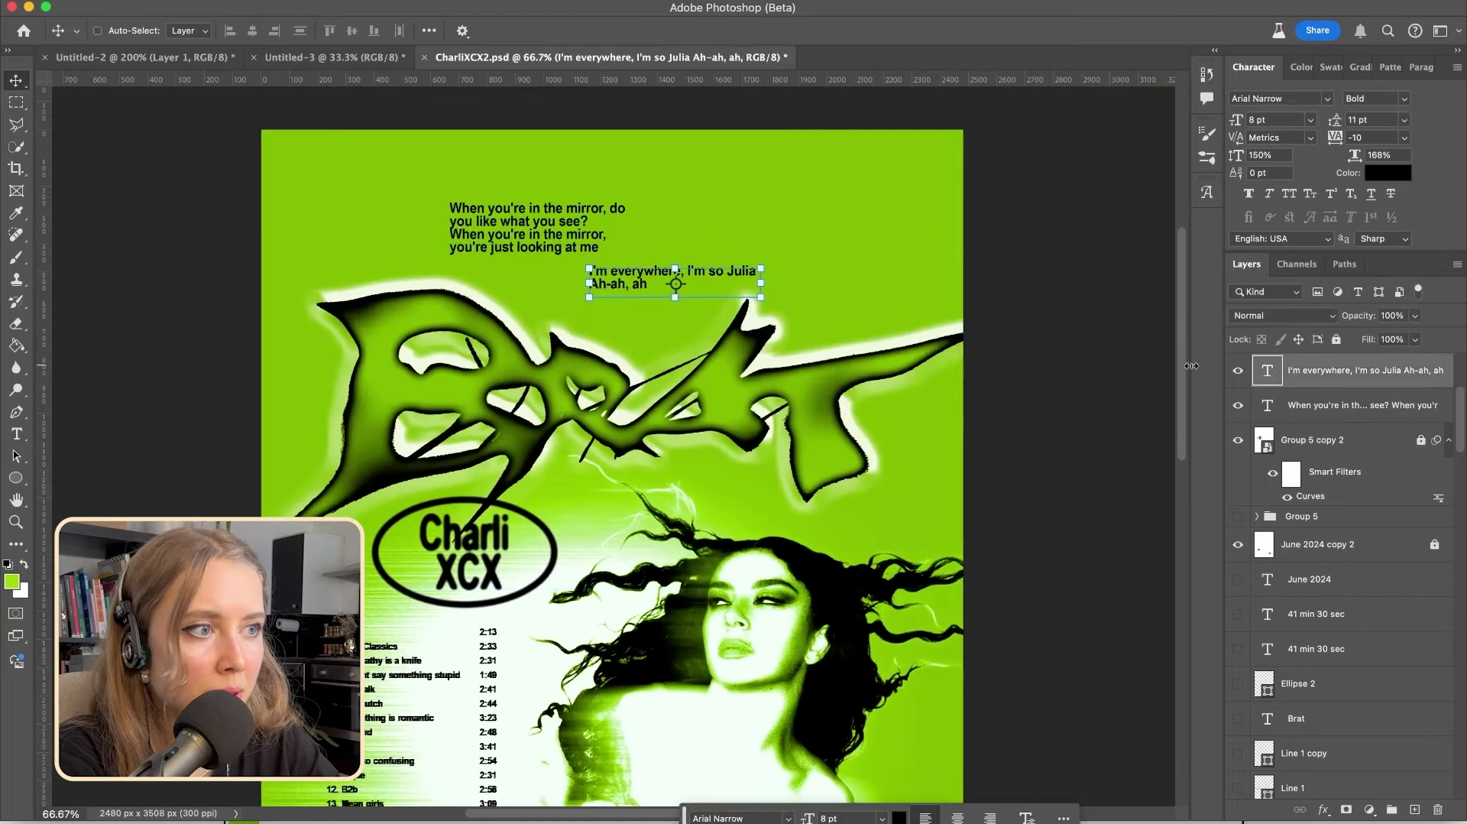
pyautogui.keyDown('super'); pyautogui.click(1335, 413); pyautogui.keyUp('super')
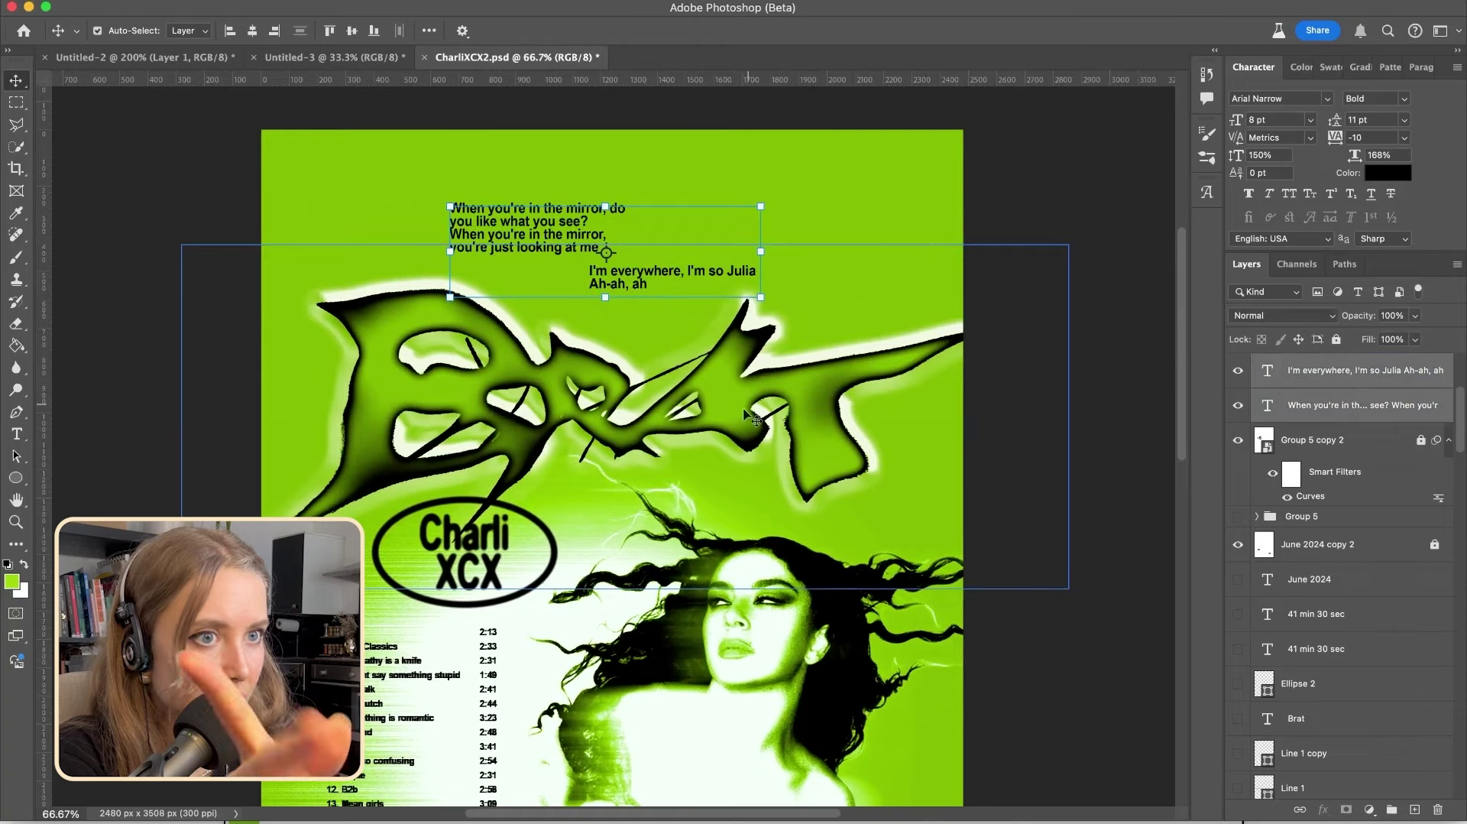
pyautogui.scroll(-2, 753, 419)
pyautogui.hscroll(-2, 753, 419)
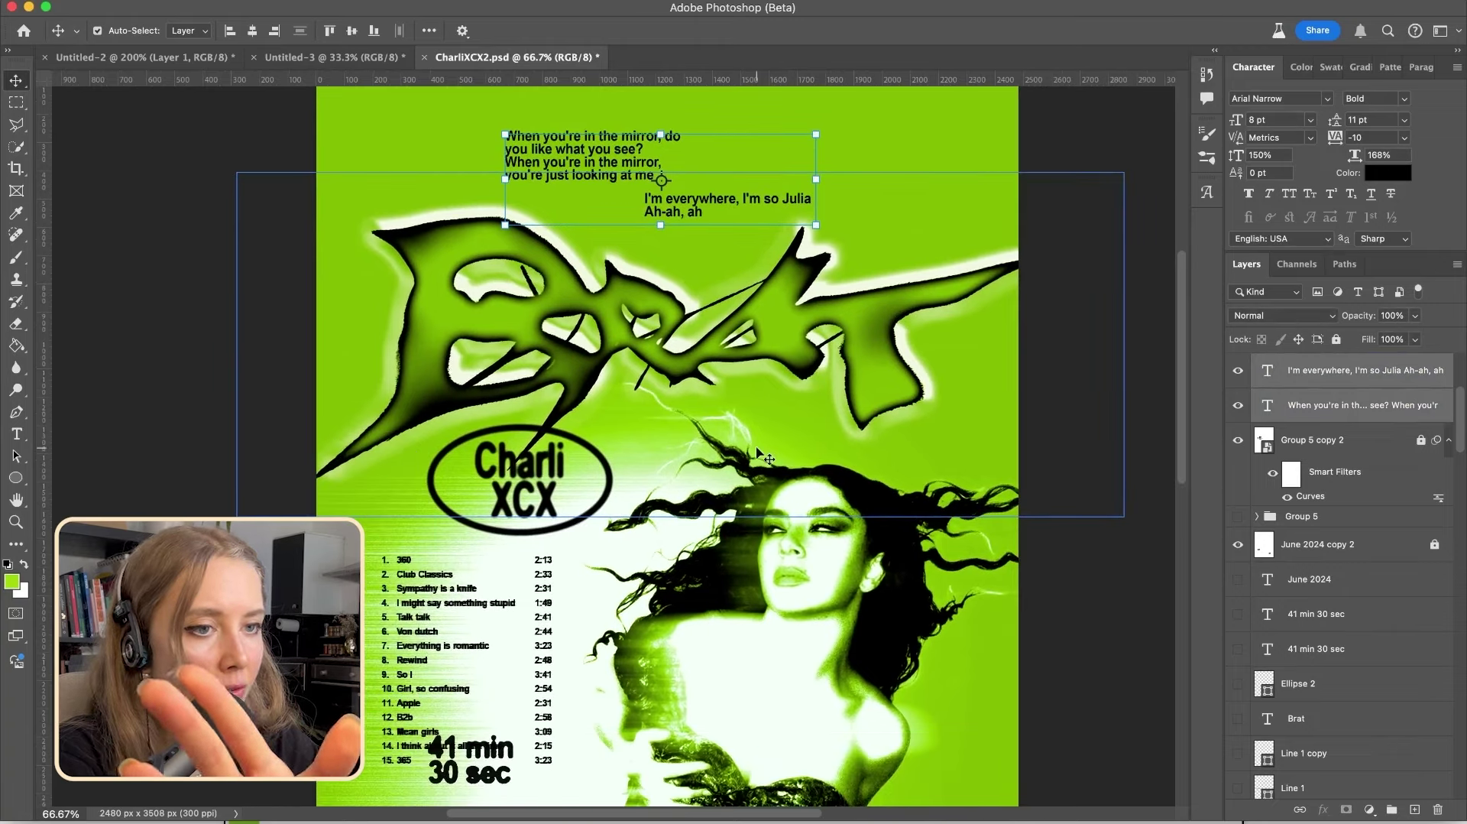
pyautogui.press('super+g')
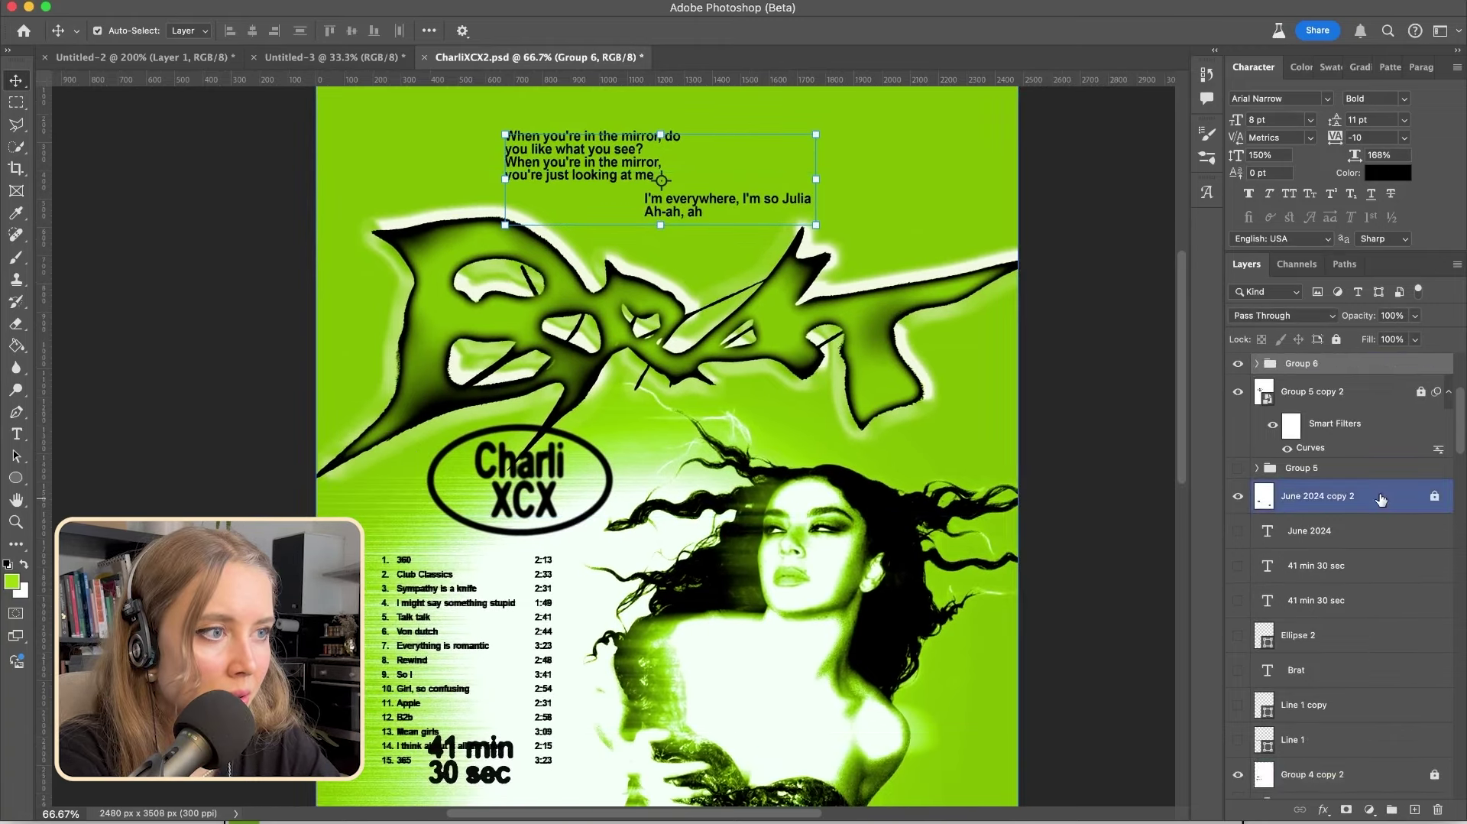
pyautogui.moveTo(1291, 369)
pyautogui.mouseDown()
pyautogui.moveTo(1307, 386)
pyautogui.moveTo(1299, 371)
pyautogui.mouseUp()
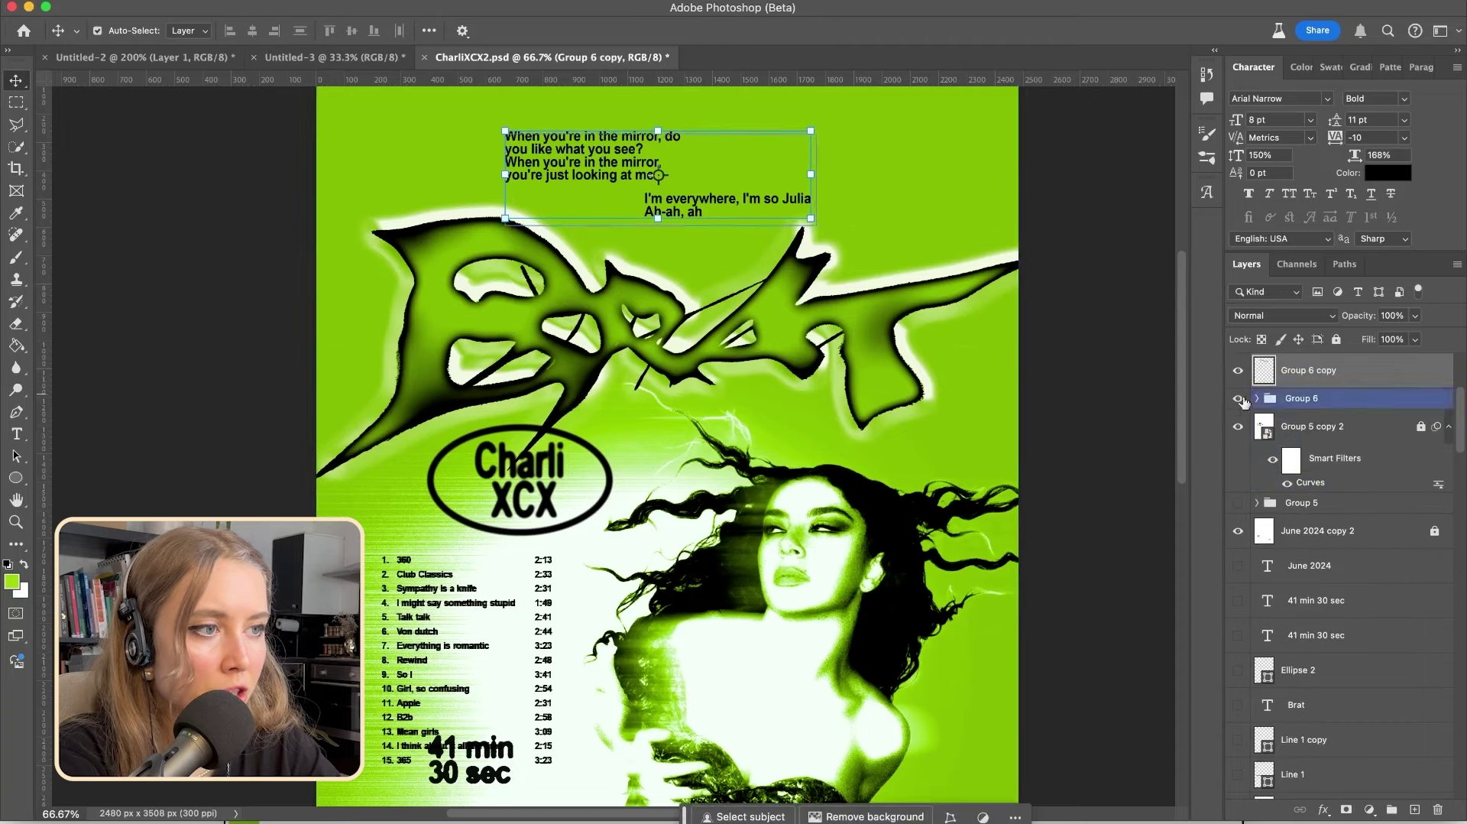
pyautogui.click(1238, 398)
# Add a white-filled layer beneath the rasterized lyrics copy and merge the two layers
pyautogui.scroll(1, 520, 251)
pyautogui.hscroll(-1, 519, 250)
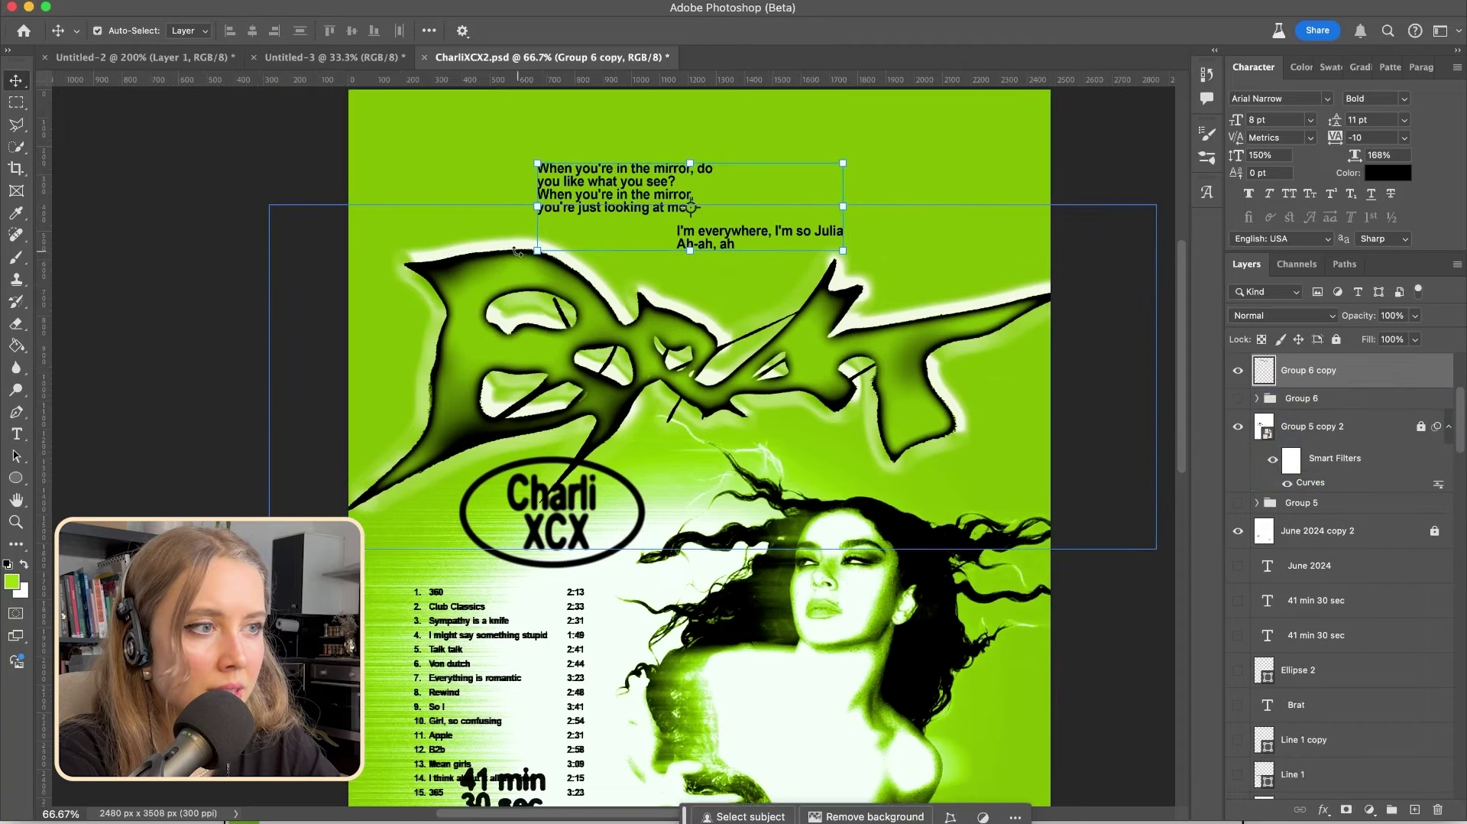
pyautogui.press('super+shift+alt+n')
pyautogui.press('g')
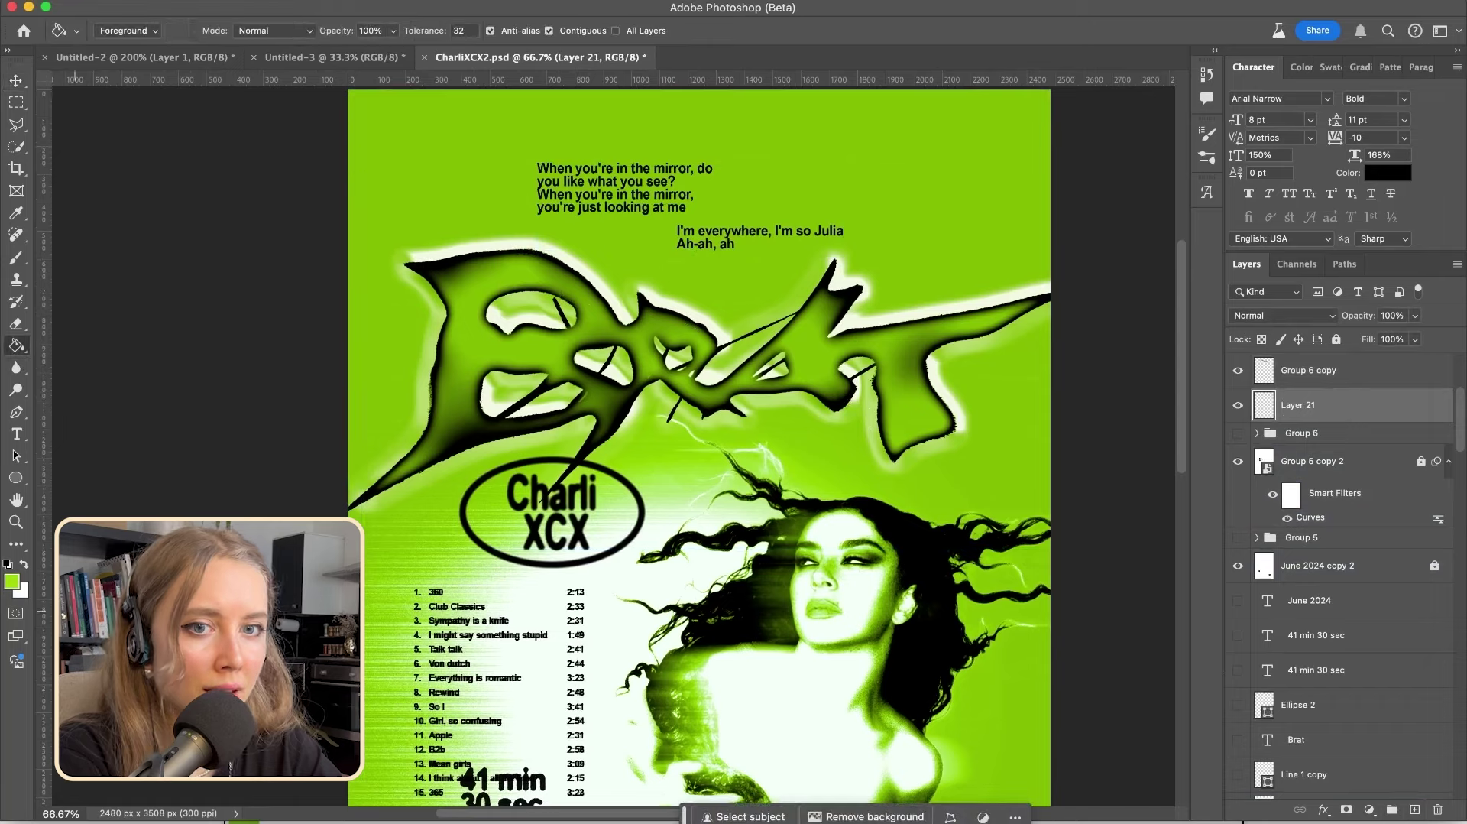
pyautogui.click(26, 563)
pyautogui.click(682, 391)
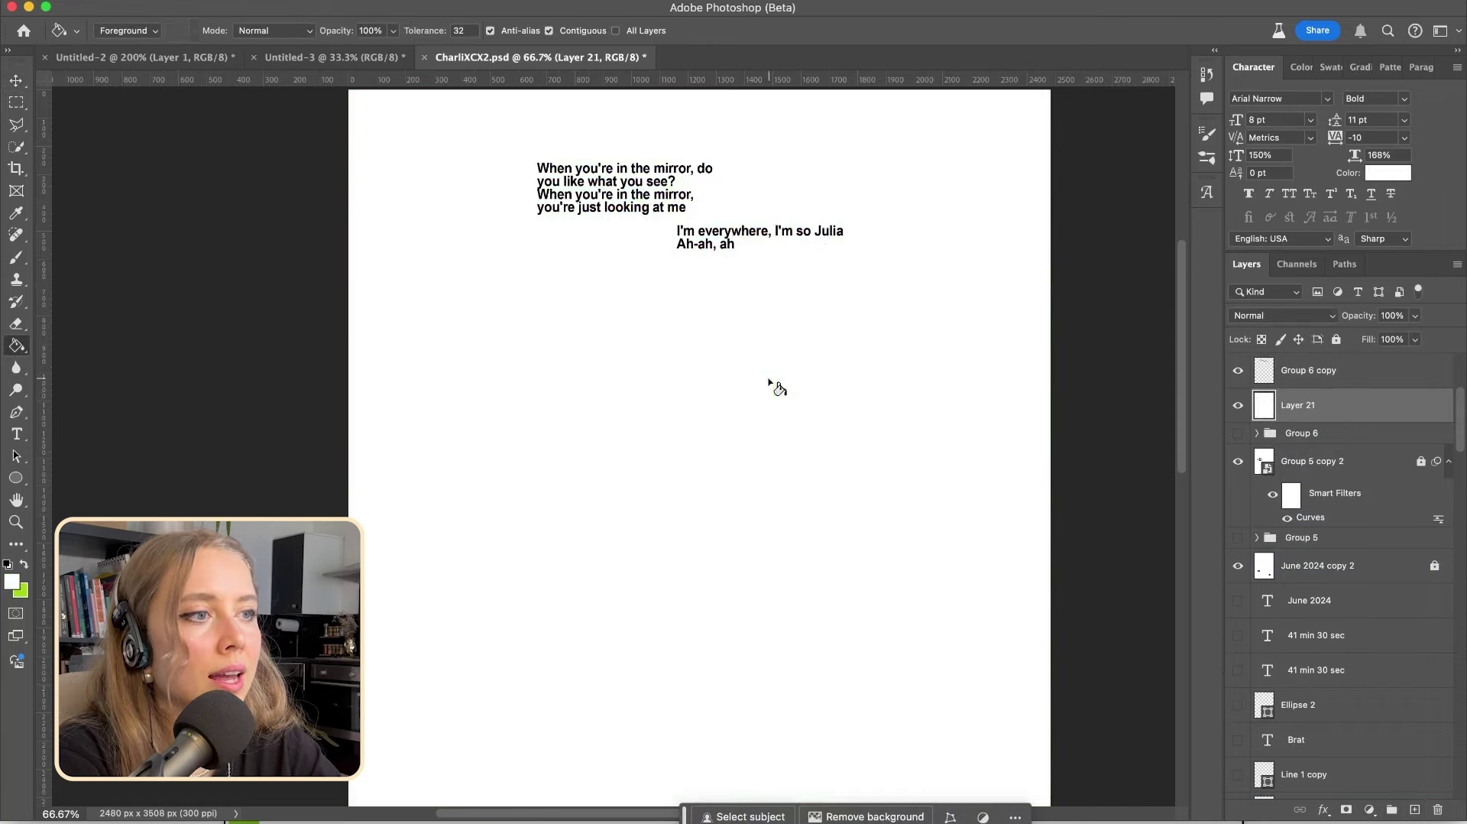
pyautogui.keyDown('shift'); pyautogui.click(1358, 372); pyautogui.keyUp('shift')
pyautogui.press('super+e')
# Set the merged lyrics layer's blend mode to Multiply and convert it to a smart object
pyautogui.click(1284, 316)
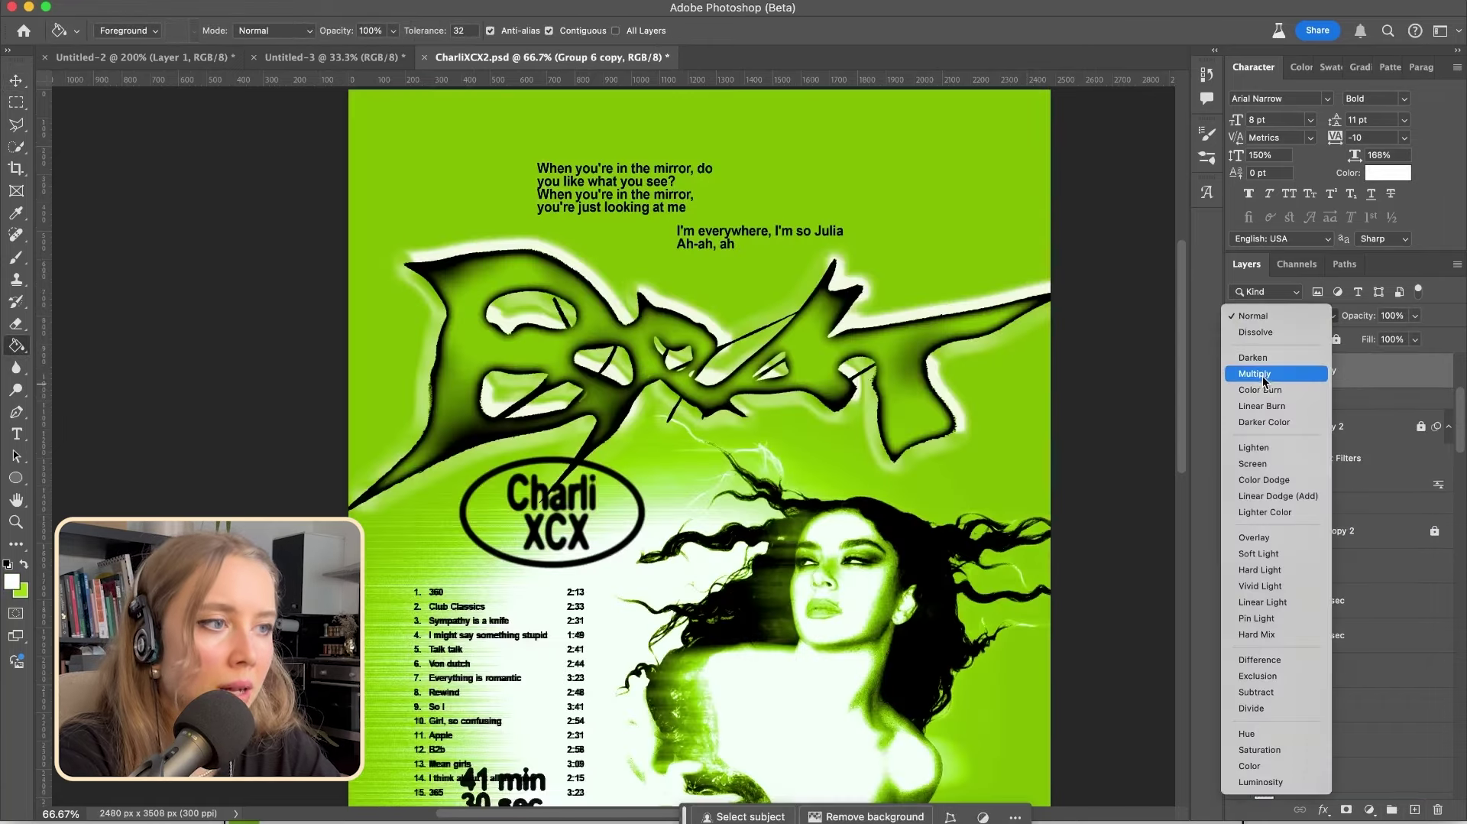
pyautogui.click(1291, 370)
pyautogui.rightClick(1326, 378)
pyautogui.click(1212, 705)
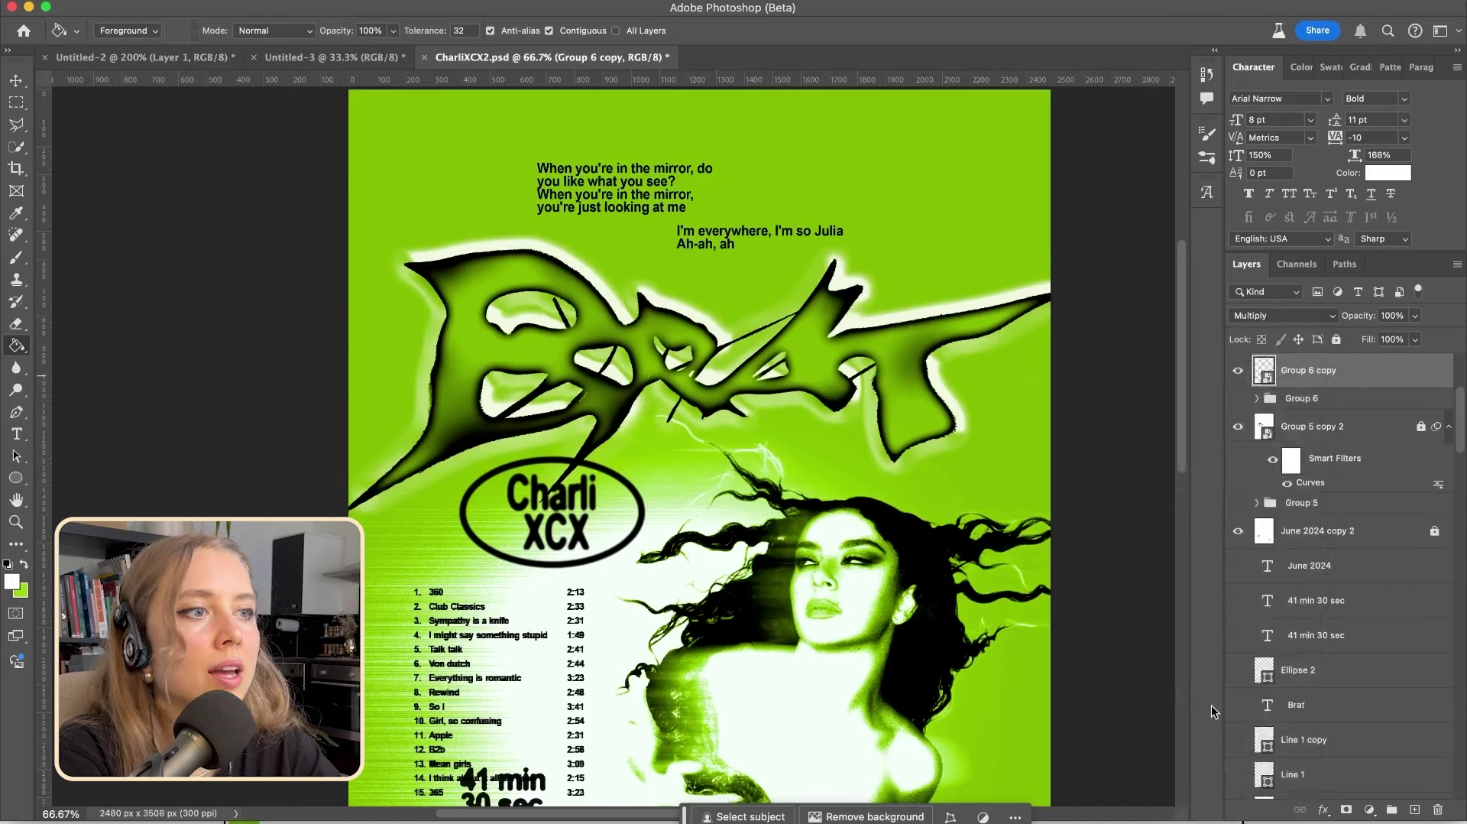
# Apply a Gaussian Blur with a 3.0 pixel radius to the lyrics smart object
pyautogui.click(425, 1)
pyautogui.moveTo(497, 270)
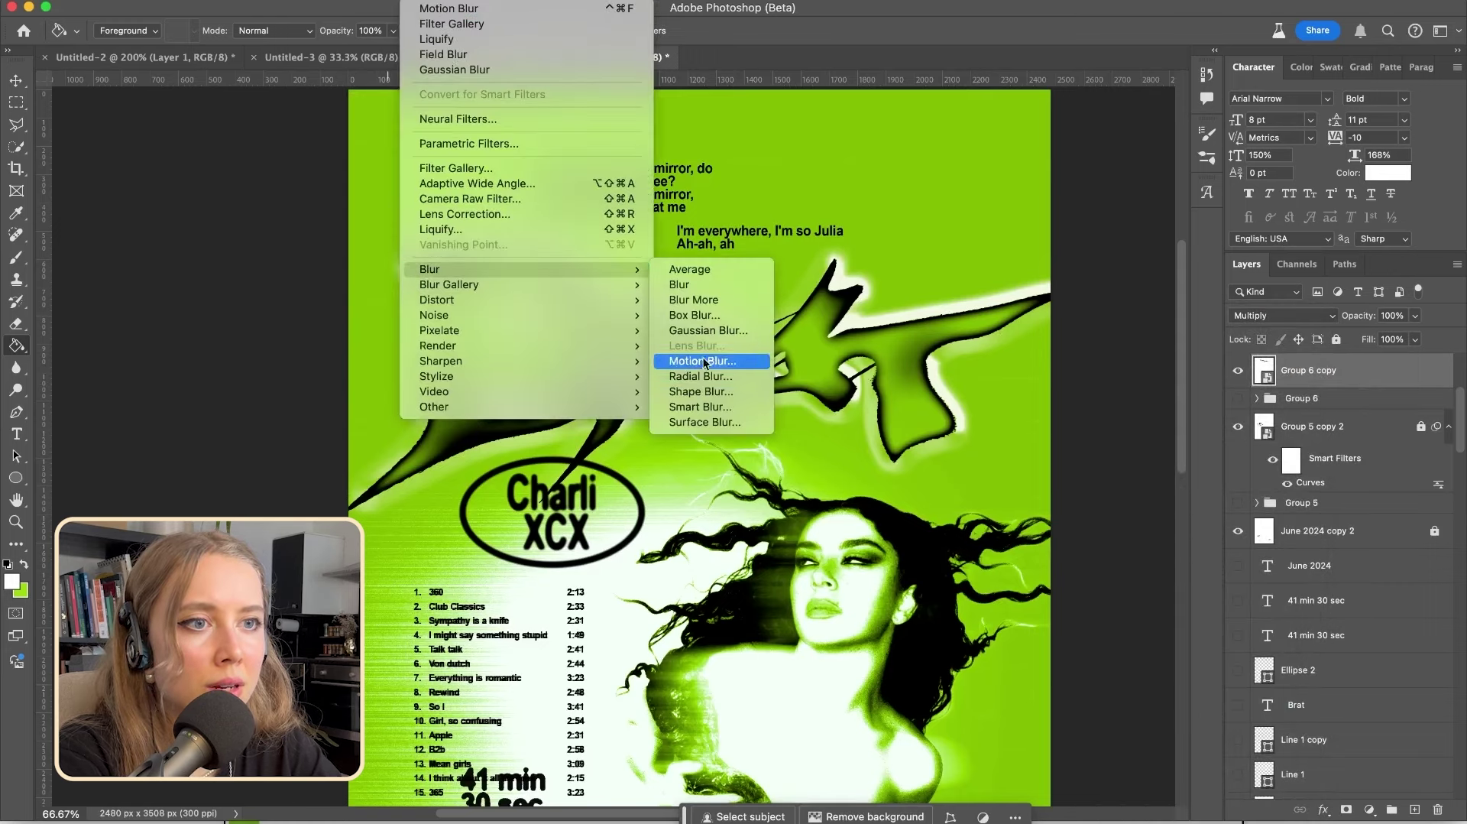
pyautogui.click(706, 330)
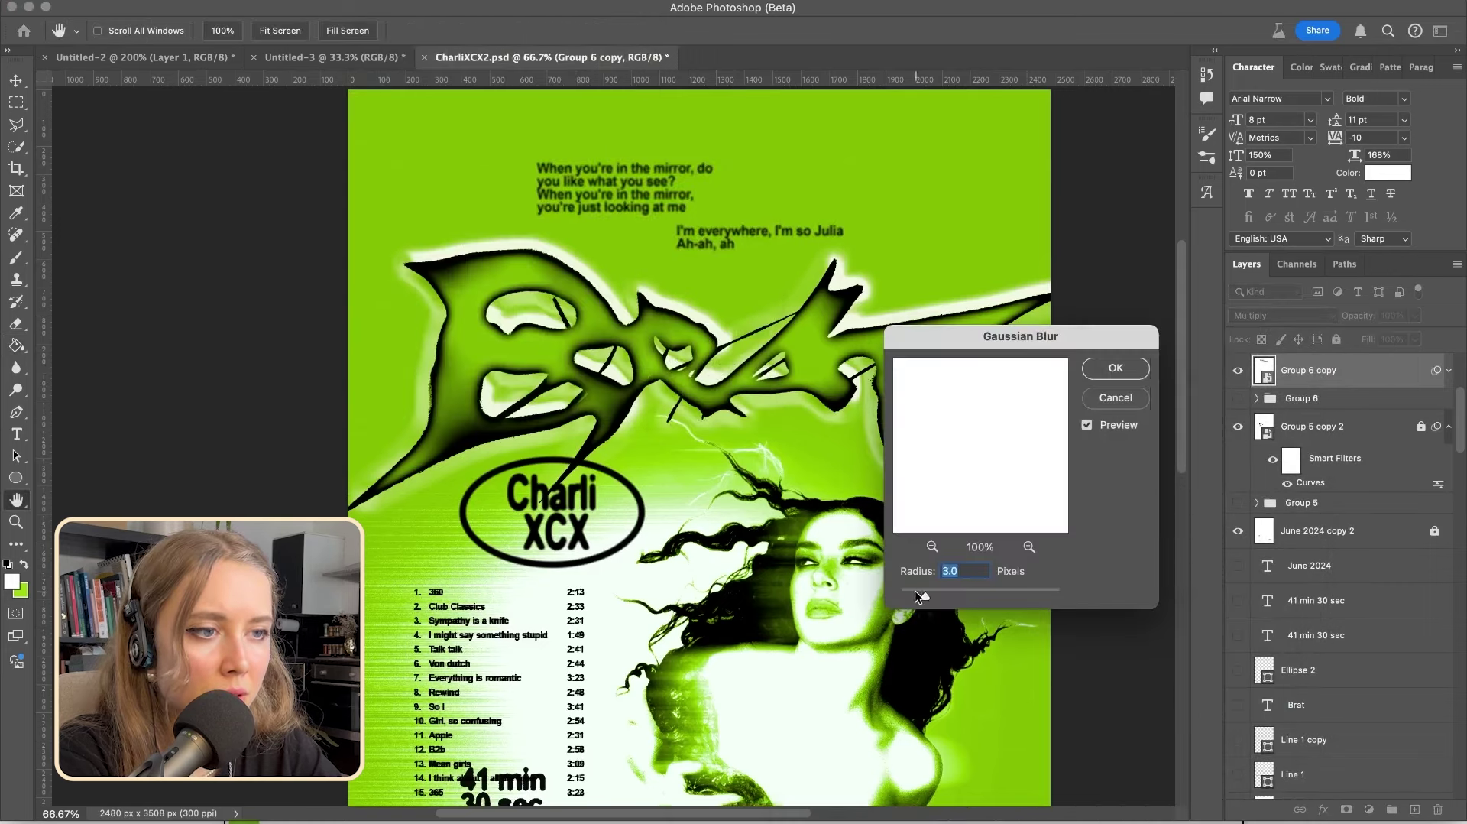
pyautogui.click(1116, 369)
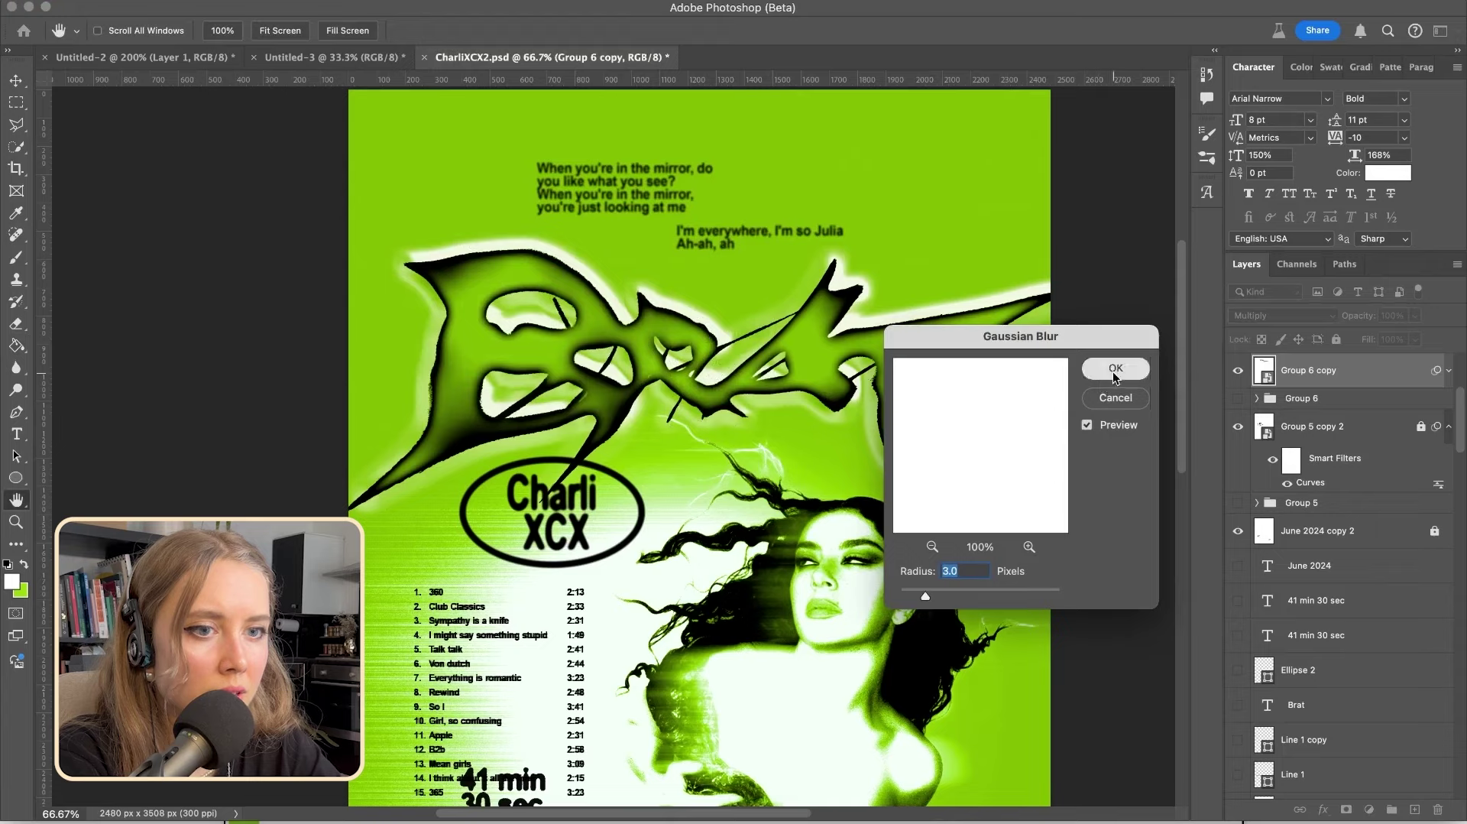
# Reset the colours to black and white and apply the Filter Gallery's regular Grain to the lyrics with intensity 5 and contrast 84
pyautogui.press('d')
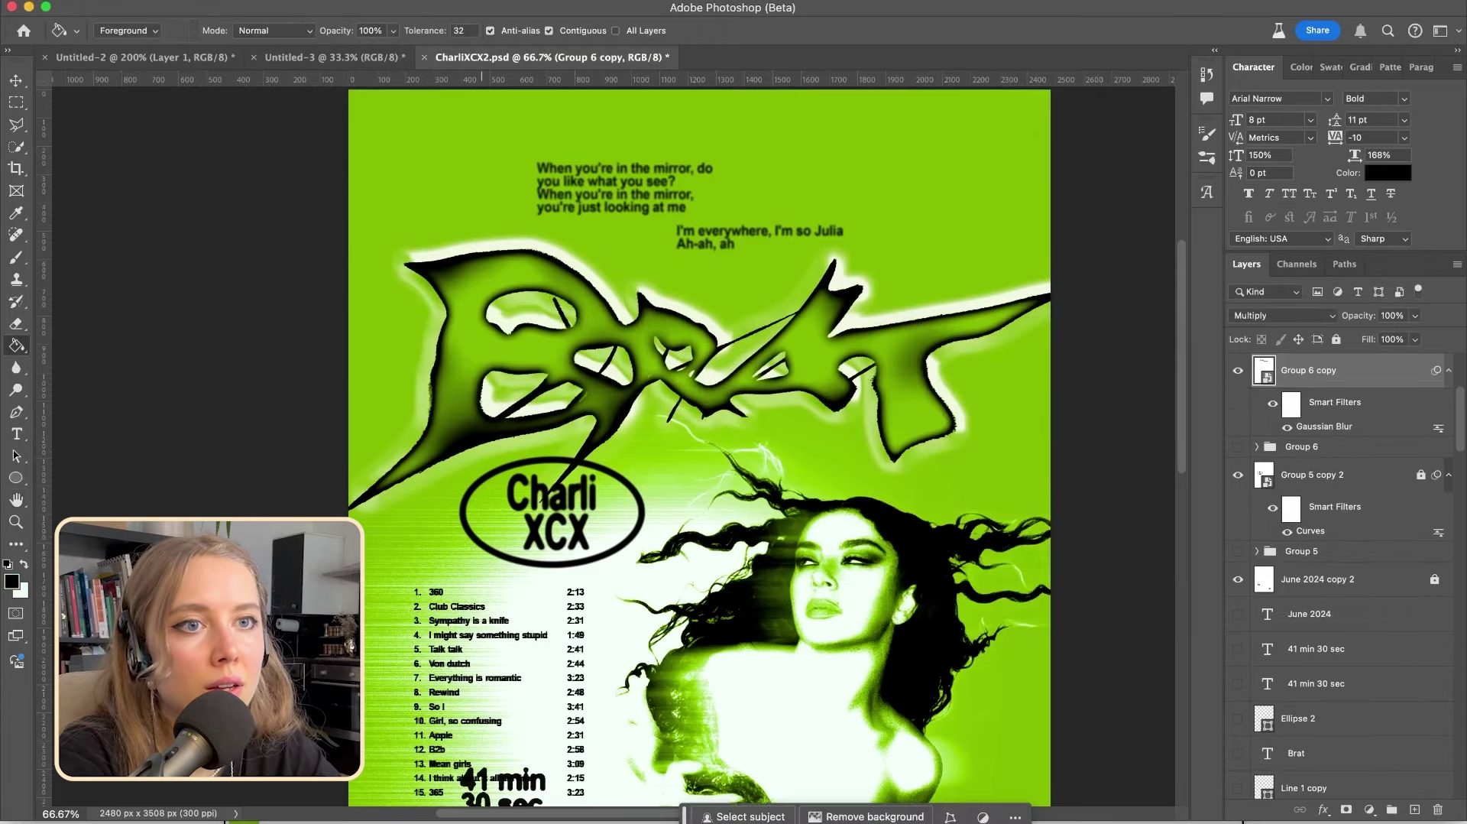
pyautogui.click(420, 1)
pyautogui.moveTo(571, 285)
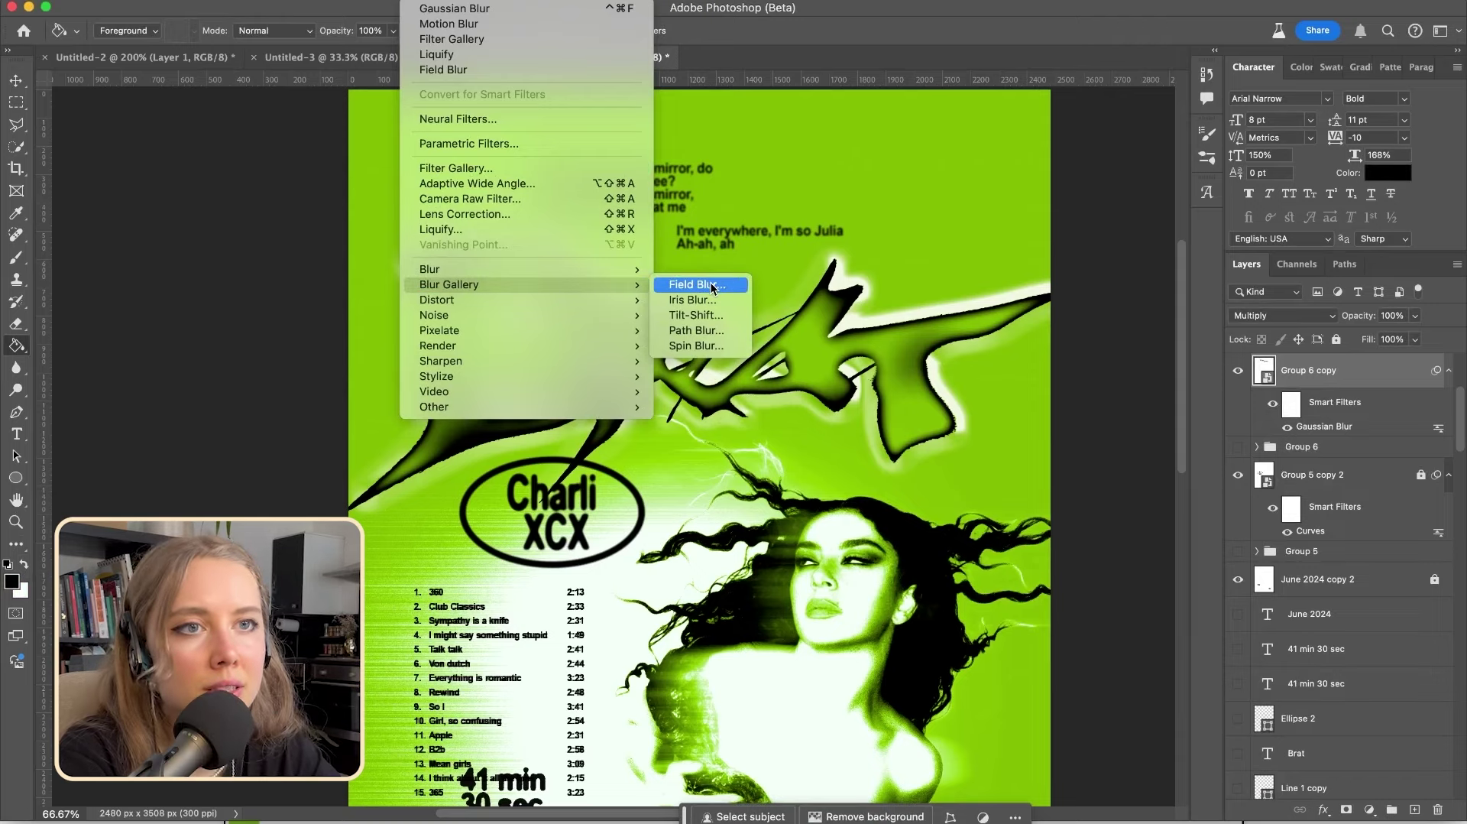
pyautogui.click(483, 169)
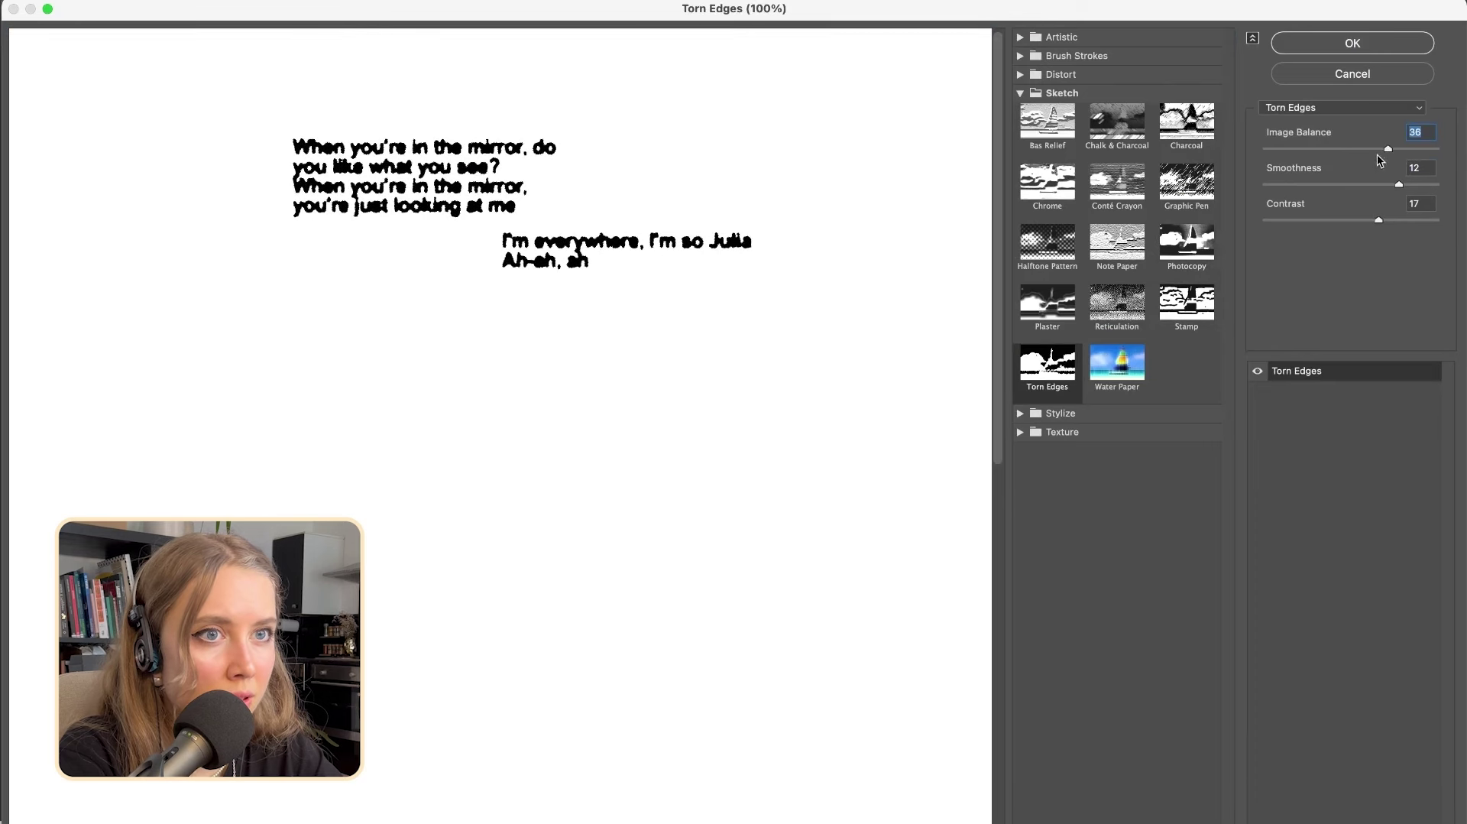
pyautogui.click(1364, 148)
pyautogui.click(1021, 434)
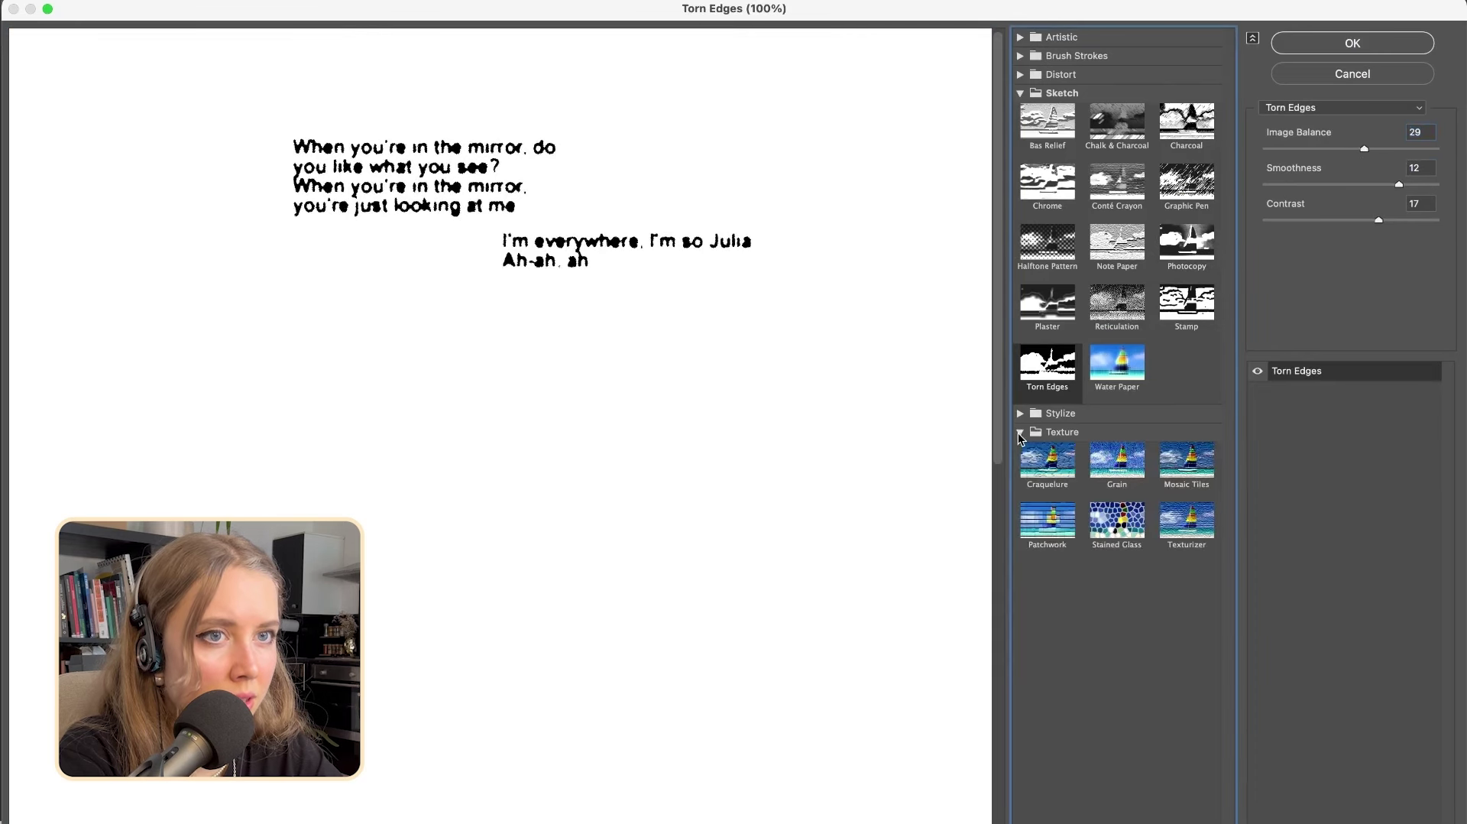
pyautogui.click(1117, 458)
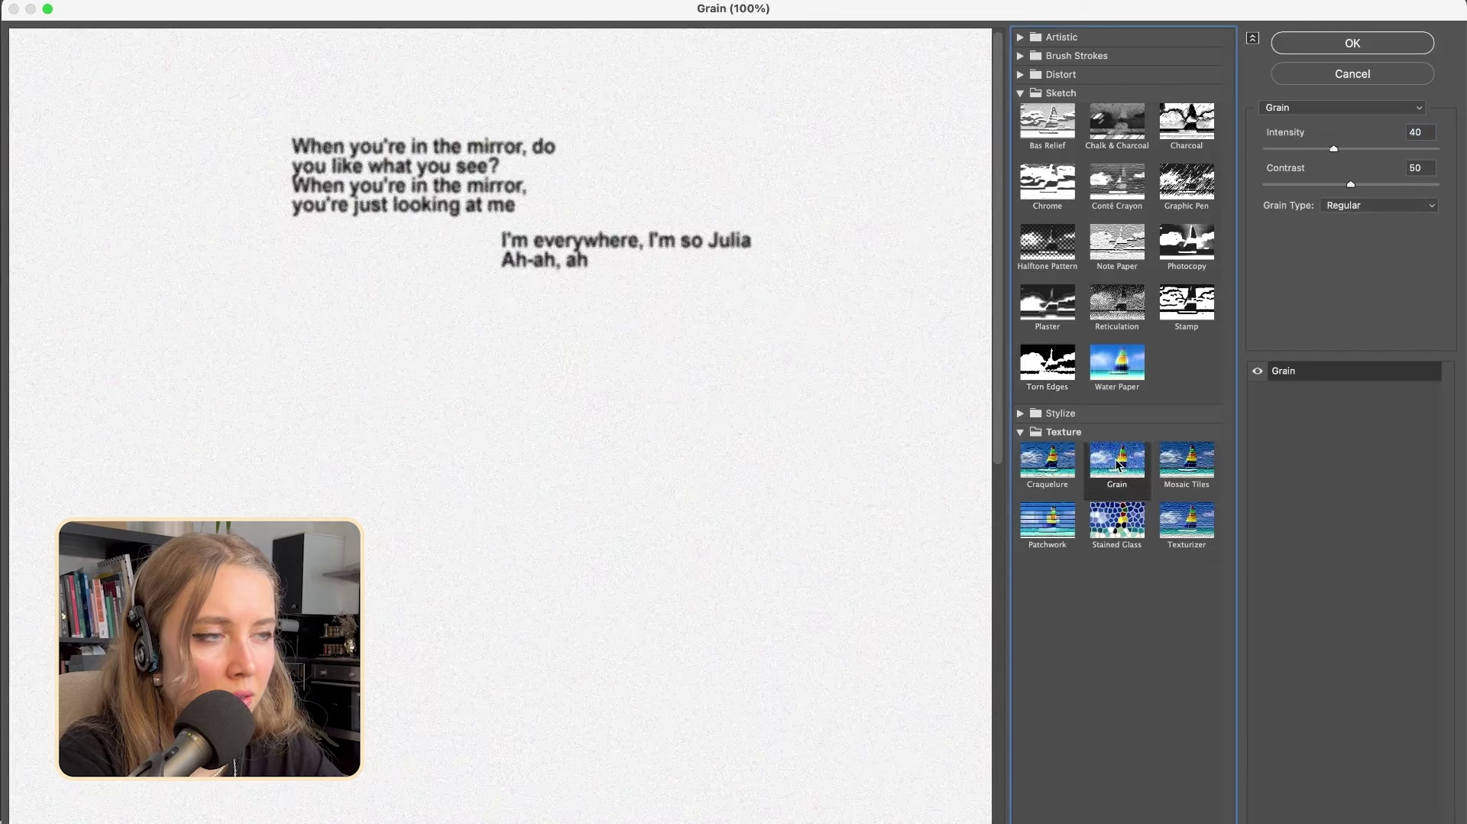
pyautogui.click(1275, 149)
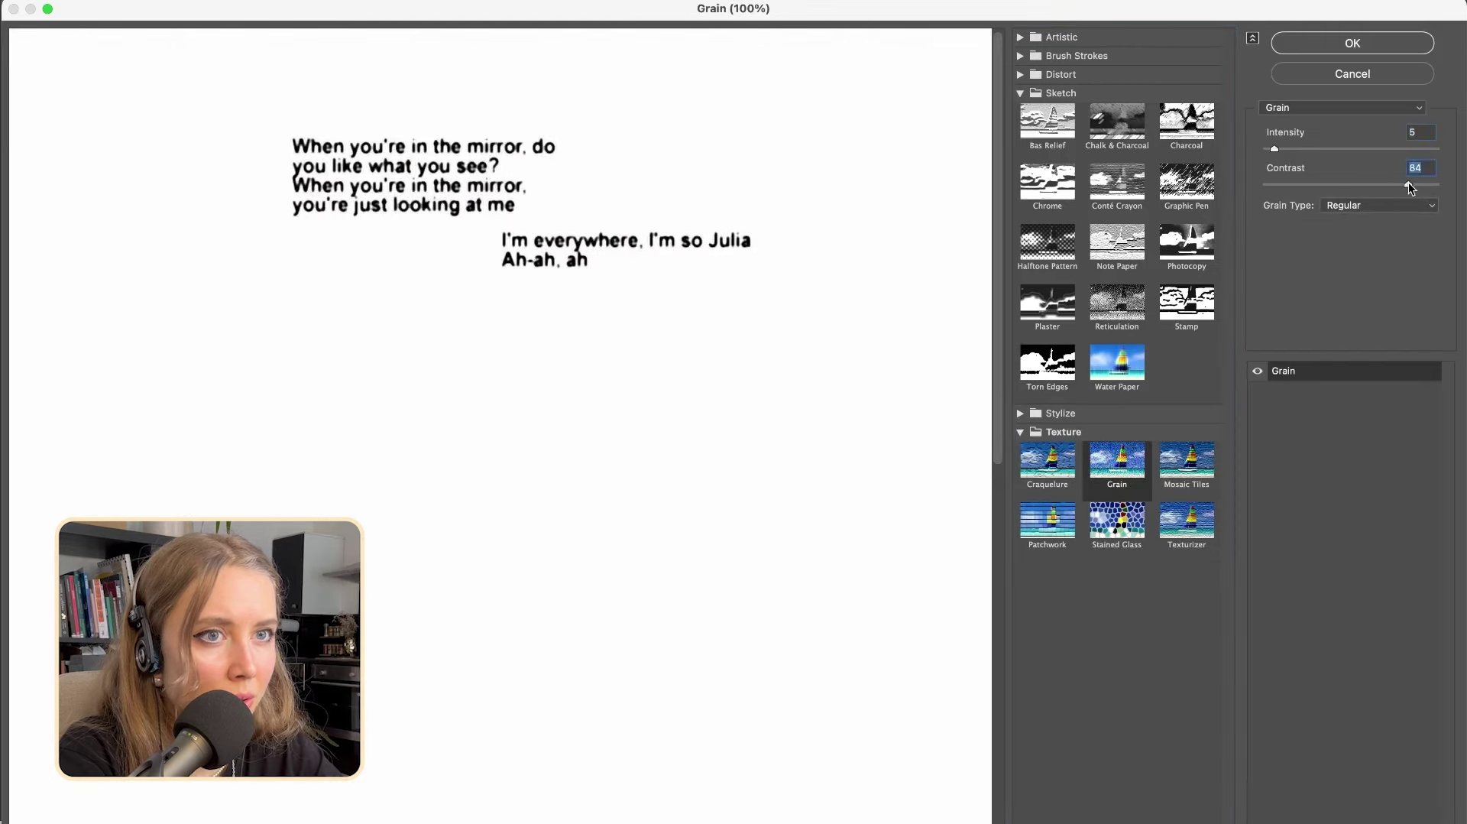
pyautogui.press('Return')
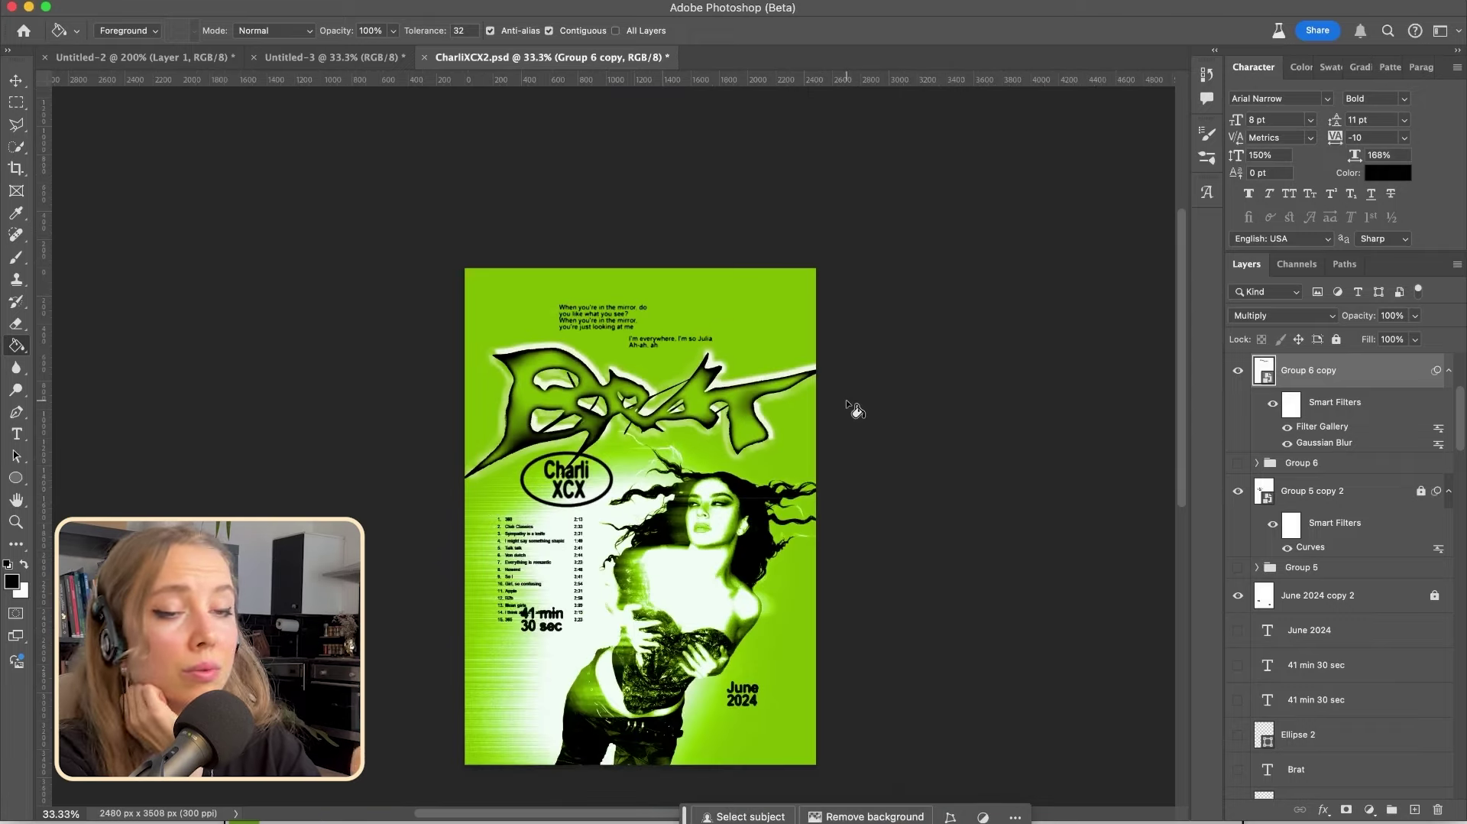
# Turn on the Outer Glow effects of the Group 2 copy 3 layer in the CHARLI group and deselect all layers
pyautogui.press('v')
pyautogui.scroll(-1, 852, 648)
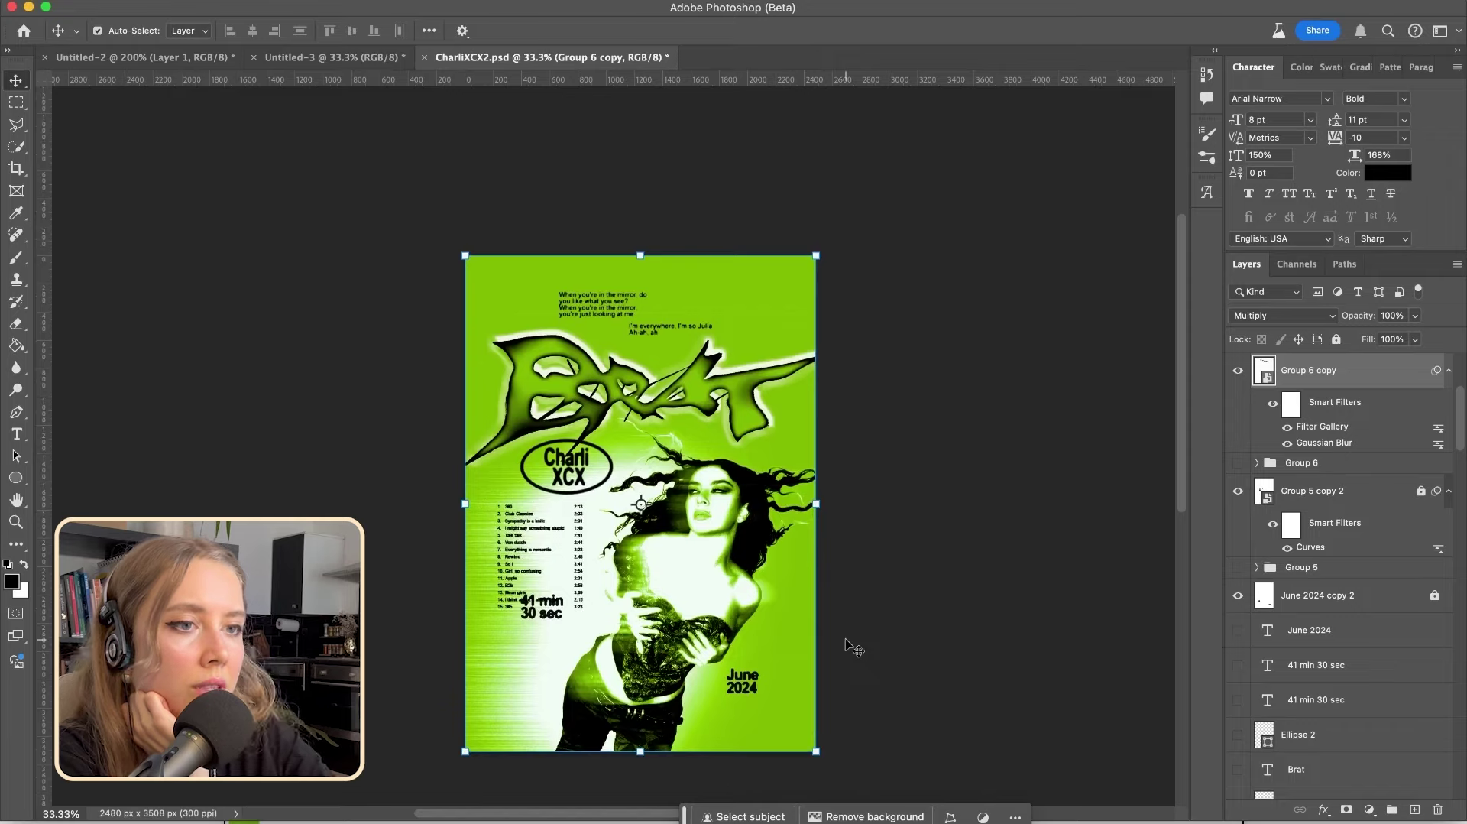
pyautogui.press('super+plus')
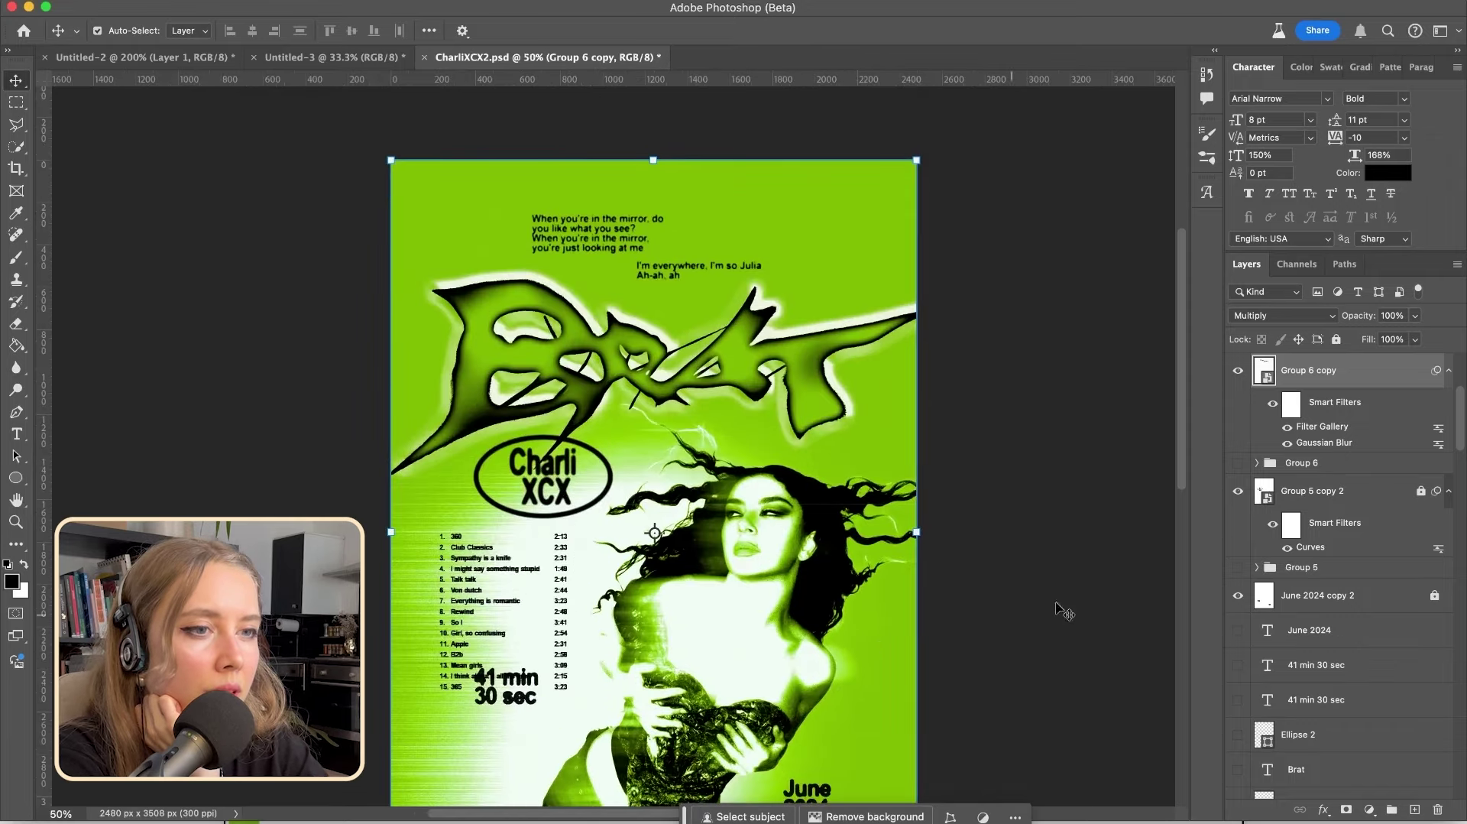
pyautogui.scroll(-3, 825, 621)
pyautogui.scroll(-5, 1342, 607)
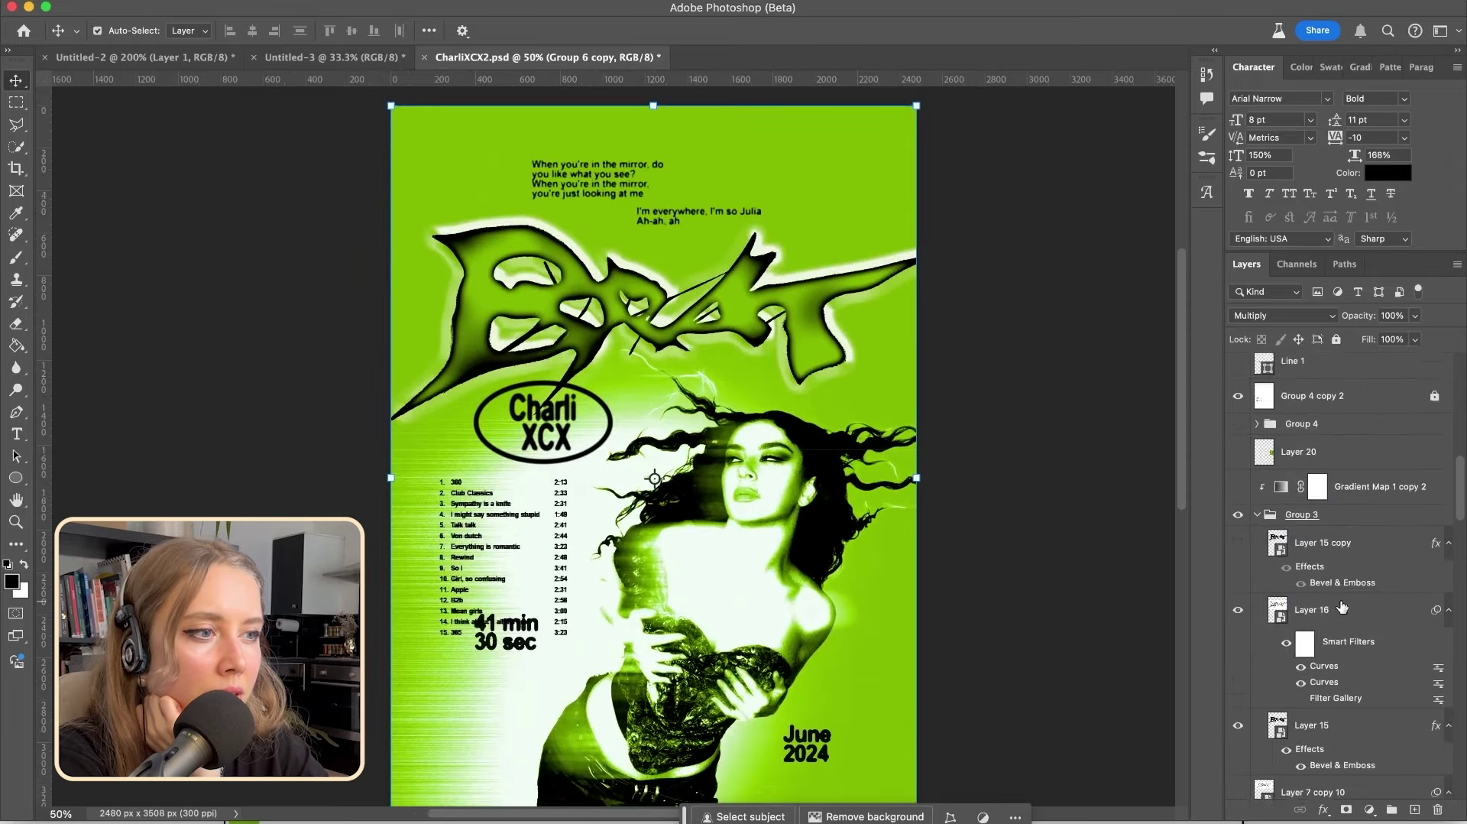
pyautogui.click(1343, 607)
pyautogui.scroll(-6, 1342, 612)
pyautogui.click(1336, 634)
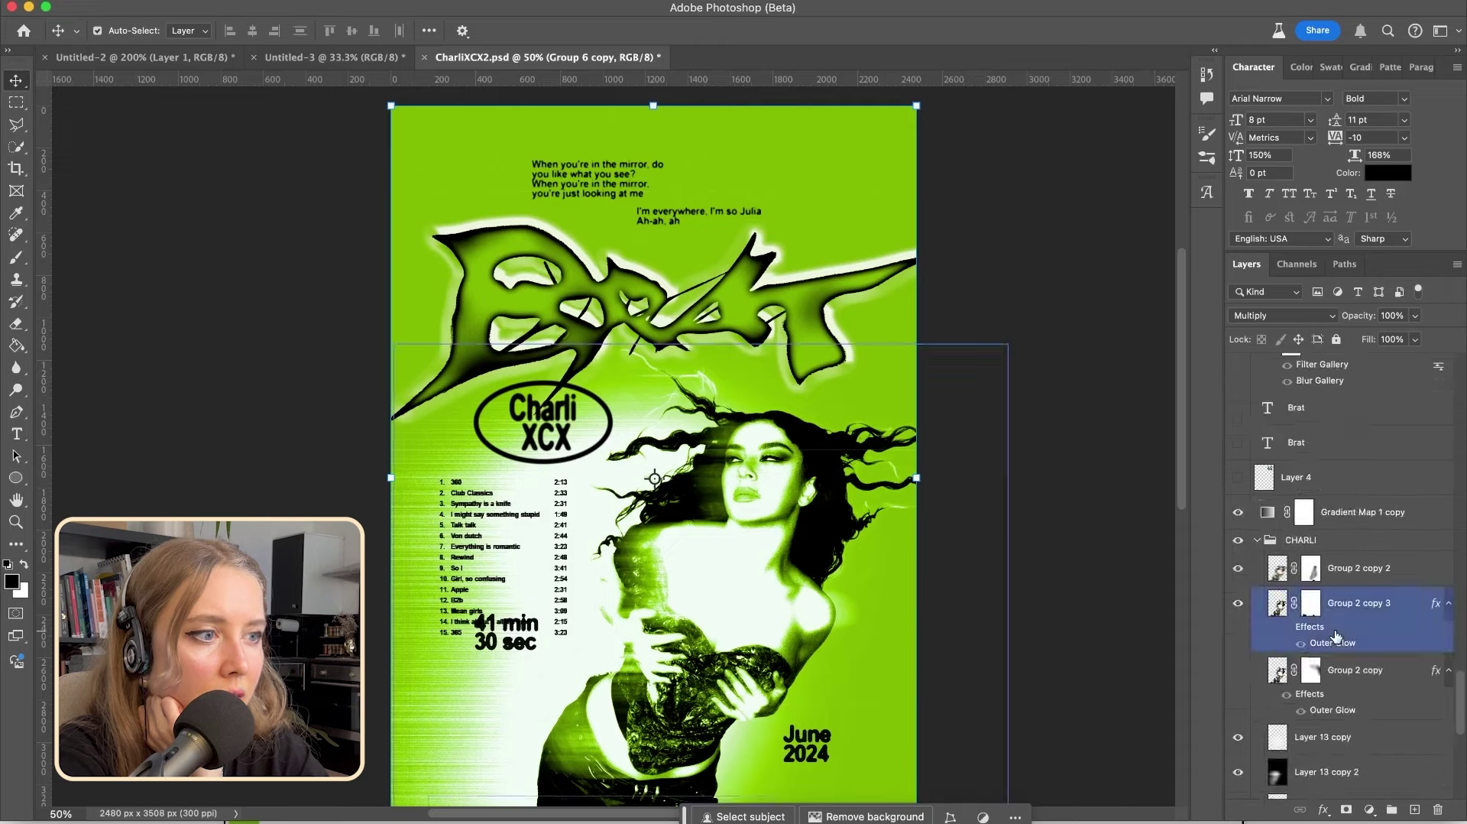
pyautogui.click(1286, 627)
pyautogui.click(982, 431)
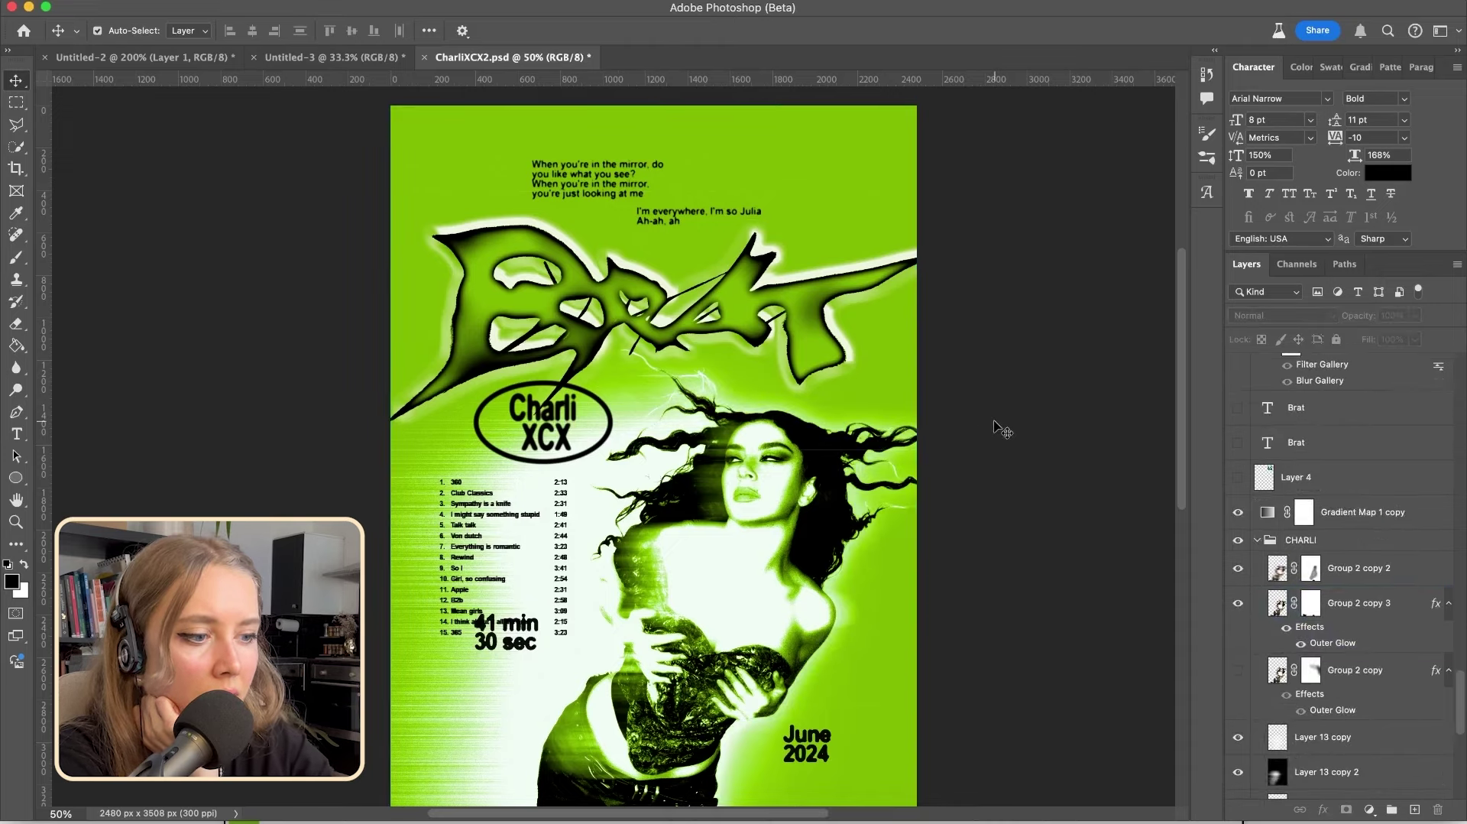
pyautogui.scroll(1, 993, 451)
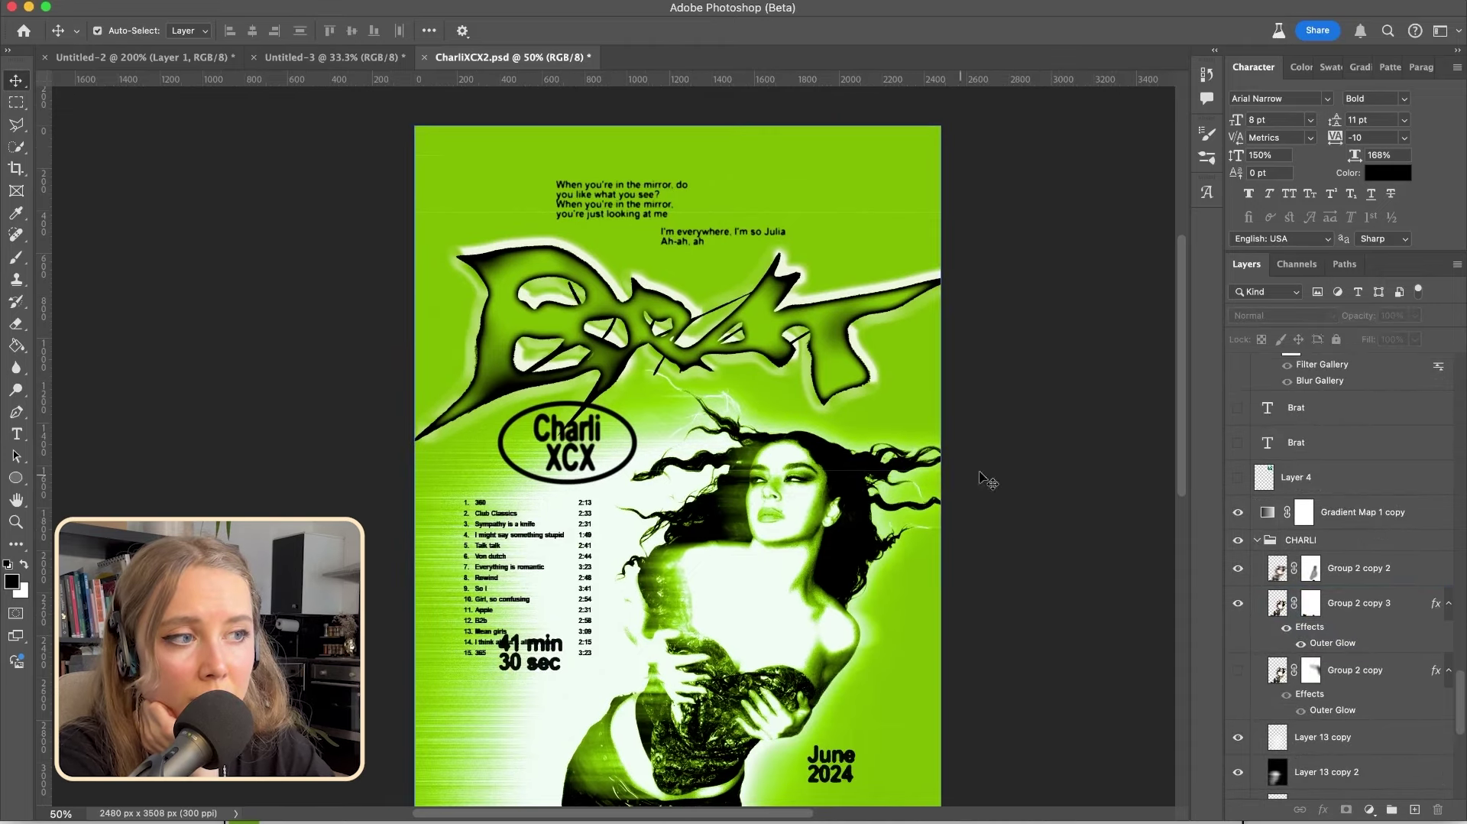
pyautogui.click(990, 481)
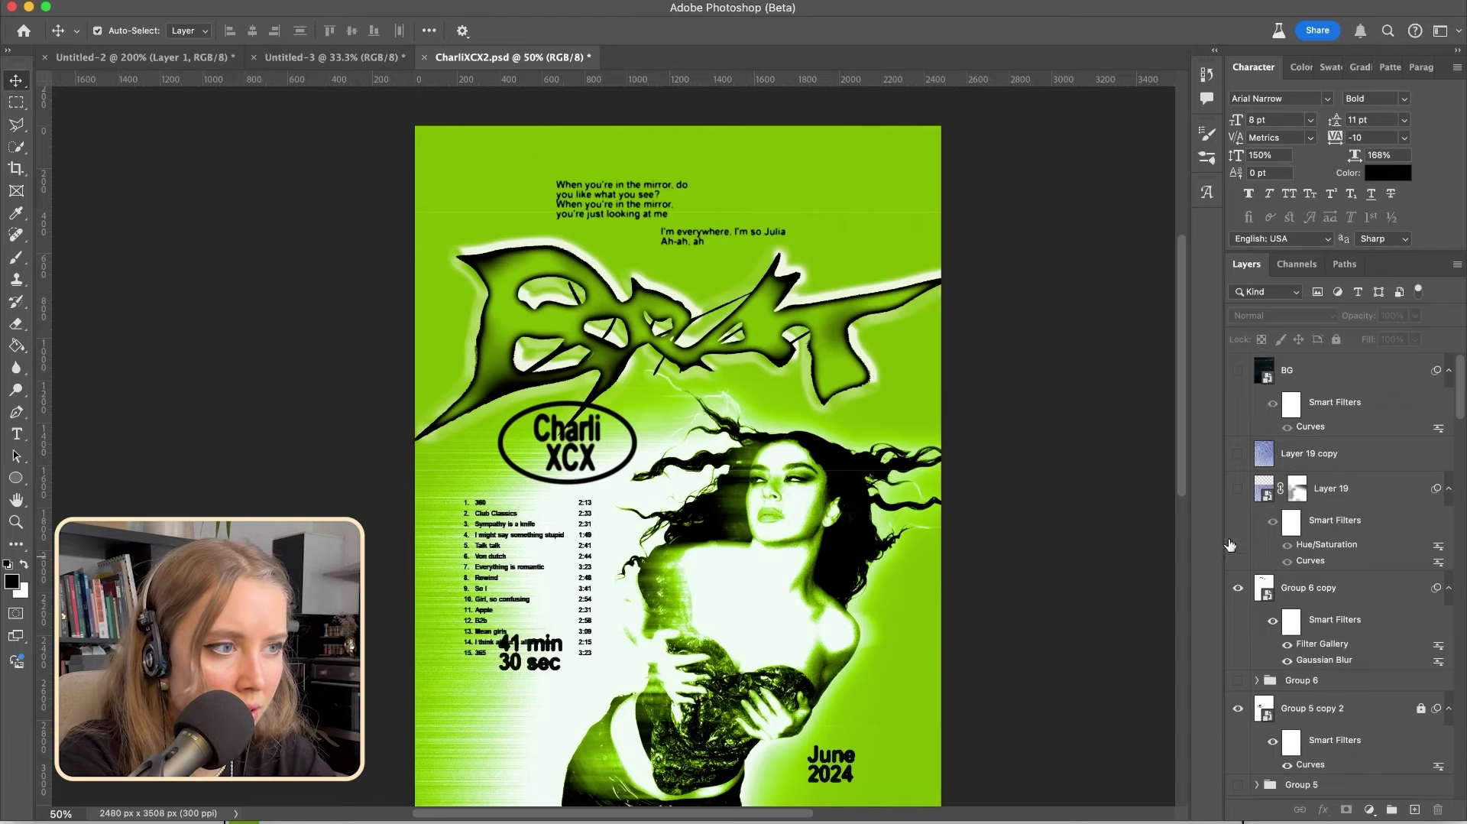
# Show the blue striped texture on Layer 19 copy and set its blend mode to Soft Light
pyautogui.click(1238, 453)
pyautogui.scroll(-2, 966, 523)
pyautogui.moveTo(791, 472); pyautogui.dragTo(802, 502)
pyautogui.press('super+z')
pyautogui.scroll(2, 827, 511)
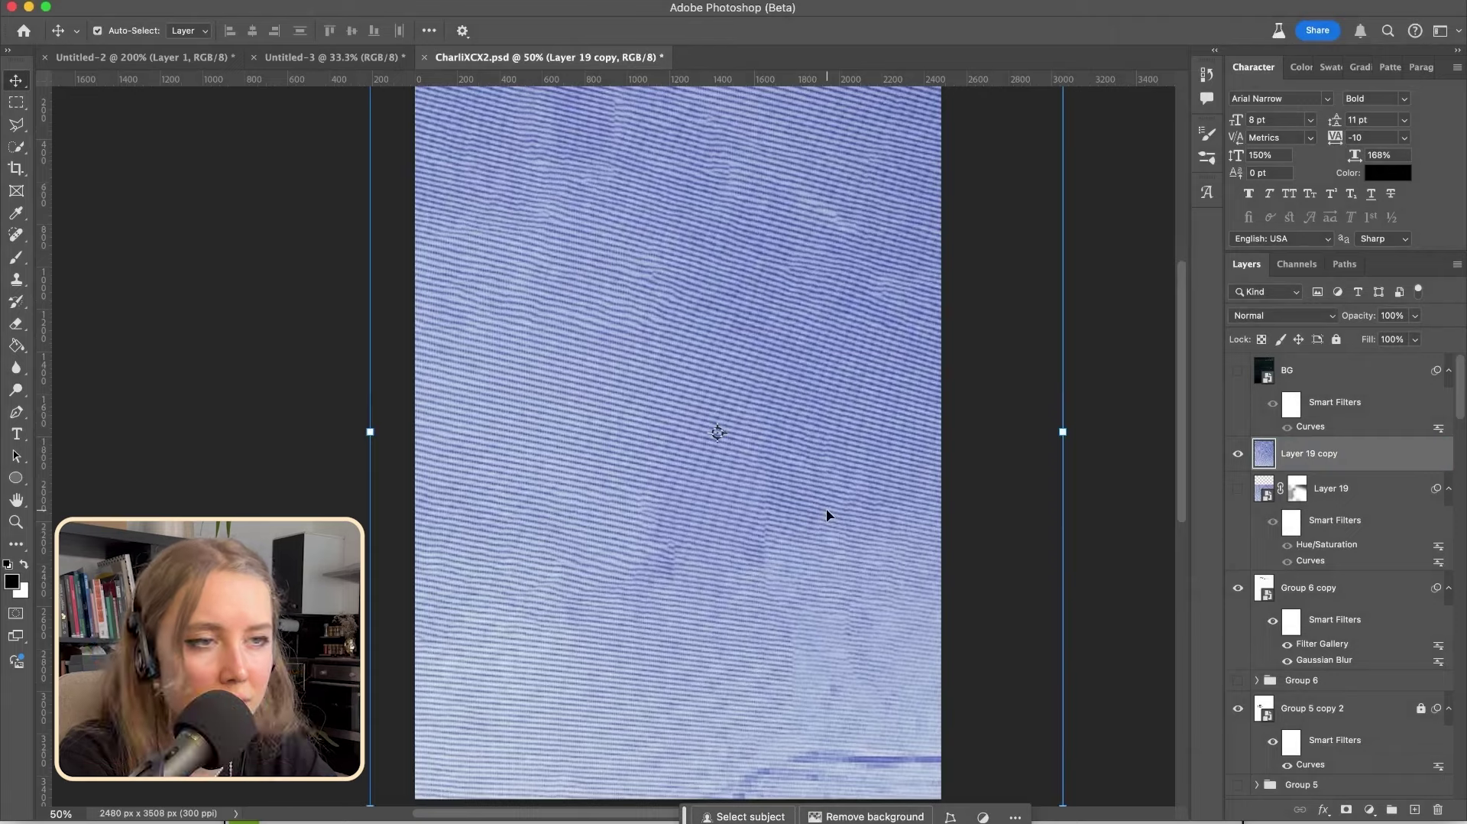
pyautogui.click(1282, 315)
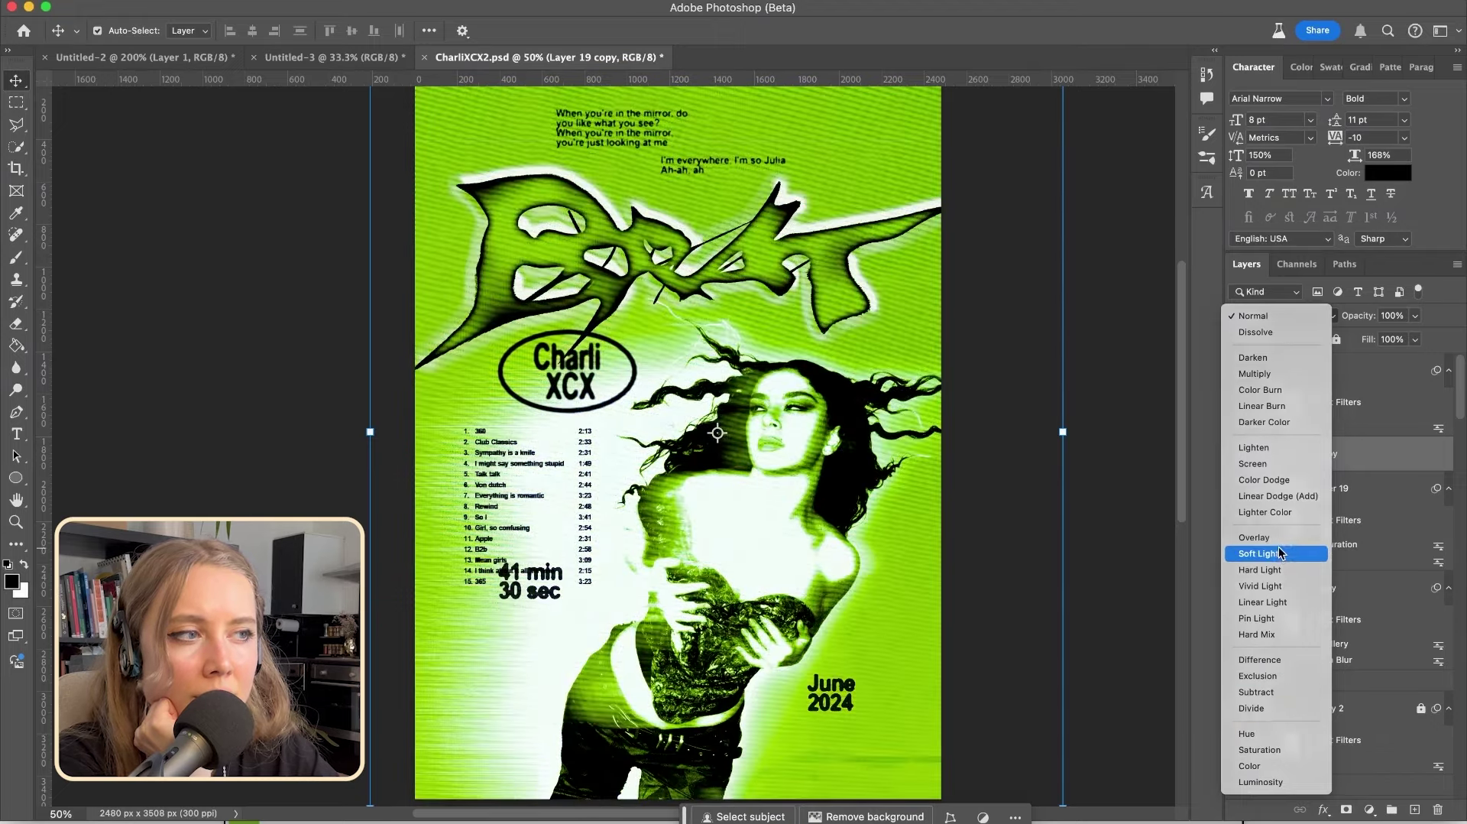
pyautogui.click(1281, 553)
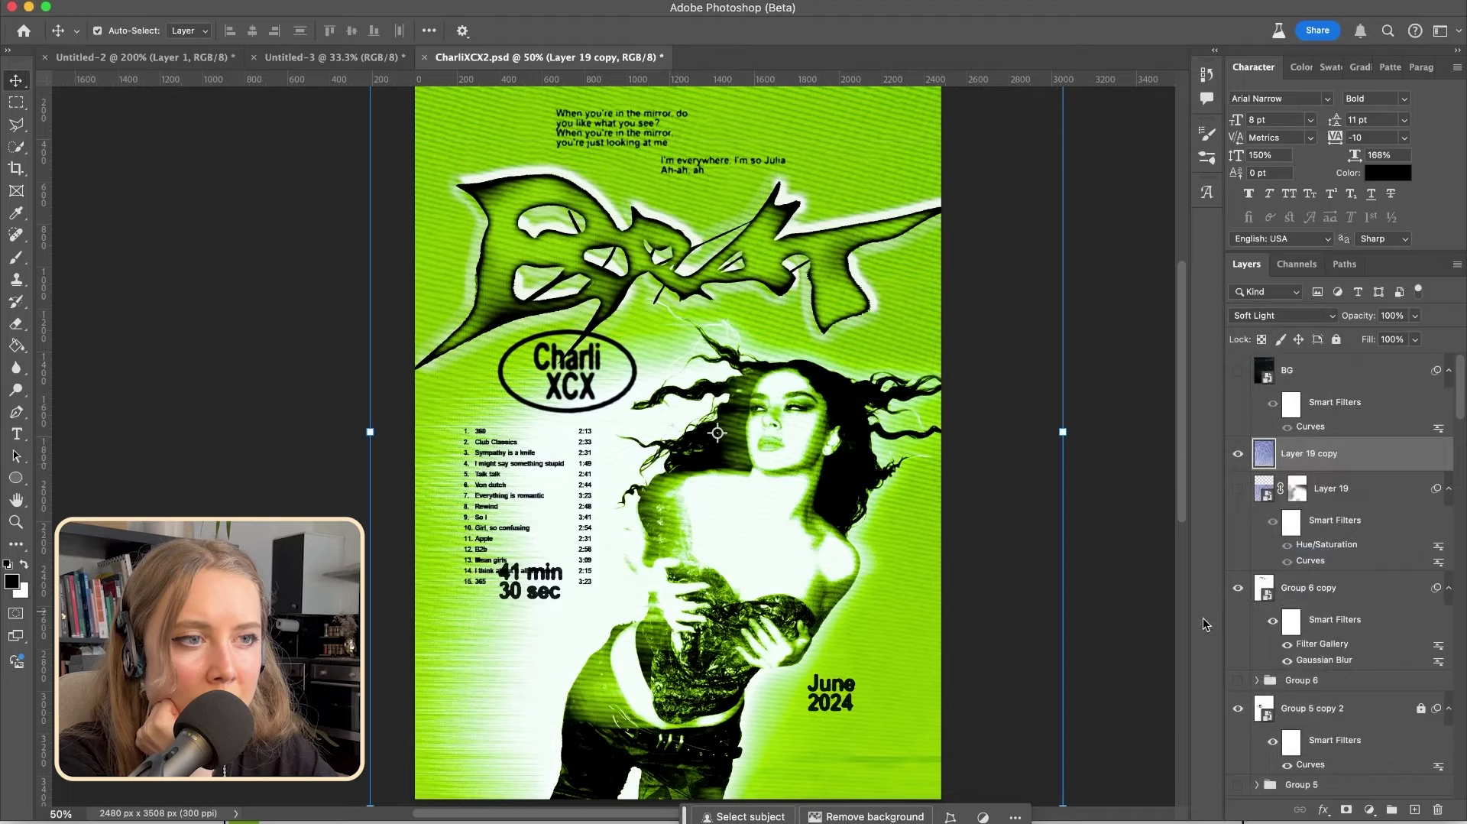
pyautogui.press('super+minus')
pyautogui.press('super+plus')
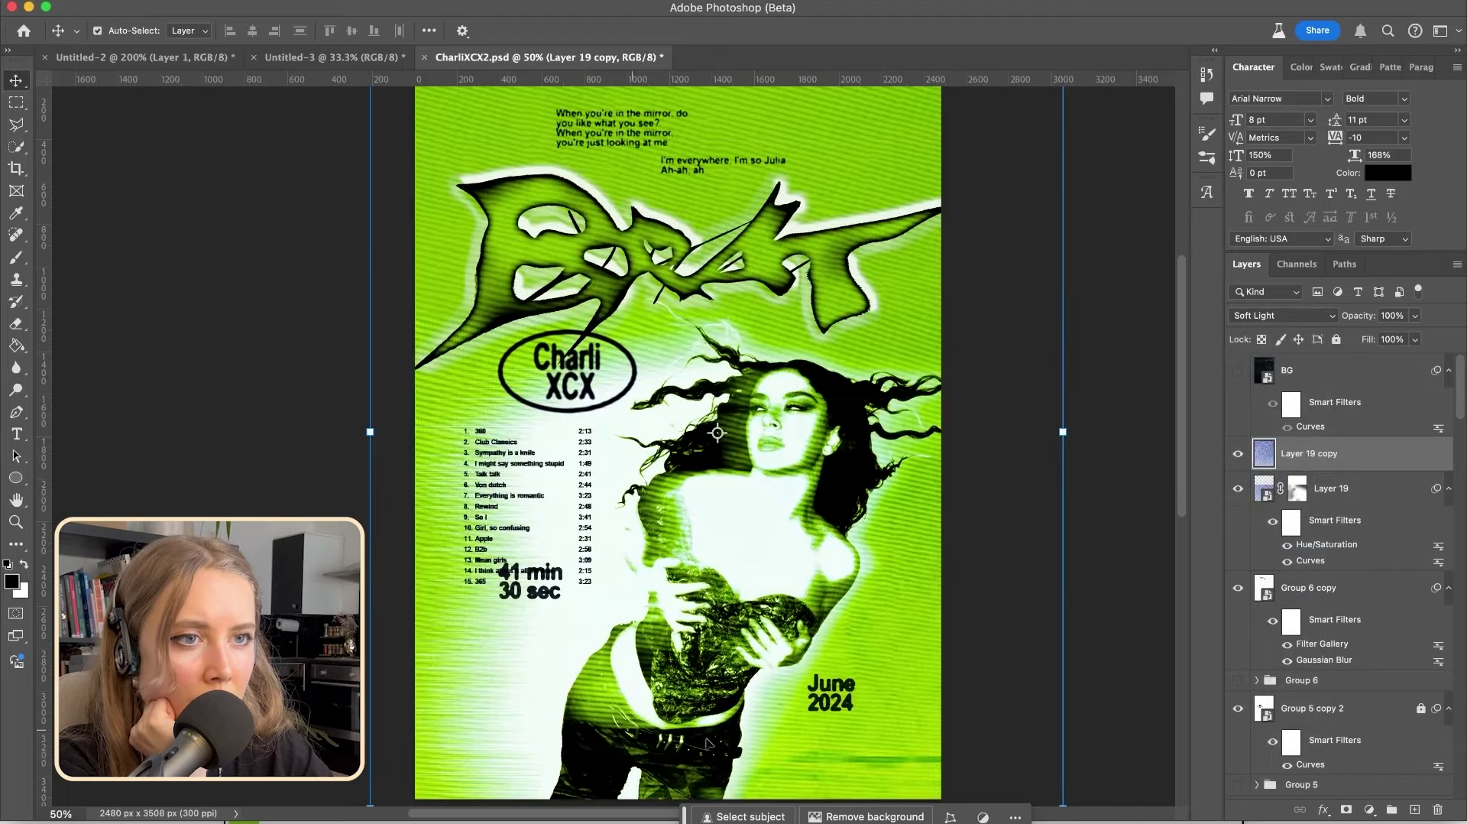
# Show the BG texture layer above the striped texture at the head of the layer stack
pyautogui.press('super+minus')
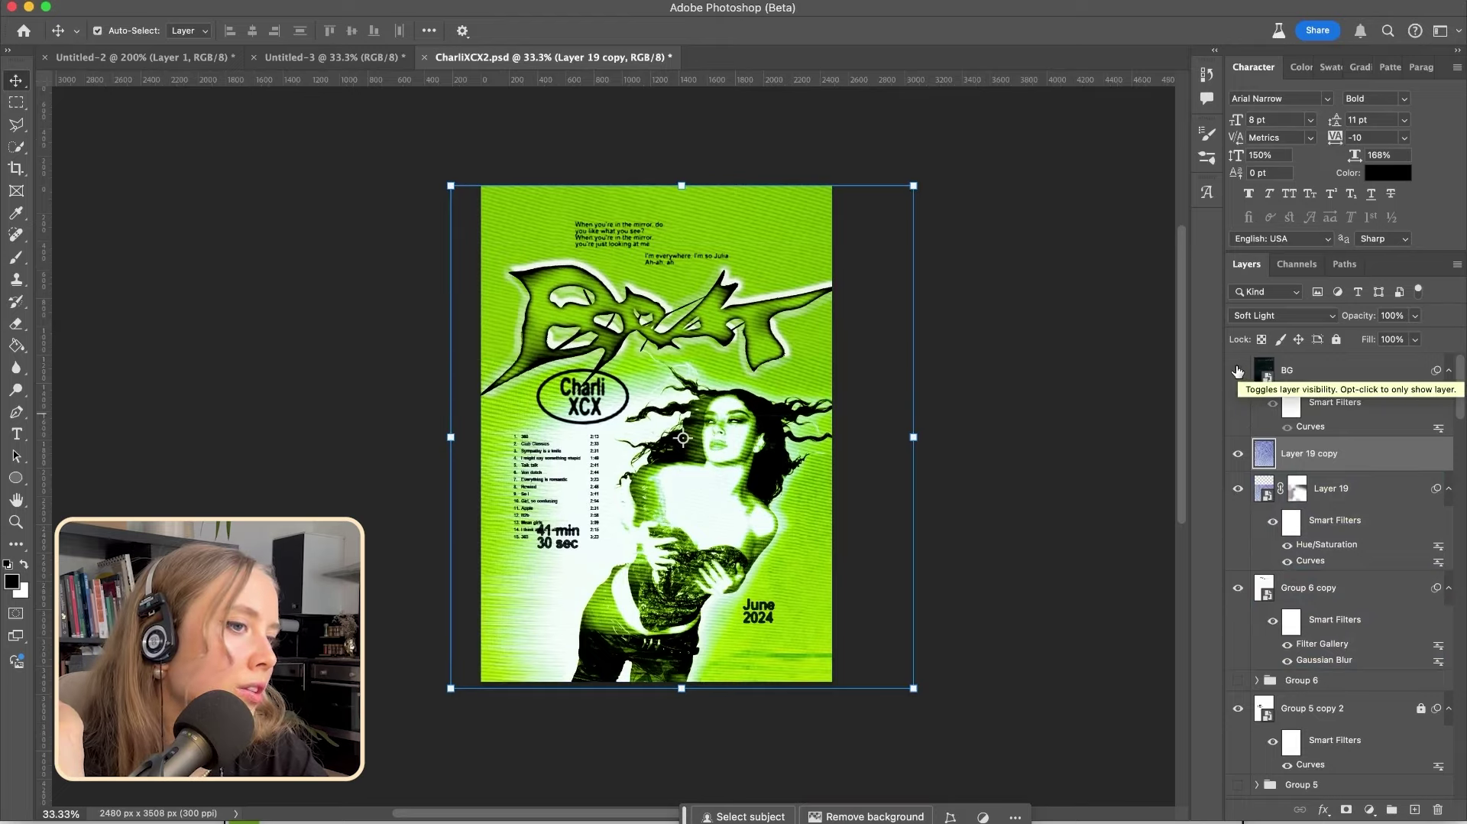
pyautogui.click(1239, 370)
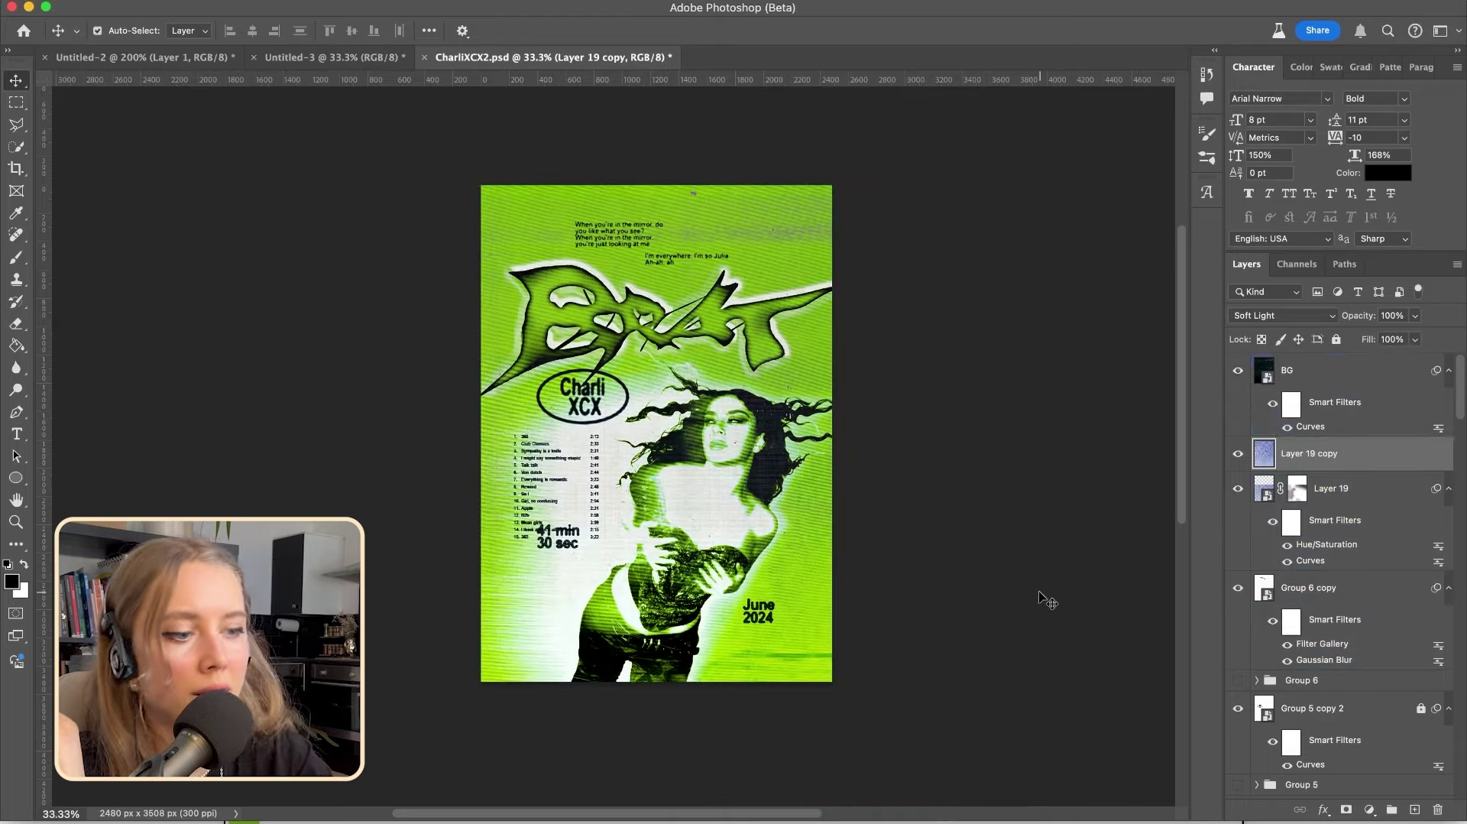
# Examine the BG texture over the portrait and tracklist up close, comparing it hidden and shown, and review the whole poster
pyautogui.press('super+plus')
pyautogui.press('super+plus')
pyautogui.press('super+plus')
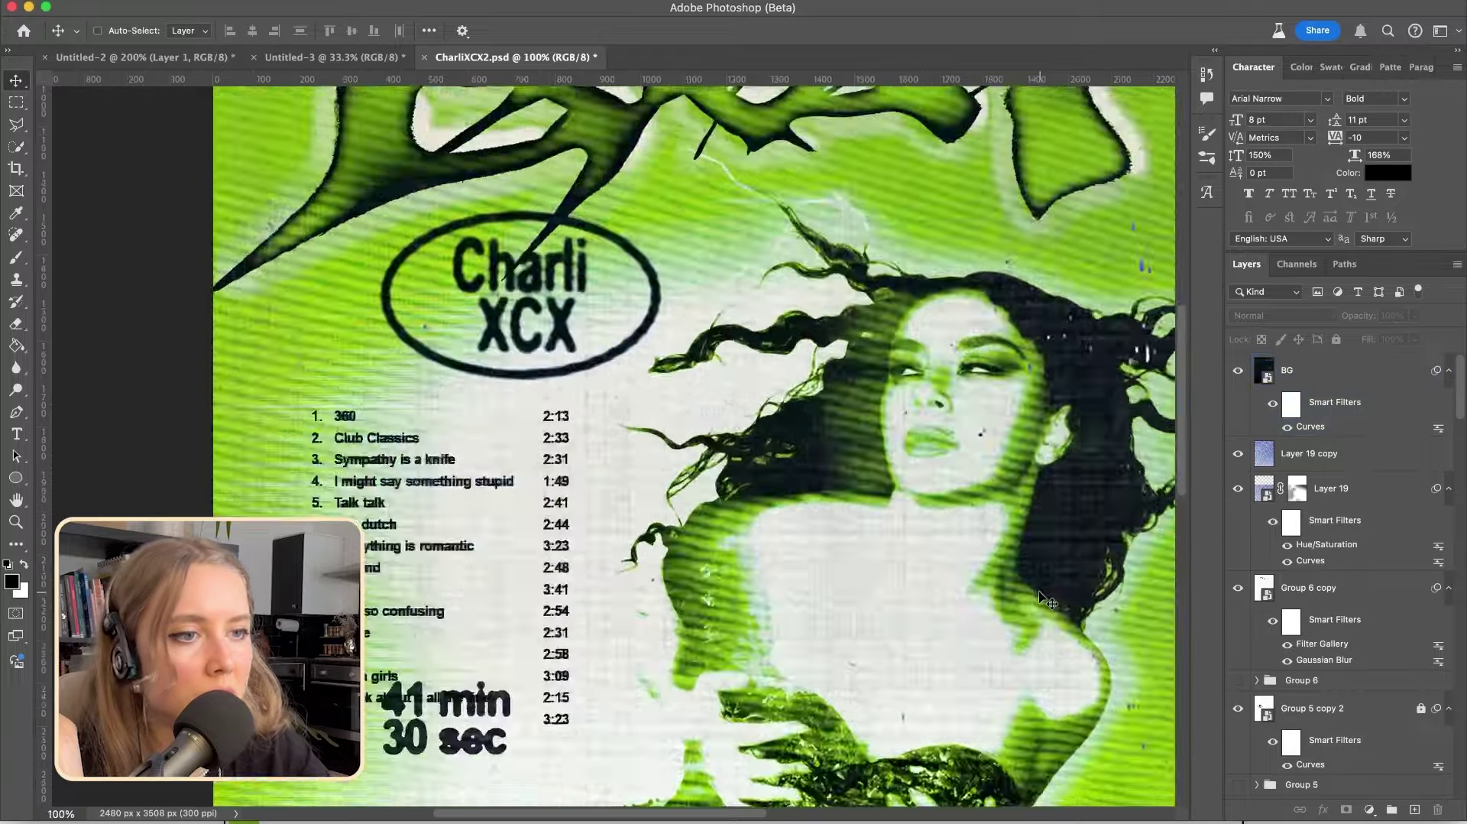
pyautogui.hscroll(5, 1028, 556)
pyautogui.scroll(-2, 1028, 555)
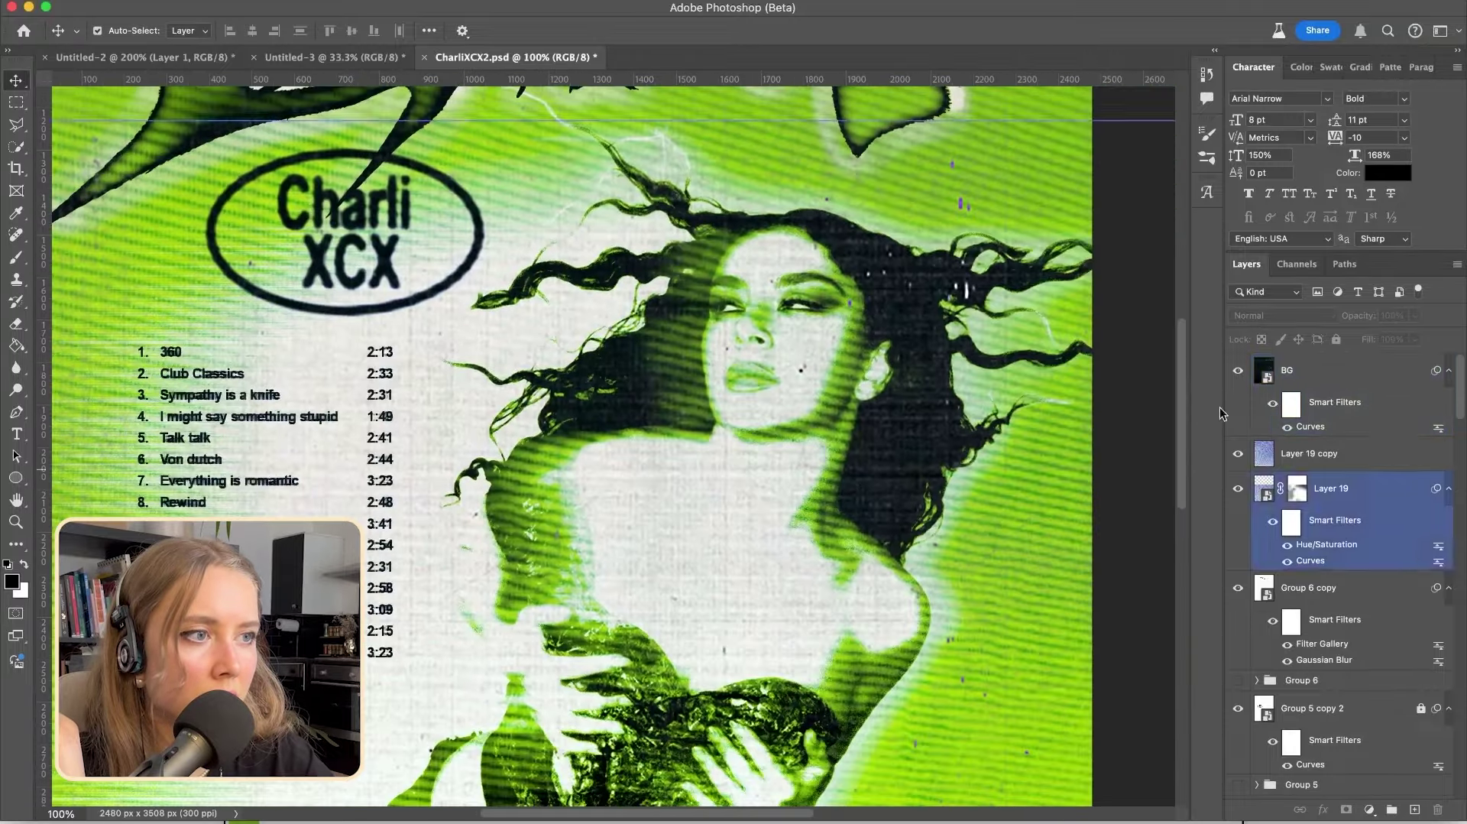
pyautogui.click(1238, 371)
pyautogui.click(1238, 370)
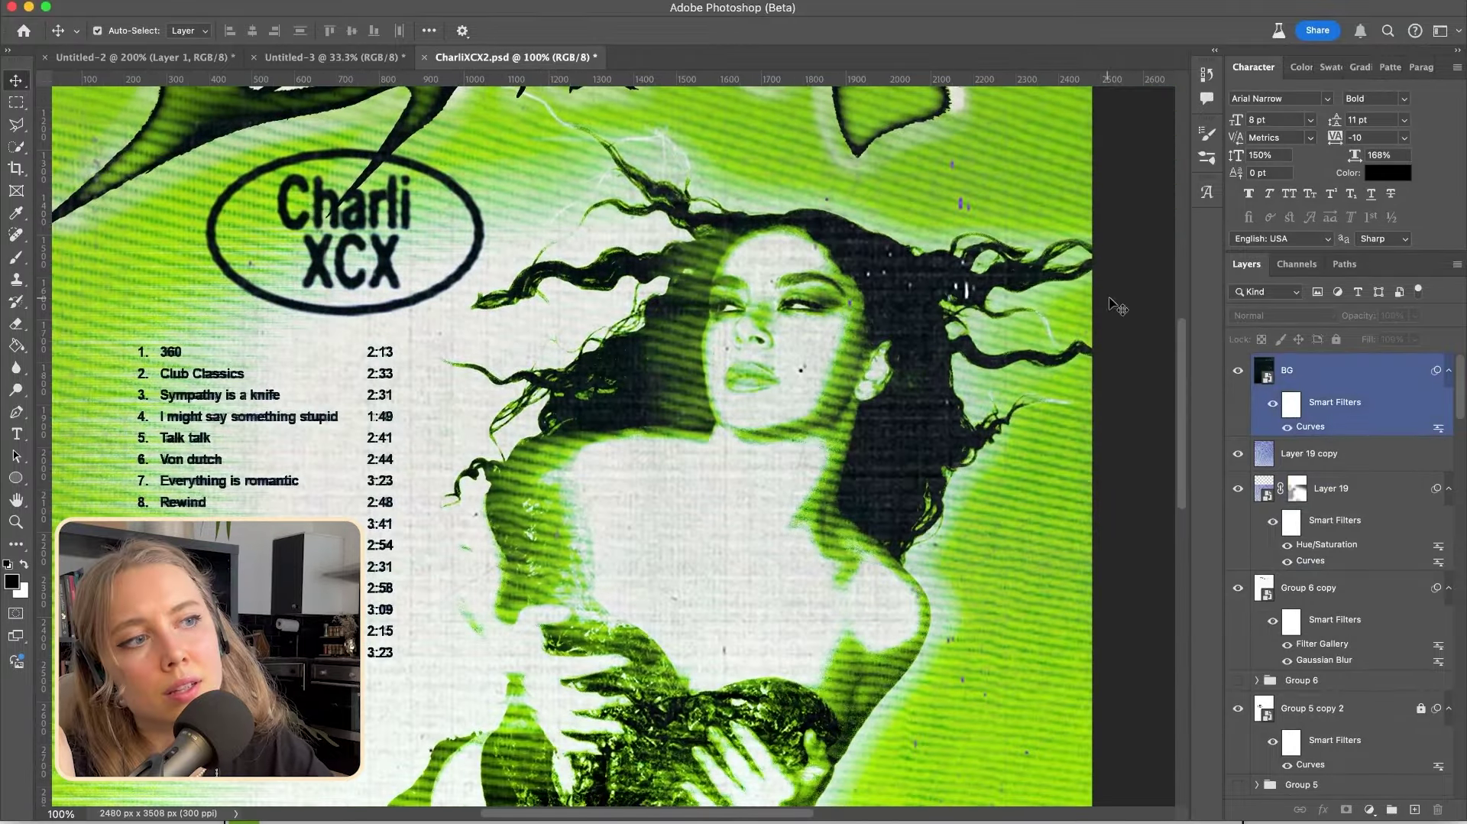
pyautogui.press('super+minus')
pyautogui.scroll(2, 1131, 302)
pyautogui.hscroll(-2, 1131, 302)
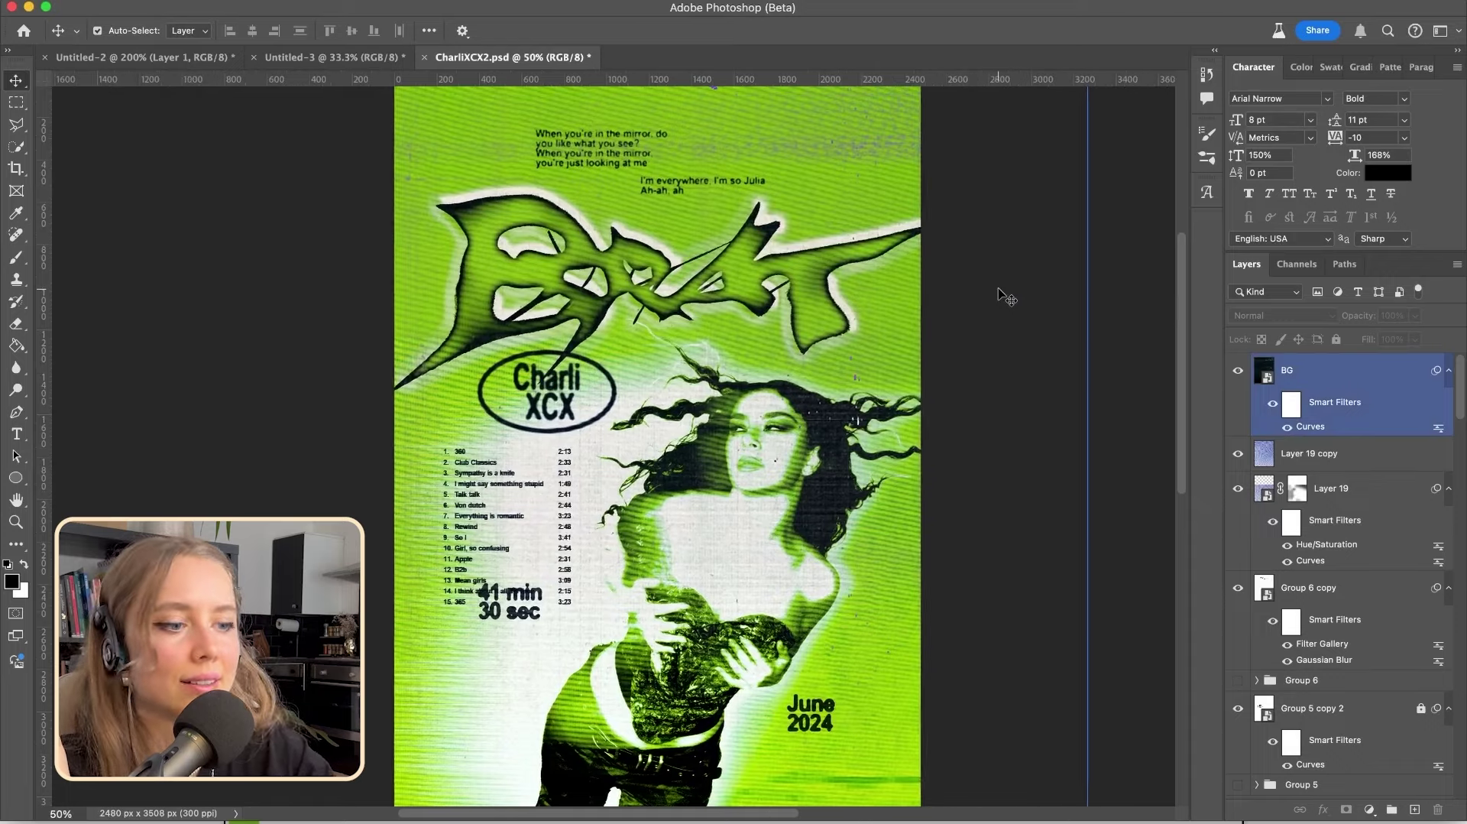
pyautogui.press('super+minus')
pyautogui.press('super+0')
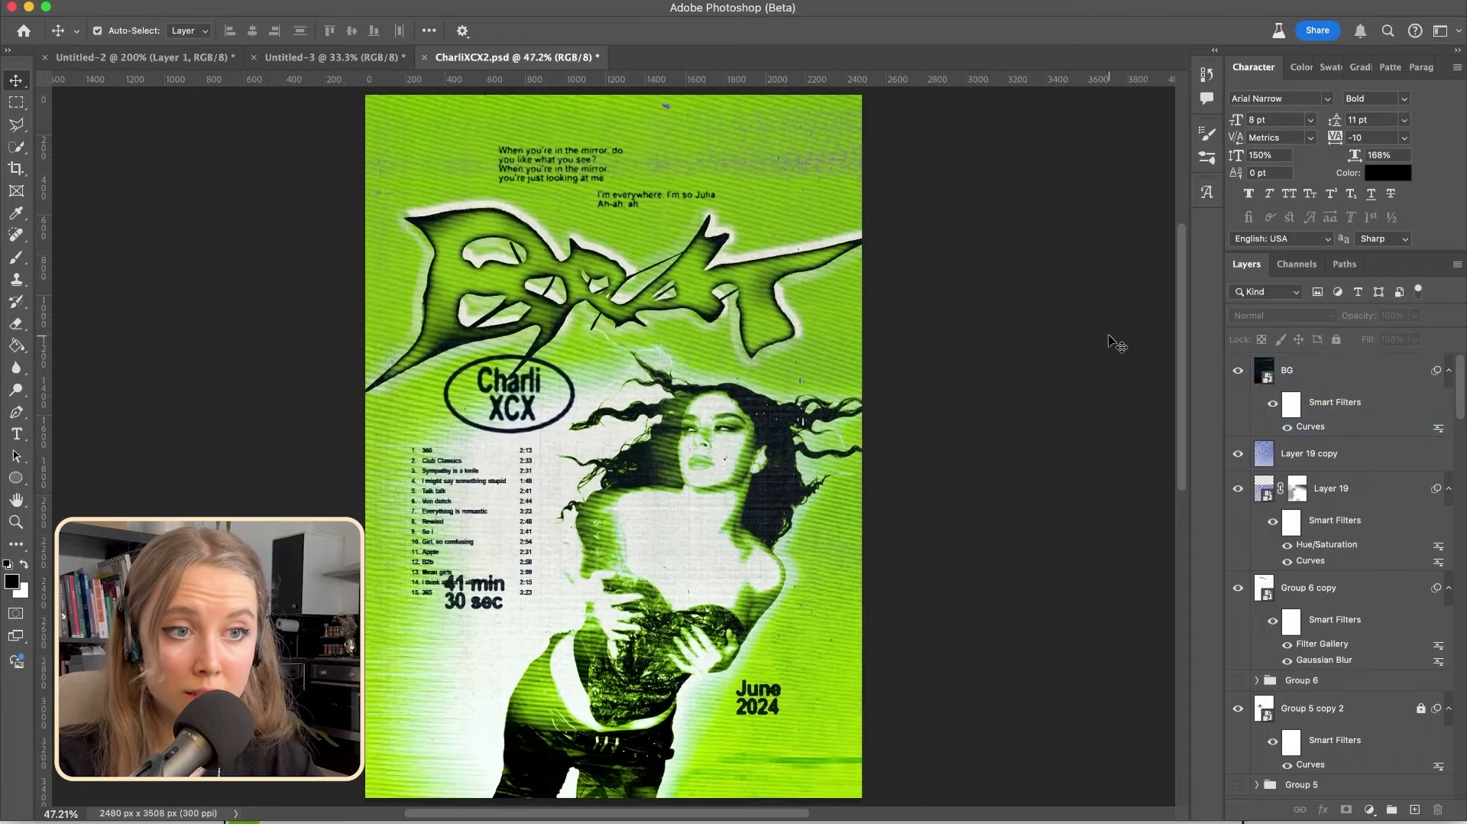